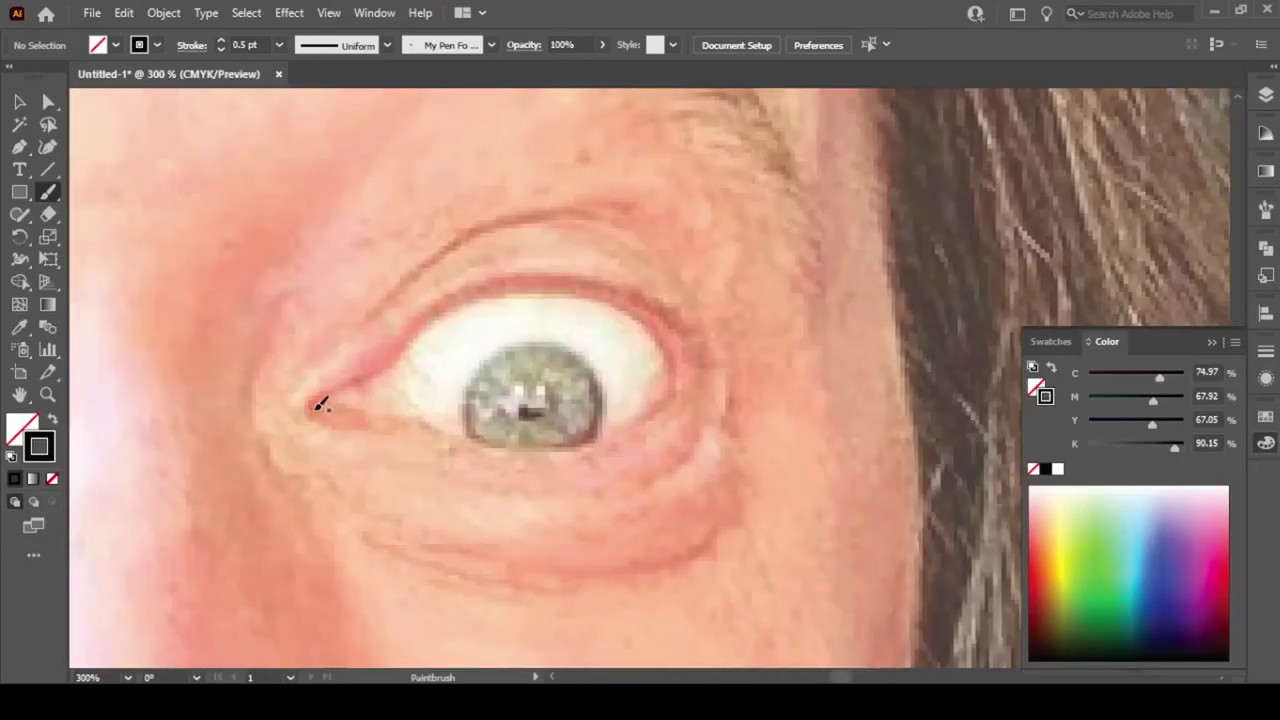
Trace the eye's lower and upper lids and a crease above the lid in black
mouse_move(400, 420)
mouse_down()
mouse_move(560, 448)
mouse_move(664, 402)
mouse_up()
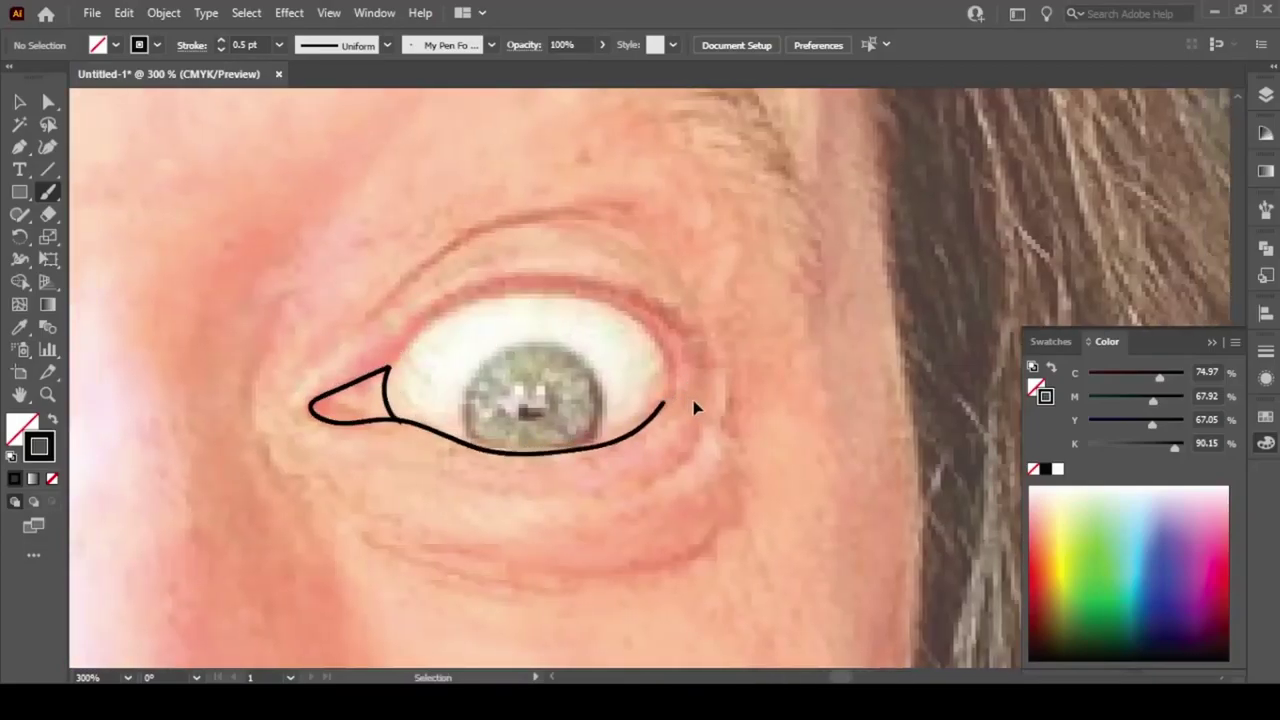
mouse_move(670, 343)
mouse_down()
mouse_move(428, 318)
mouse_move(390, 368)
mouse_up()
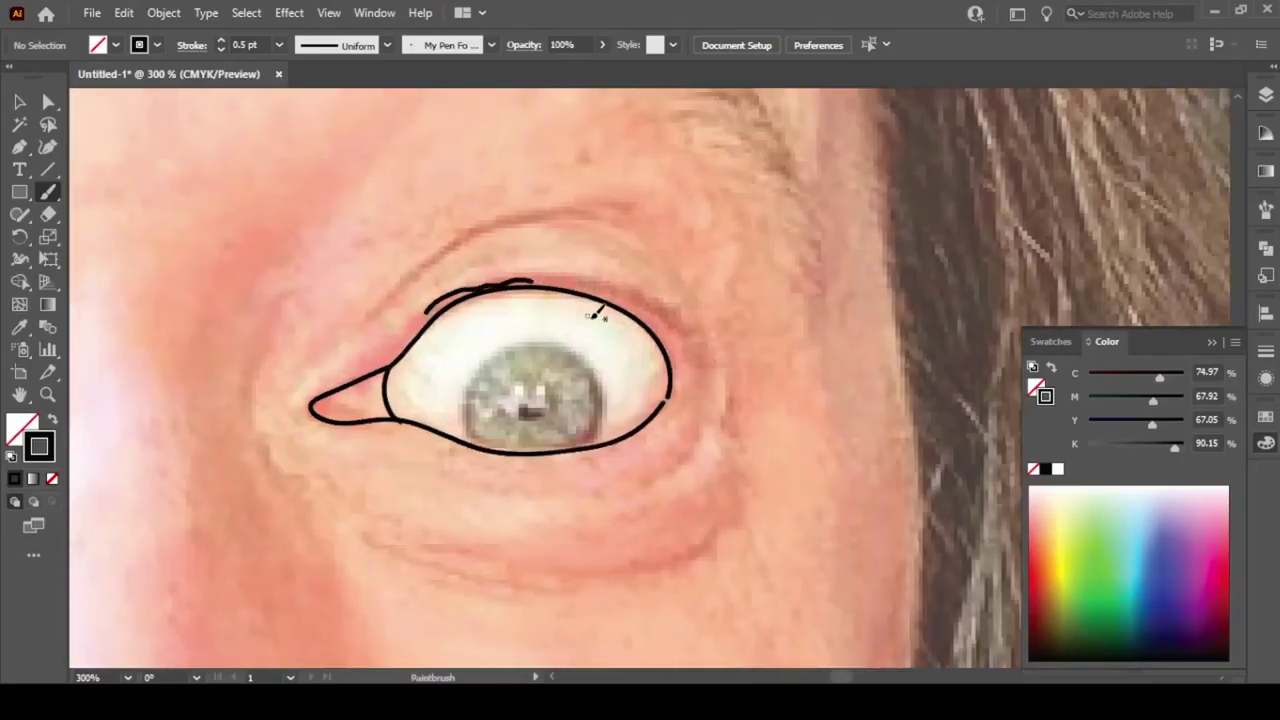
drag(683, 347, 558, 272)
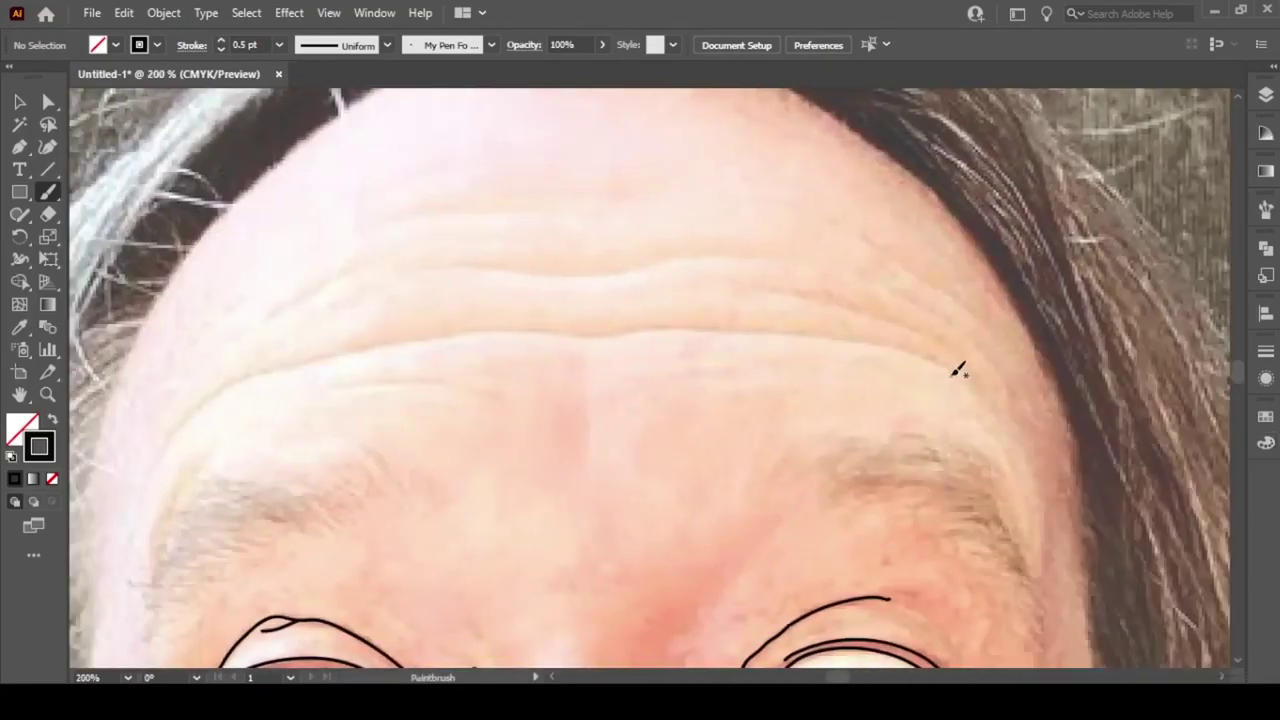
Brush two wrinkle lines across the forehead
key(ctrl+minus)
key(ctrl+minus)
key(ctrl+minus)
mouse_move(760, 375)
mouse_down()
mouse_move(639, 360)
mouse_move(510, 370)
mouse_up()
drag(480, 415, 572, 362)
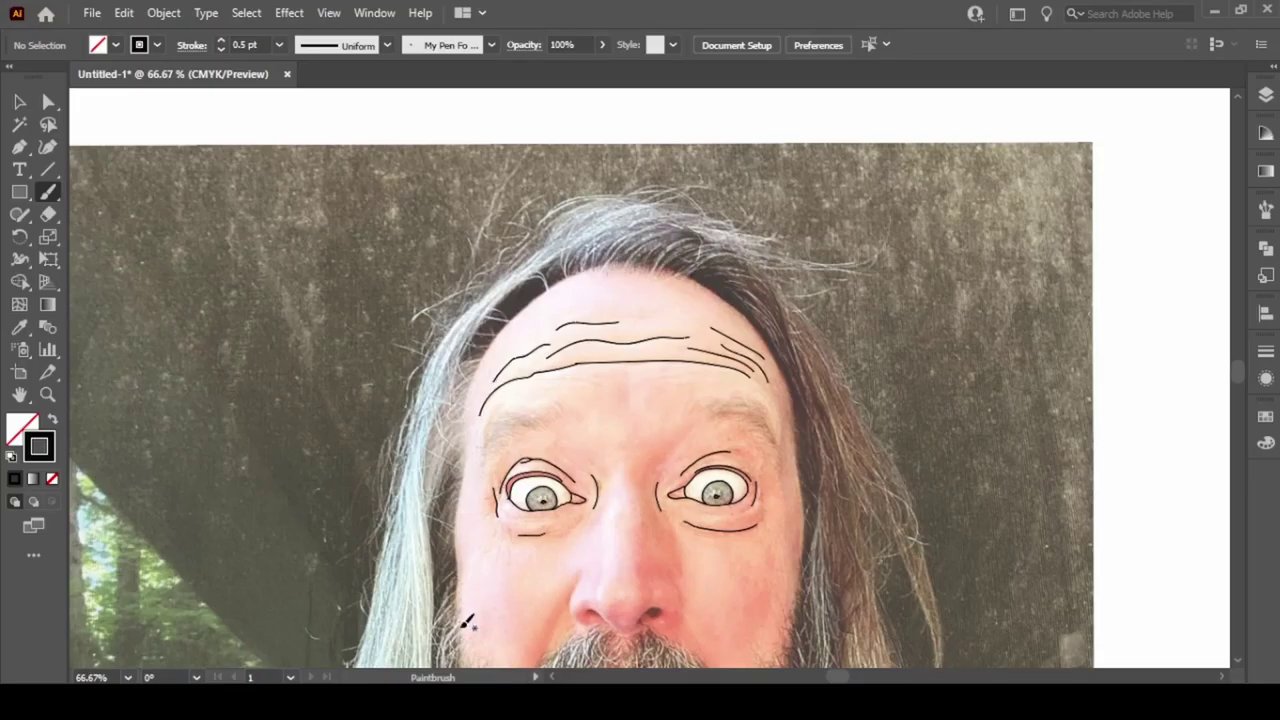
scroll(465, 578, down, 5)
key(ctrl+plus)
key(ctrl+plus)
key(ctrl+plus)
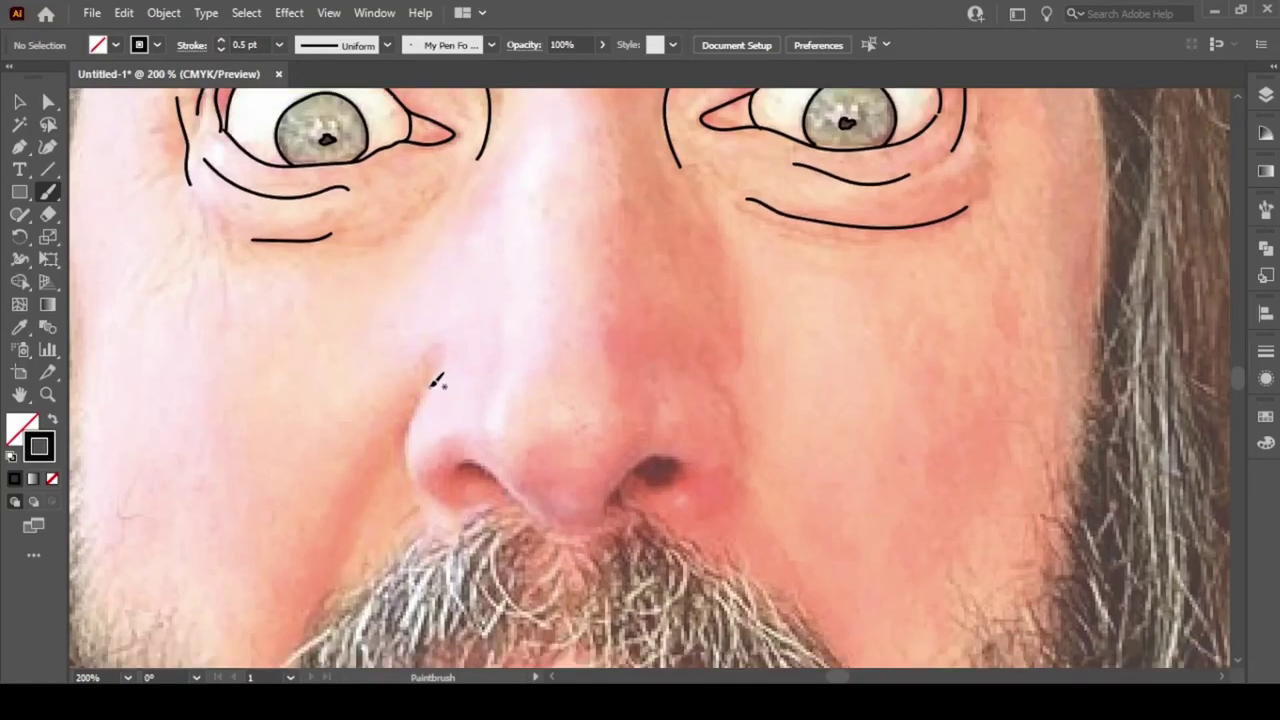
Outline both sides of the nose, then adjust the left nose stroke with Direct Selection
drag(420, 467, 440, 372)
drag(724, 386, 726, 510)
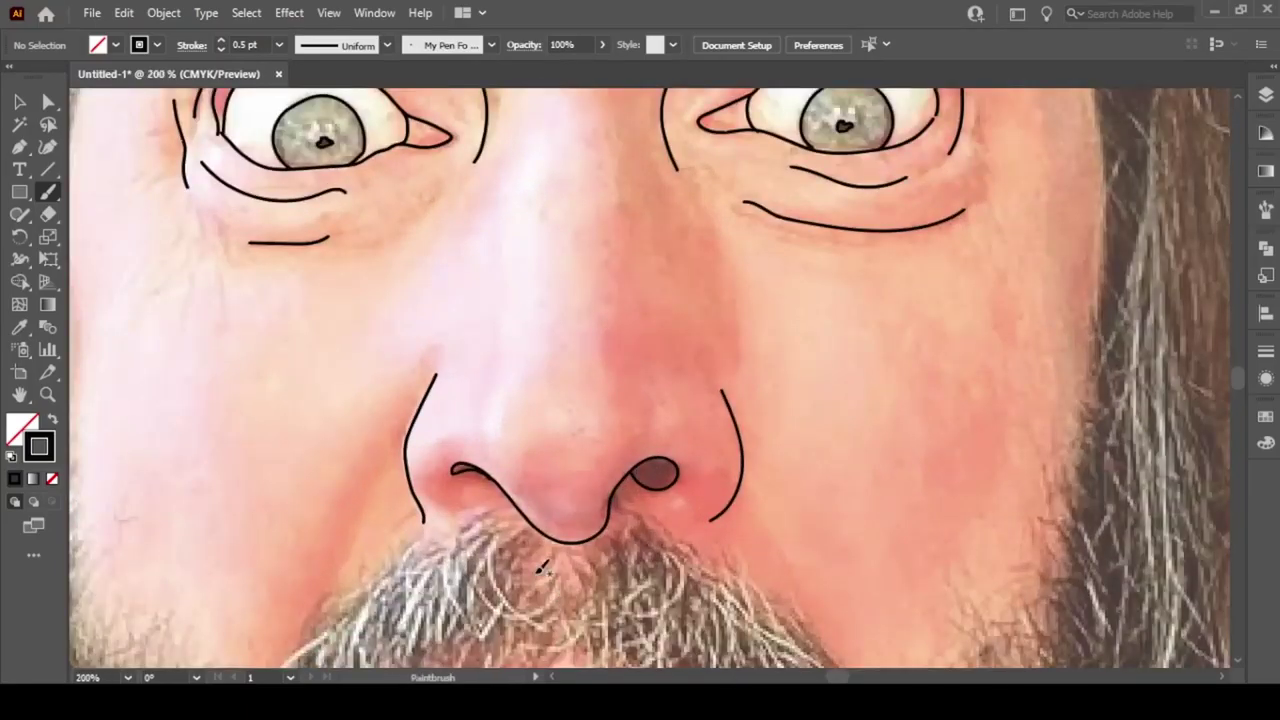
key(a)
click(428, 515)
key(ctrl+plus)
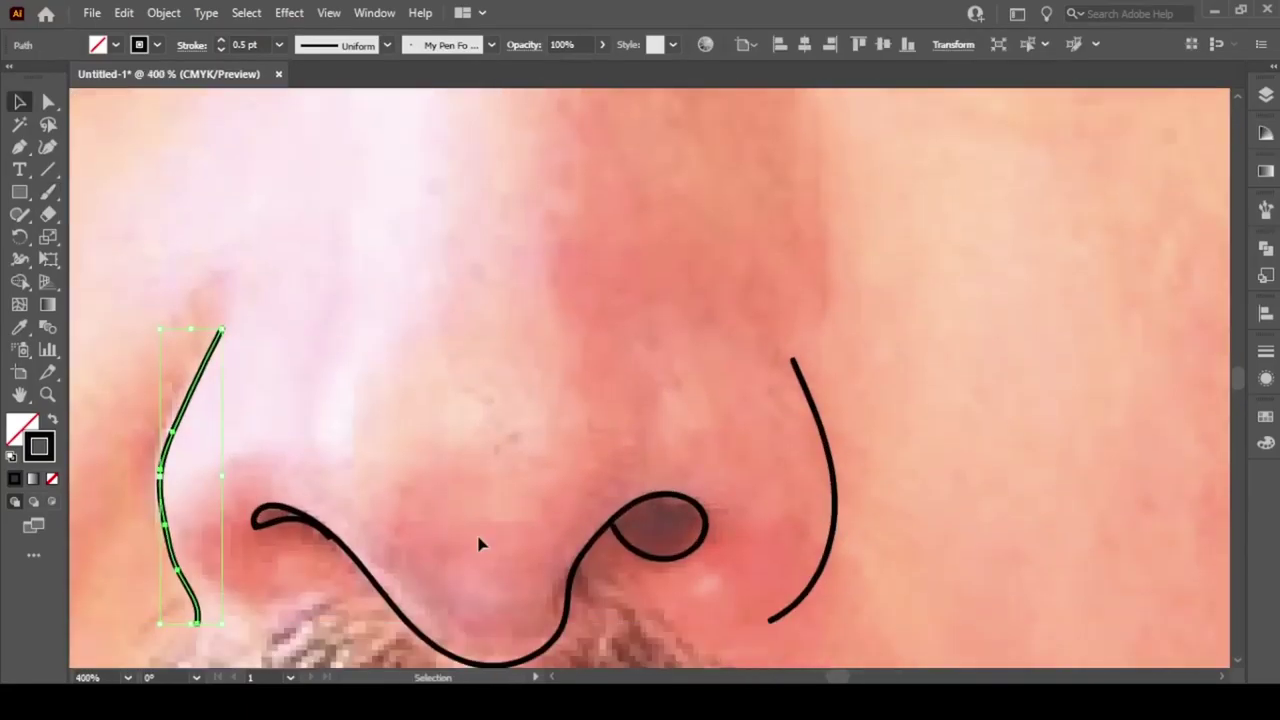
key(ctrl+minus)
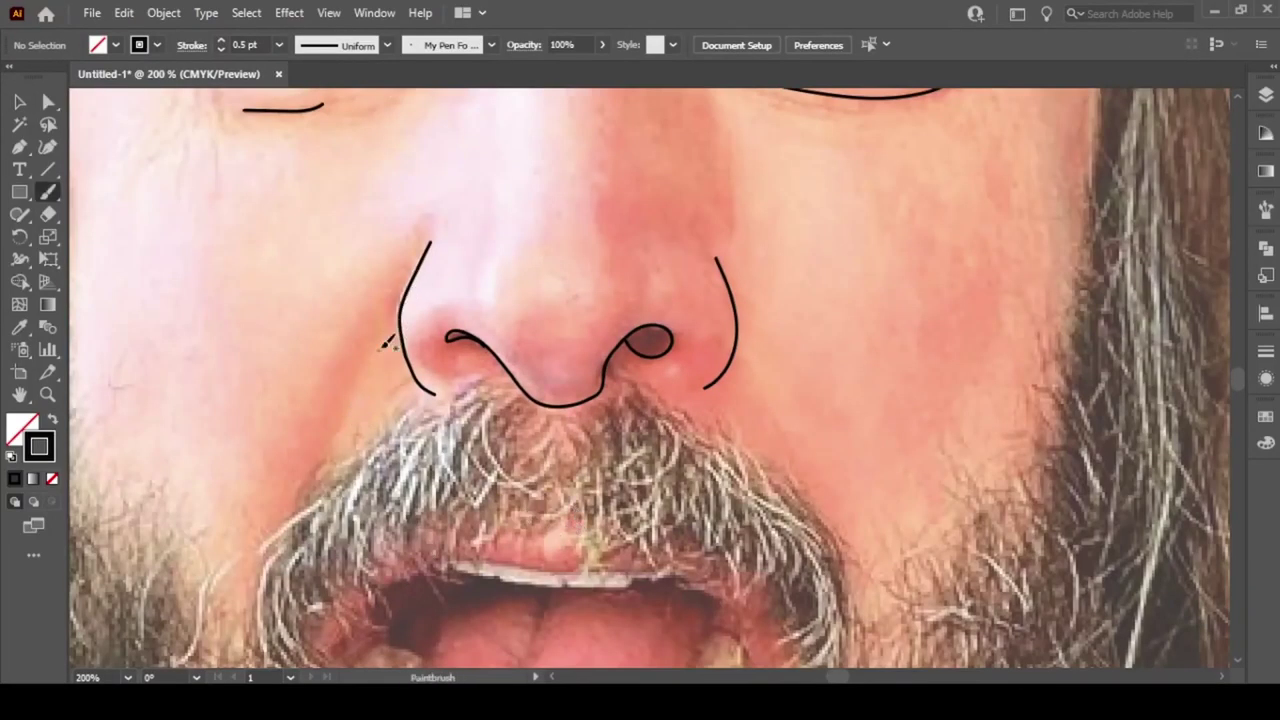
Brush a cheek crease, the mouth's right edge and the tongue's centre groove
drag(390, 330, 346, 422)
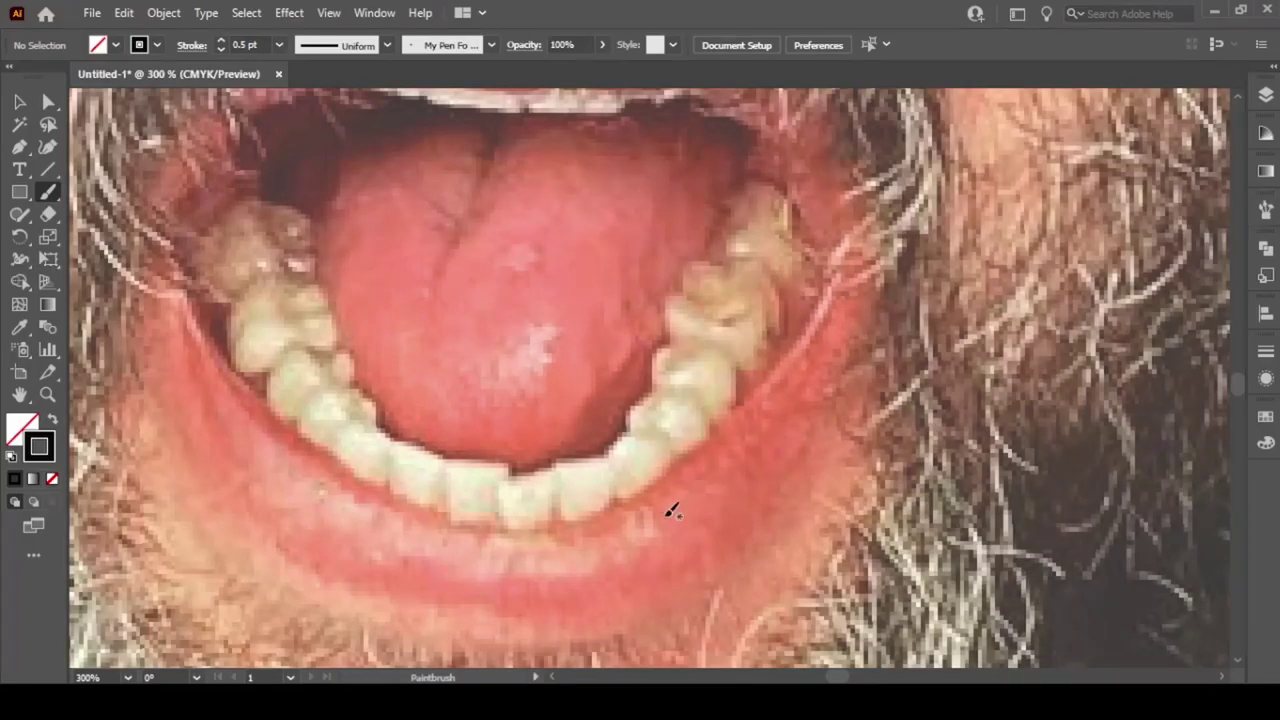
scroll(672, 511, up, 1)
mouse_move(284, 218)
mouse_down()
mouse_move(425, 147)
mouse_move(499, 162)
mouse_up()
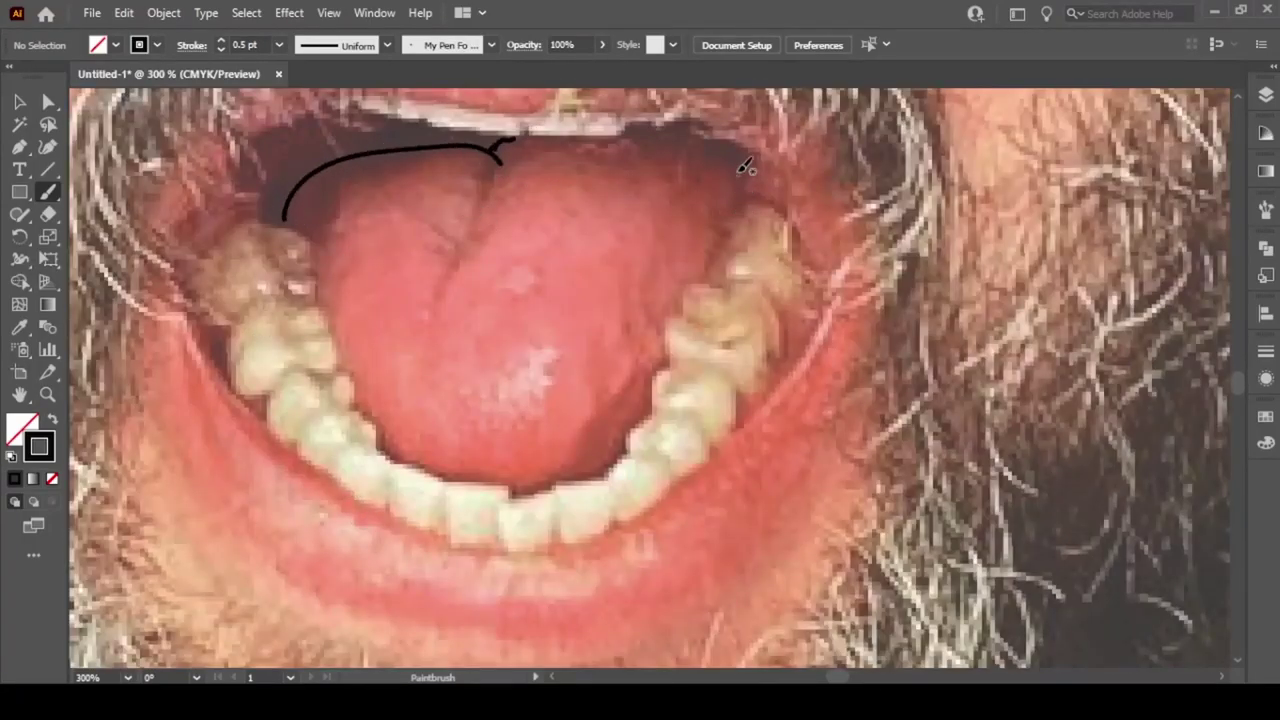
drag(745, 183, 744, 208)
drag(437, 309, 500, 162)
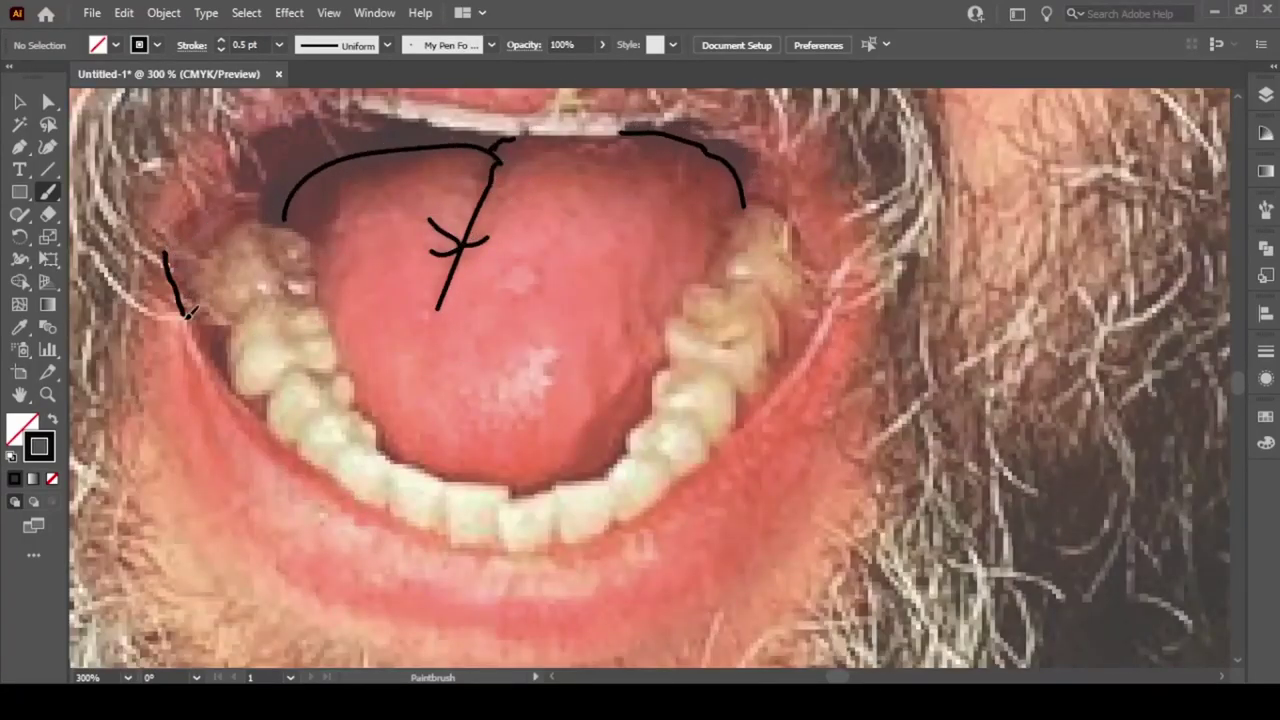
mouse_move(188, 313)
mouse_down()
mouse_move(268, 425)
mouse_move(177, 306)
mouse_move(163, 250)
mouse_up()
key(ctrl+z)
Redraw the sides of the mouth and the outer lower-lip outline
mouse_move(180, 310)
mouse_down()
mouse_move(308, 480)
mouse_move(545, 562)
mouse_up()
mouse_move(823, 306)
mouse_down()
mouse_move(715, 459)
mouse_move(554, 560)
mouse_up()
scroll(309, 509, down, 5)
drag(175, 180, 262, 442)
key(ctrl+z)
mouse_move(162, 142)
mouse_down()
mouse_move(432, 508)
mouse_move(884, 192)
mouse_move(862, 113)
mouse_up()
scroll(880, 467, up, 10)
Outline the upper lip, inner mouth, upper and lower teeth edges, and right molars
mouse_move(697, 289)
mouse_down()
mouse_move(325, 277)
mouse_move(164, 440)
mouse_up()
mouse_move(316, 284)
mouse_down()
mouse_move(472, 302)
mouse_move(683, 293)
mouse_up()
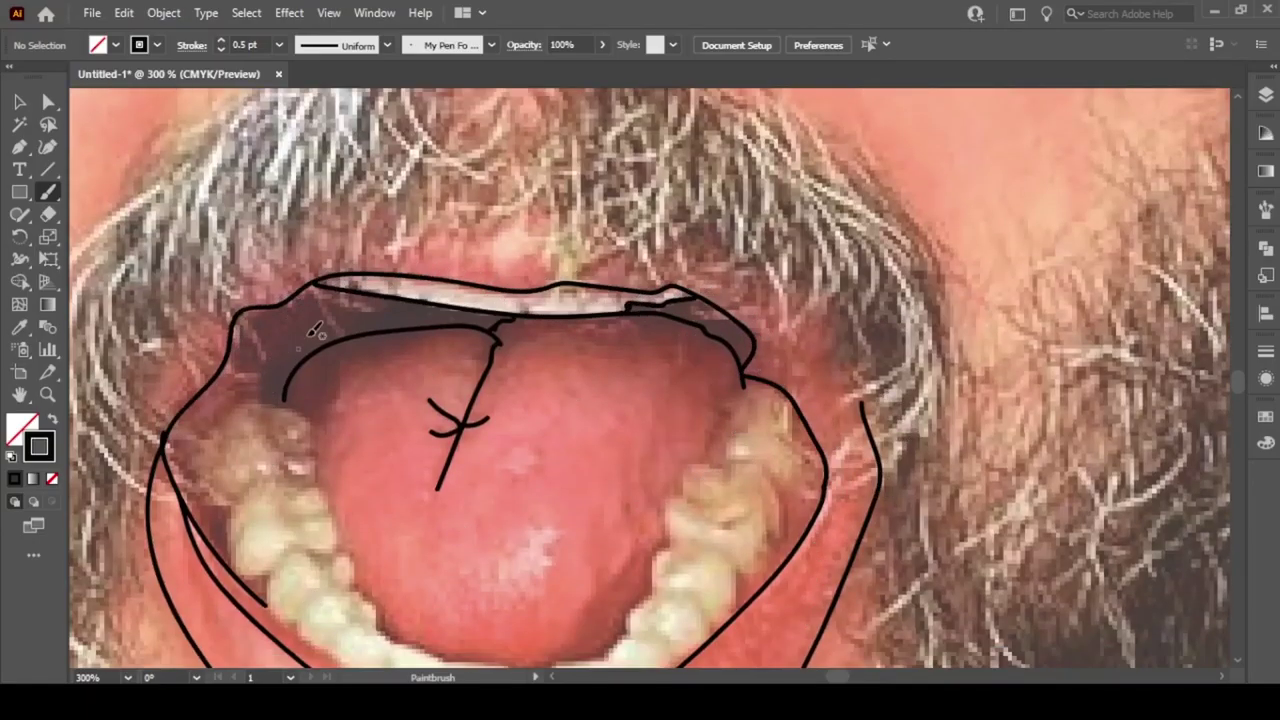
drag(404, 292, 264, 372)
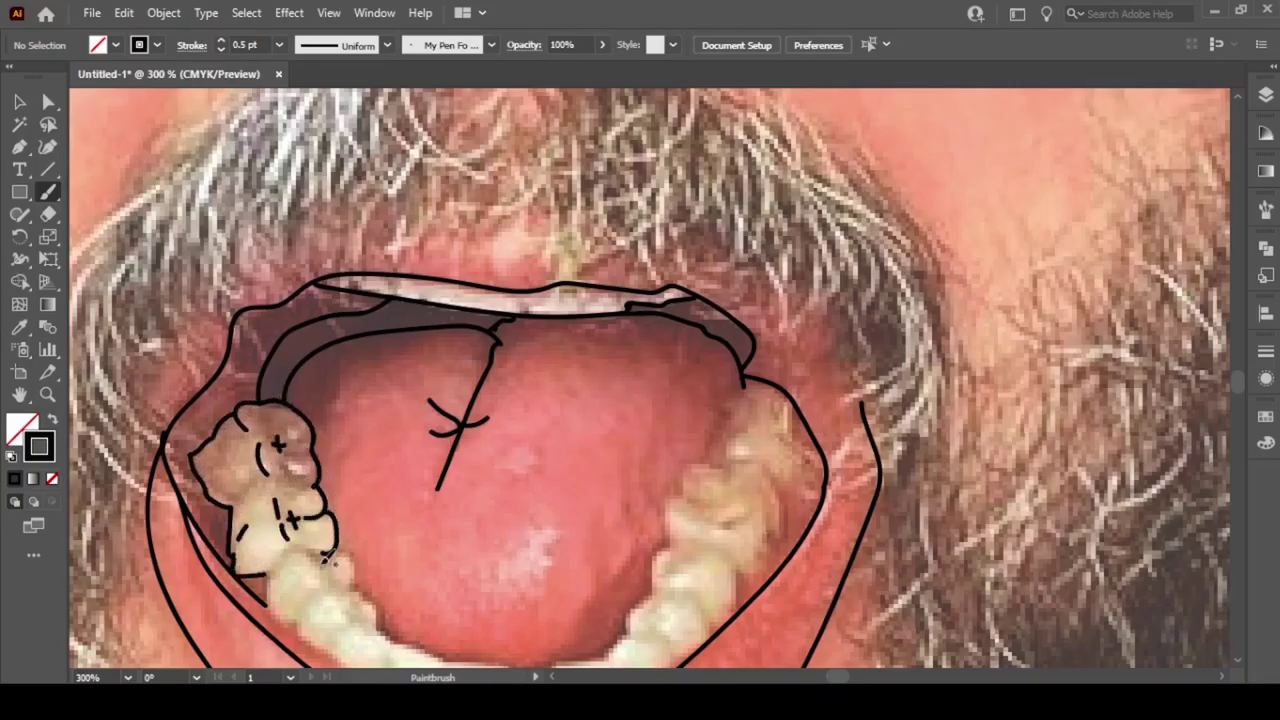
scroll(327, 556, down, 7)
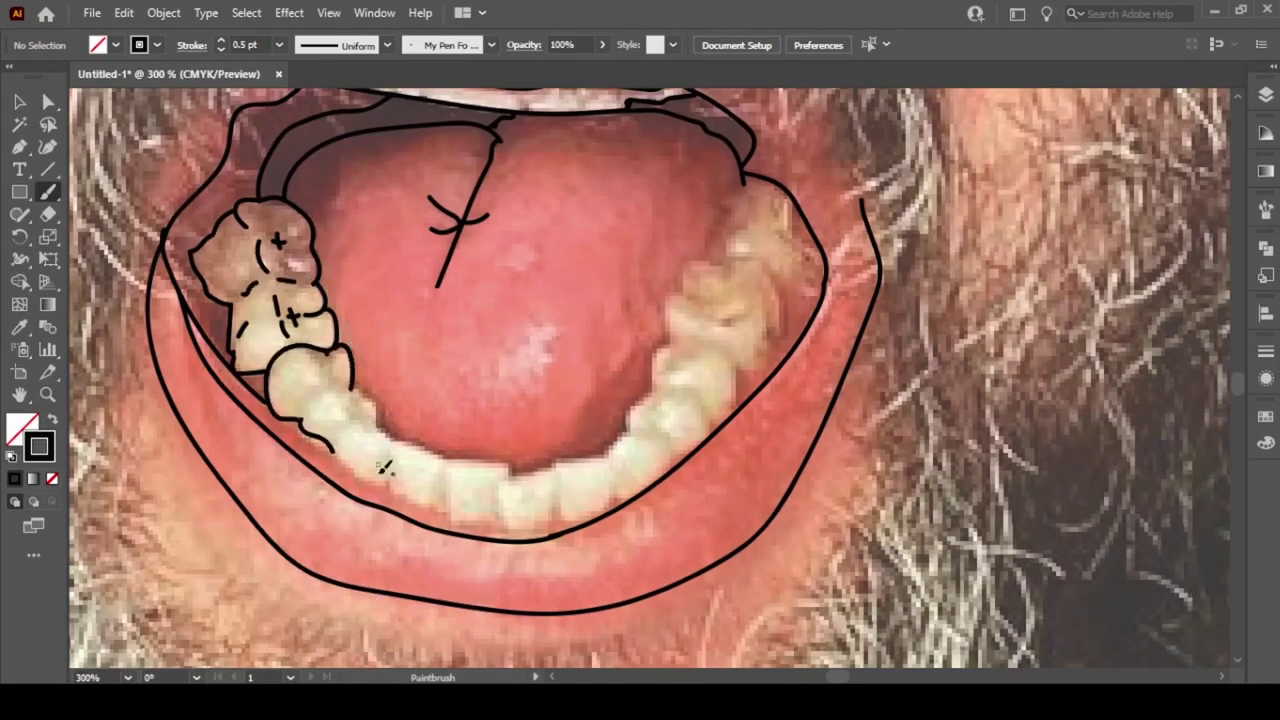
mouse_move(616, 494)
mouse_down()
mouse_move(681, 479)
mouse_move(711, 437)
mouse_up()
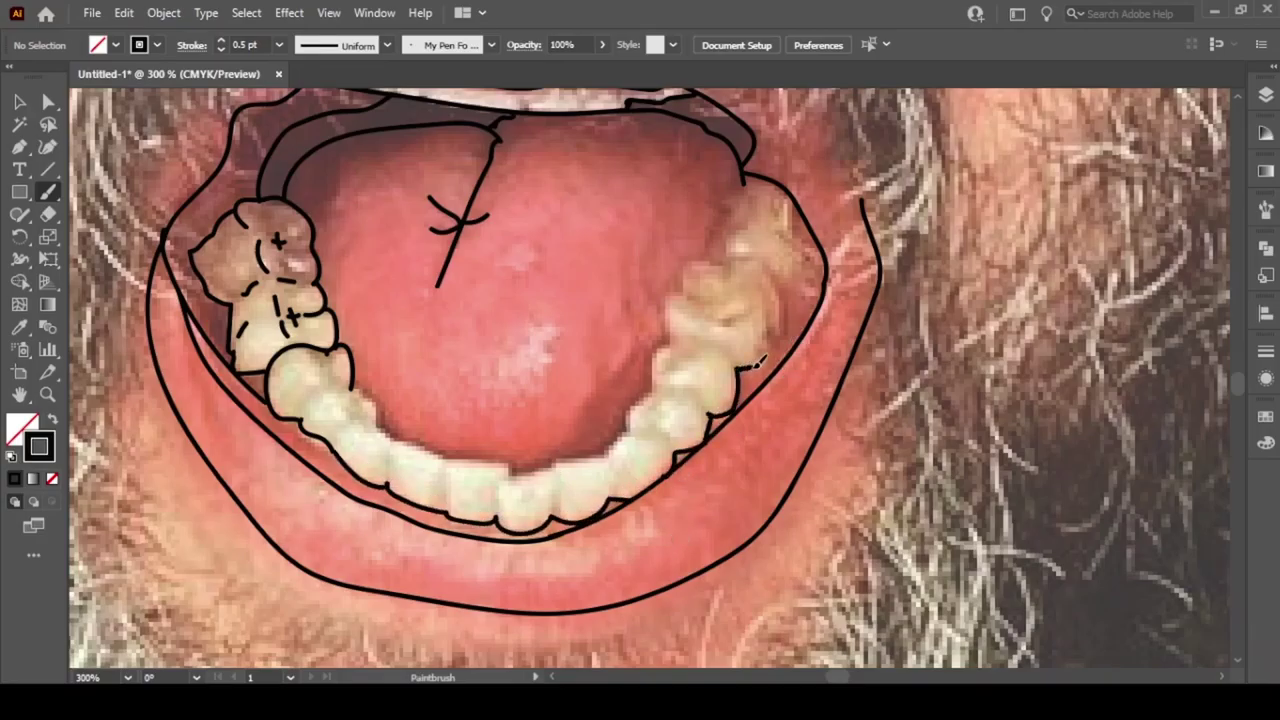
mouse_move(752, 220)
mouse_down()
mouse_move(782, 300)
mouse_move(665, 350)
mouse_up()
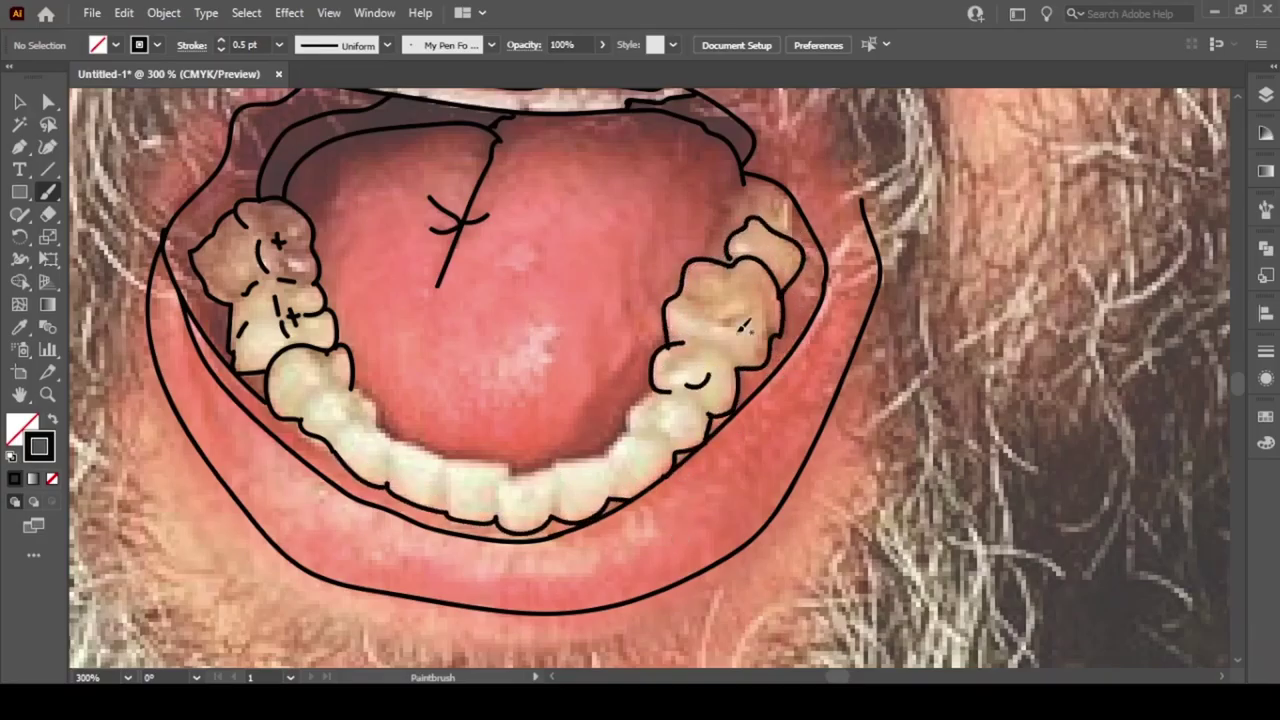
key(ctrl+1)
Trace both sides of the T-shirt collar in thin black lines
mouse_move(388, 350)
mouse_down()
mouse_move(471, 480)
mouse_move(595, 522)
mouse_up()
mouse_move(908, 333)
mouse_down()
mouse_move(742, 517)
mouse_move(595, 522)
mouse_up()
scroll(435, 487, left, 5)
drag(540, 481, 545, 645)
scroll(577, 543, down, 8)
mouse_move(545, 265)
mouse_down()
mouse_move(543, 400)
mouse_move(475, 665)
mouse_up()
scroll(576, 238, up, 5)
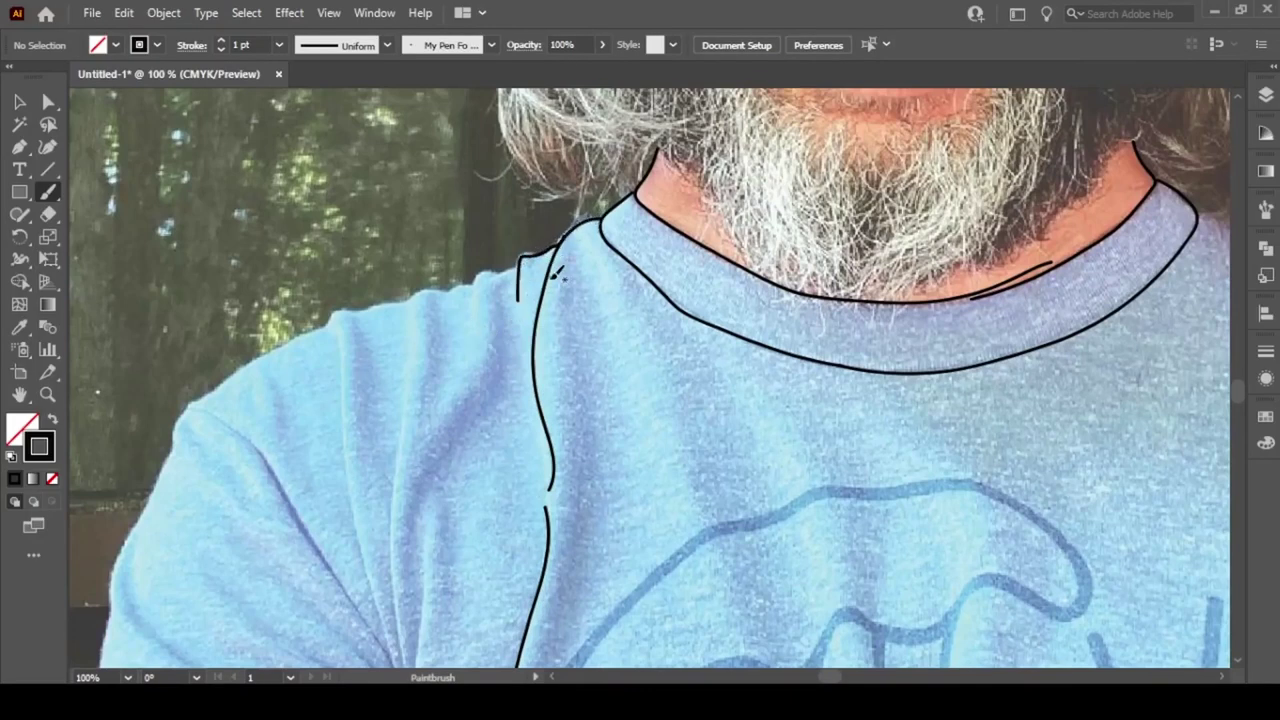
Outline the left shoulder's contour and its creases
drag(476, 290, 430, 415)
mouse_move(498, 282)
mouse_down()
mouse_move(420, 525)
mouse_move(398, 470)
mouse_move(446, 338)
mouse_move(328, 324)
mouse_move(389, 637)
mouse_move(347, 405)
mouse_move(313, 342)
mouse_move(184, 410)
mouse_up()
scroll(374, 646, down, 6)
scroll(380, 500, up, 1)
mouse_move(410, 472)
mouse_down()
mouse_move(388, 400)
mouse_move(277, 218)
mouse_move(168, 218)
mouse_move(137, 370)
mouse_move(412, 588)
mouse_up()
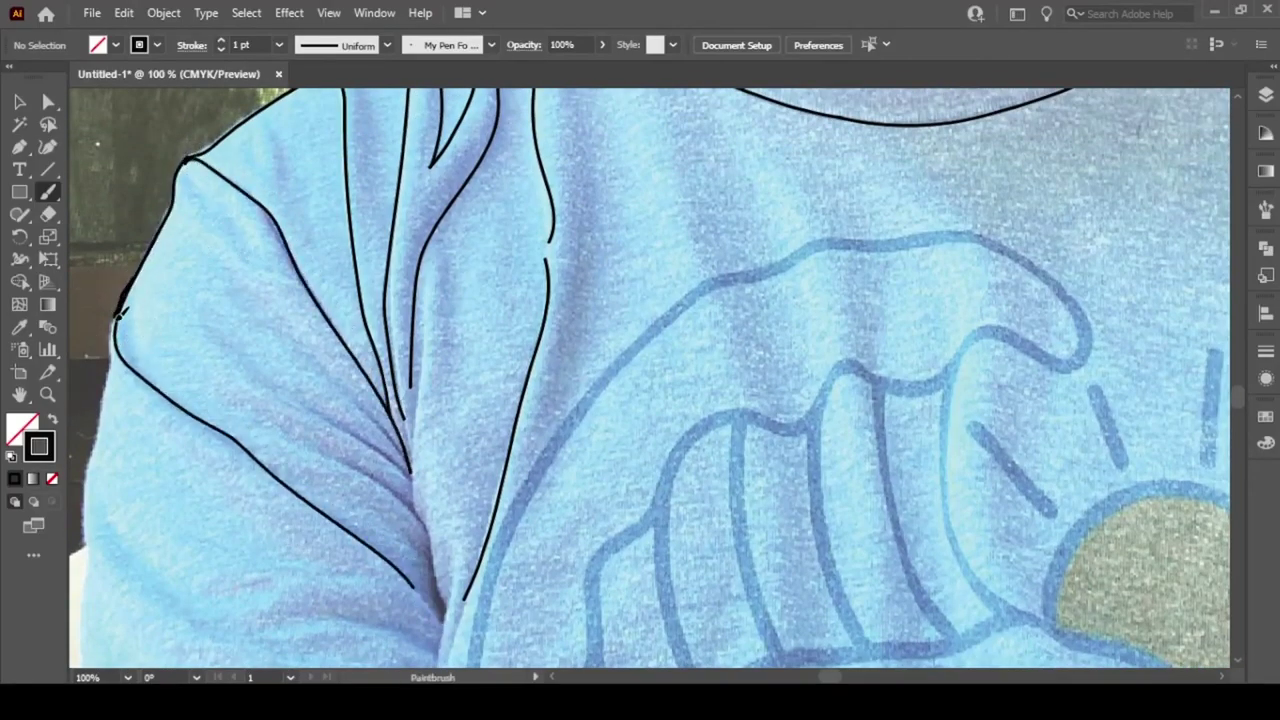
scroll(130, 420, down, 3)
scroll(130, 420, right, 3)
Brush the sleeve edges and short fold lines around the sleeve
drag(225, 170, 208, 328)
drag(130, 250, 206, 316)
drag(85, 262, 204, 336)
mouse_move(118, 320)
mouse_down()
mouse_move(218, 368)
mouse_move(240, 660)
mouse_up()
scroll(237, 337, up, 5)
scroll(237, 337, right, 8)
drag(205, 337, 614, 474)
scroll(283, 148, down, 2)
Add long fold lines running down the shirt from the shoulder
mouse_move(283, 148)
mouse_down()
mouse_move(344, 294)
mouse_move(471, 640)
mouse_up()
scroll(337, 100, down, 3)
scroll(337, 100, right, 2)
drag(335, 108, 393, 563)
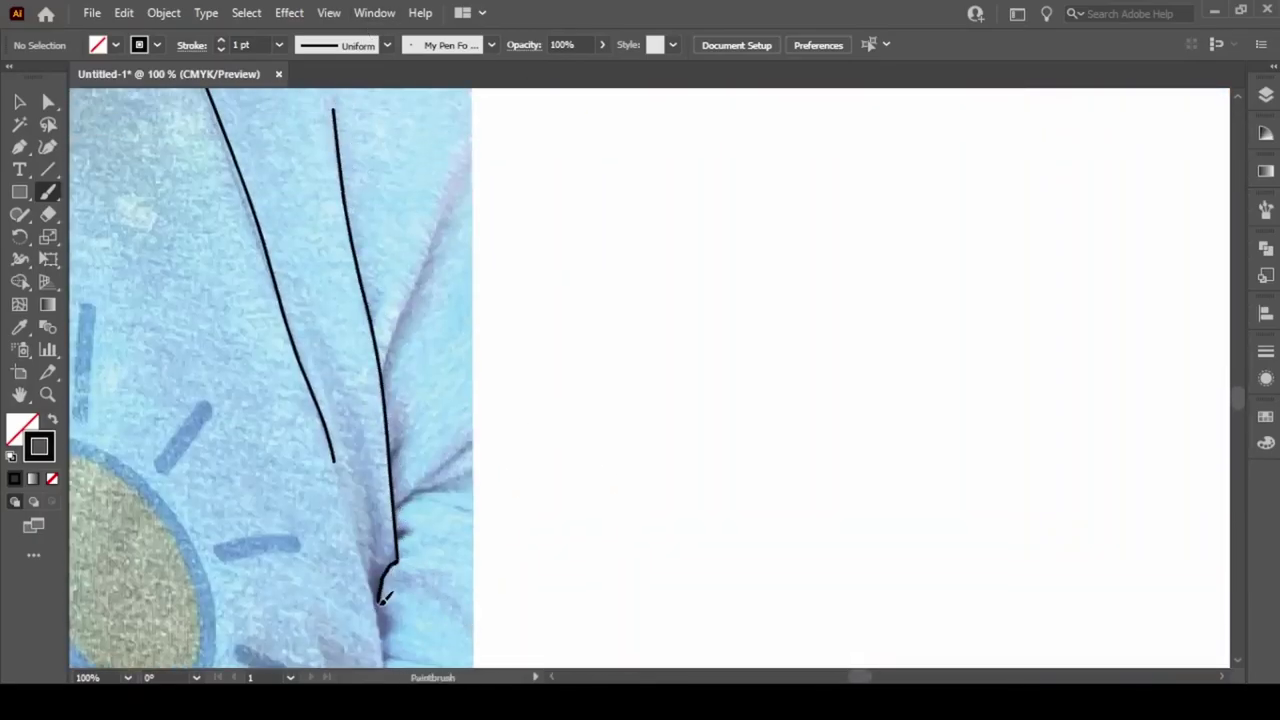
key(ctrl+minus)
key(ctrl+minus)
key(ctrl+minus)
scroll(834, 500, left, 3)
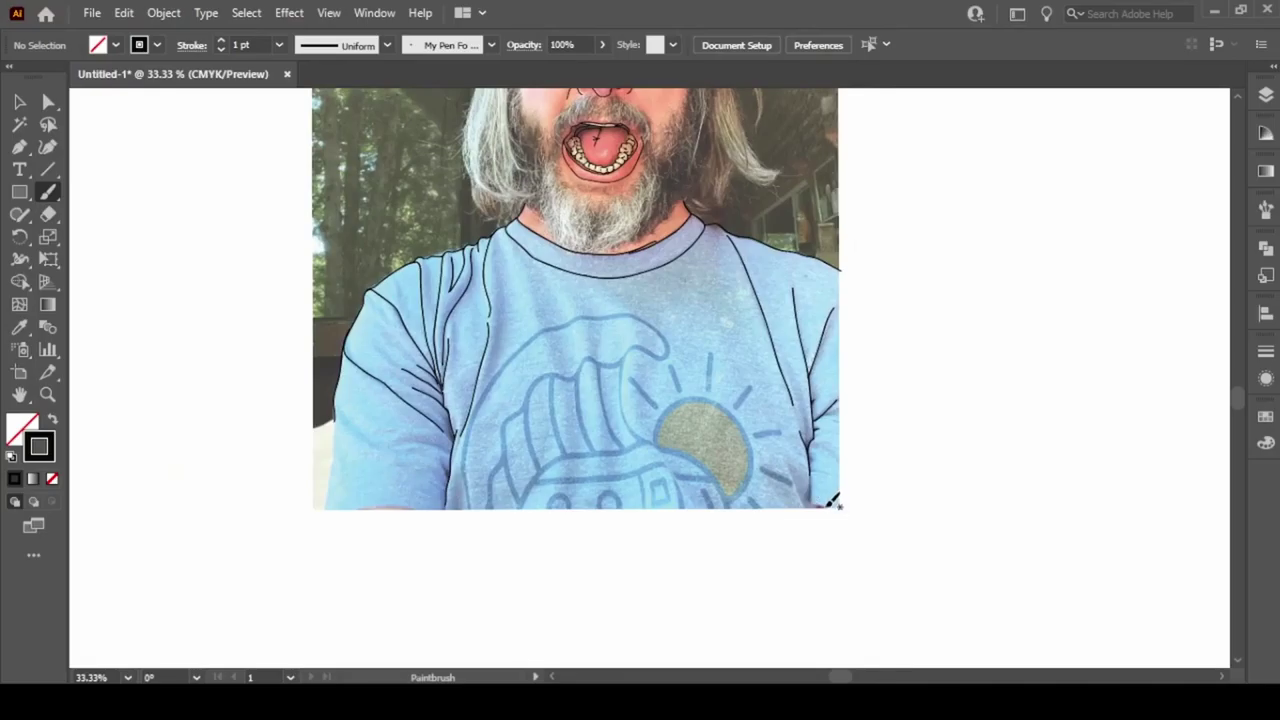
key(ctrl+plus)
key(ctrl+plus)
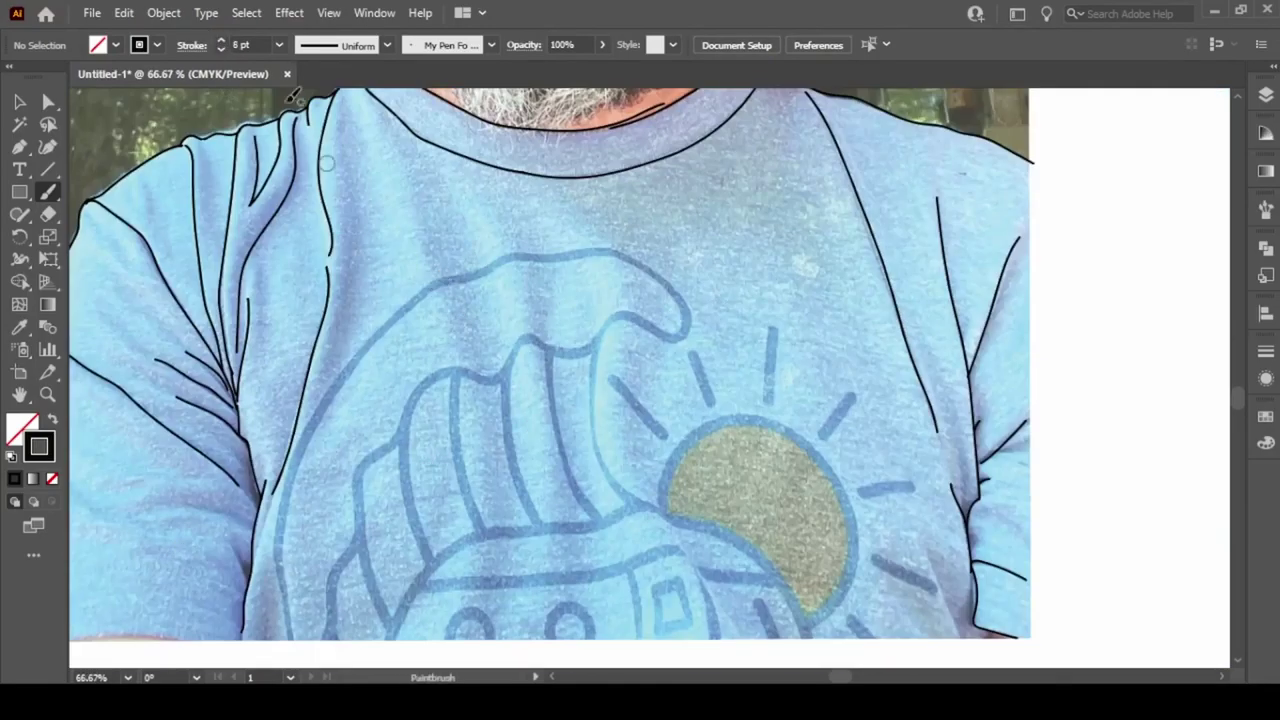
Sample the print's blue and paint over the upper and right sun rays
key(i)
shift+click(497, 434)
key(ctrl+plus)
key(ctrl+plus)
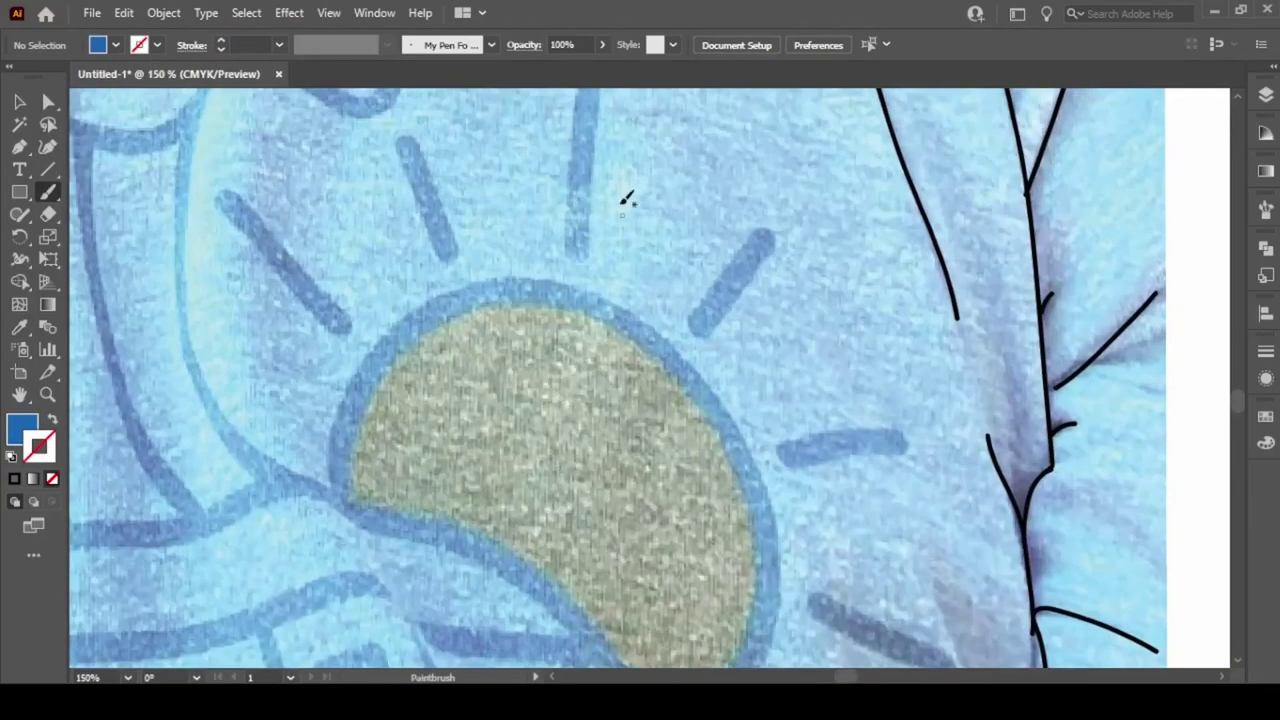
drag(402, 142, 452, 258)
drag(226, 196, 342, 324)
drag(766, 238, 700, 328)
drag(900, 441, 786, 456)
Paint blue over the remaining sun rays
scroll(872, 445, down, 3)
drag(815, 377, 952, 443)
drag(760, 512, 848, 596)
scroll(594, 423, up, 6)
drag(594, 423, 582, 575)
scroll(657, 549, down, 5)
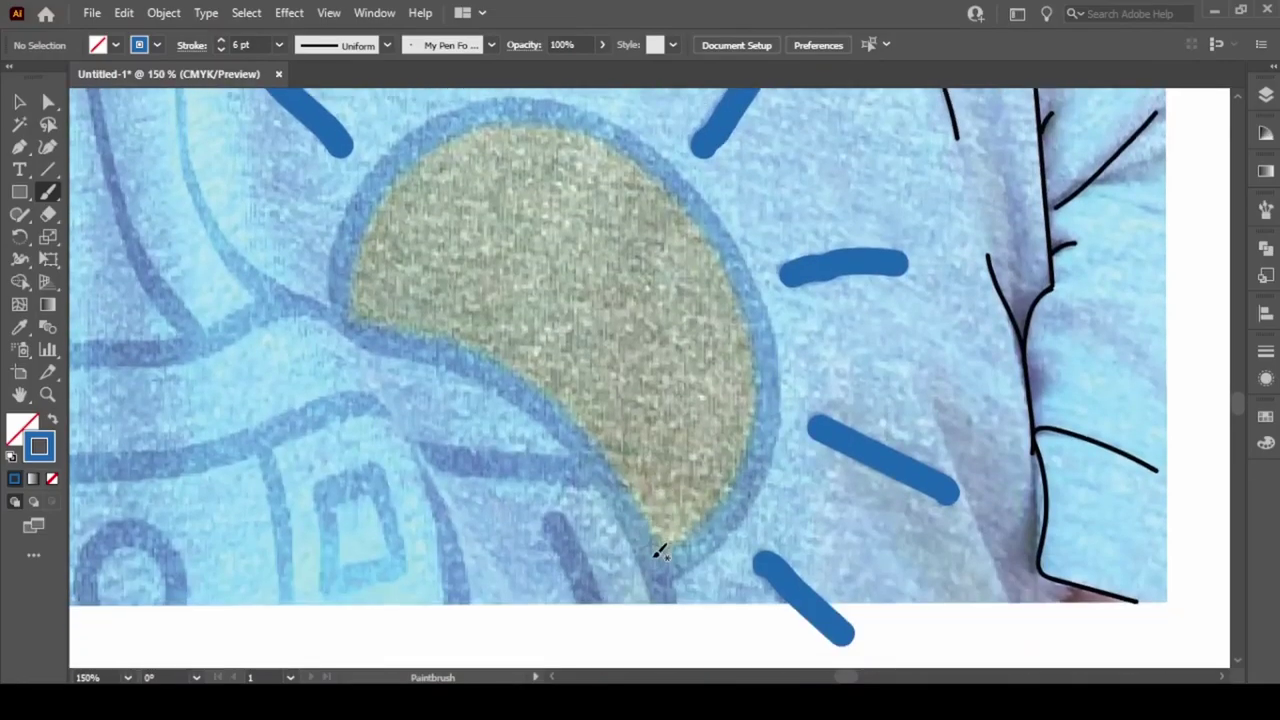
mouse_move(362, 338)
mouse_down()
mouse_move(575, 428)
mouse_move(706, 534)
mouse_move(600, 120)
mouse_move(380, 343)
mouse_up()
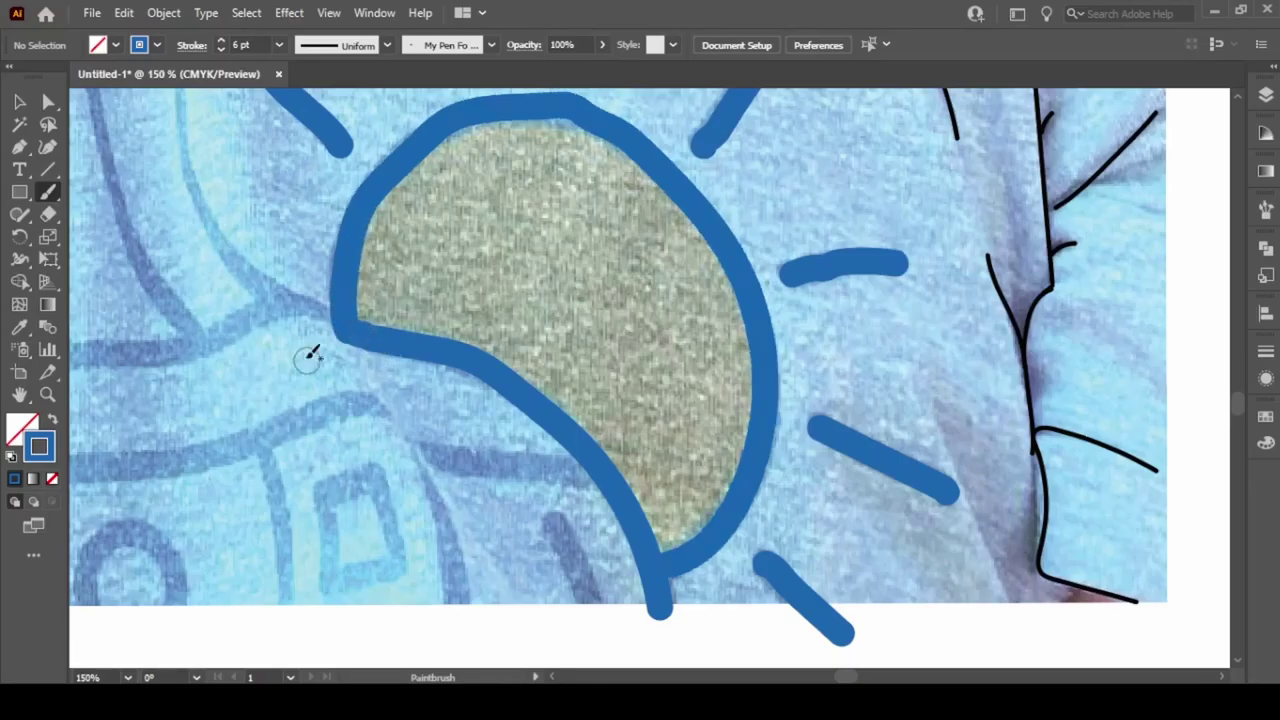
scroll(250, 220, up, 4)
scroll(125, 97, left, 5)
Add more thick blue strokes along the shirt print
mouse_move(747, 627)
mouse_down()
mouse_move(624, 489)
mouse_move(610, 216)
mouse_up()
scroll(763, 337, up, 3)
scroll(763, 337, left, 5)
mouse_move(438, 628)
mouse_down()
mouse_move(507, 500)
mouse_move(681, 471)
mouse_move(835, 415)
mouse_move(1054, 362)
mouse_move(1045, 231)
mouse_move(714, 190)
mouse_move(456, 329)
mouse_move(238, 662)
mouse_up()
scroll(641, 298, down, 3)
mouse_move(592, 165)
mouse_down()
mouse_move(634, 449)
mouse_move(660, 528)
mouse_up()
mouse_move(712, 158)
mouse_down()
mouse_move(726, 337)
mouse_move(790, 515)
mouse_up()
Trace the wave in blue: its crest, long base line and curled left edge
drag(922, 490, 800, 120)
mouse_move(1031, 486)
mouse_down()
mouse_move(674, 509)
mouse_move(528, 600)
mouse_up()
mouse_move(1071, 471)
mouse_down()
mouse_move(683, 515)
mouse_move(571, 563)
mouse_move(482, 664)
mouse_up()
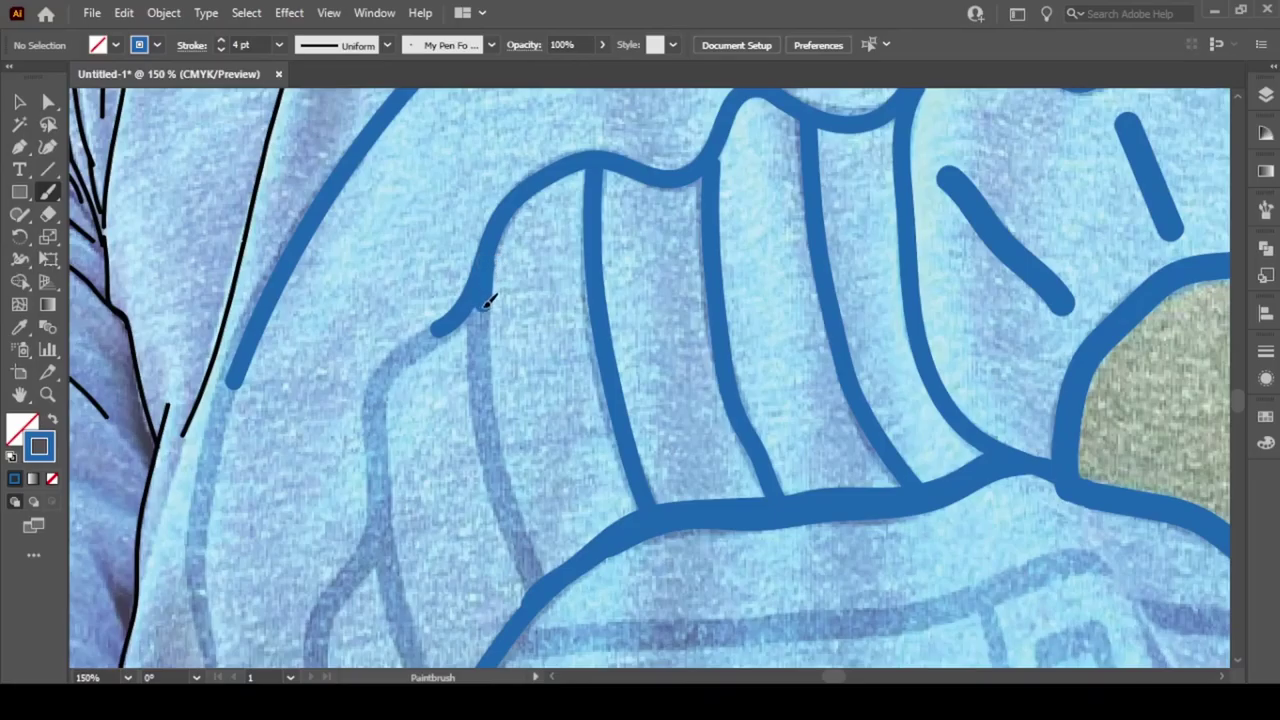
drag(486, 294, 545, 578)
scroll(491, 551, left, 2)
scroll(491, 551, down, 1)
mouse_move(448, 628)
mouse_down()
mouse_move(435, 492)
mouse_move(468, 234)
mouse_up()
mouse_move(662, 192)
mouse_down()
mouse_move(629, 214)
mouse_move(530, 625)
mouse_move(560, 640)
mouse_up()
mouse_move(608, 395)
mouse_down()
mouse_move(685, 592)
mouse_move(668, 625)
mouse_up()
drag(770, 462, 668, 640)
Paint the small van graphic's horizontal and vertical lines, window and lower right curve
scroll(686, 543, right, 5)
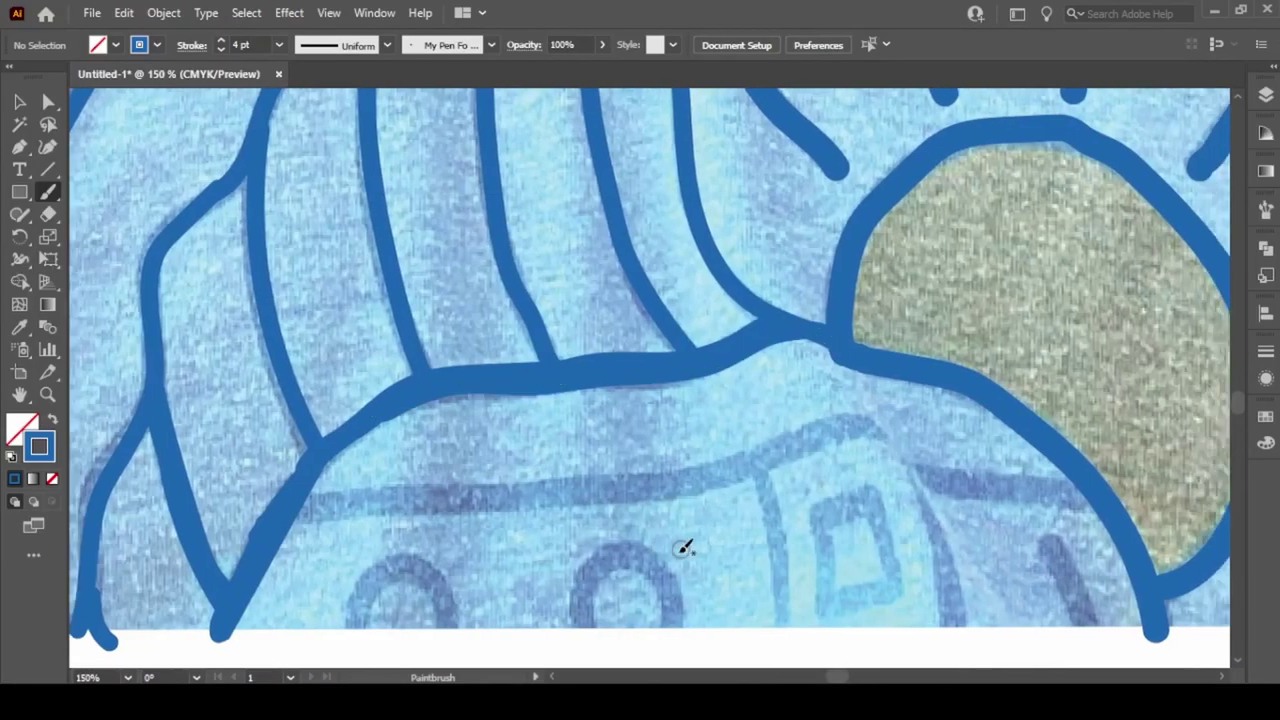
mouse_move(352, 632)
mouse_down()
mouse_move(449, 614)
mouse_move(456, 630)
mouse_up()
drag(585, 632, 672, 628)
drag(300, 512, 873, 438)
drag(755, 476, 785, 626)
drag(876, 497, 880, 500)
mouse_move(955, 625)
mouse_down()
mouse_move(1011, 491)
mouse_move(1095, 508)
mouse_up()
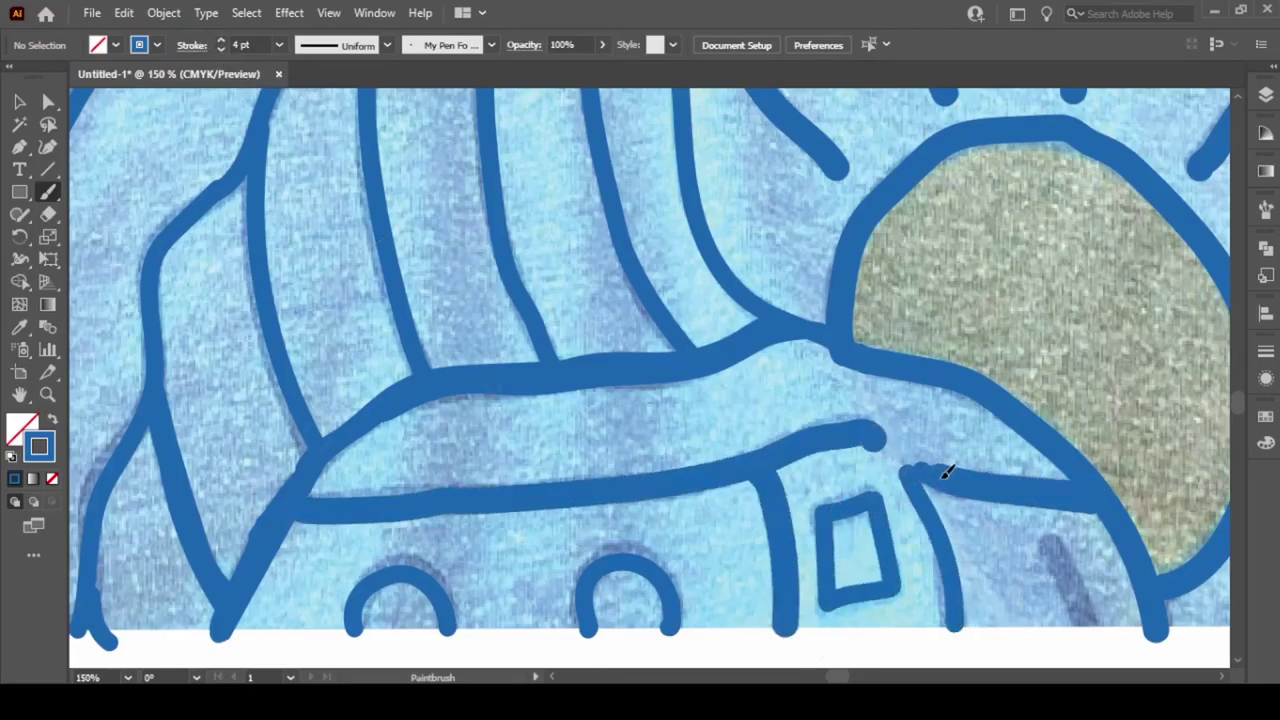
key(ctrl+minus)
Set the stroke to black #000000 and add three thin lines on the left sleeve
key(ctrl+minus)
key(ctrl+minus)
key(ctrl+minus)
double_click(40, 447)
text(000000)
key(Return)
key(ctrl+1)
drag(330, 92, 271, 577)
mouse_move(655, 495)
mouse_down()
mouse_move(440, 466)
mouse_move(286, 532)
mouse_up()
drag(545, 562, 360, 578)
key(ctrl+minus)
key(ctrl+minus)
key(ctrl+minus)
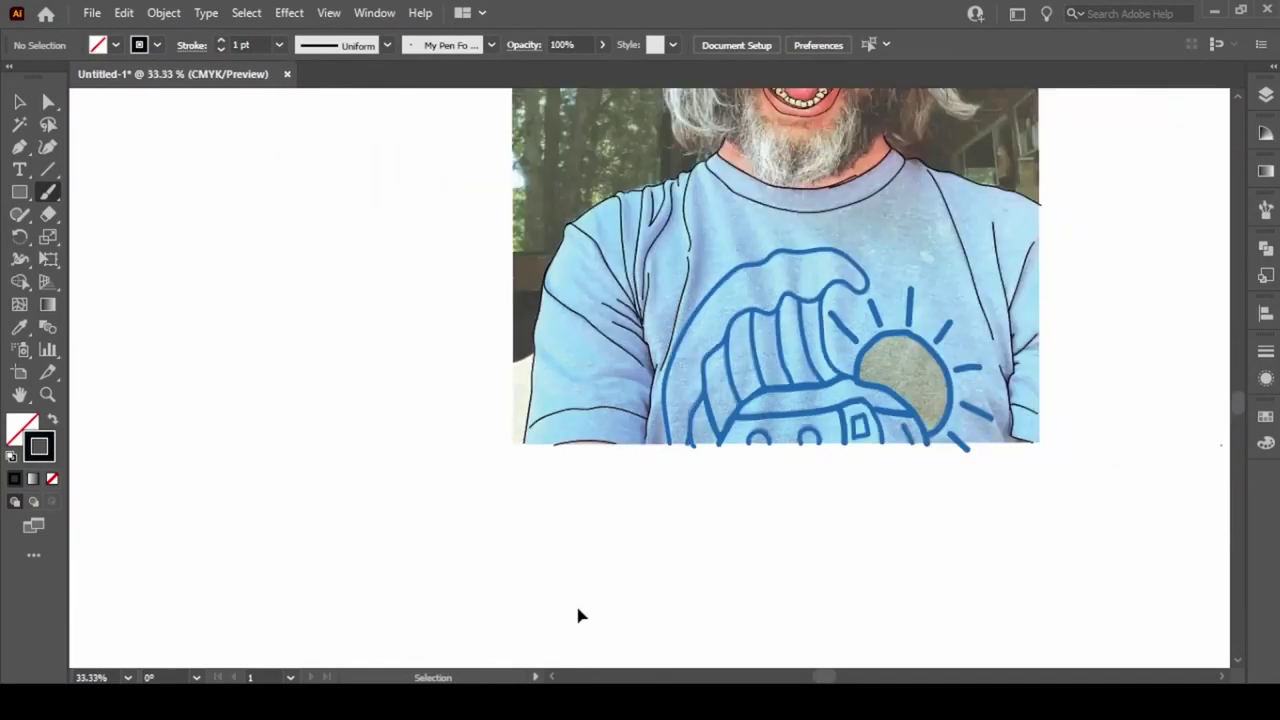
Trace the man's right hairline, the head contour and the beard around the mouth
key(F7)
key(ctrl+1)
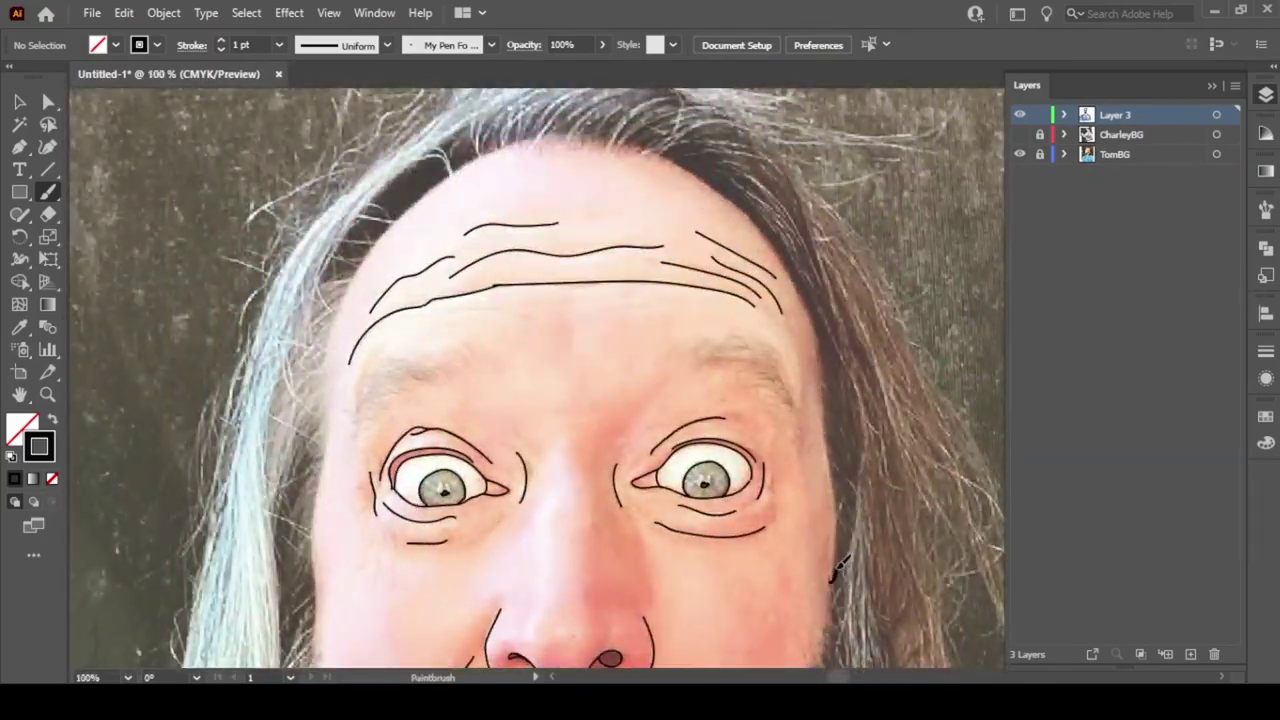
mouse_move(836, 526)
mouse_down()
mouse_move(830, 388)
mouse_move(640, 132)
mouse_move(450, 165)
mouse_up()
mouse_move(318, 655)
mouse_down()
mouse_move(329, 466)
mouse_move(450, 162)
mouse_up()
scroll(577, 484, down, 5)
mouse_move(320, 385)
mouse_down()
mouse_move(325, 430)
mouse_move(425, 515)
mouse_move(695, 472)
mouse_move(840, 293)
mouse_up()
scroll(470, 430, down, 5)
mouse_move(478, 453)
mouse_down()
mouse_move(690, 260)
mouse_move(432, 290)
mouse_move(426, 395)
mouse_up()
Paint the remaining hair strands across the man's head with the Paintbrush
drag(316, 538, 145, 170)
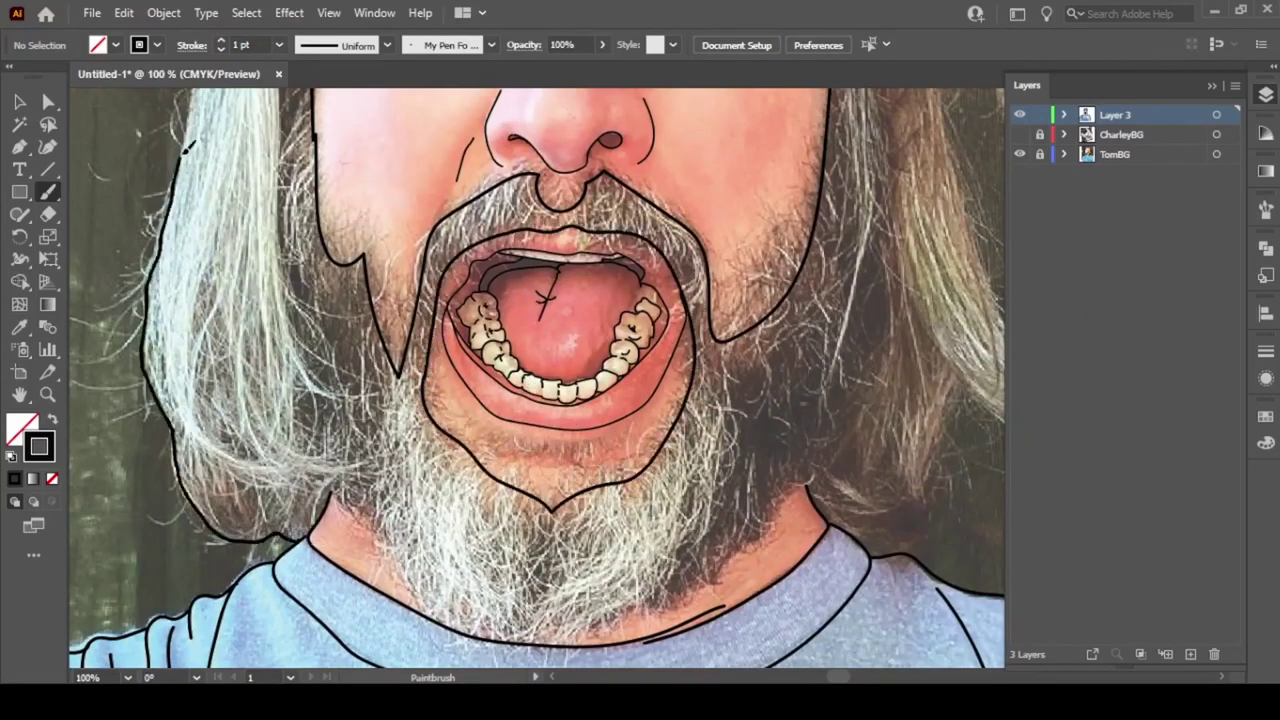
scroll(150, 300, up, 8)
drag(195, 615, 295, 245)
scroll(295, 245, up, 3)
drag(440, 268, 797, 285)
scroll(643, 557, right, 8)
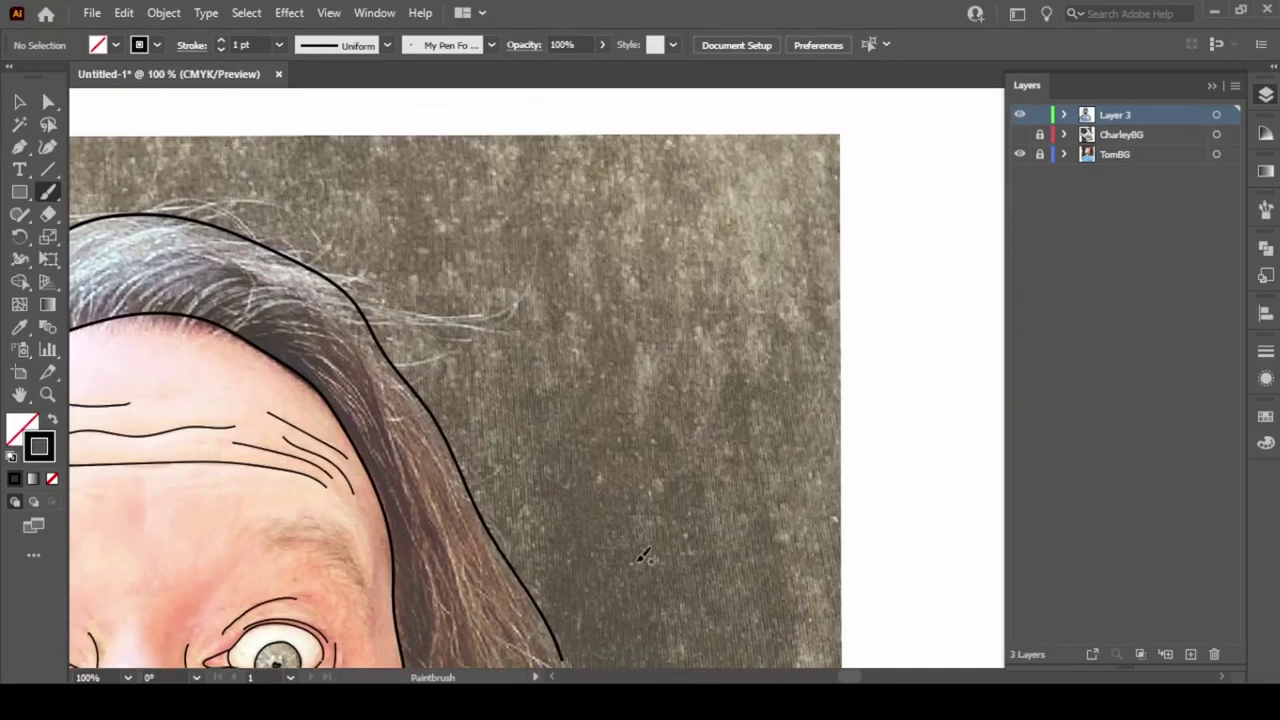
drag(298, 272, 536, 300)
scroll(414, 349, down, 8)
mouse_move(575, 225)
mouse_down()
mouse_move(613, 392)
mouse_move(525, 300)
mouse_up()
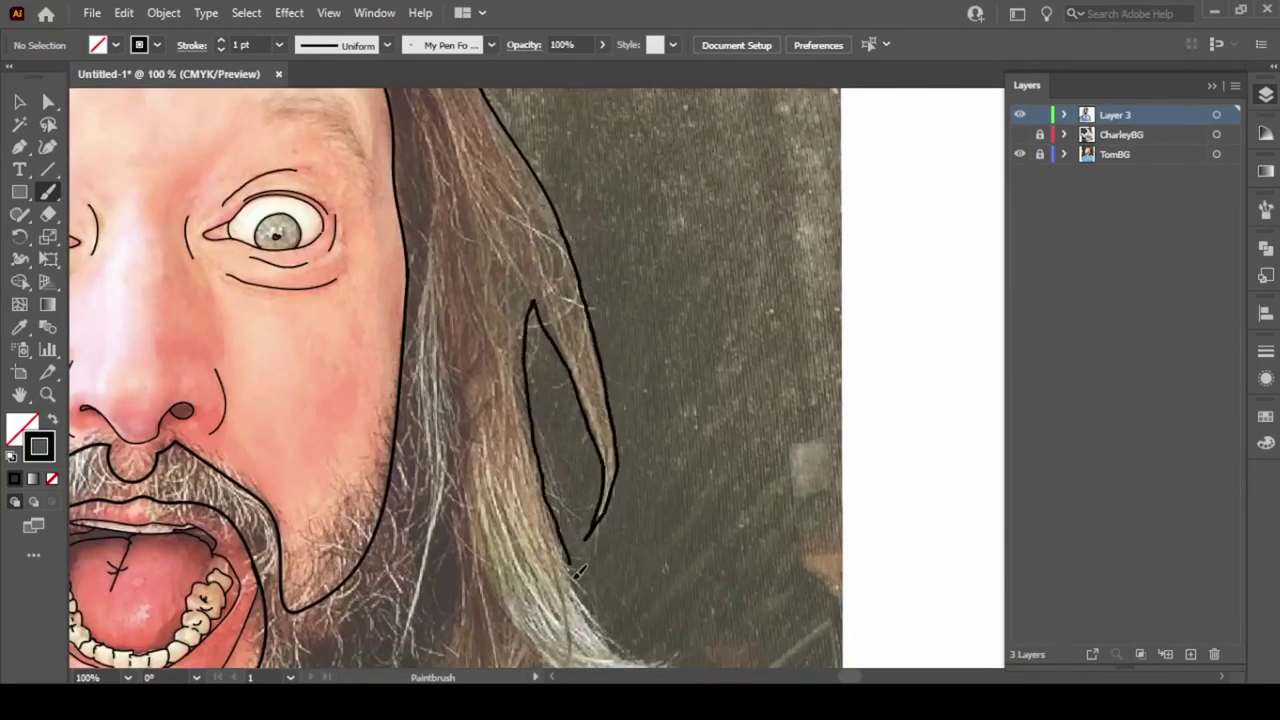
scroll(525, 300, down, 10)
mouse_move(460, 440)
mouse_down()
mouse_move(550, 256)
mouse_move(696, 234)
mouse_up()
scroll(655, 352, up, 7)
scroll(655, 352, left, 4)
scroll(655, 352, up, 5)
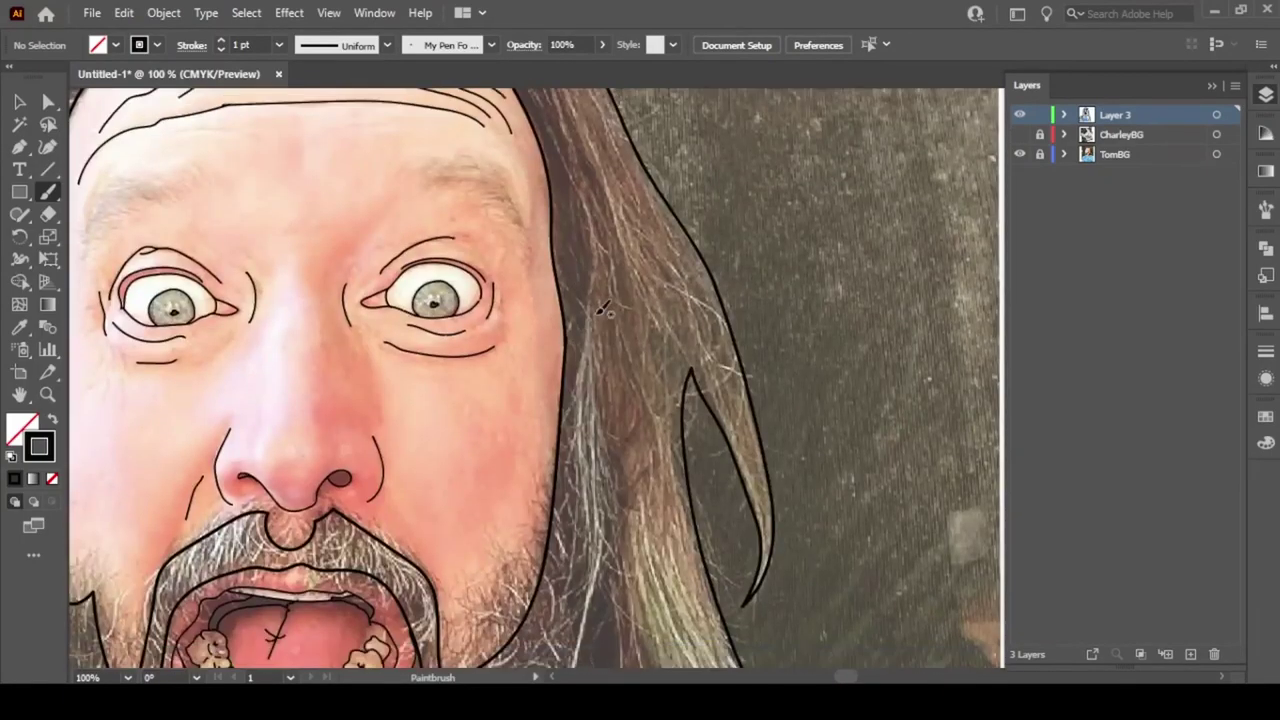
scroll(603, 303, down, 6)
scroll(634, 246, up, 2)
drag(605, 312, 608, 578)
scroll(595, 440, up, 2)
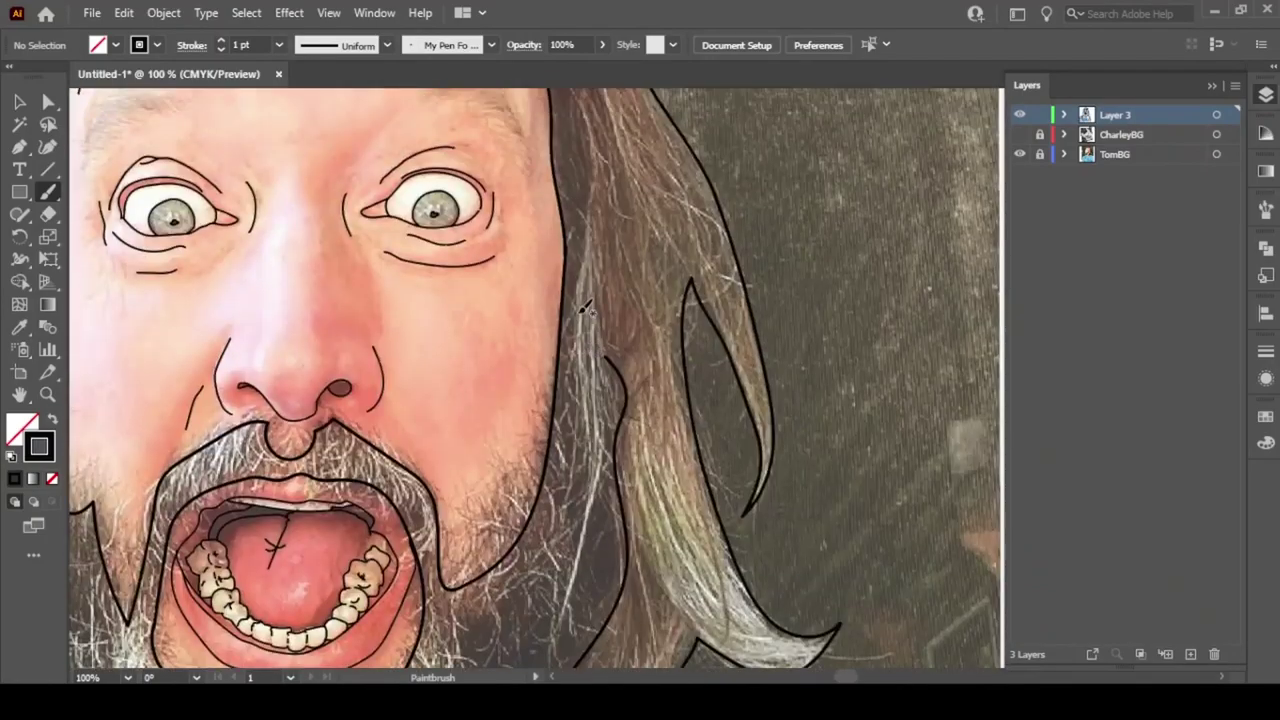
drag(591, 111, 570, 620)
scroll(588, 322, up, 3)
scroll(590, 325, down, 10)
scroll(590, 325, left, 3)
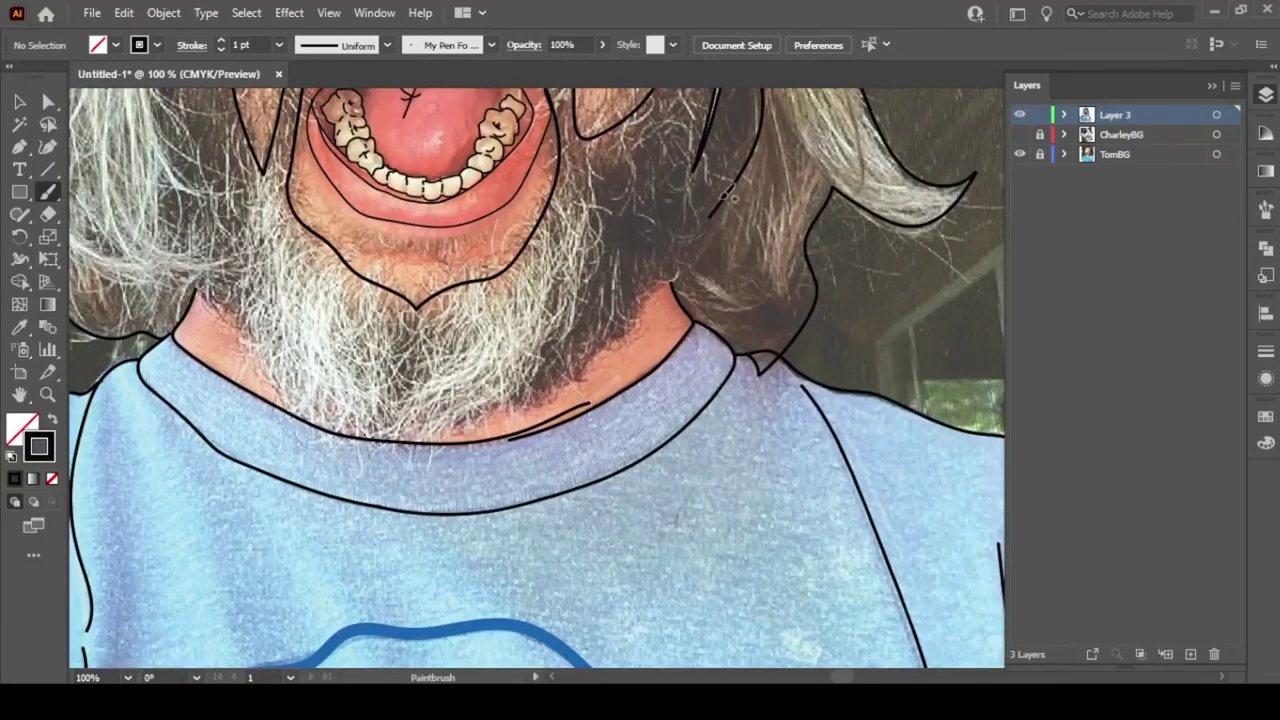
scroll(320, 455, up, 4)
scroll(320, 455, left, 3)
scroll(320, 455, up, 5)
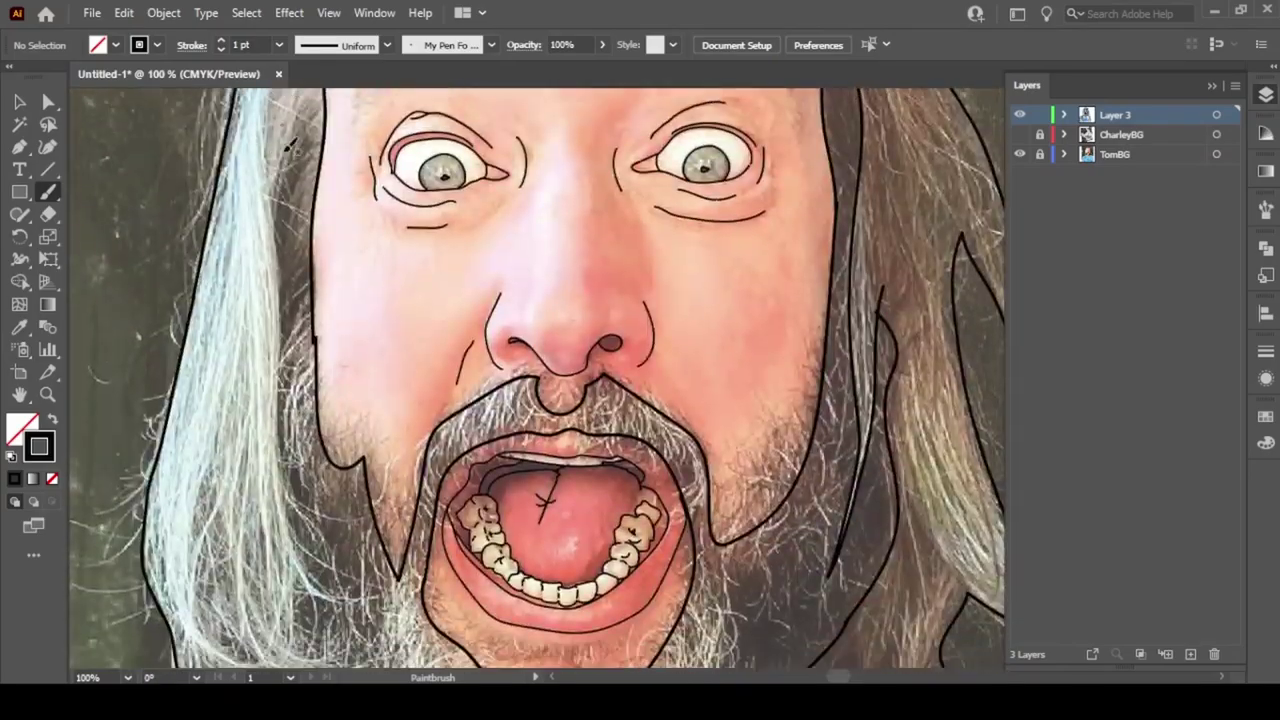
scroll(338, 450, down, 6)
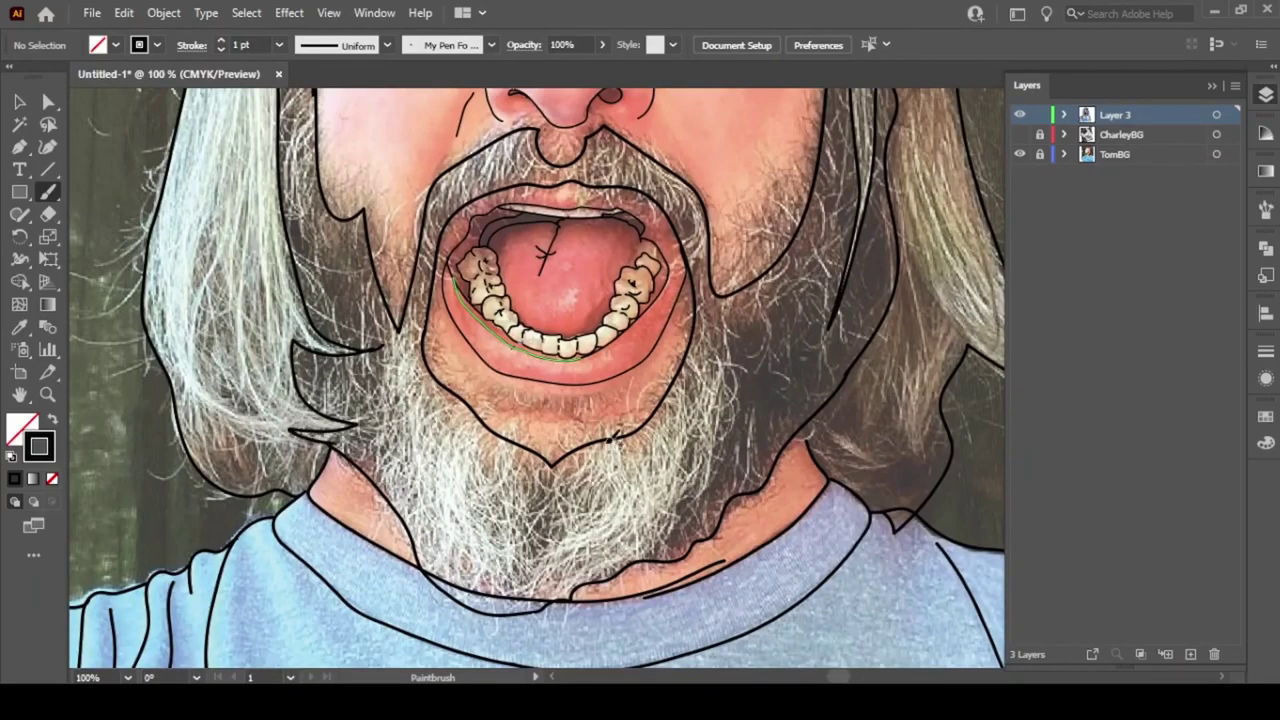
scroll(615, 437, up, 5)
scroll(615, 437, down, 2)
scroll(615, 437, up, 4)
Outline the man's left and right eyebrows
drag(438, 315, 357, 368)
drag(405, 287, 450, 298)
mouse_move(692, 283)
mouse_down()
mouse_move(795, 355)
mouse_move(693, 292)
mouse_up()
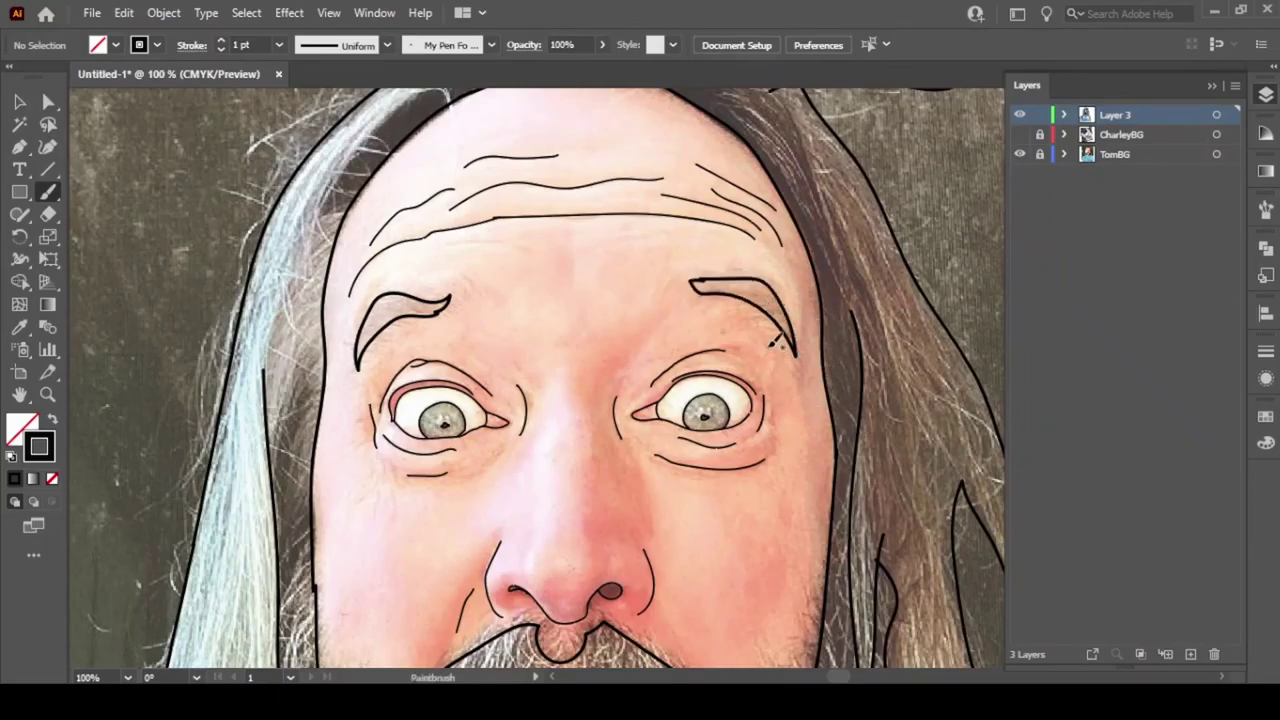
key(ctrl+minus)
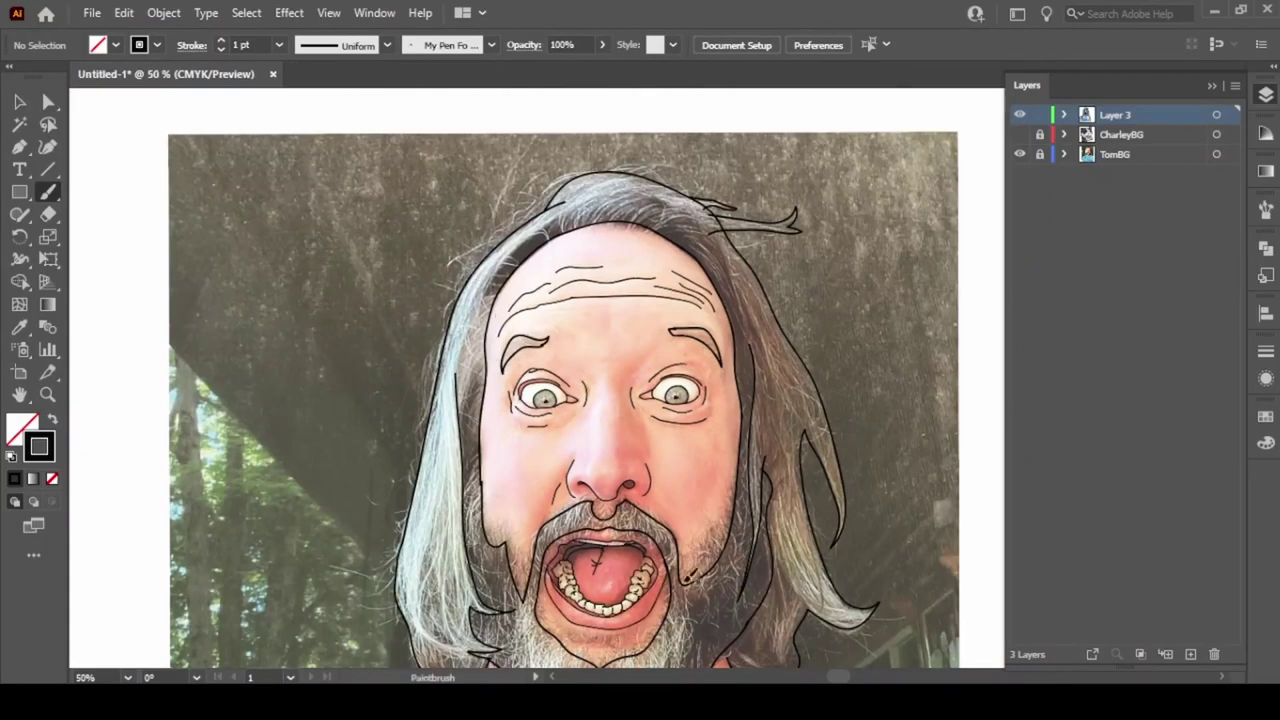
Hide the TomBG photo layer and undo the stray stroke at top right
click(1019, 154)
key(ctrl+minus)
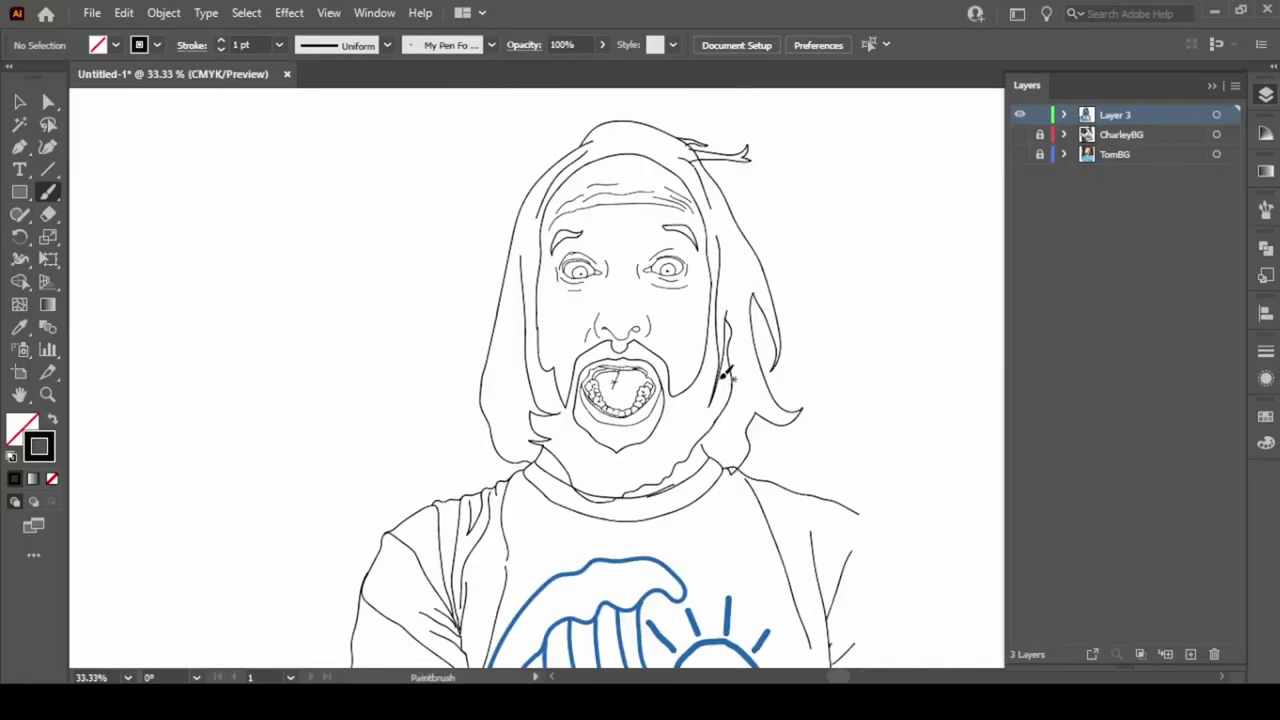
key(ctrl+z)
Show the CharleyBG dog photo, tilt it beside the man, and lock the layer
click(1019, 134)
key(v)
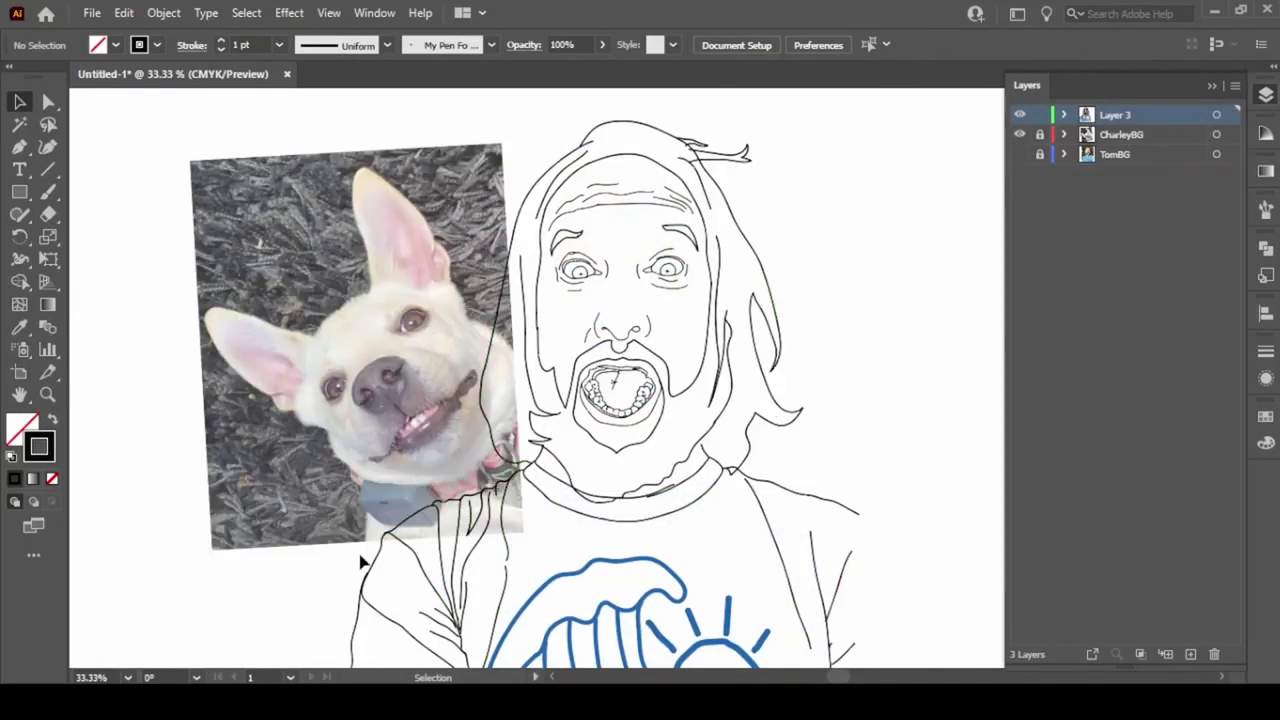
drag(241, 386, 298, 550)
click(1039, 134)
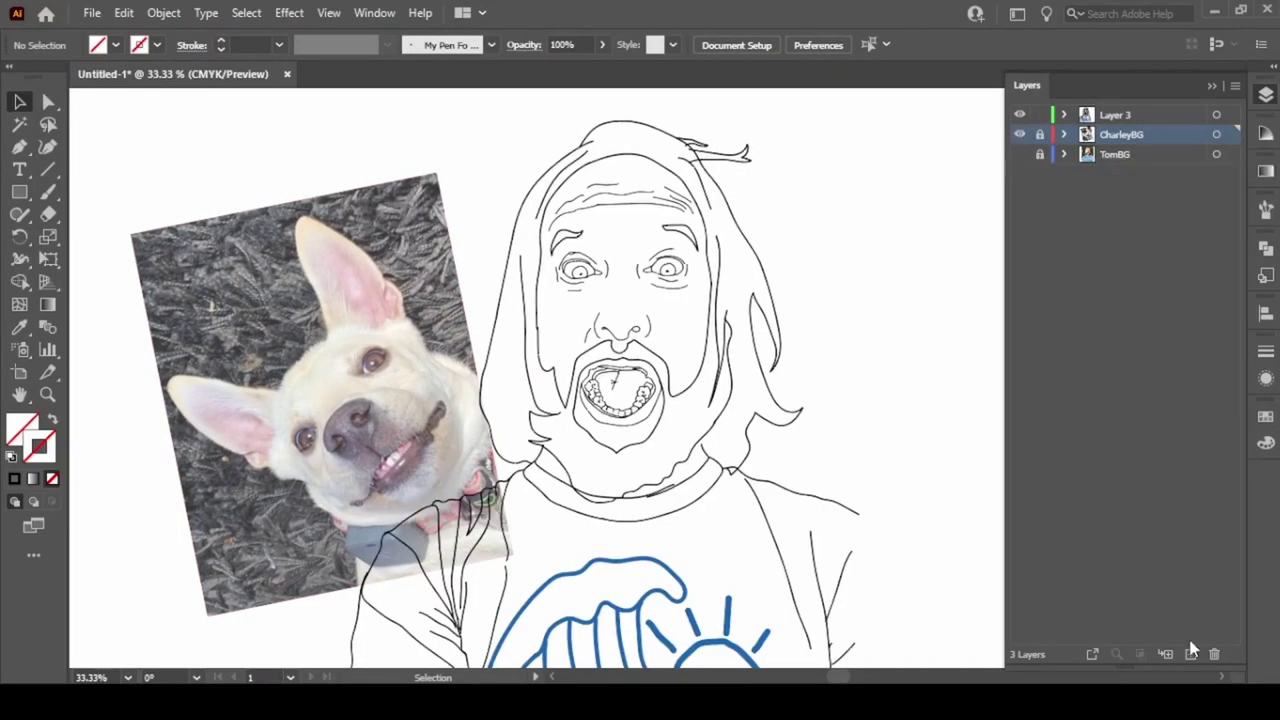
Add Layer 4 above the dog photo and hide Layer 3's line drawing
click(1190, 653)
click(1019, 115)
key(ctrl+1)
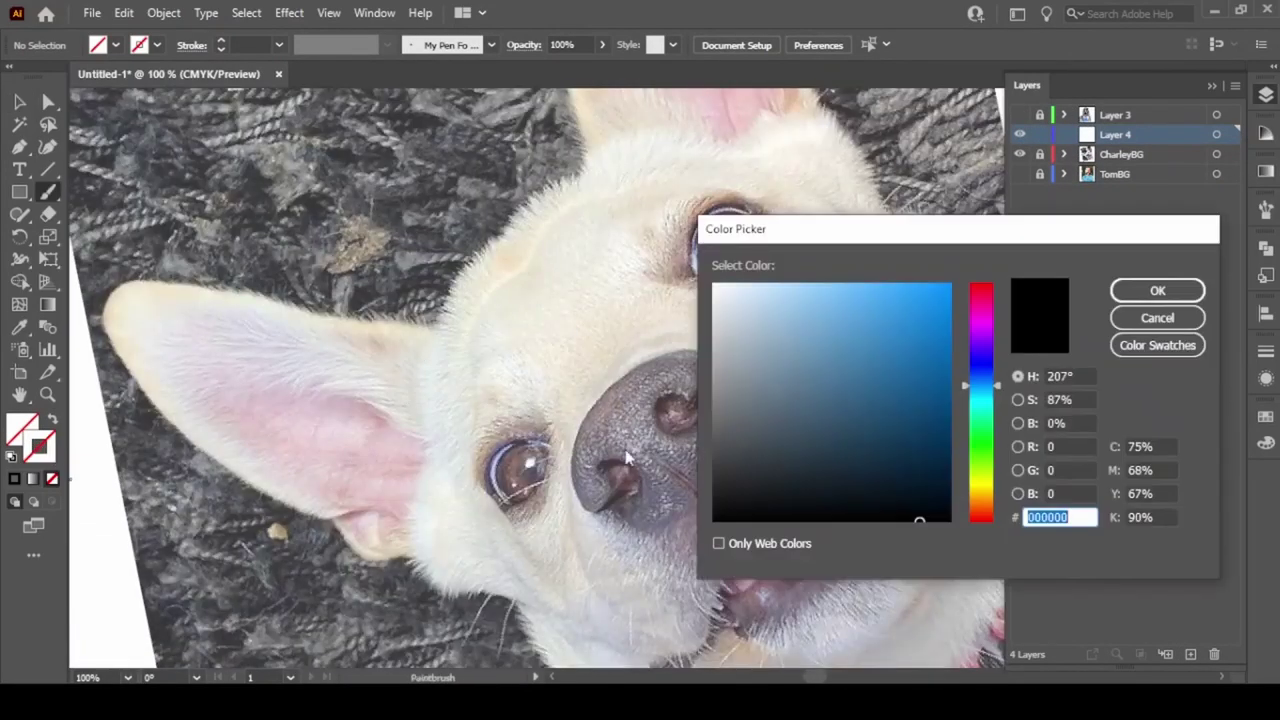
With a black-stroke Paintbrush at 200% zoom, outline the dog's upper eye
key(Return)
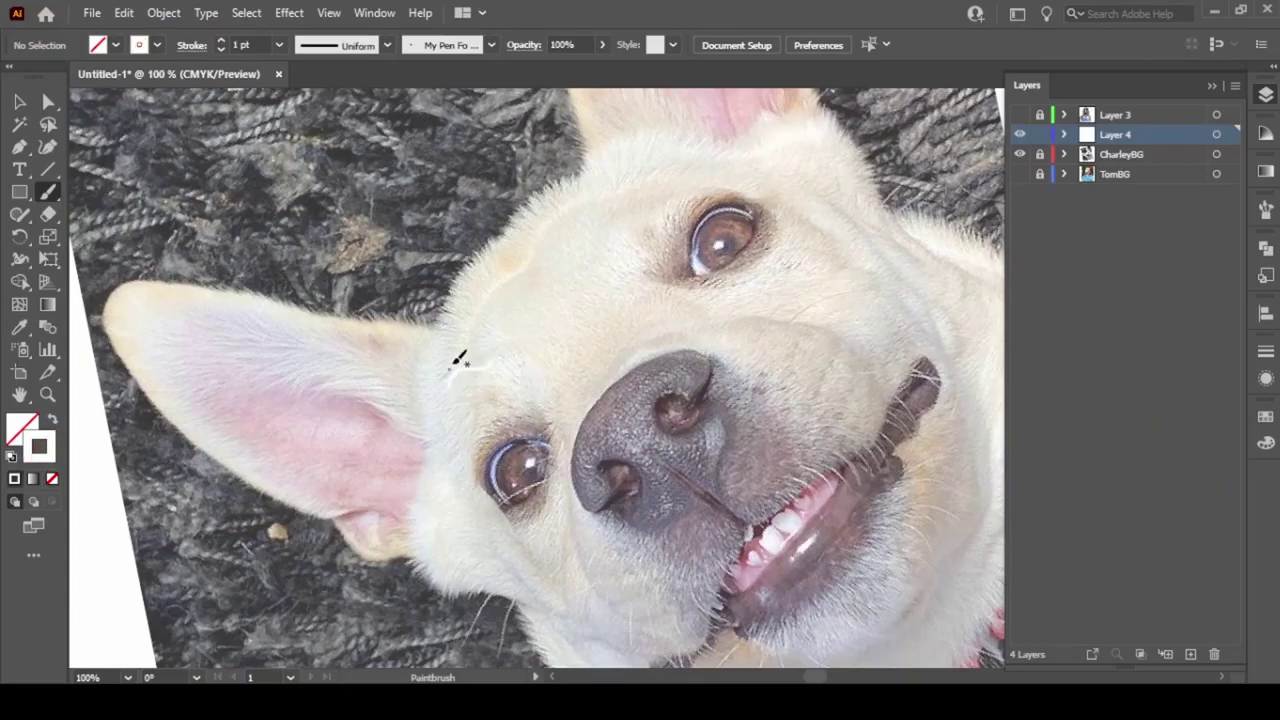
key(ctrl+z)
key(ctrl+equal)
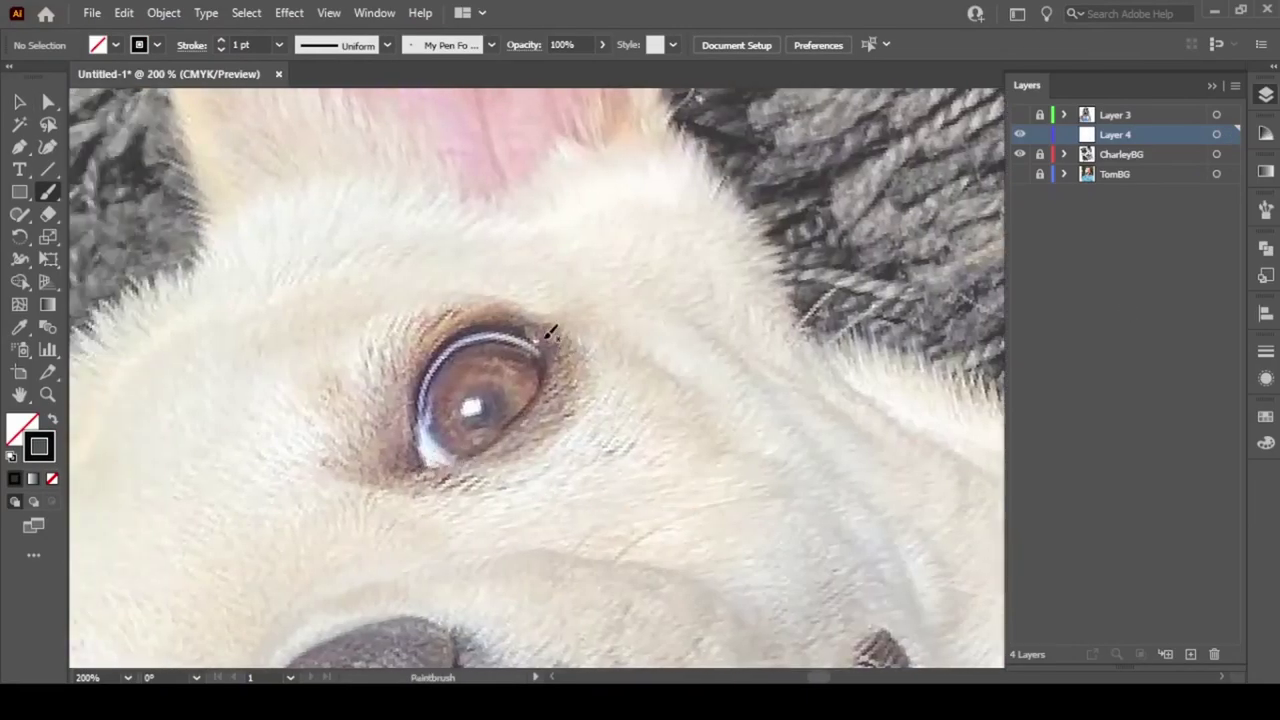
key(ctrl+z)
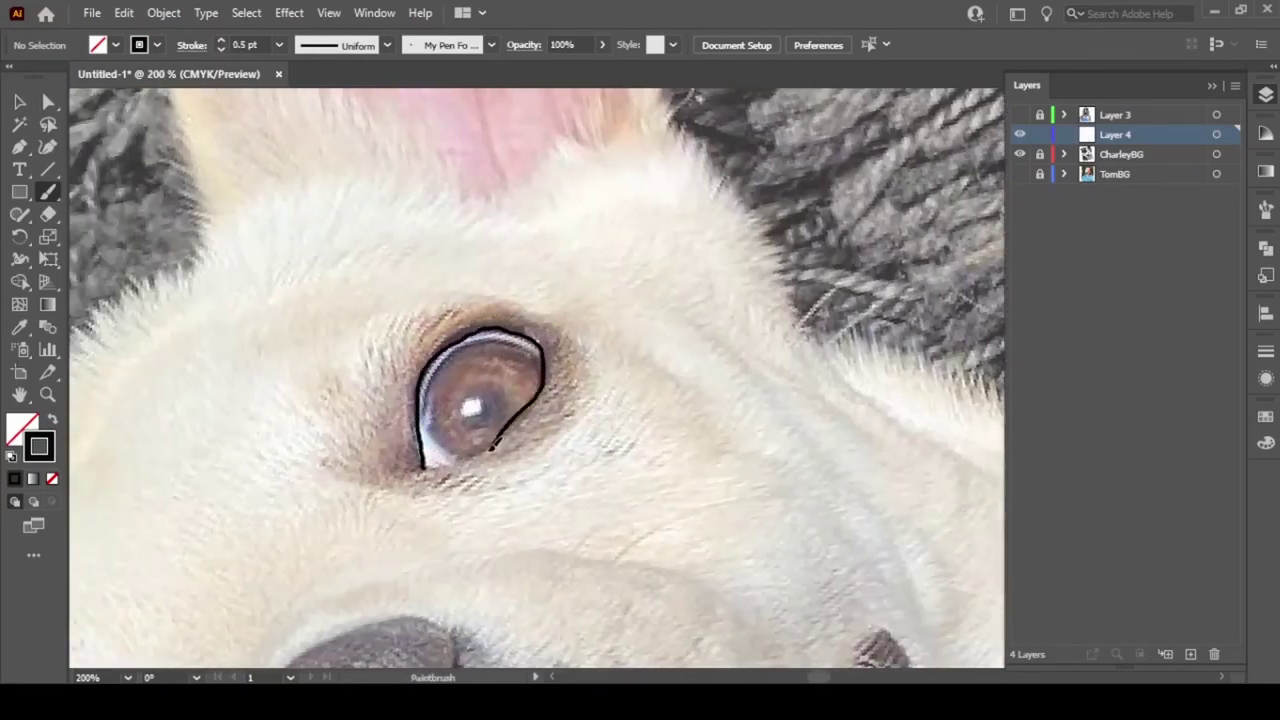
drag(491, 446, 427, 468)
drag(491, 338, 541, 352)
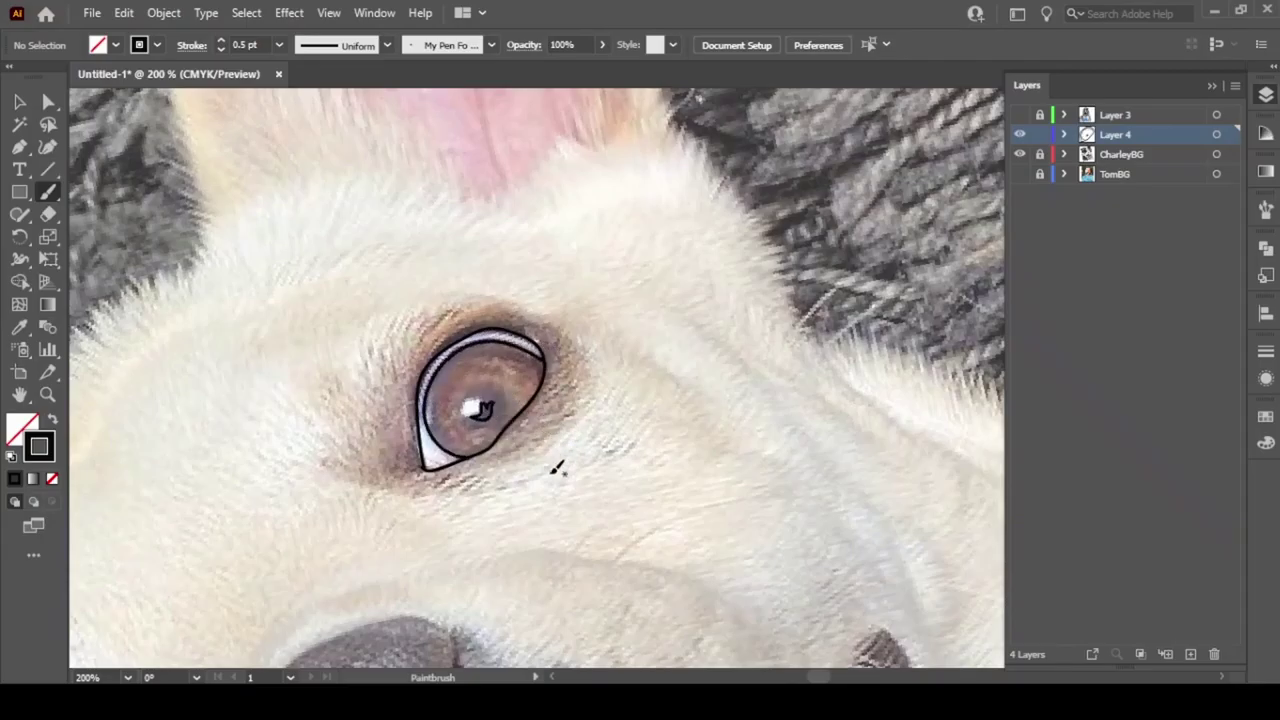
Outline the dog's other eye, the curve beside the nose and the eye highlight
scroll(556, 469, right, 1)
scroll(511, 455, down, 5)
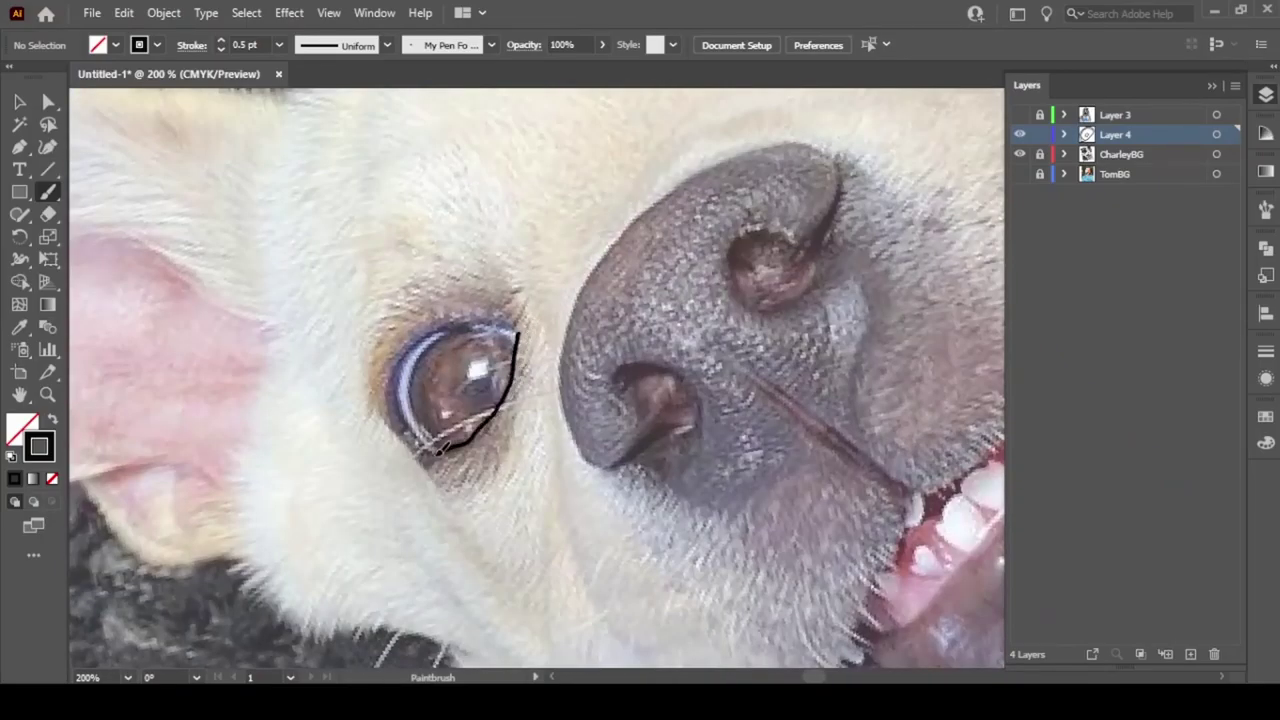
drag(490, 318, 433, 432)
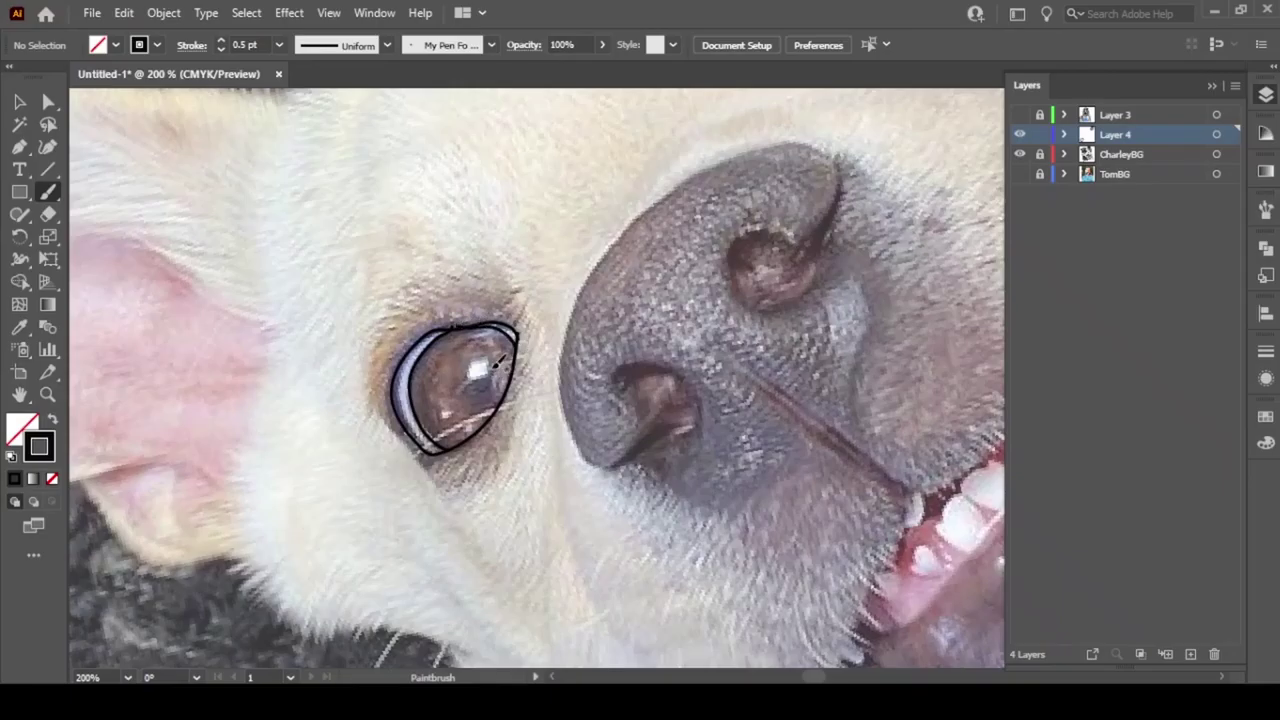
scroll(730, 470, right, 3)
scroll(534, 503, down, 3)
scroll(534, 503, up, 3)
drag(449, 294, 462, 532)
scroll(875, 228, up, 3)
drag(623, 226, 971, 214)
scroll(1080, 177, down, 3)
scroll(1080, 177, left, 3)
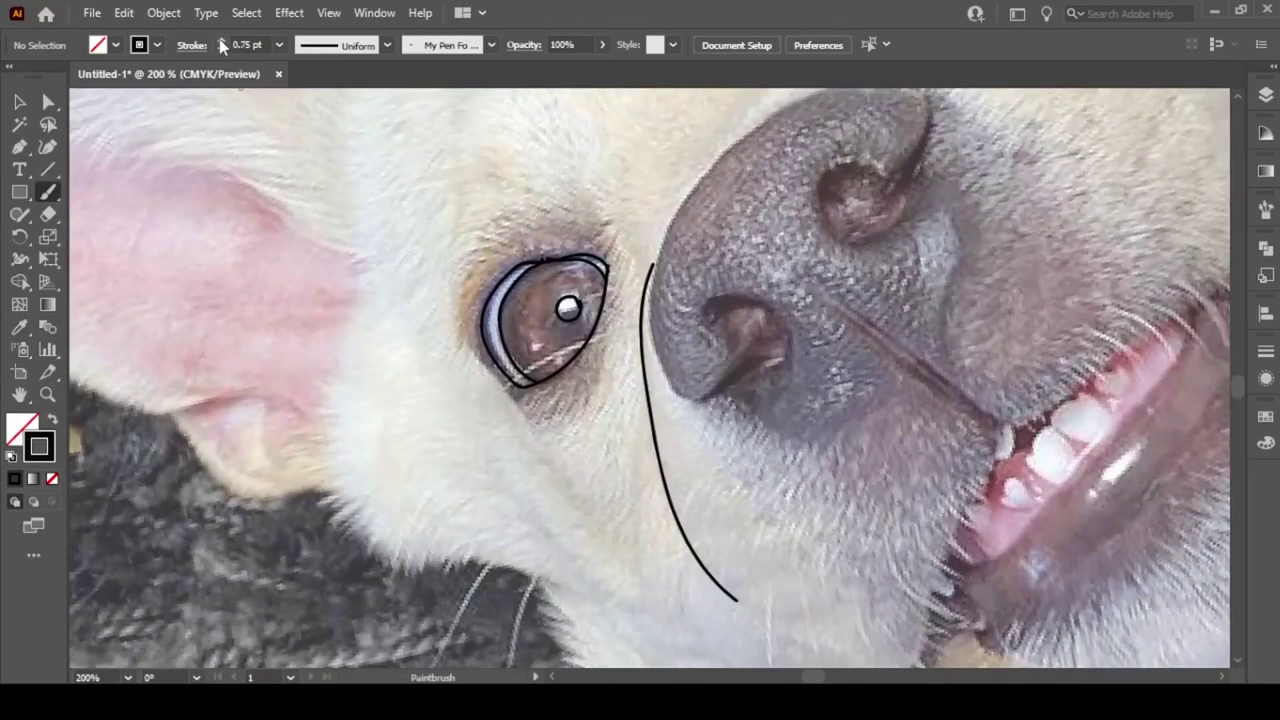
Raise the brush stroke to 1 pt and outline the dog's nose, nostrils and mouth
click(221, 40)
scroll(664, 222, right, 5)
scroll(663, 222, up, 3)
scroll(663, 222, left, 3)
mouse_move(598, 310)
mouse_down()
mouse_move(512, 230)
mouse_move(352, 470)
mouse_move(443, 493)
mouse_move(432, 506)
mouse_move(600, 530)
mouse_move(530, 430)
mouse_move(665, 372)
mouse_move(588, 366)
mouse_move(584, 325)
mouse_up()
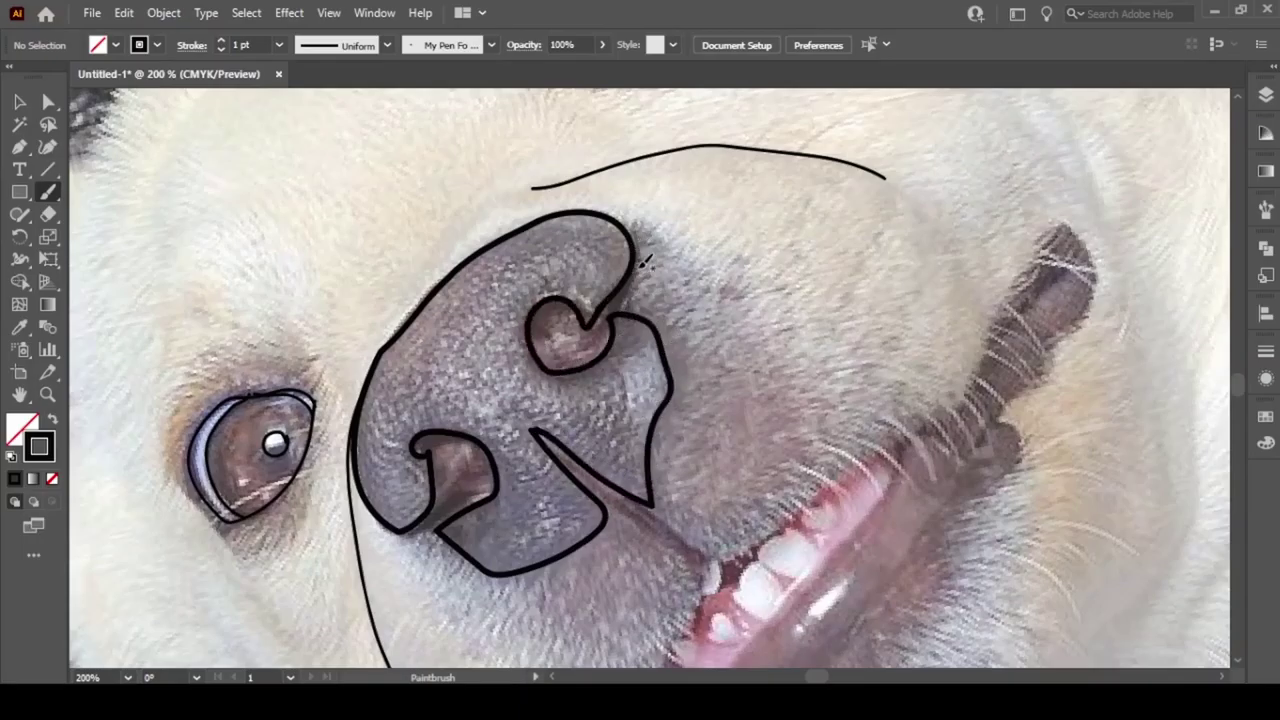
scroll(645, 470, down, 5)
mouse_move(680, 208)
mouse_down()
mouse_move(943, 100)
mouse_move(785, 280)
mouse_move(886, 100)
mouse_move(826, 341)
mouse_move(570, 598)
mouse_move(500, 362)
mouse_move(357, 451)
mouse_move(466, 300)
mouse_move(536, 144)
mouse_up()
Outline the dog's upper front tooth and lower teeth with thin lines
scroll(500, 362, down, 4)
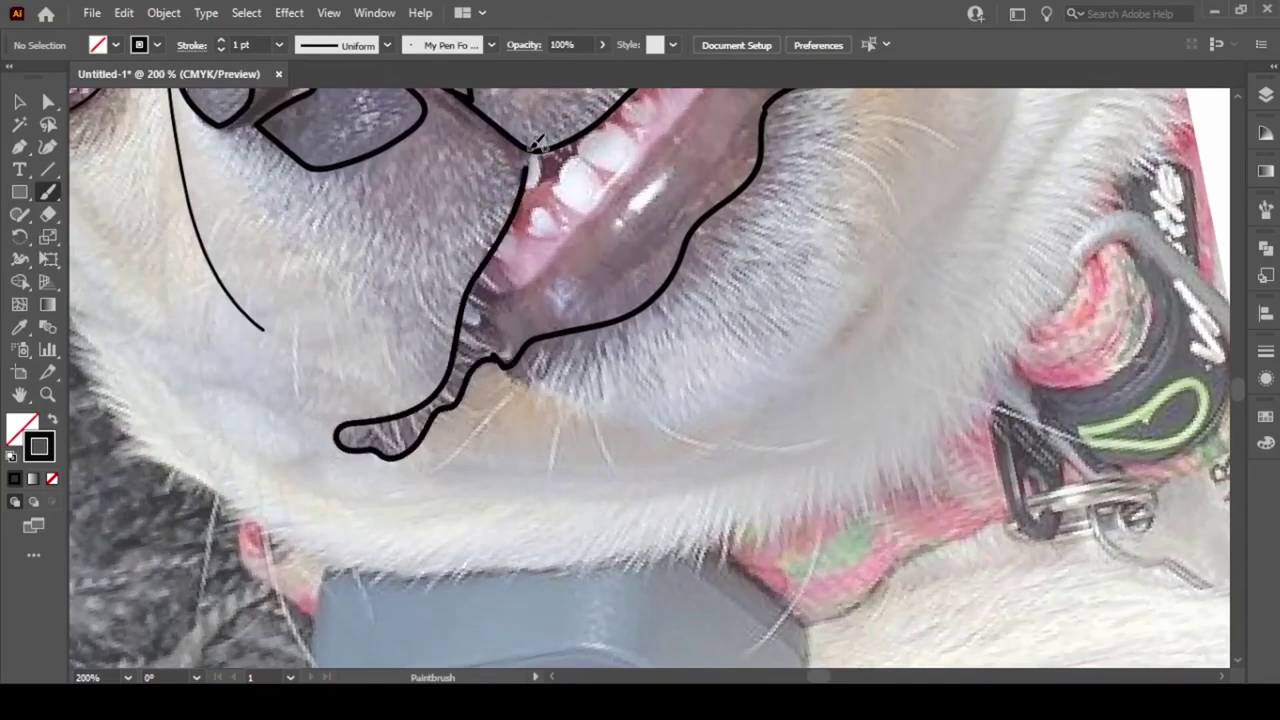
scroll(617, 350, up, 3)
mouse_move(718, 168)
mouse_down()
mouse_move(532, 405)
mouse_move(482, 420)
mouse_up()
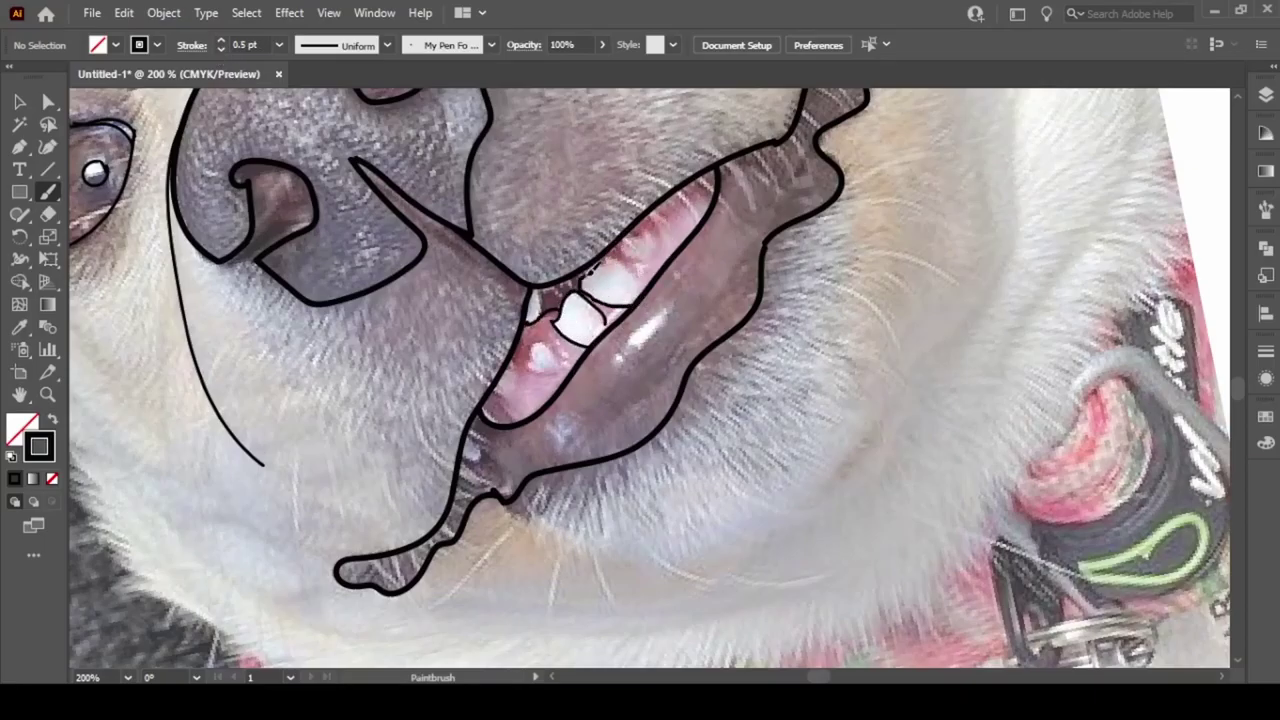
drag(590, 271, 620, 327)
ctrl+click(648, 312)
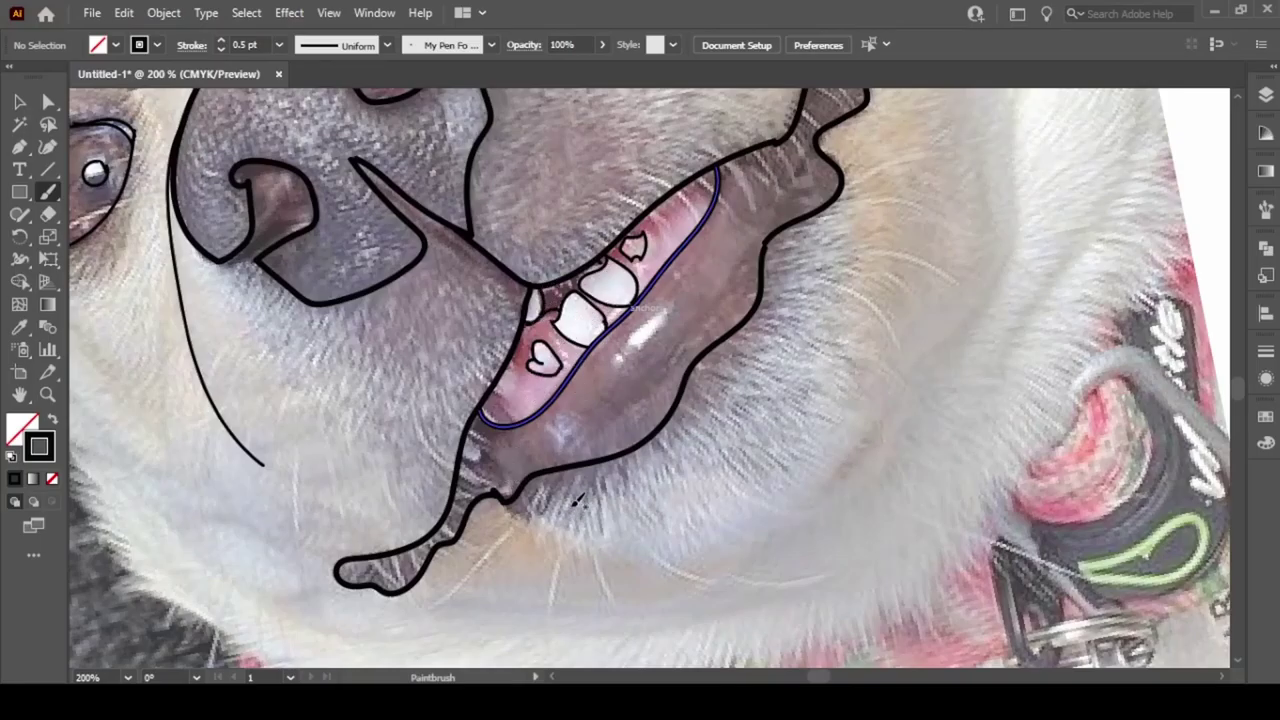
At 100% zoom, trace a crease line on the dog's face near the ear
scroll(450, 362, left, 5)
right_click(450, 362)
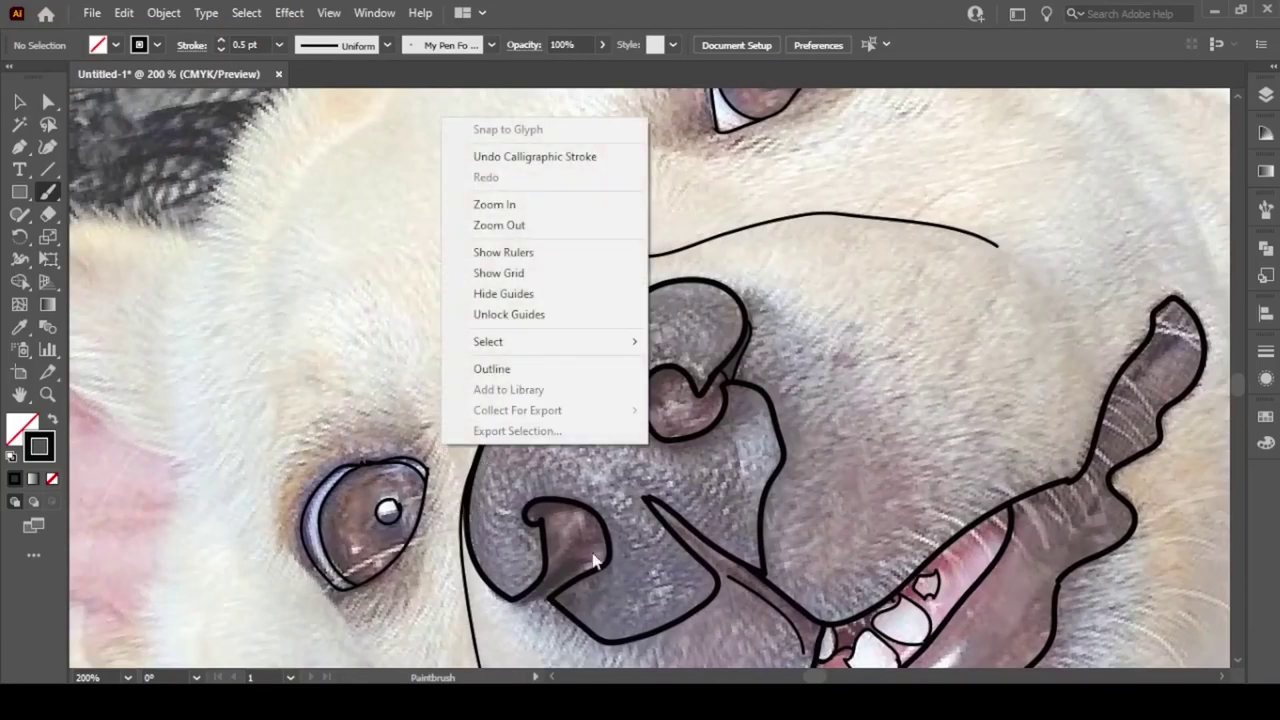
scroll(533, 455, down, 2)
key(ctrl+1)
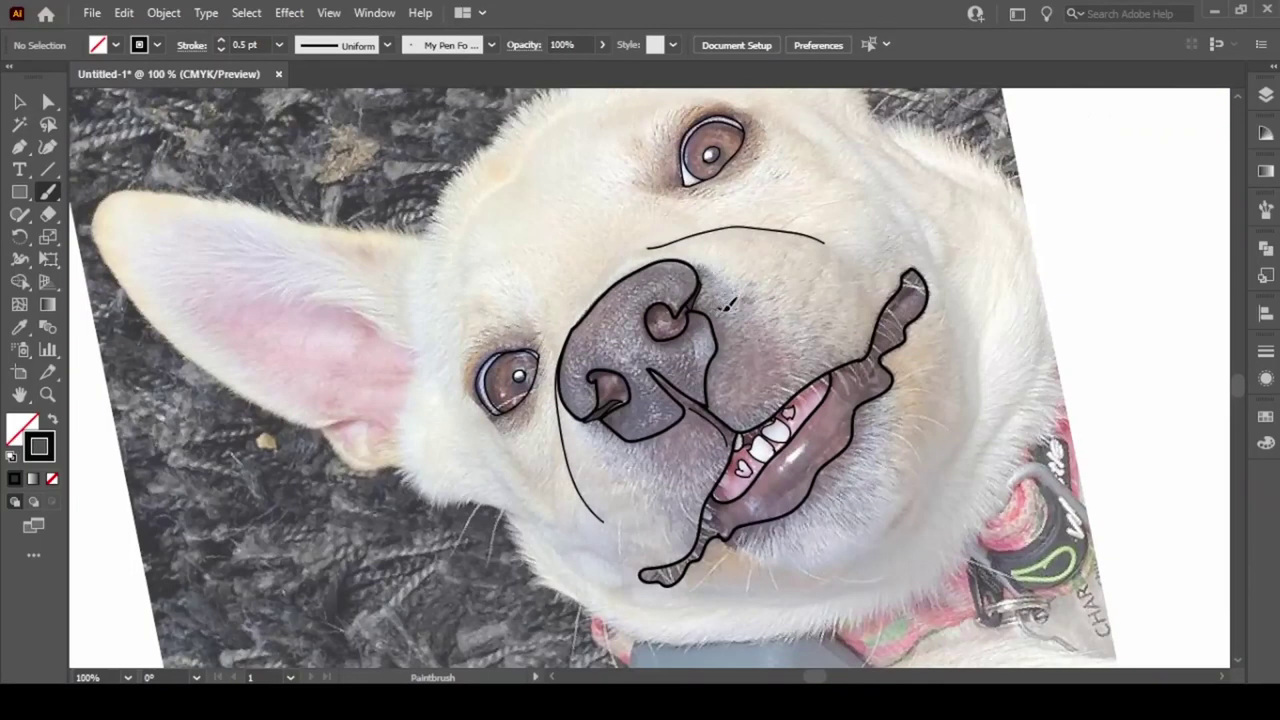
scroll(780, 293, up, 5)
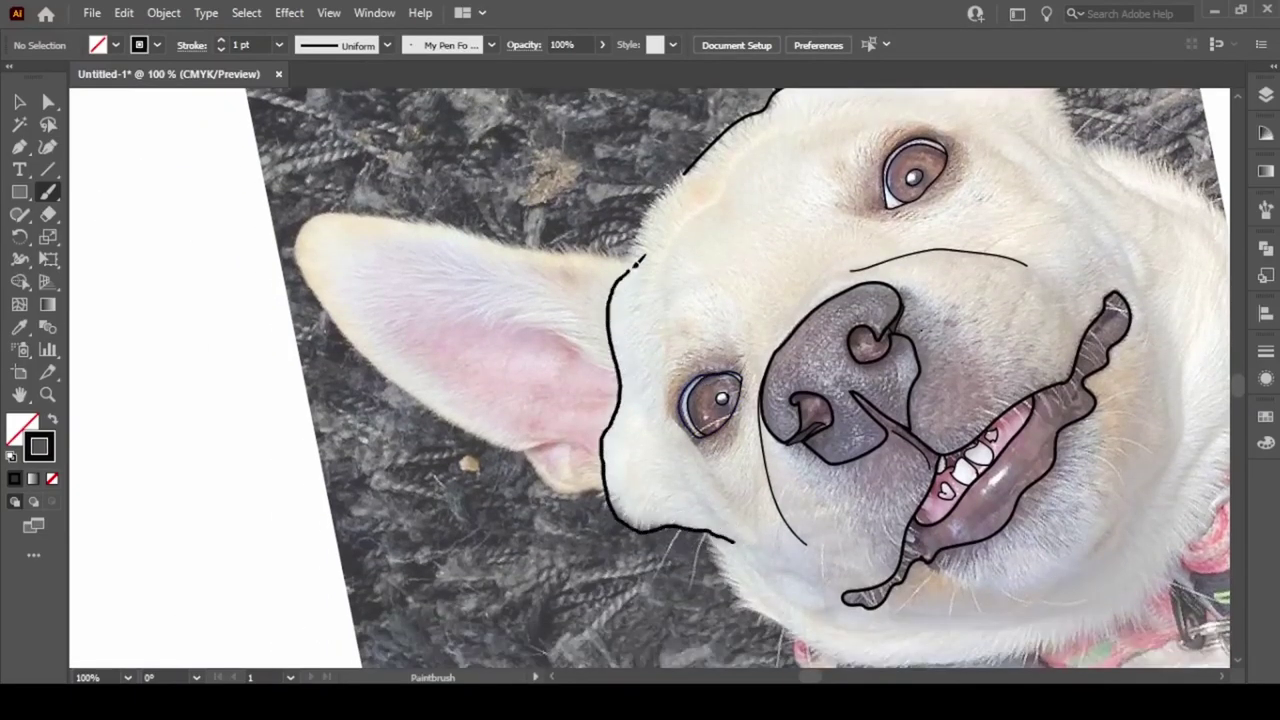
drag(638, 258, 685, 170)
scroll(628, 455, down, 2)
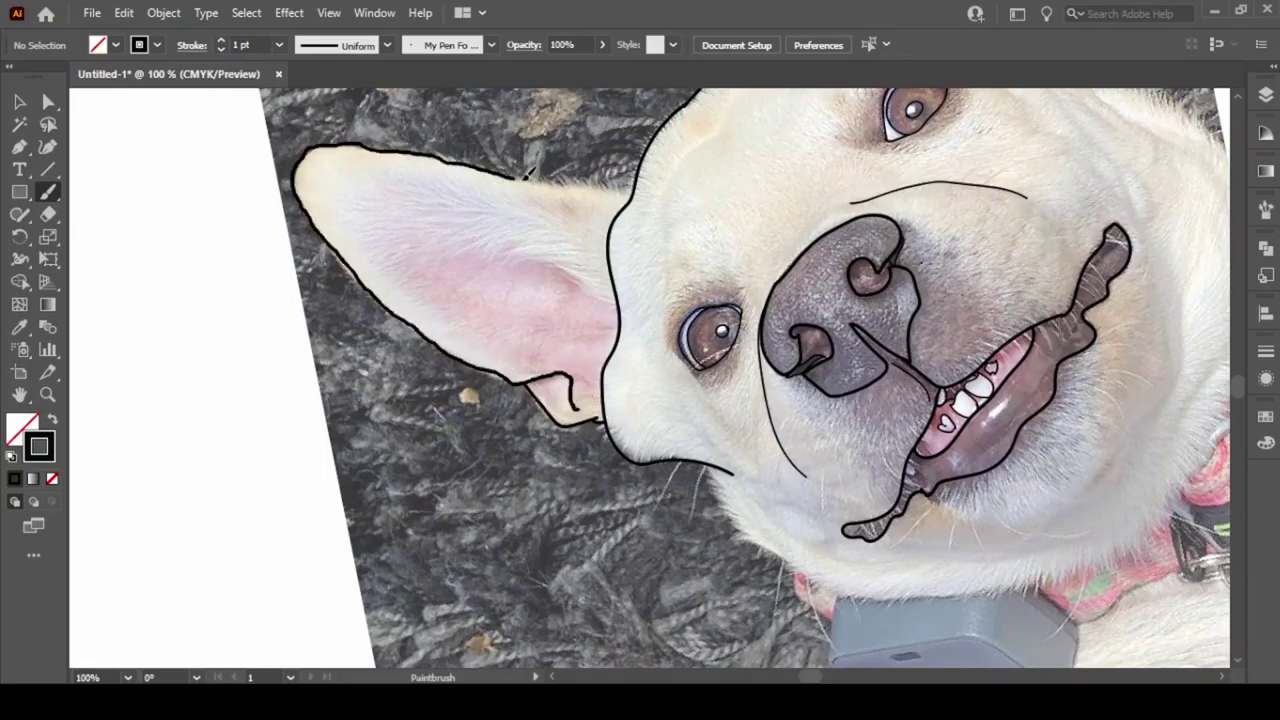
Extend the ear's top outline to the head, add a line under the eye, and zoom to 200%
drag(528, 172, 631, 194)
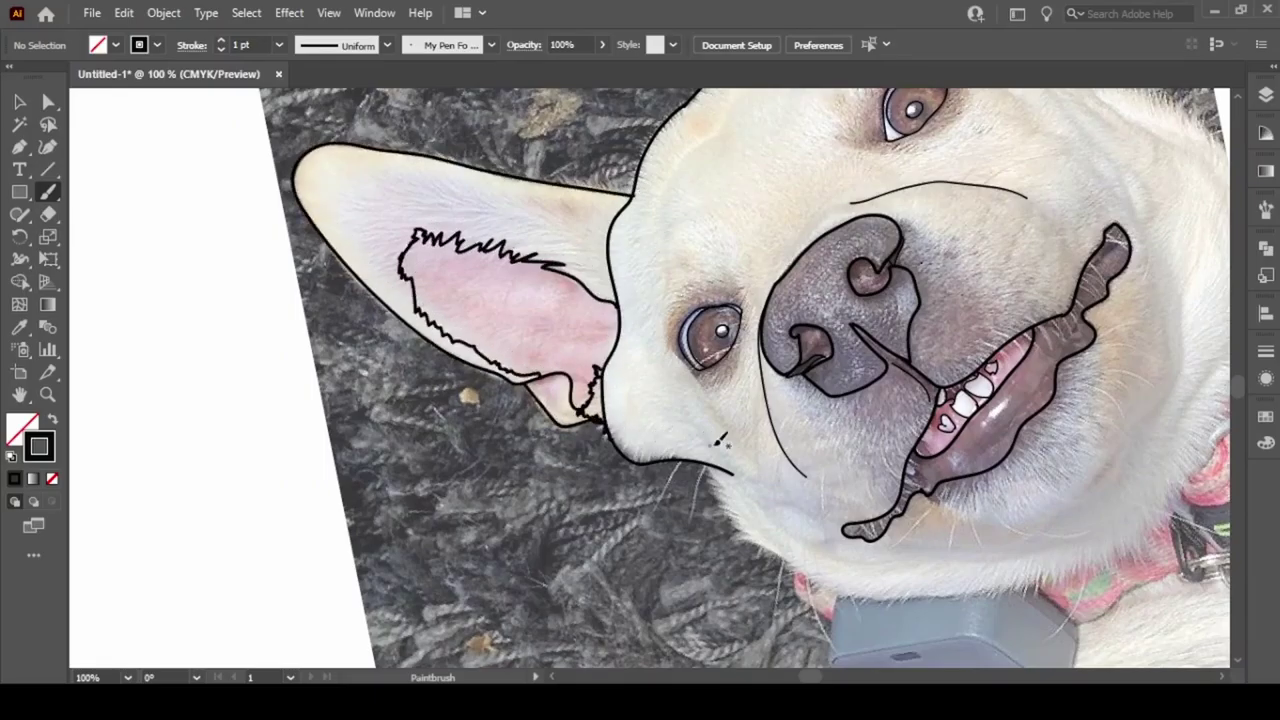
scroll(718, 440, right, 5)
drag(712, 150, 657, 137)
scroll(640, 380, up, 7)
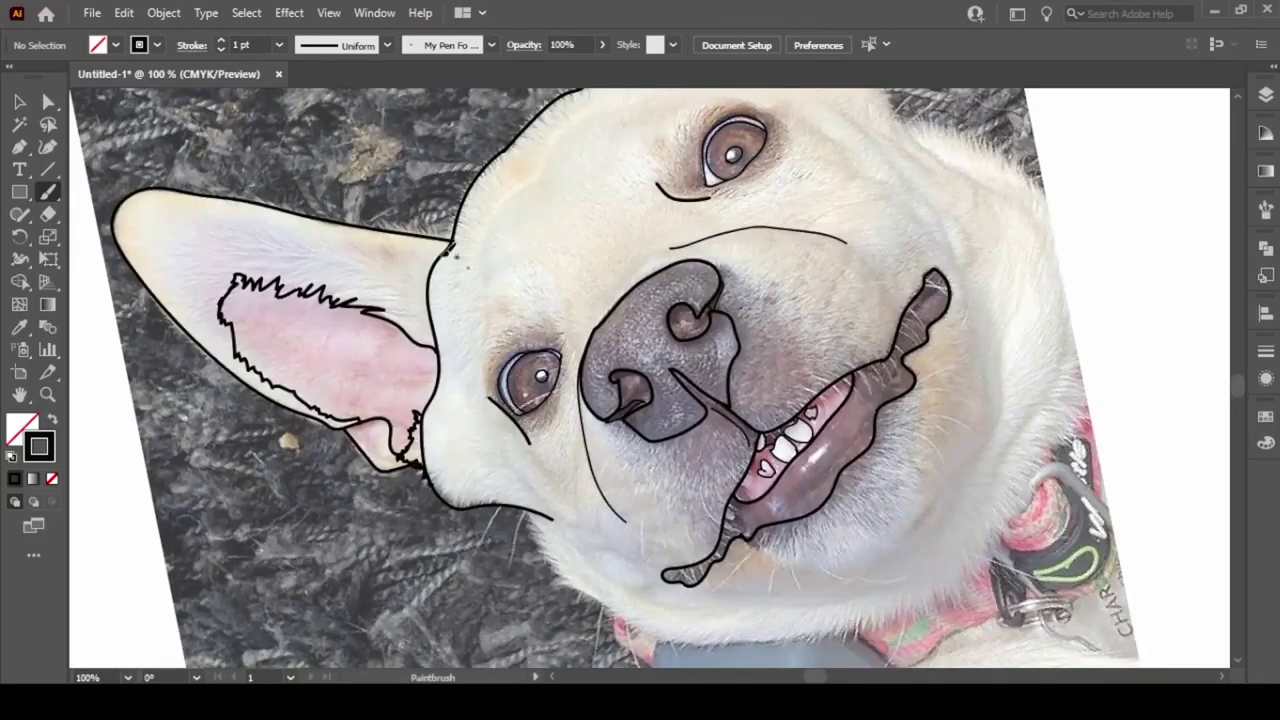
scroll(567, 527, right, 8)
scroll(657, 351, down, 9)
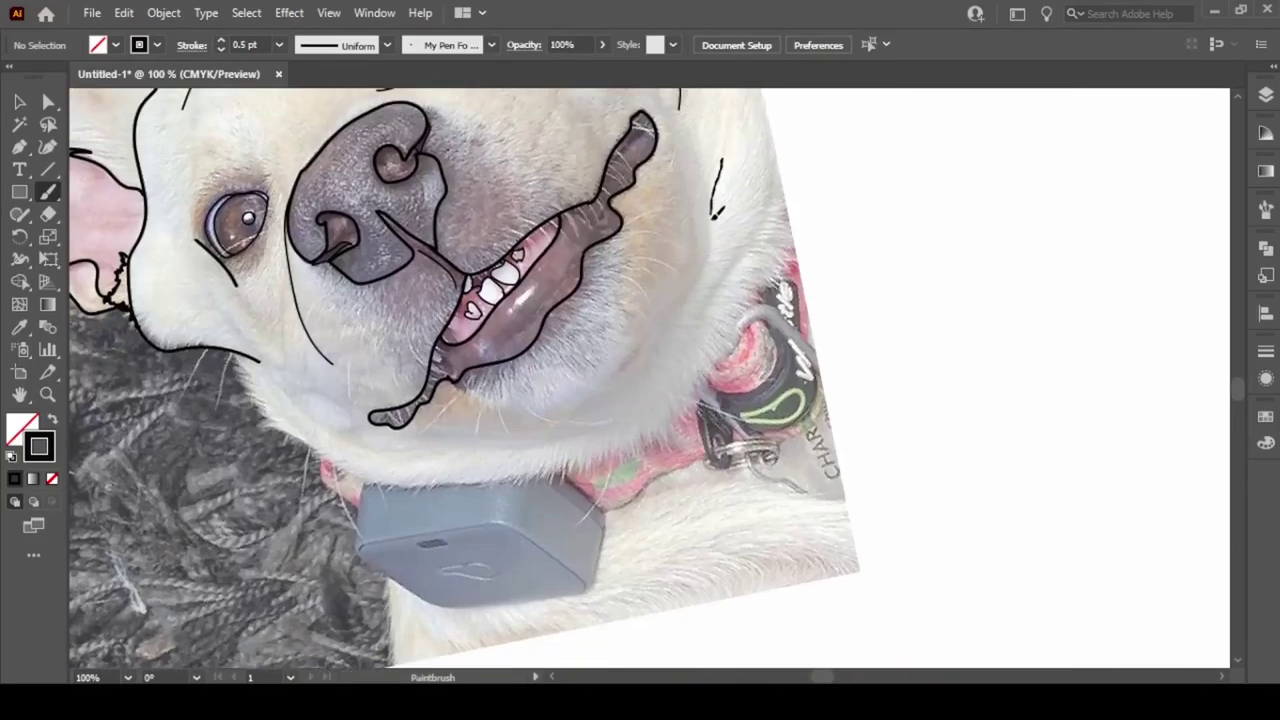
scroll(690, 420, up, 10)
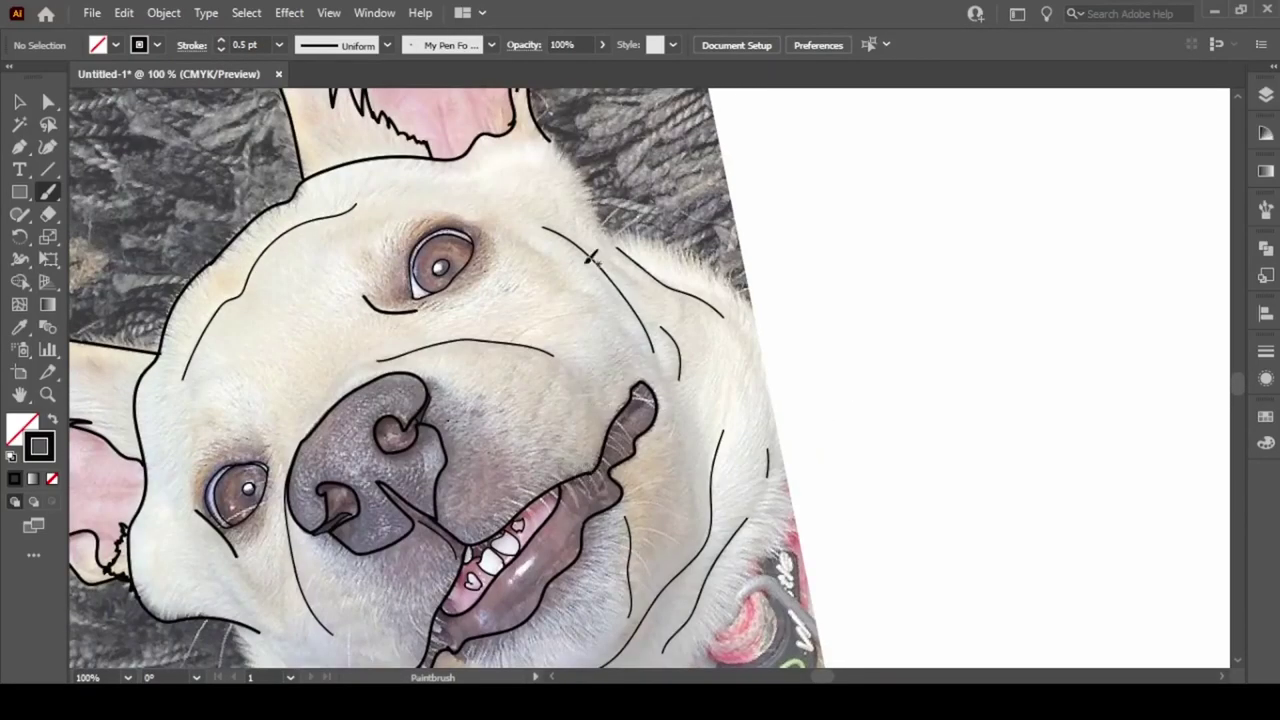
key(ctrl+plus)
key(ctrl+plus)
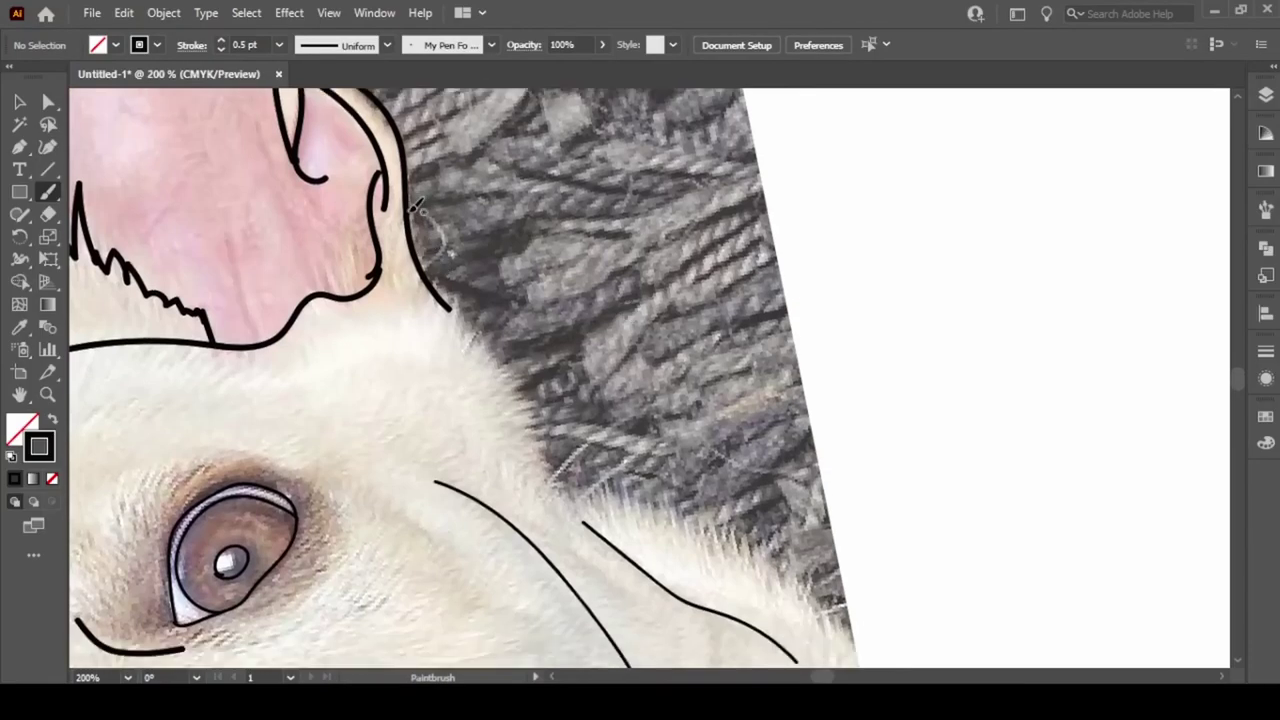
Draw zigzag fur strokes along the dog's head, chin and beside the collar
drag(533, 398, 548, 470)
scroll(548, 470, down, 3)
drag(500, 335, 620, 460)
scroll(620, 460, down, 3)
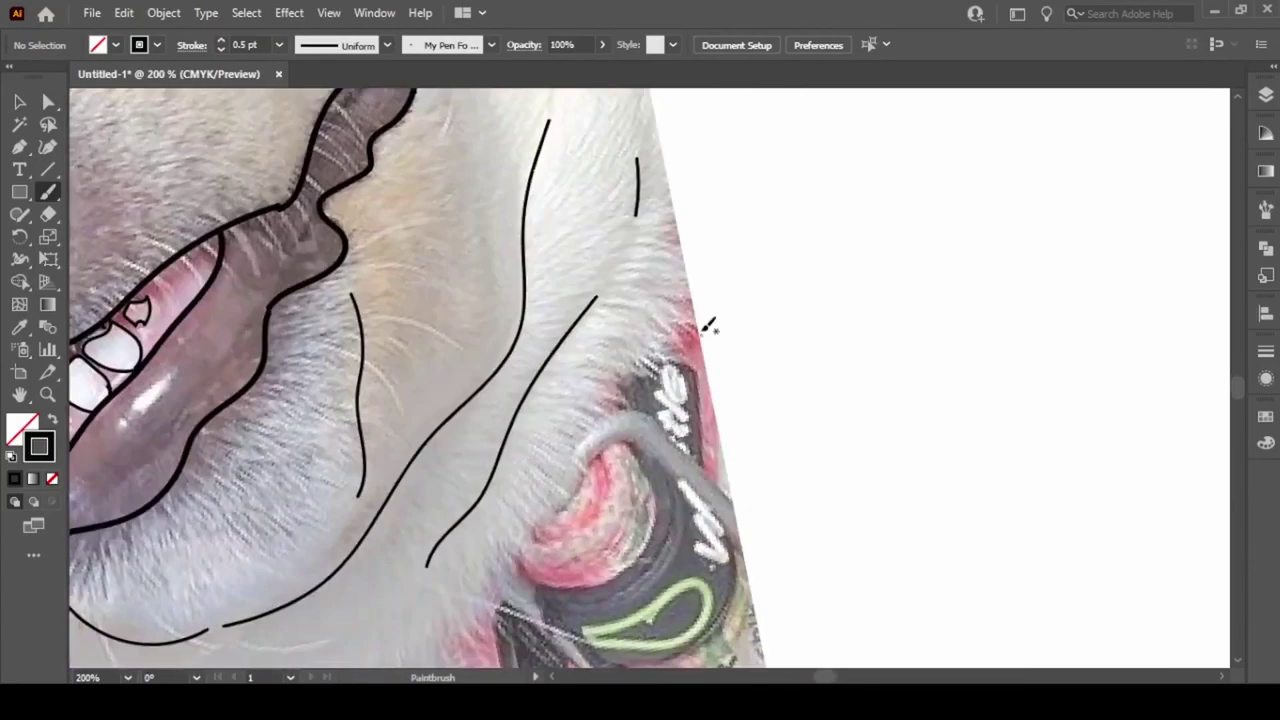
scroll(700, 320, down, 2)
drag(662, 186, 628, 312)
scroll(650, 380, up, 5)
scroll(650, 380, left, 10)
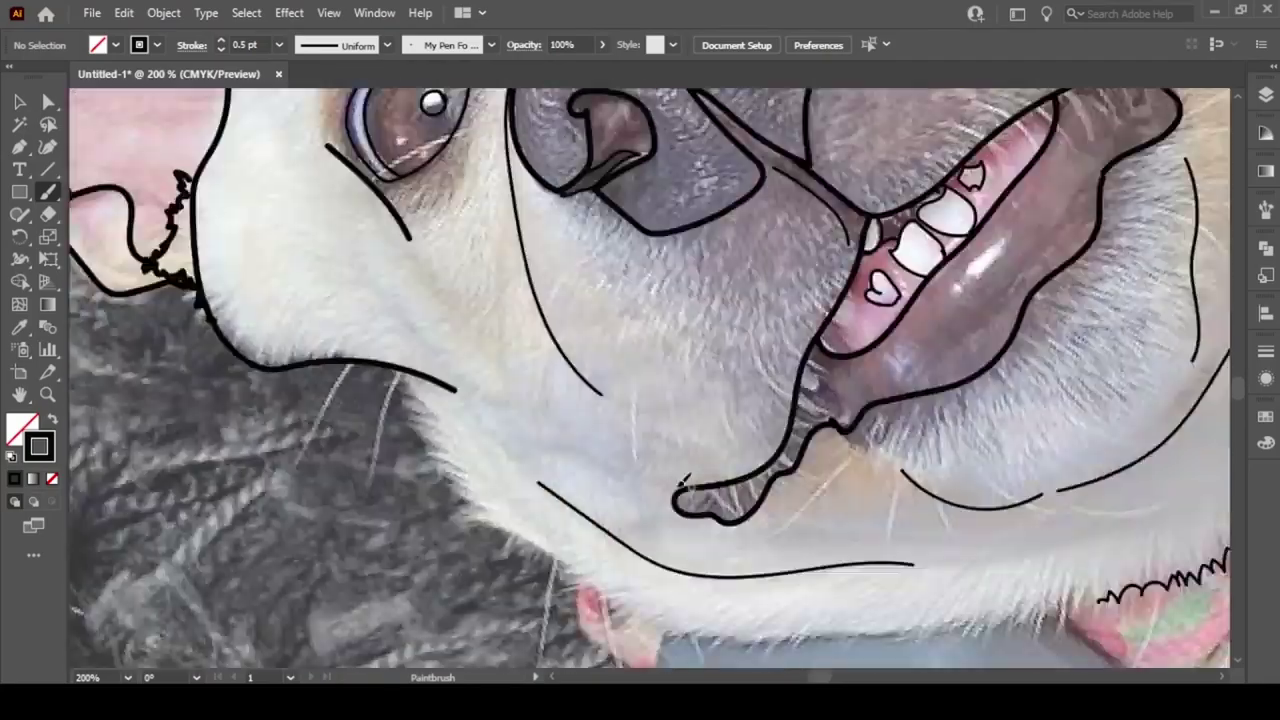
scroll(650, 380, down, 2)
drag(384, 244, 438, 303)
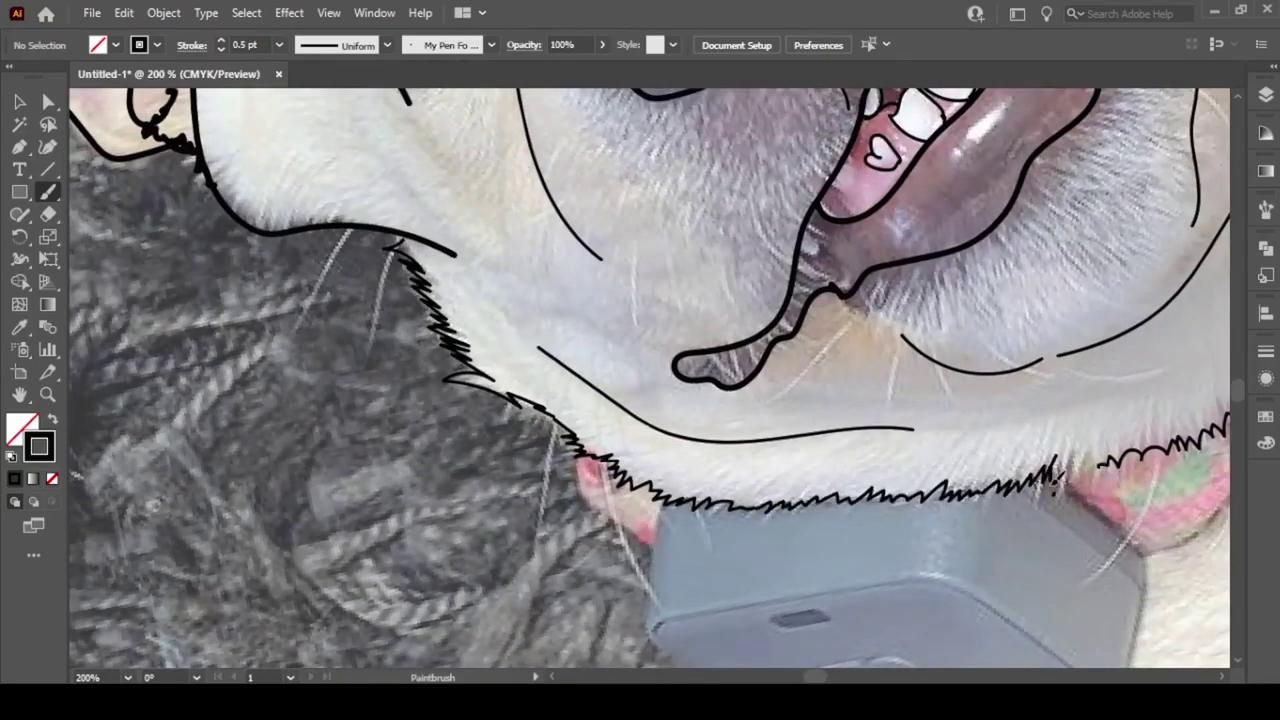
Set the brush stroke to 1 pt and outline the grey collar box
click(222, 41)
scroll(650, 380, down, 3)
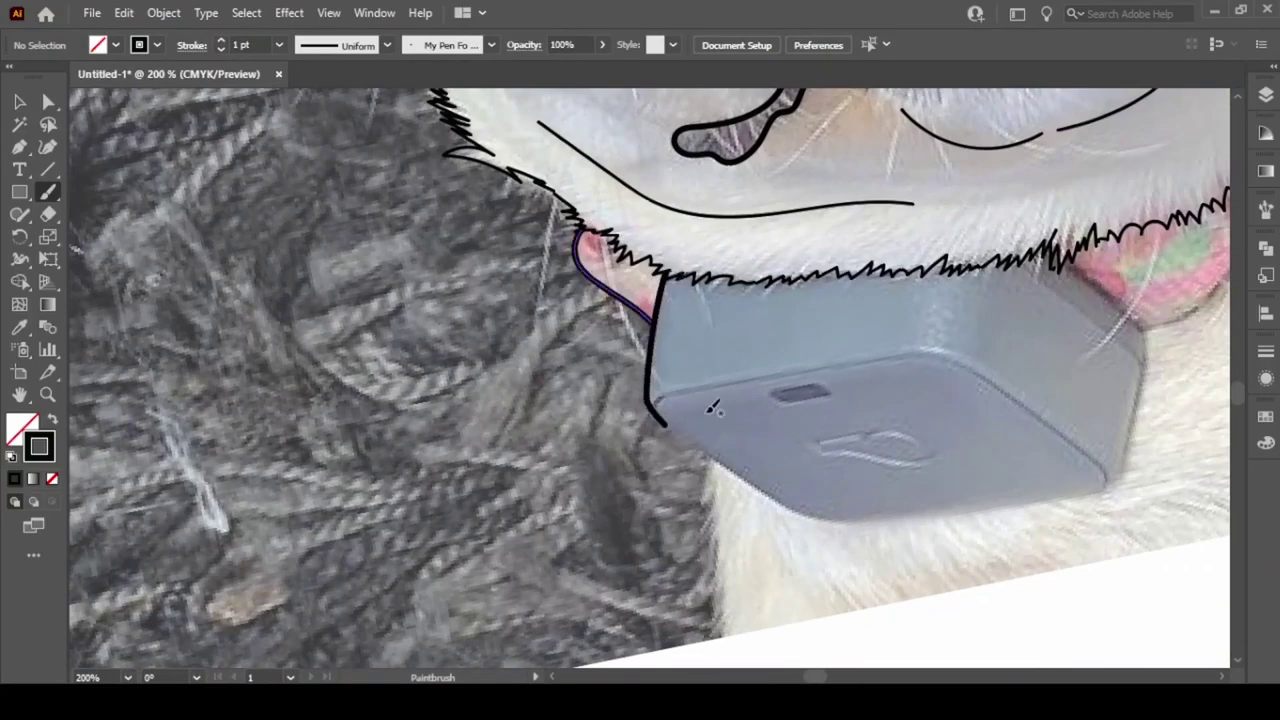
scroll(501, 317, right, 5)
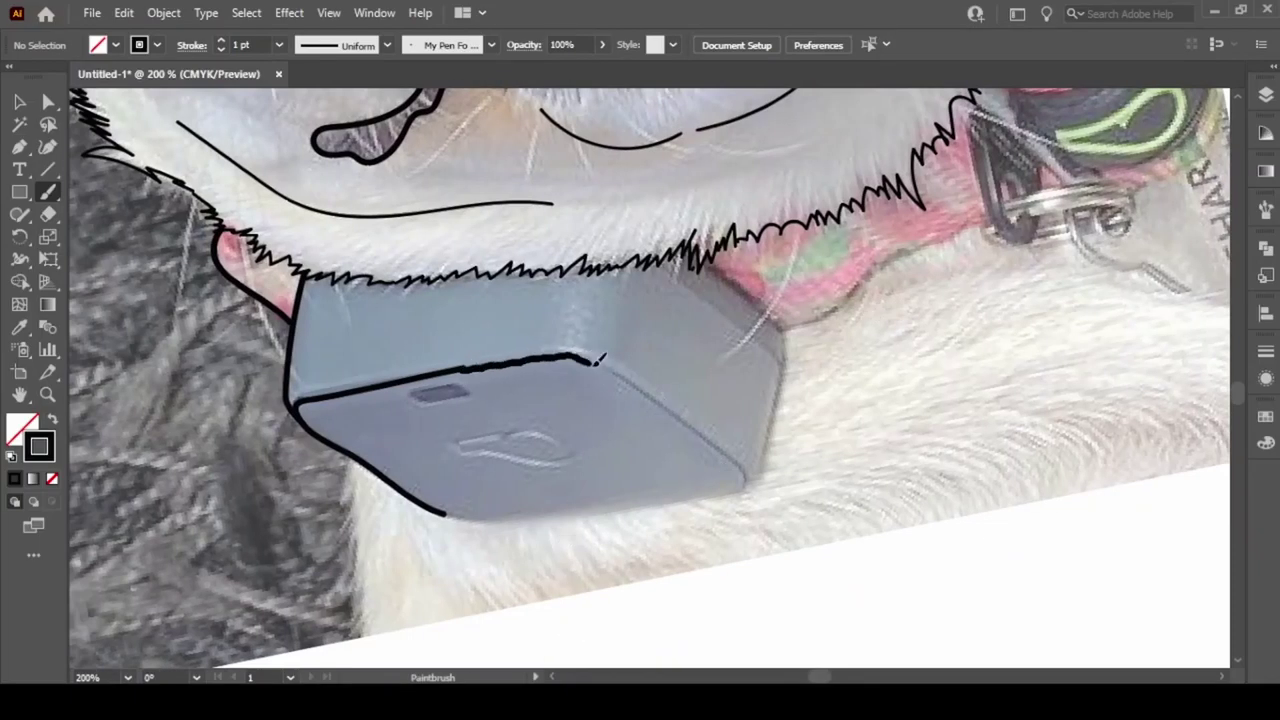
drag(585, 508, 447, 513)
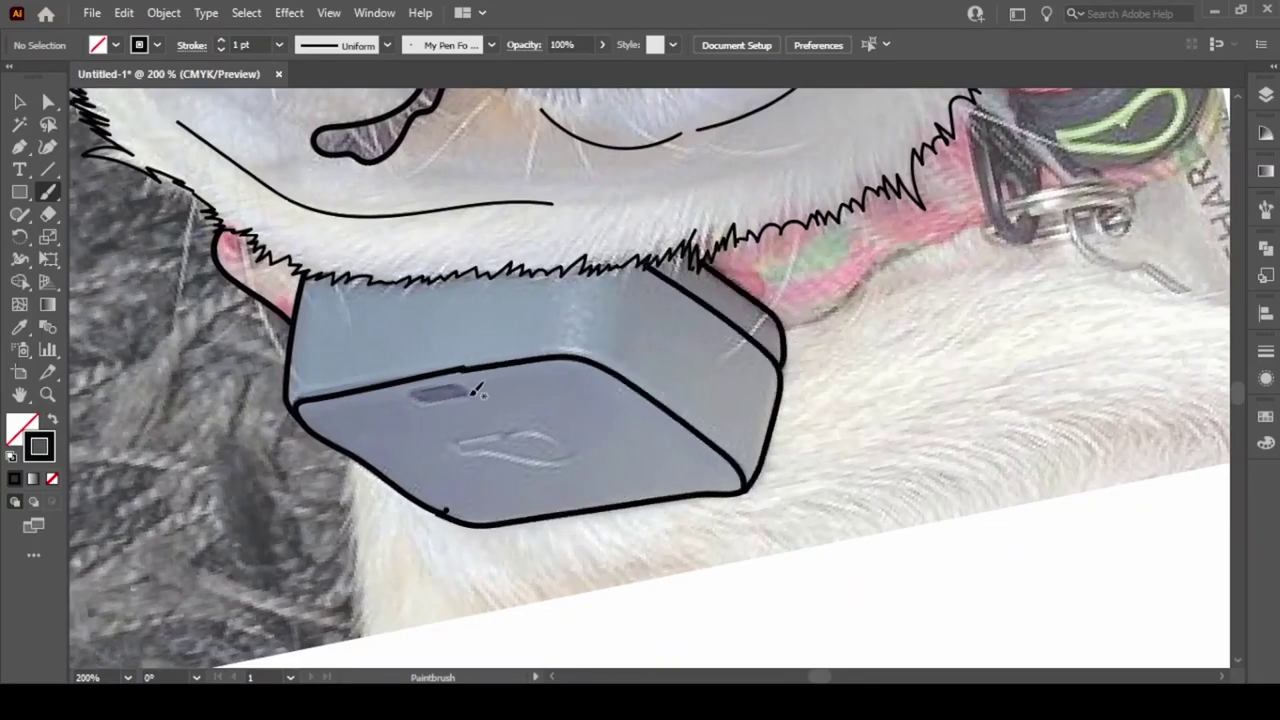
drag(455, 443, 582, 452)
scroll(846, 457, right, 6)
scroll(846, 457, up, 4)
drag(335, 555, 482, 468)
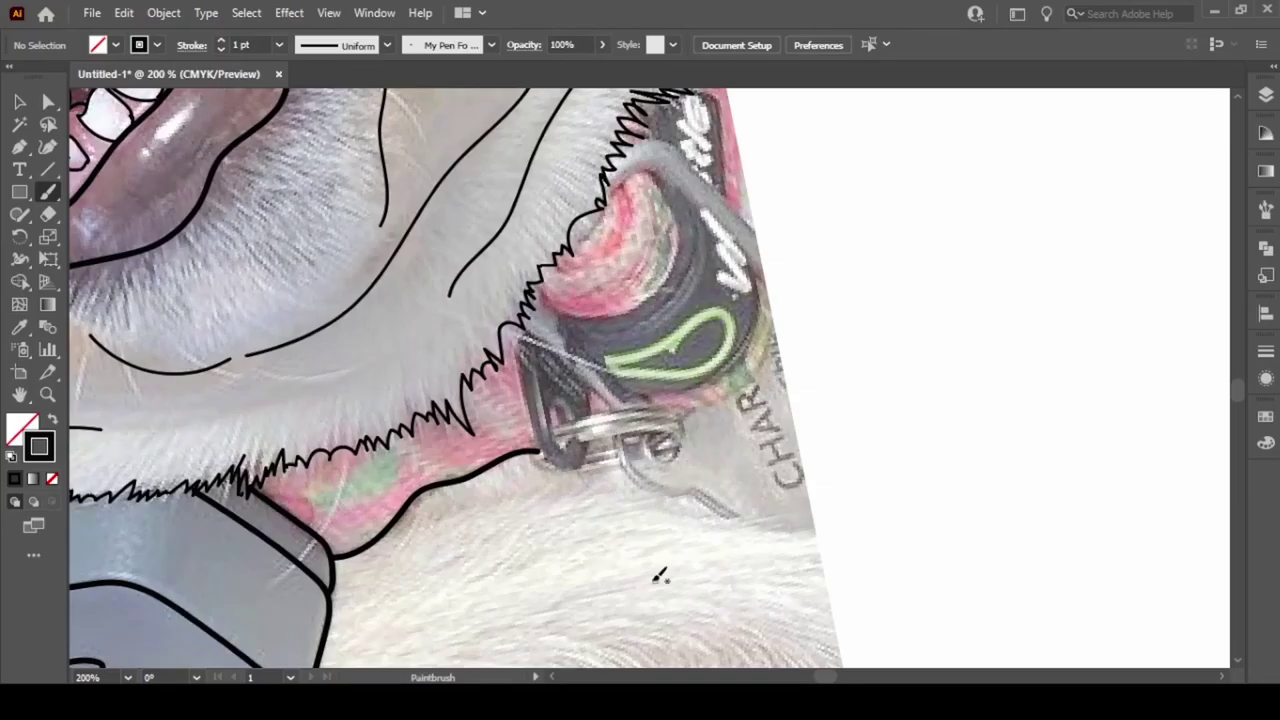
scroll(660, 575, up, 3)
scroll(680, 326, up, 2)
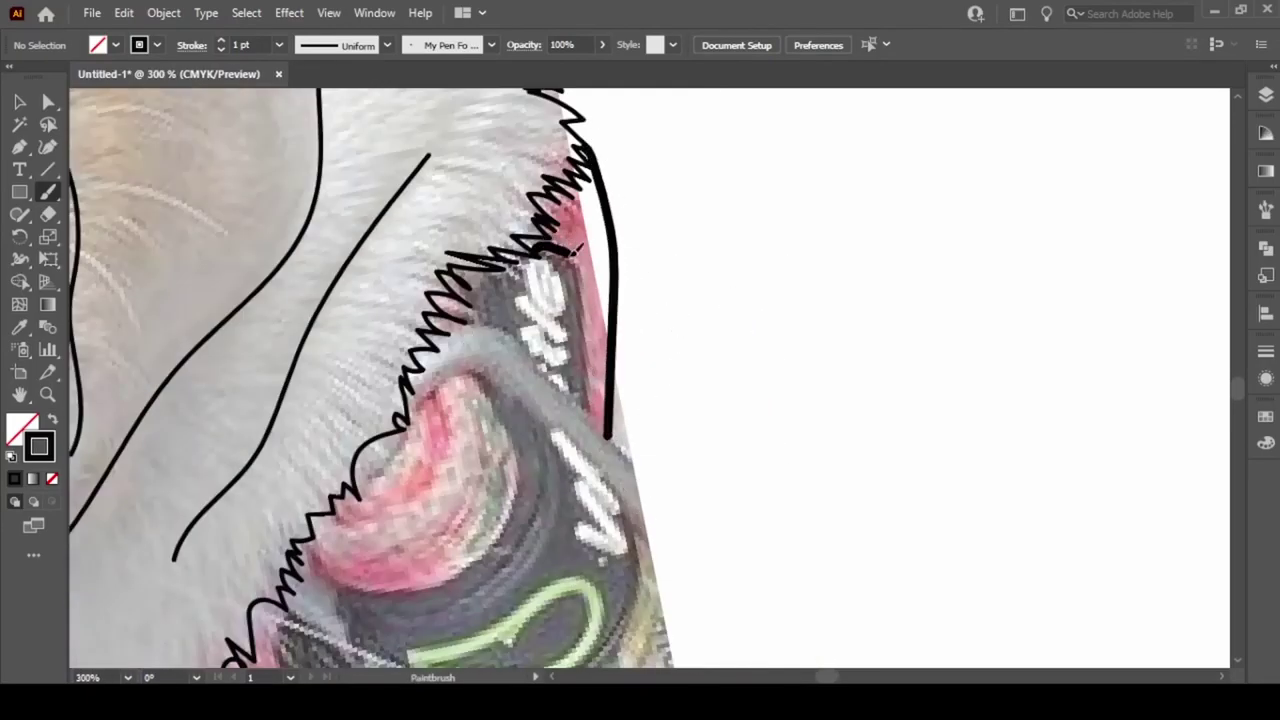
drag(442, 330, 637, 461)
Trace the collar band, tag ring and 'CHAR' lettering on the tag
scroll(637, 461, down, 5)
scroll(470, 252, up, 3)
drag(400, 305, 470, 252)
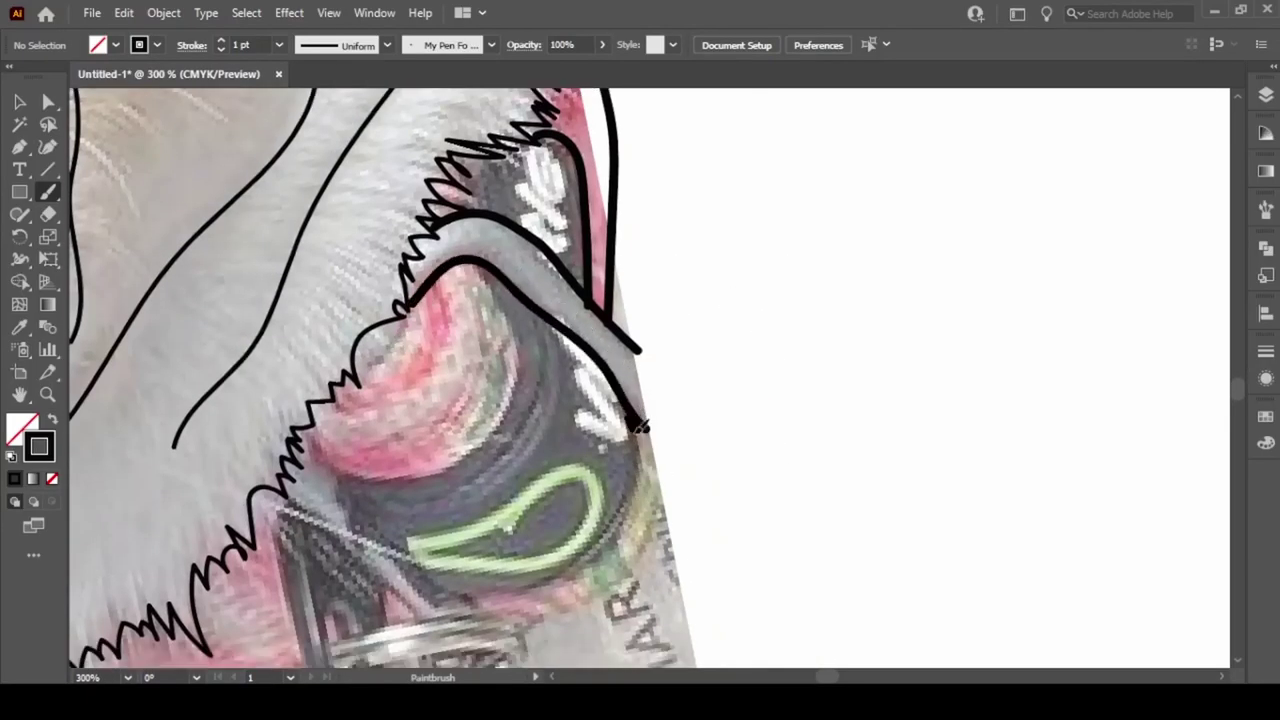
drag(466, 176, 484, 209)
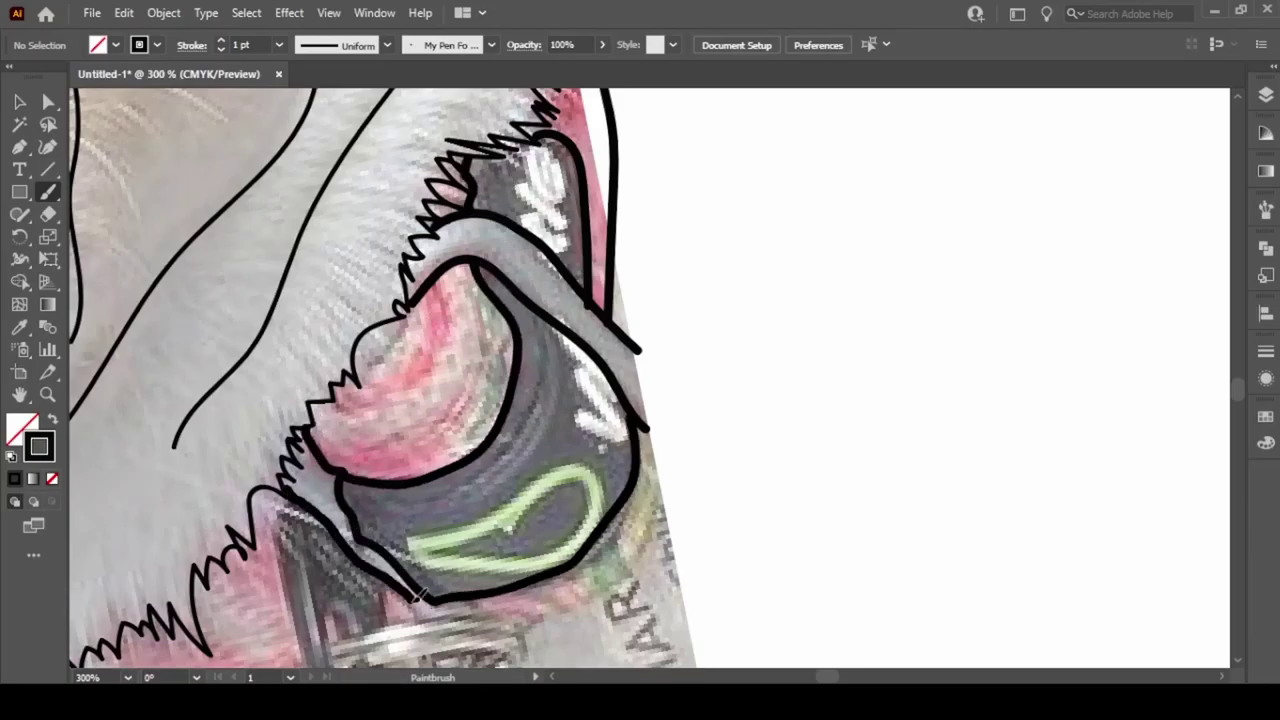
drag(408, 456, 475, 432)
scroll(475, 432, down, 3)
drag(541, 247, 539, 300)
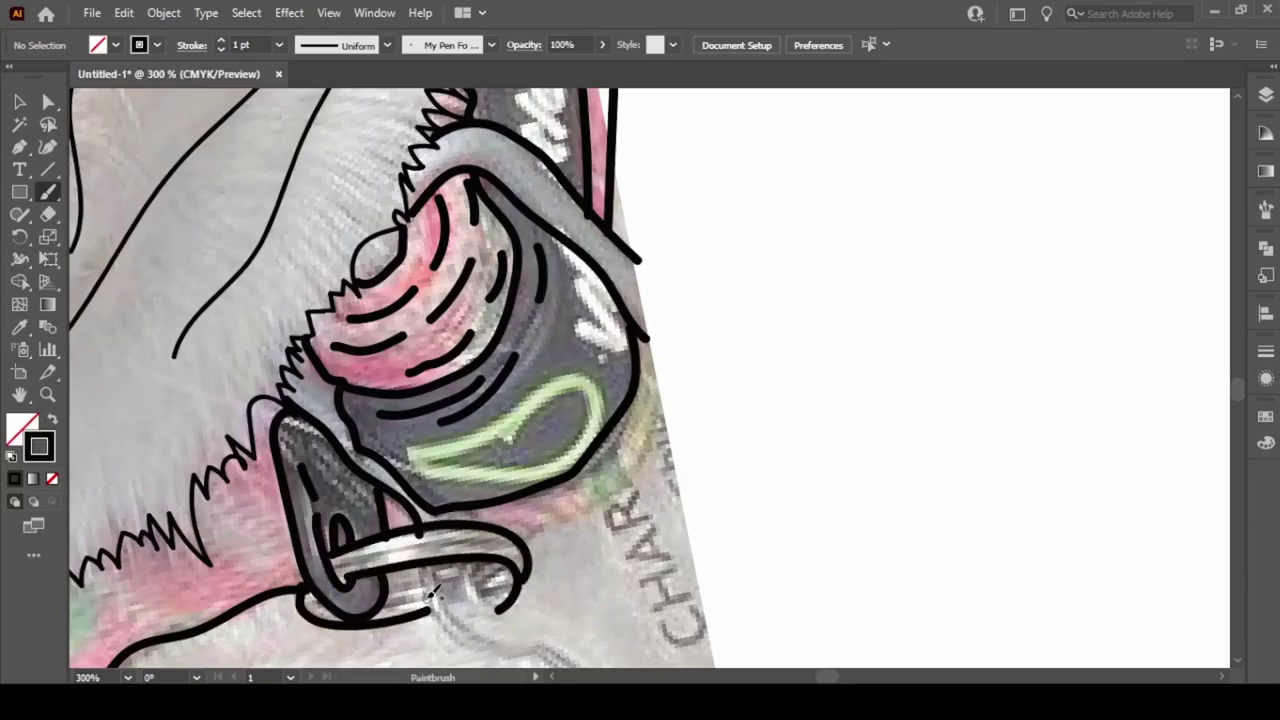
scroll(496, 585, down, 5)
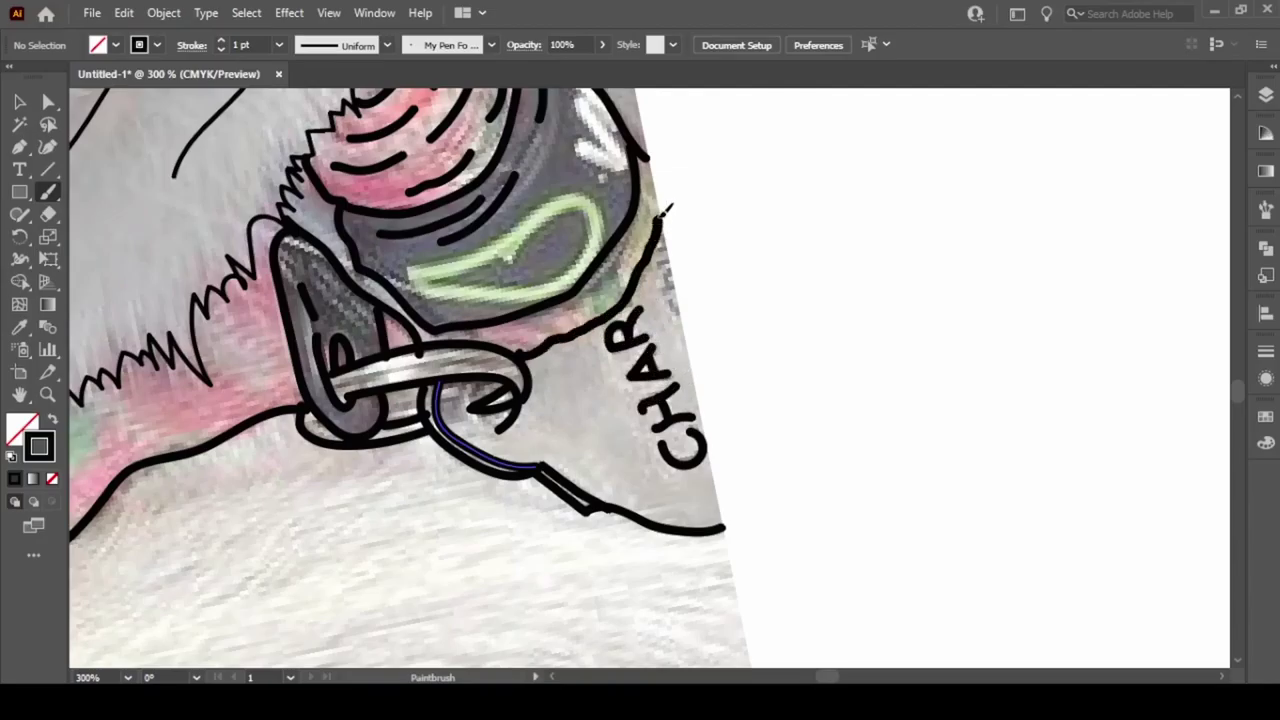
scroll(668, 210, down, 2)
double_click(39, 447)
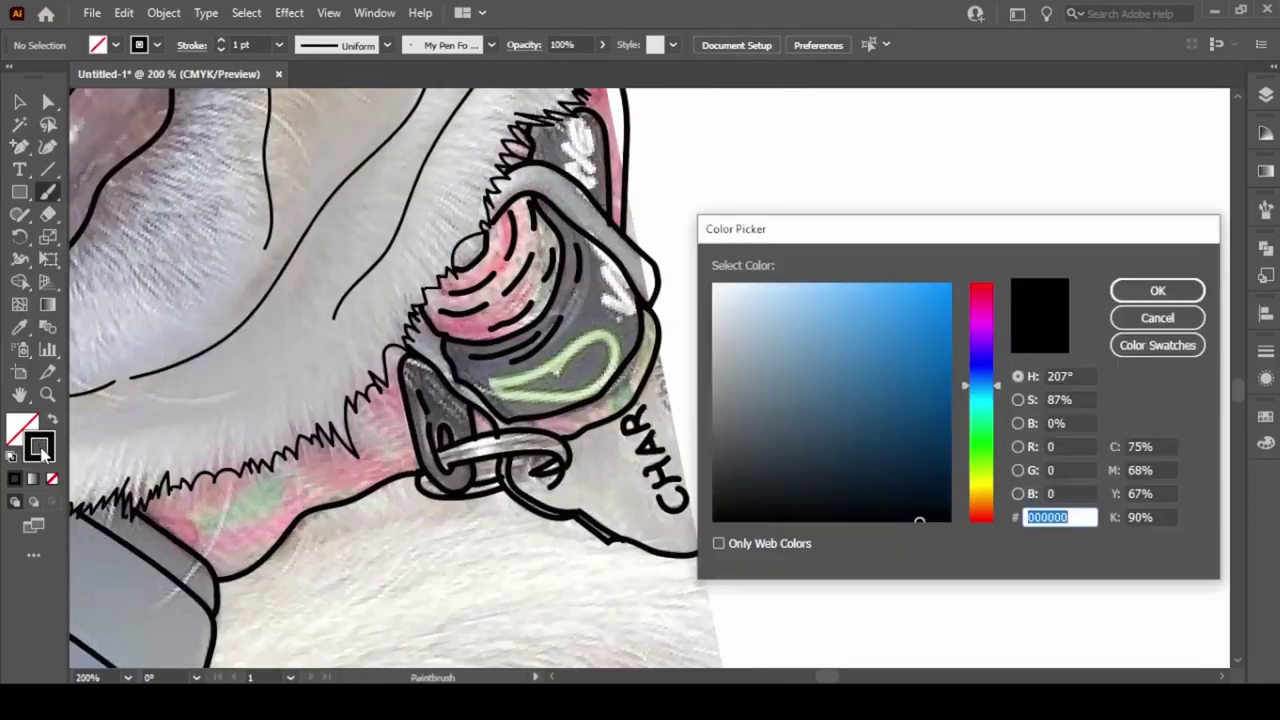
Set the stroke to white, then sample the light green from the collar tag stroke
text(ffffff)
key(Return)
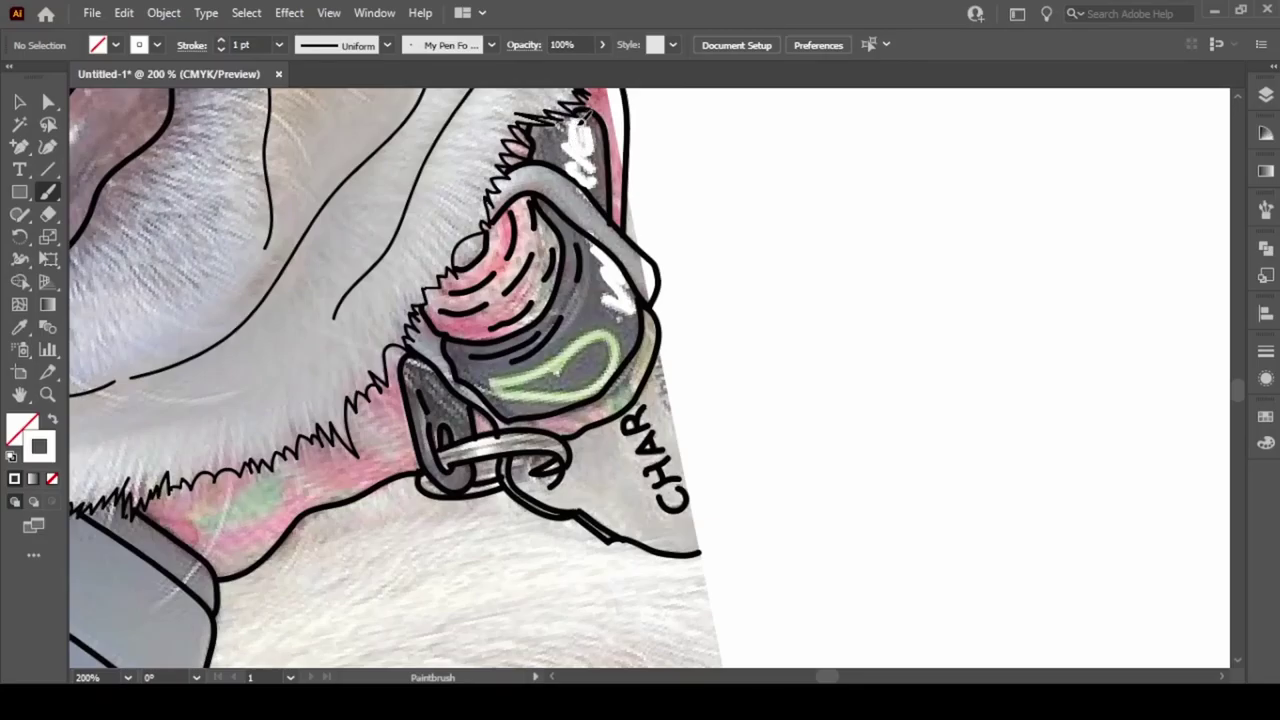
key(i)
click(505, 386)
key(b)
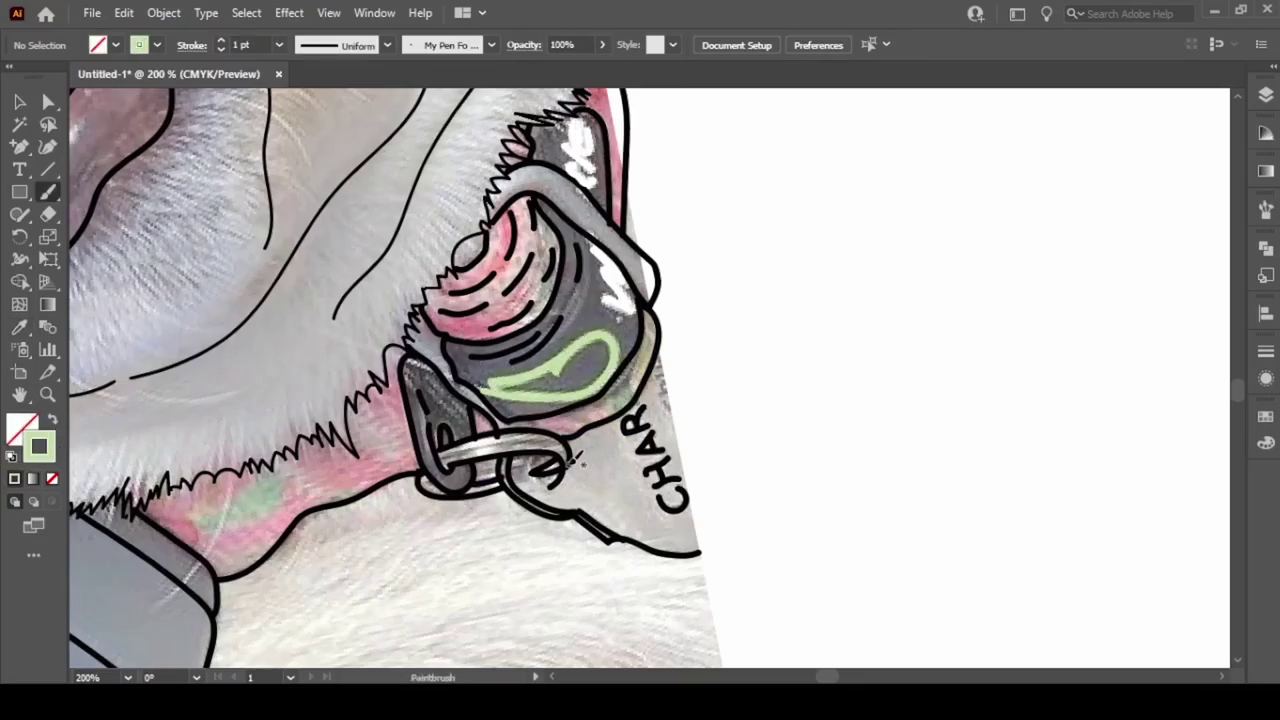
Set the brush stroke back to black (000000) and undo the stray test strokes near the mouth
double_click(36, 452)
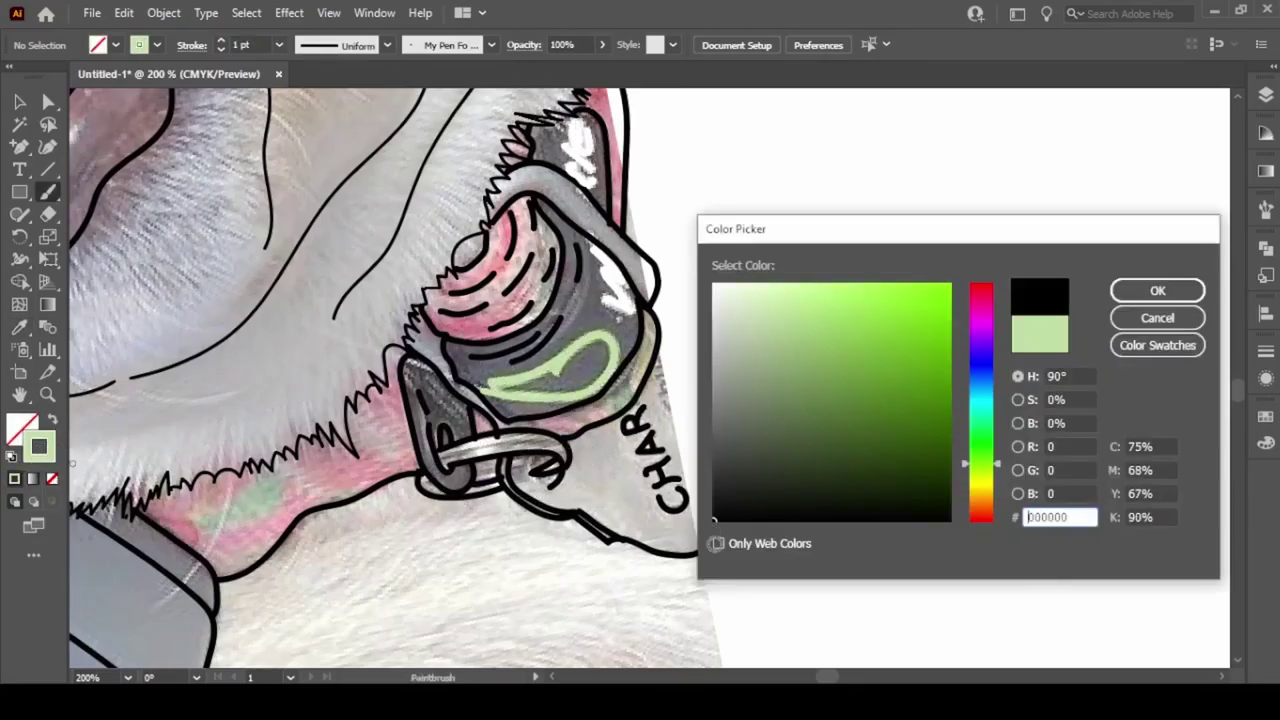
text(000000)
key(Return)
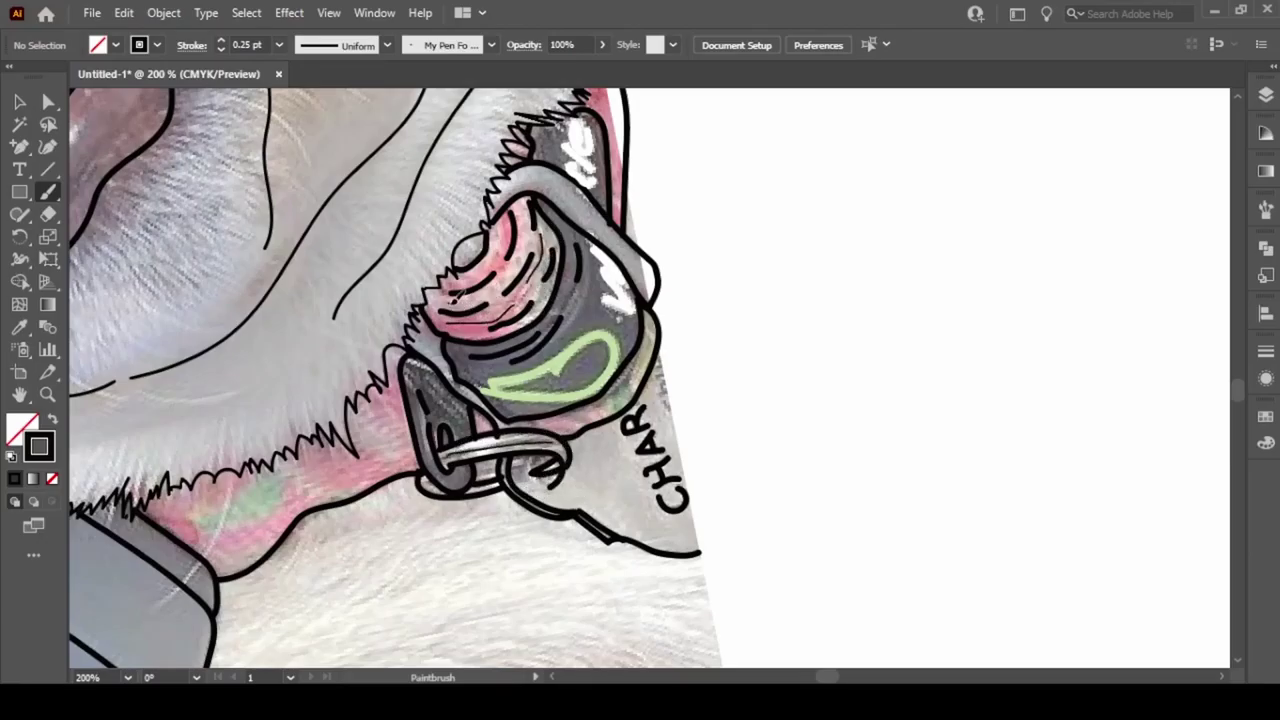
key(ctrl+0)
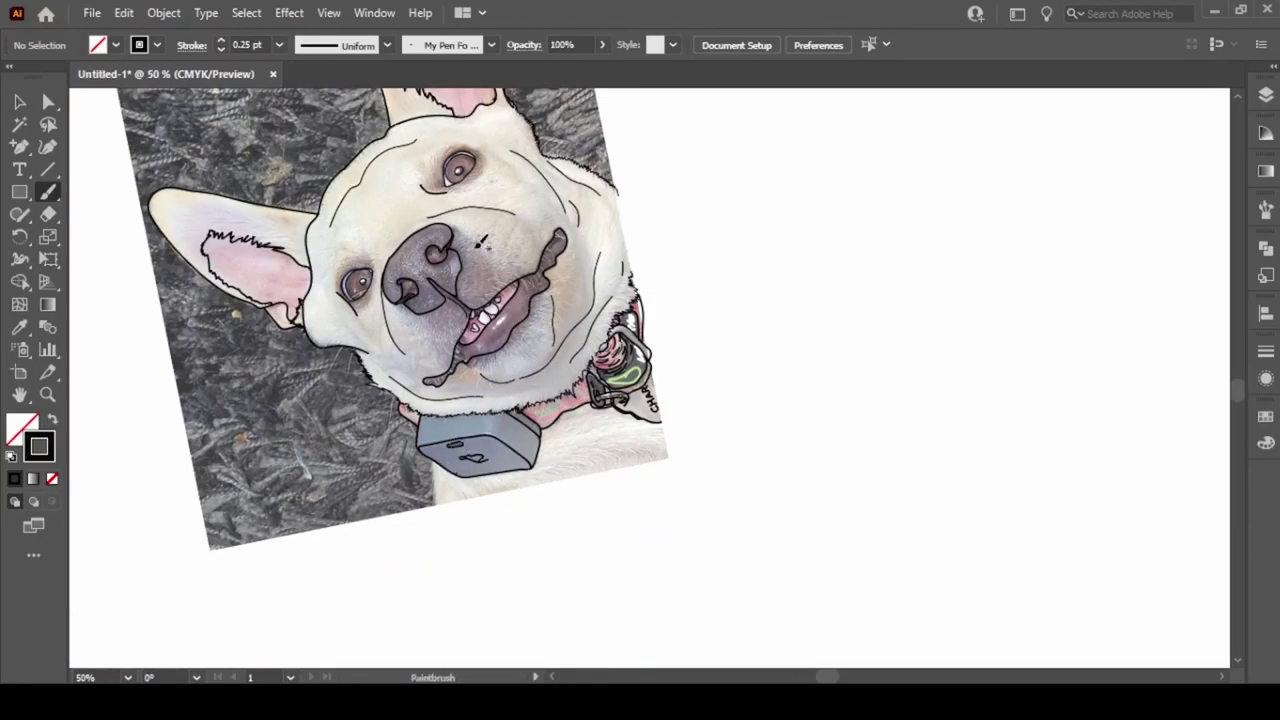
scroll(521, 388, up, 3)
drag(463, 592, 643, 472)
drag(487, 386, 576, 395)
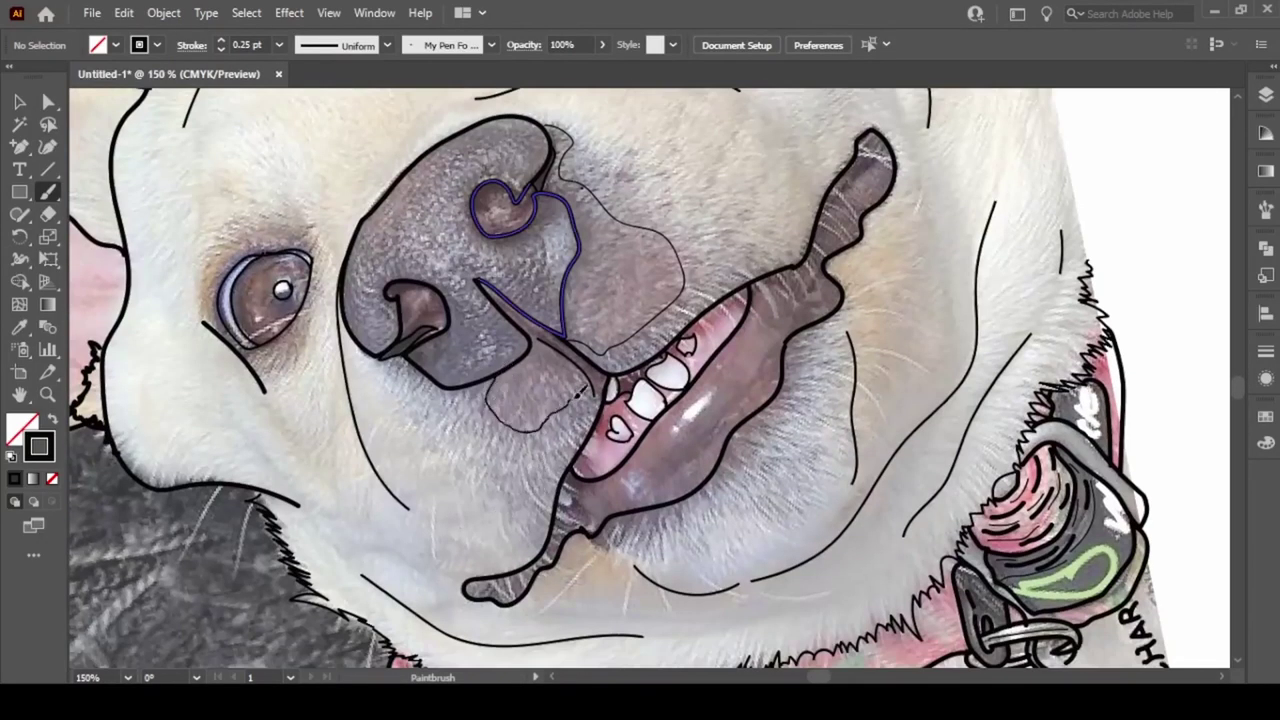
key(ctrl+z)
key(ctrl+0)
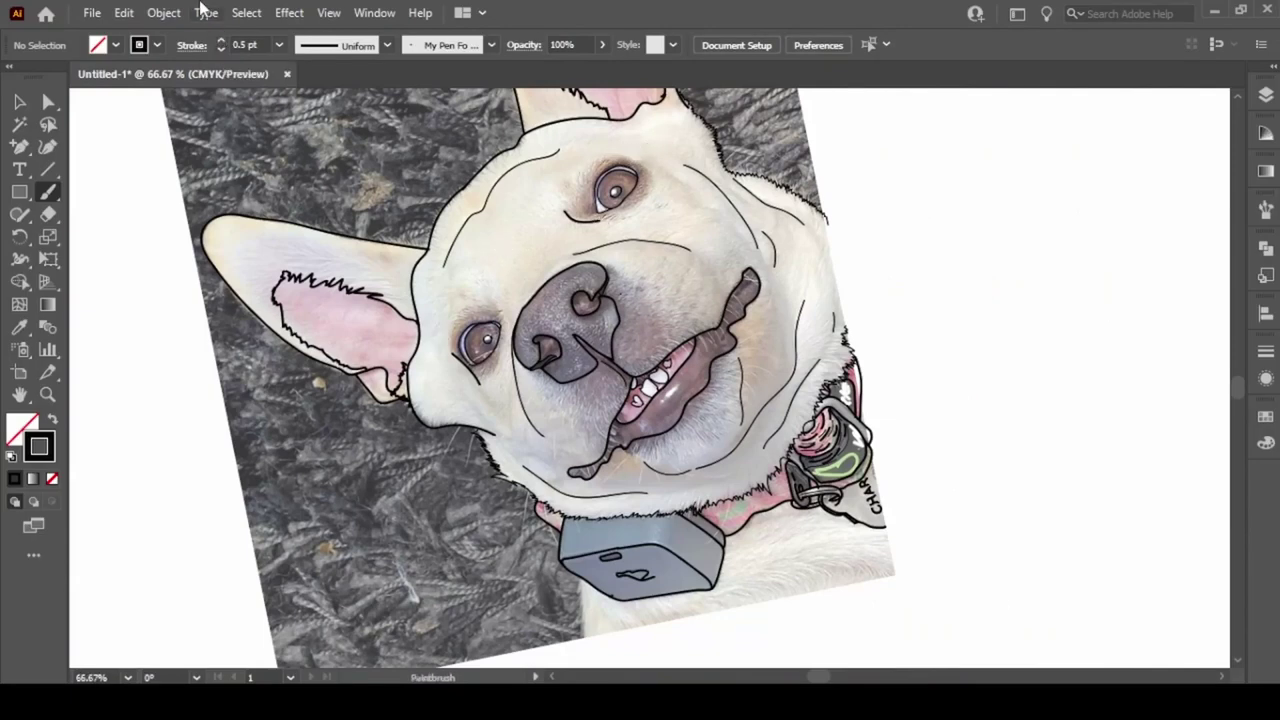
Raise the brush stroke weight to 1 pt and inspect the dog's face before fitting the artboard
click(221, 40)
key(ctrl+plus)
key(ctrl+plus)
scroll(208, 240, up, 3)
scroll(208, 240, down, 3)
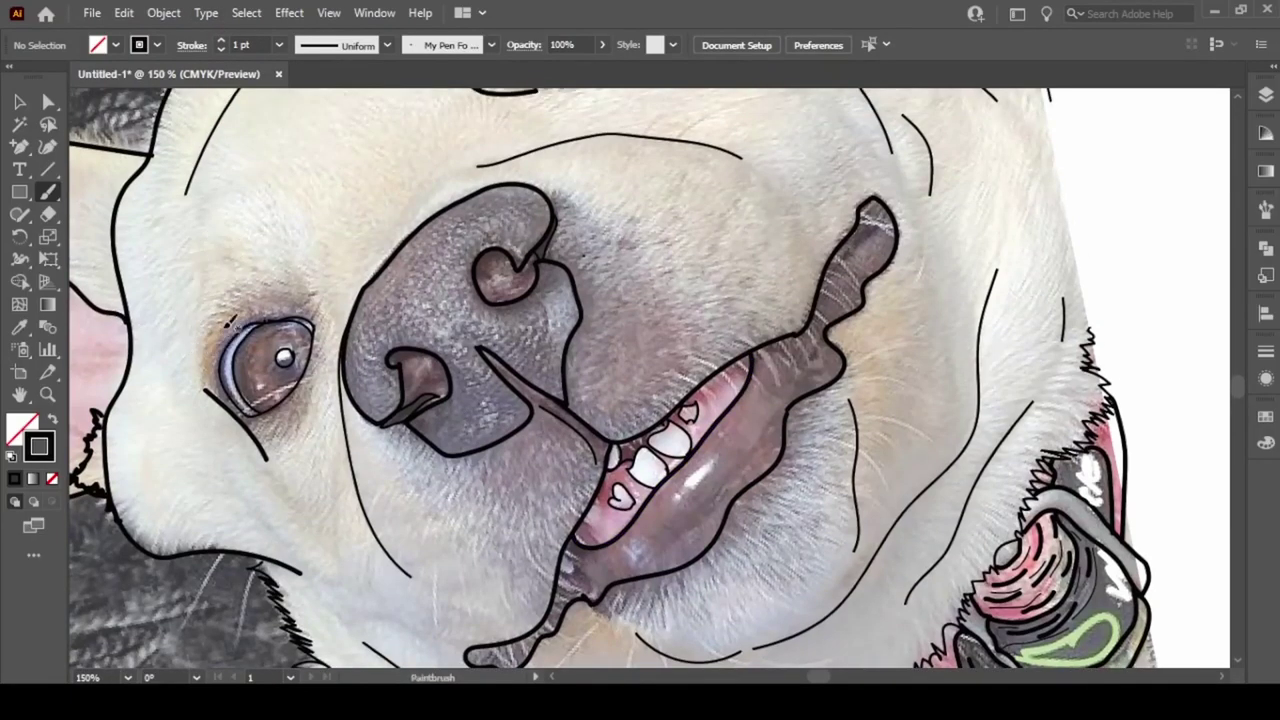
scroll(340, 400, up, 3)
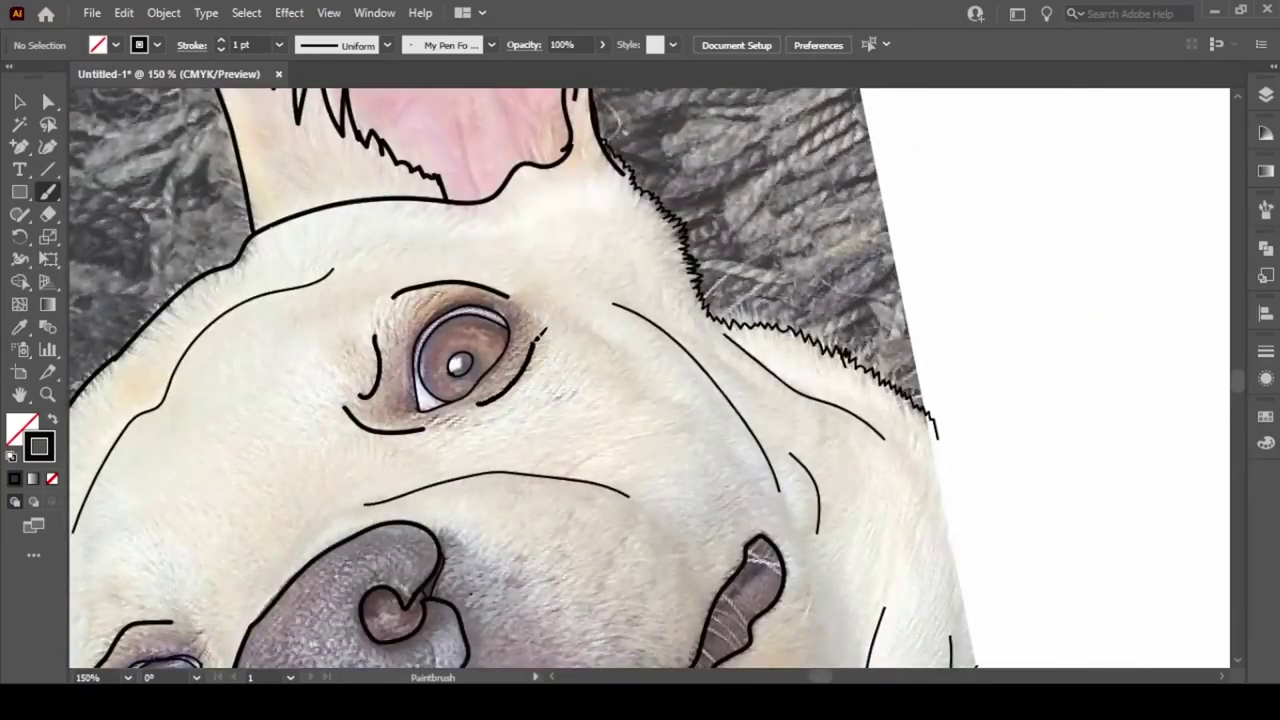
scroll(650, 380, down, 3)
scroll(624, 195, down, 4)
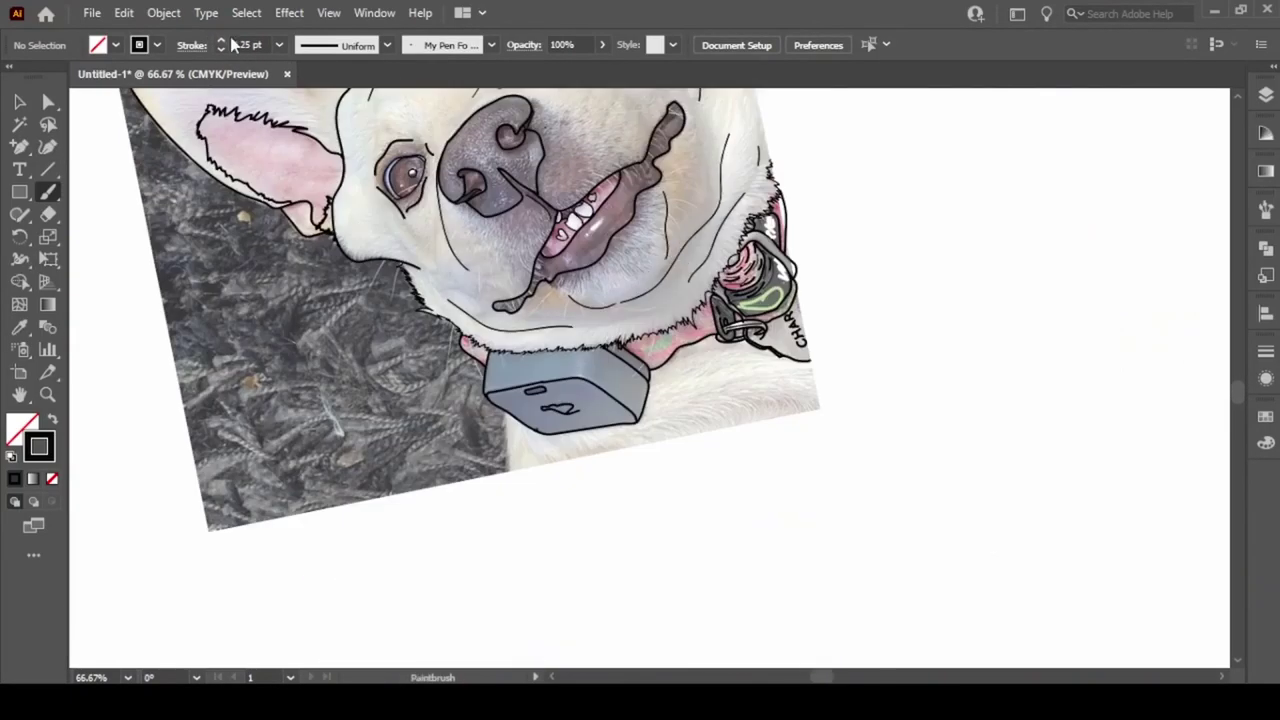
scroll(472, 387, up, 5)
key(ctrl+0)
Toggle layer visibility so the Layer 3 line art shows and the dog photo is hidden
click(1266, 95)
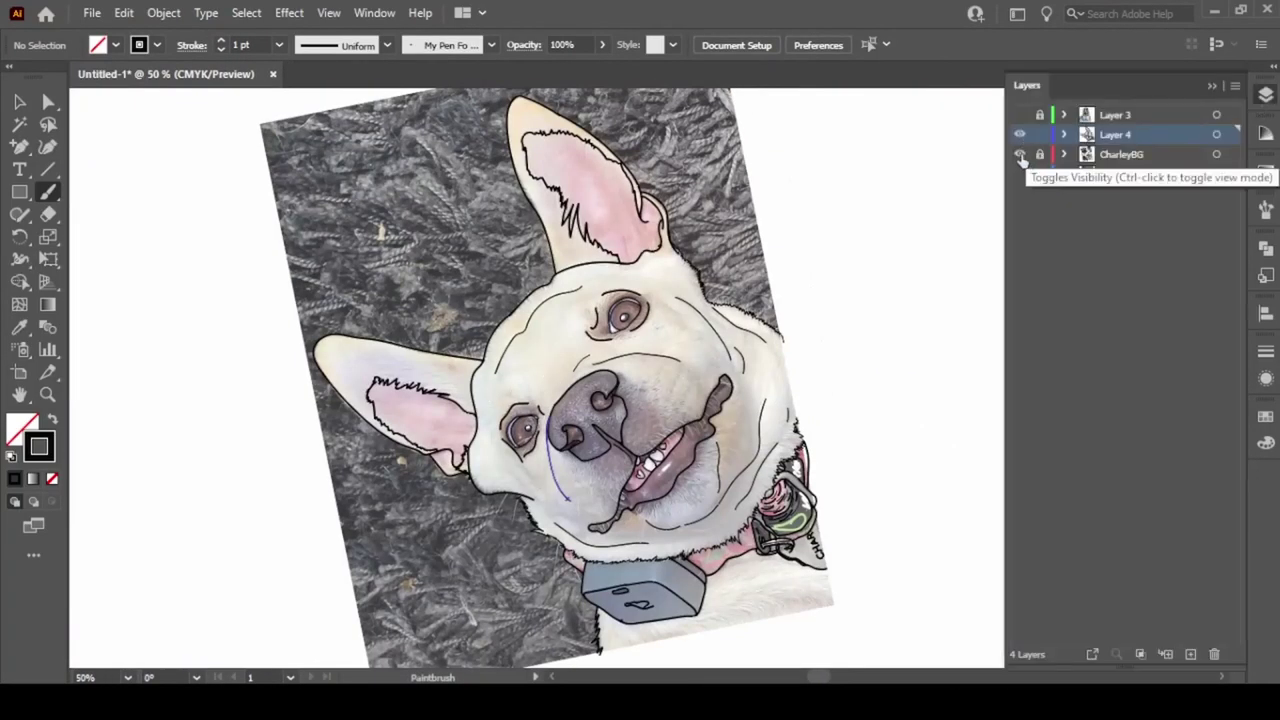
click(1020, 155)
click(1020, 155)
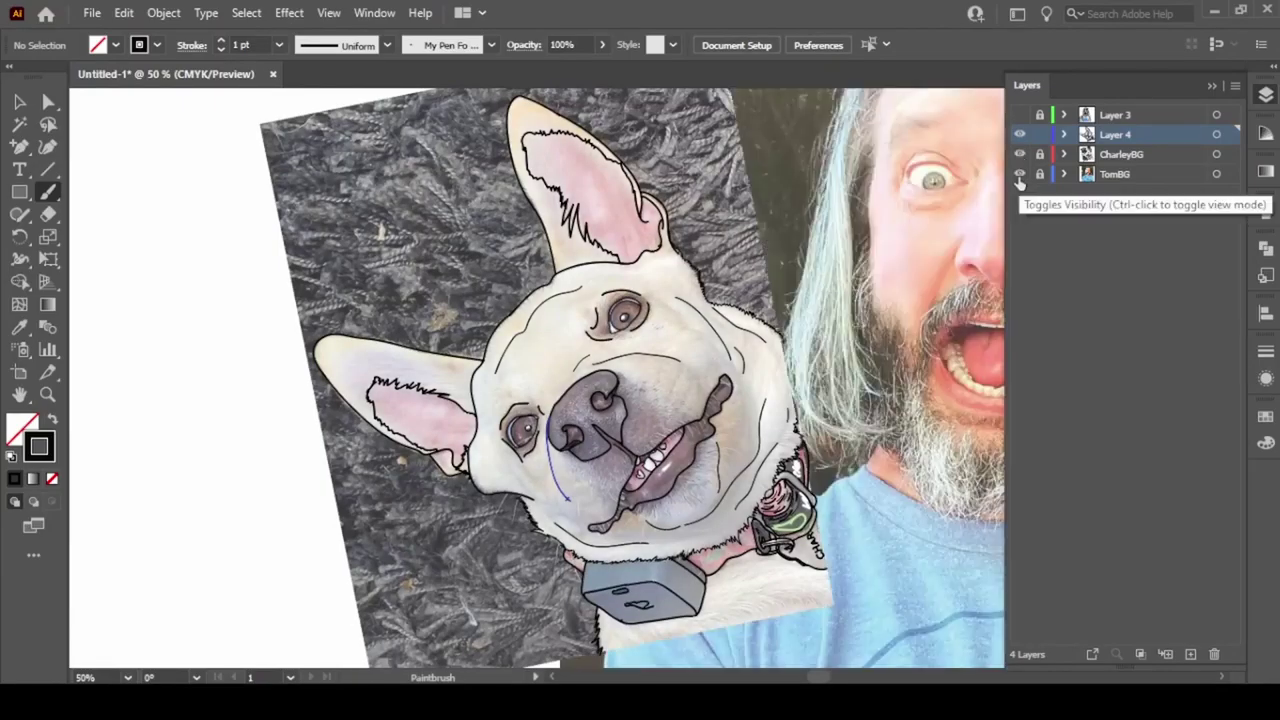
click(1020, 174)
click(1020, 174)
click(1020, 115)
click(1020, 154)
Select all the dog line art on Layer 4 and move it upward
key(v)
key(ctrl+1)
scroll(721, 375, down, 5)
scroll(721, 375, up, 4)
scroll(721, 375, down, 1)
key(ctrl+a)
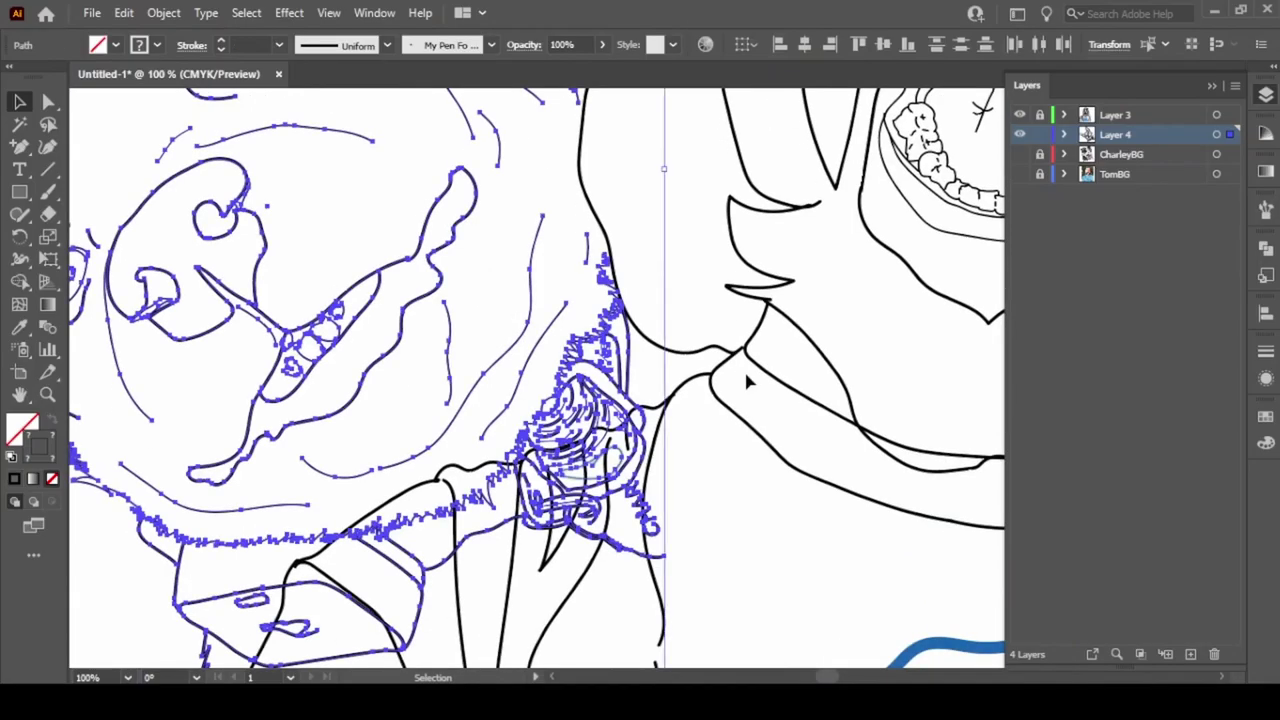
key(ctrl+minus)
key(ctrl+minus)
key(ctrl+minus)
drag(620, 555, 619, 437)
click(918, 234)
Lock Layer 3 and erase stray dog lines overlapping the man and around the collar
key(ctrl+a)
key(ctrl+1)
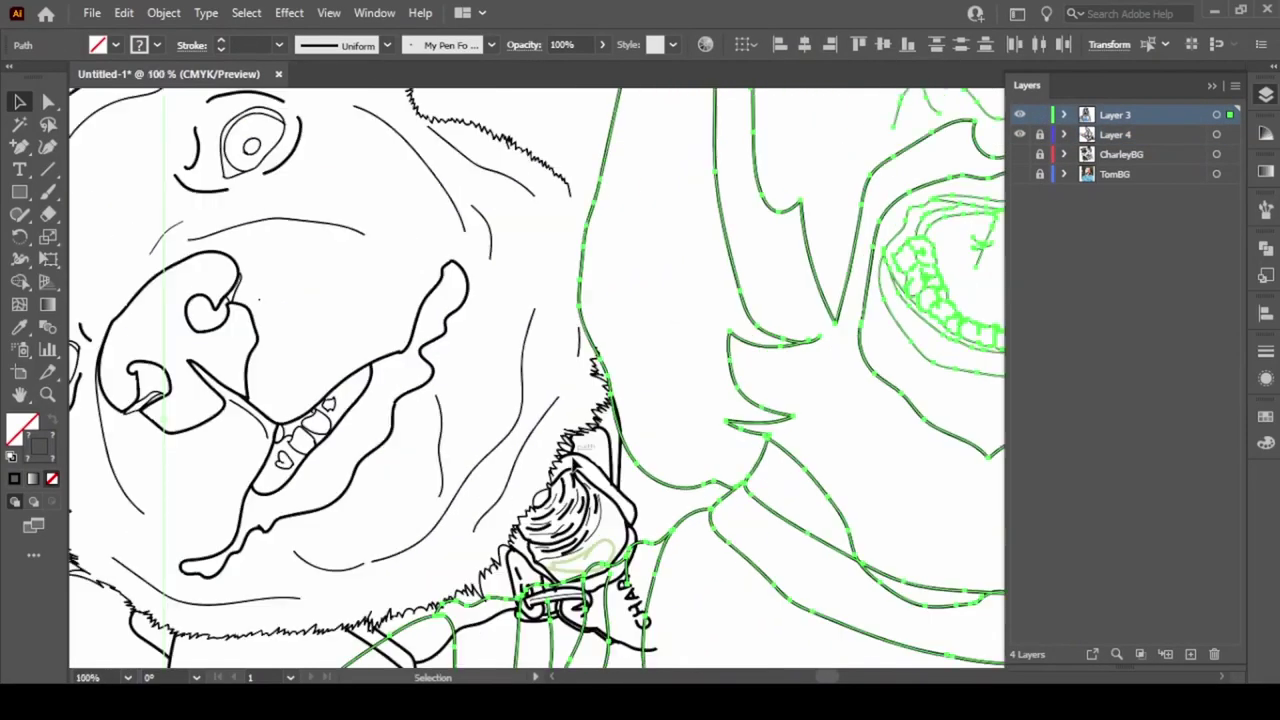
key(ctrl+2)
key(ctrl+alt+2)
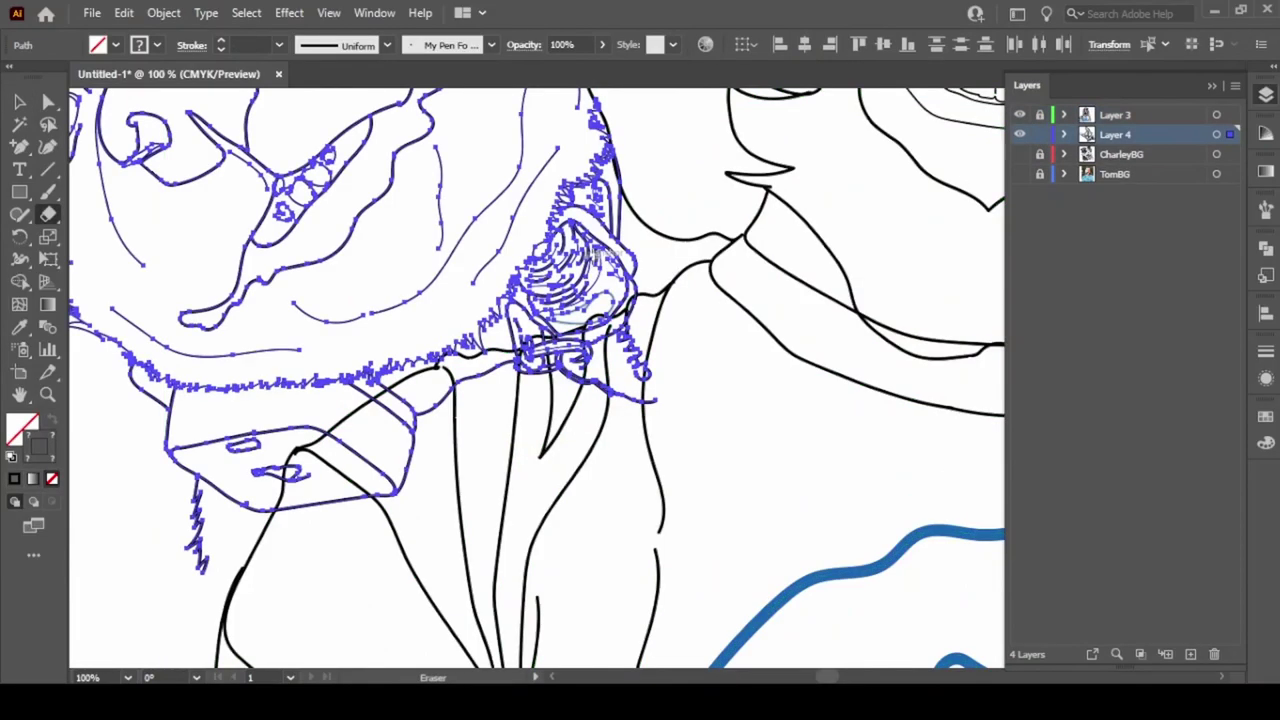
drag(647, 319, 415, 415)
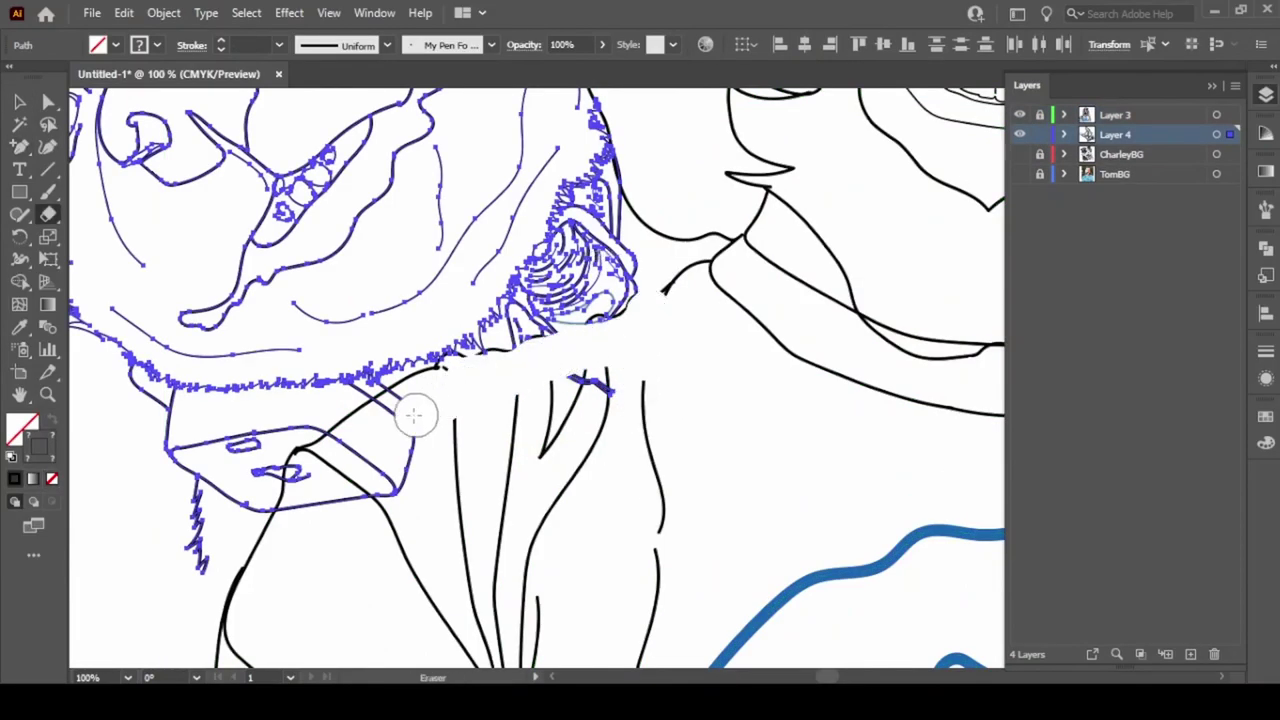
drag(341, 448, 489, 434)
key(ctrl+shift+a)
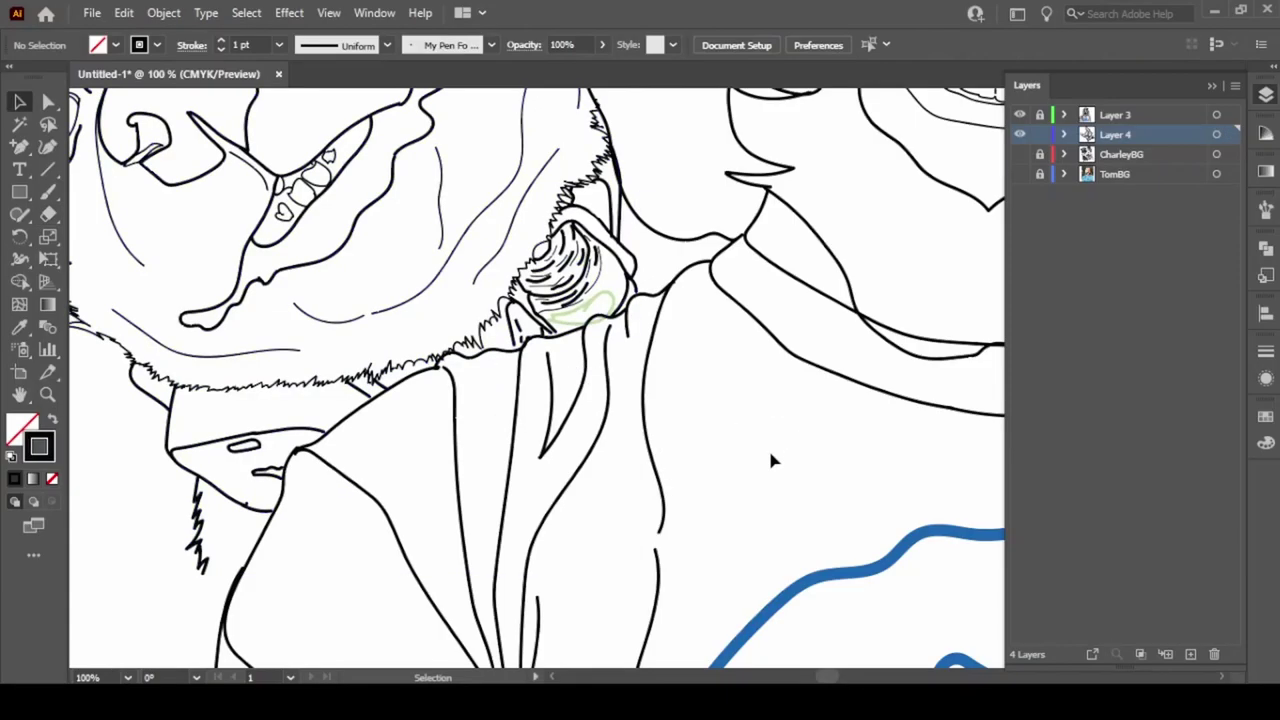
scroll(768, 447, left, 5)
Brush a fur stroke along the dog's neck and zoom out to the whole drawing
key(b)
scroll(716, 538, right, 2)
scroll(717, 538, up, 5)
scroll(717, 538, right, 5)
drag(483, 204, 562, 294)
key(ctrl+shift+a)
key(ctrl+minus)
key(ctrl+minus)
key(ctrl+minus)
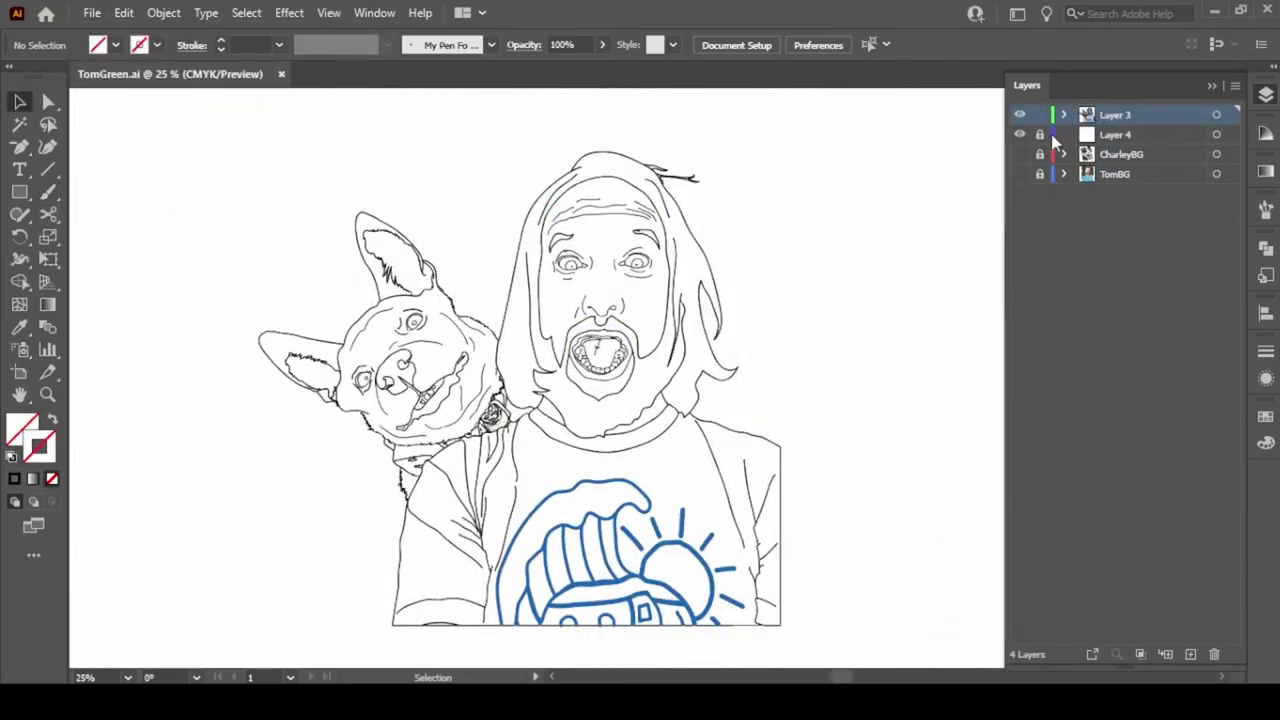
key(ctrl+z)
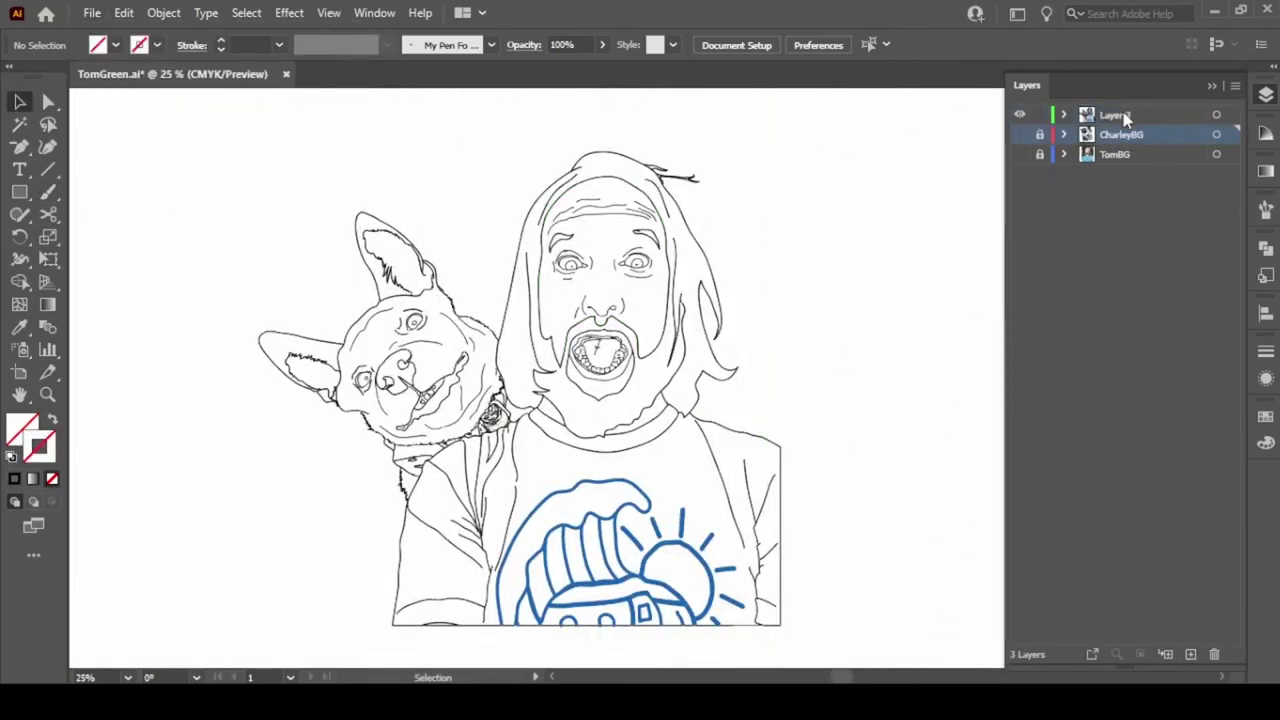
Rename the duplicated layer LineWork and lock it, toggling the photo layers' visibility
double_click(1128, 114)
click(623, 341)
click(640, 431)
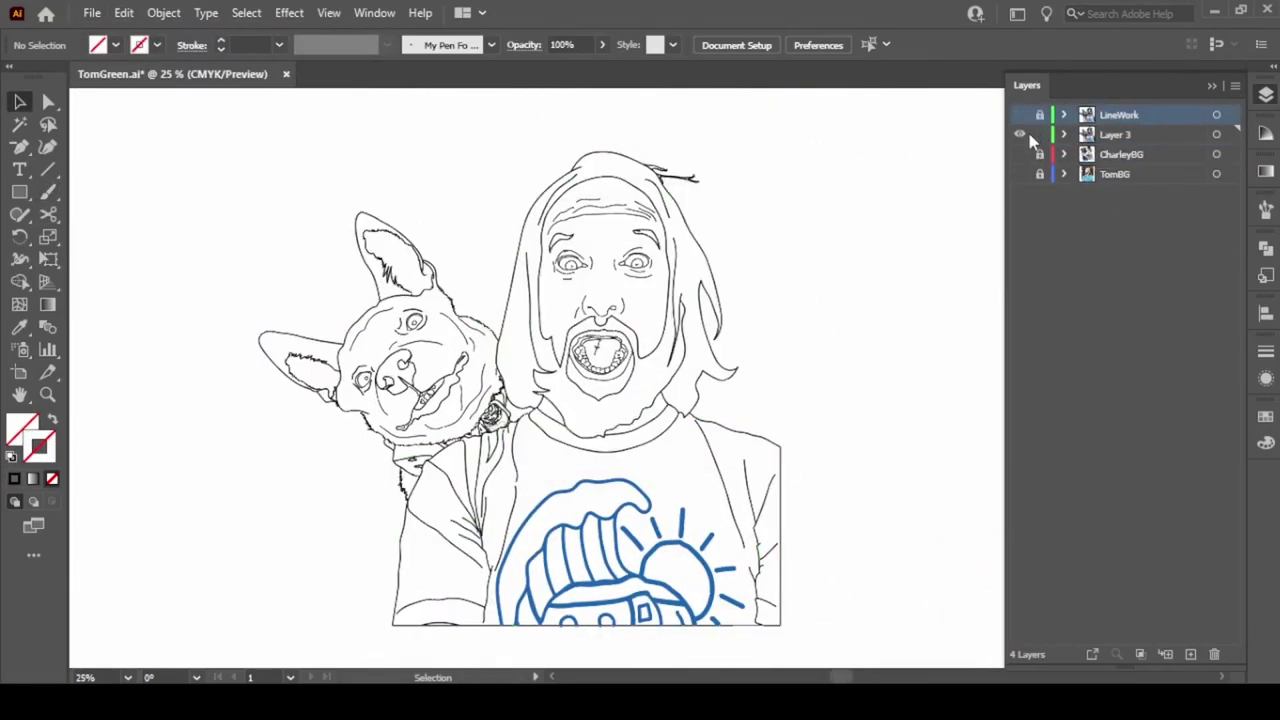
click(1020, 154)
click(1020, 174)
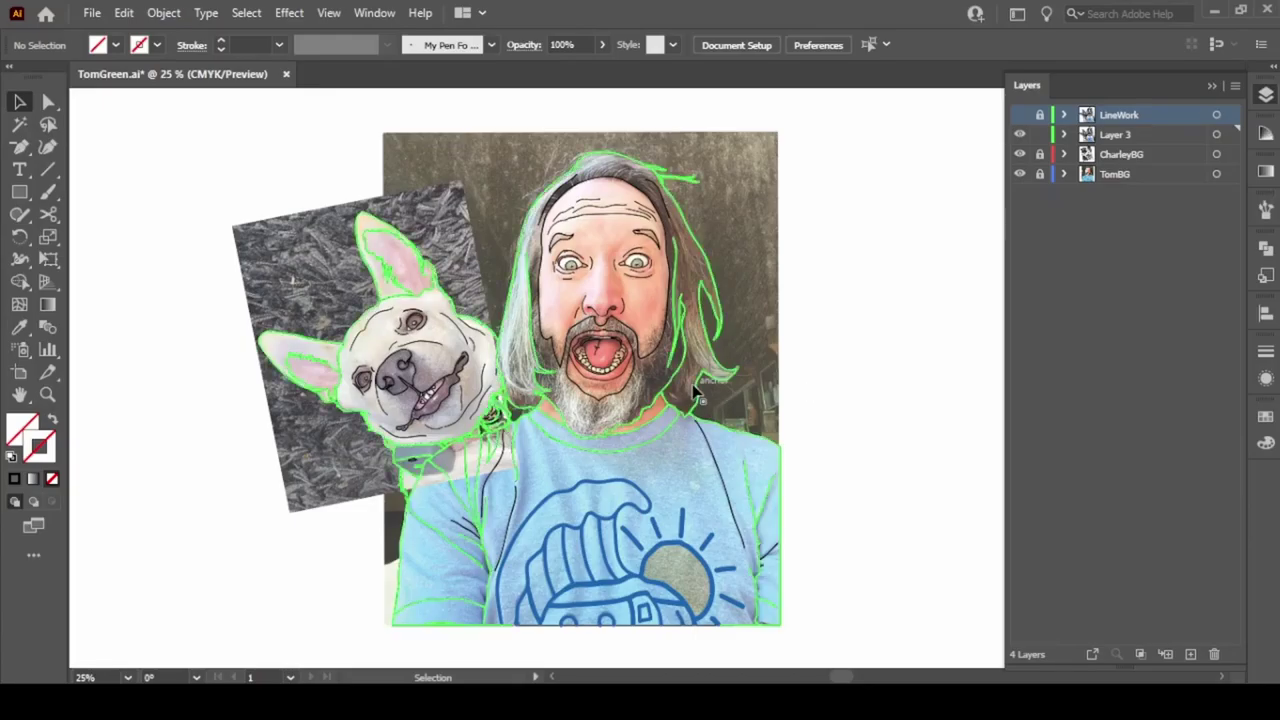
alt+click(1020, 134)
Rename Layer 3 to Colorbase and draw a pink rectangle behind the whole drawing
double_click(1116, 134)
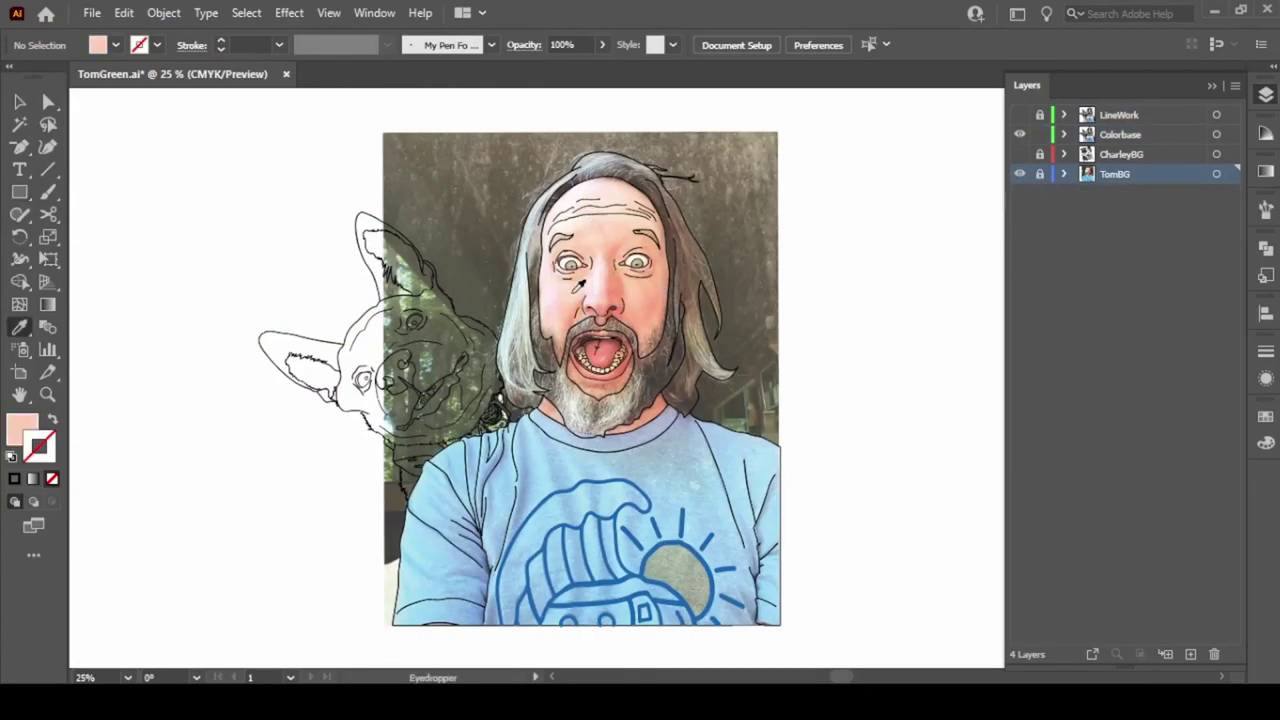
click(578, 285)
click(1020, 174)
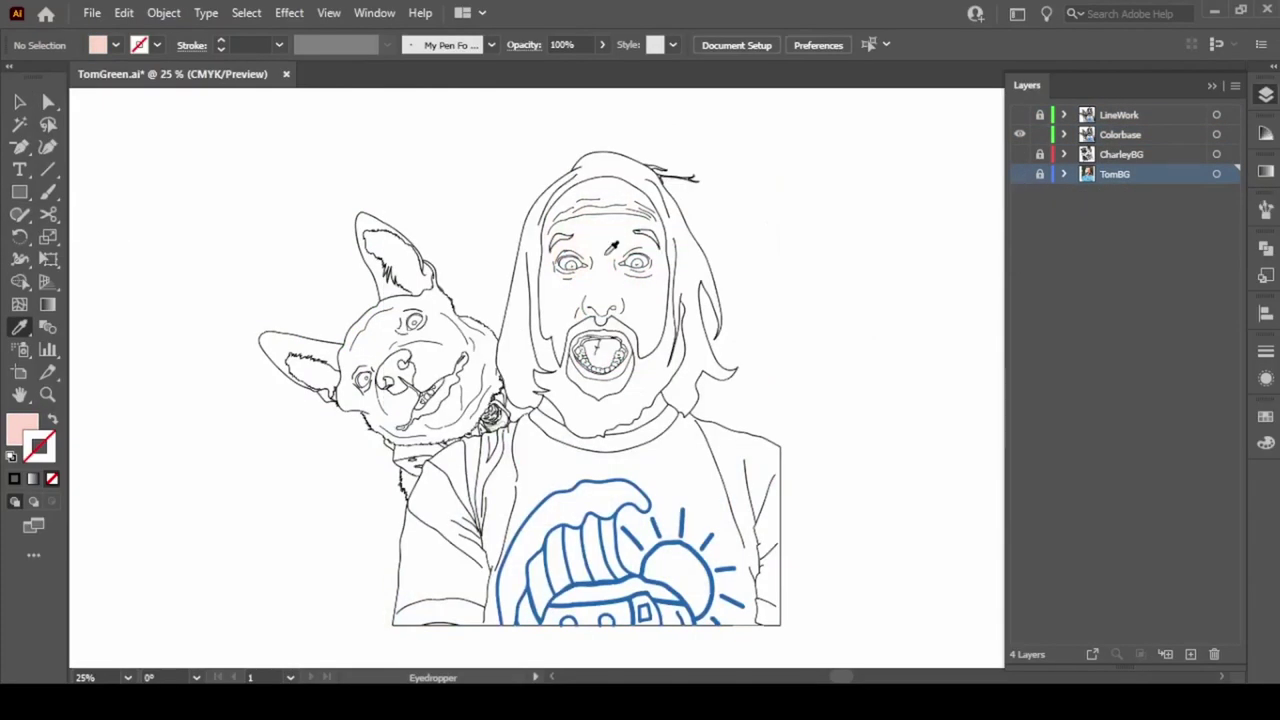
key(m)
click(1120, 134)
drag(237, 93, 797, 607)
key(ctrl+shift+bracketleft)
Select all the artwork and apply Pathfinder Merge to form pink filled regions
right_click(759, 351)
click(759, 351)
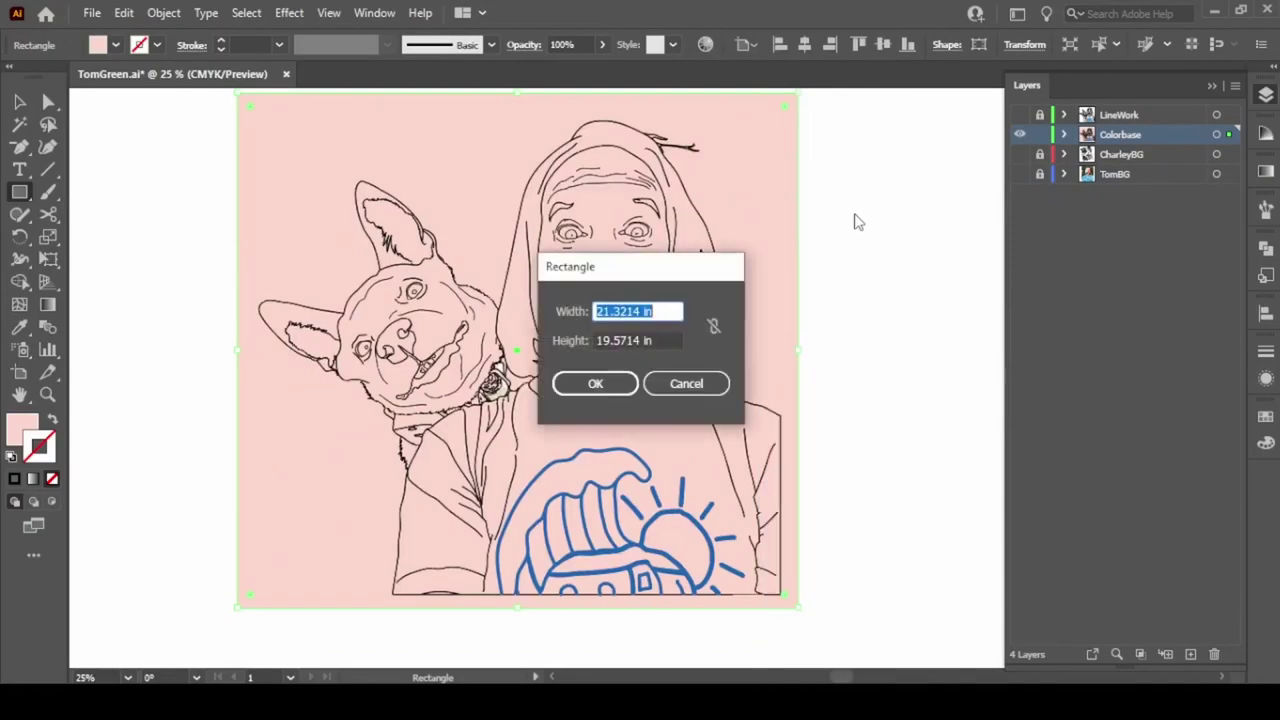
key(Escape)
key(v)
key(ctrl+a)
key(ctrl+shift+F9)
click(1118, 339)
click(901, 405)
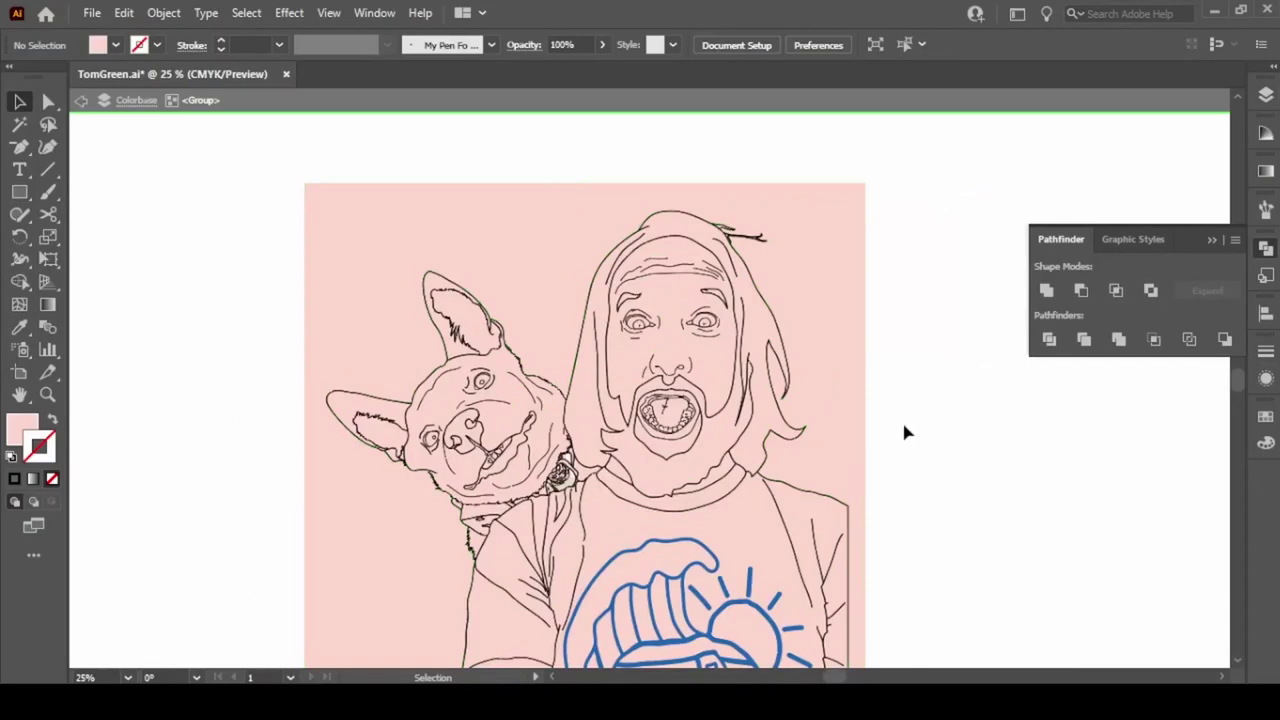
double_click(843, 333)
click(80, 101)
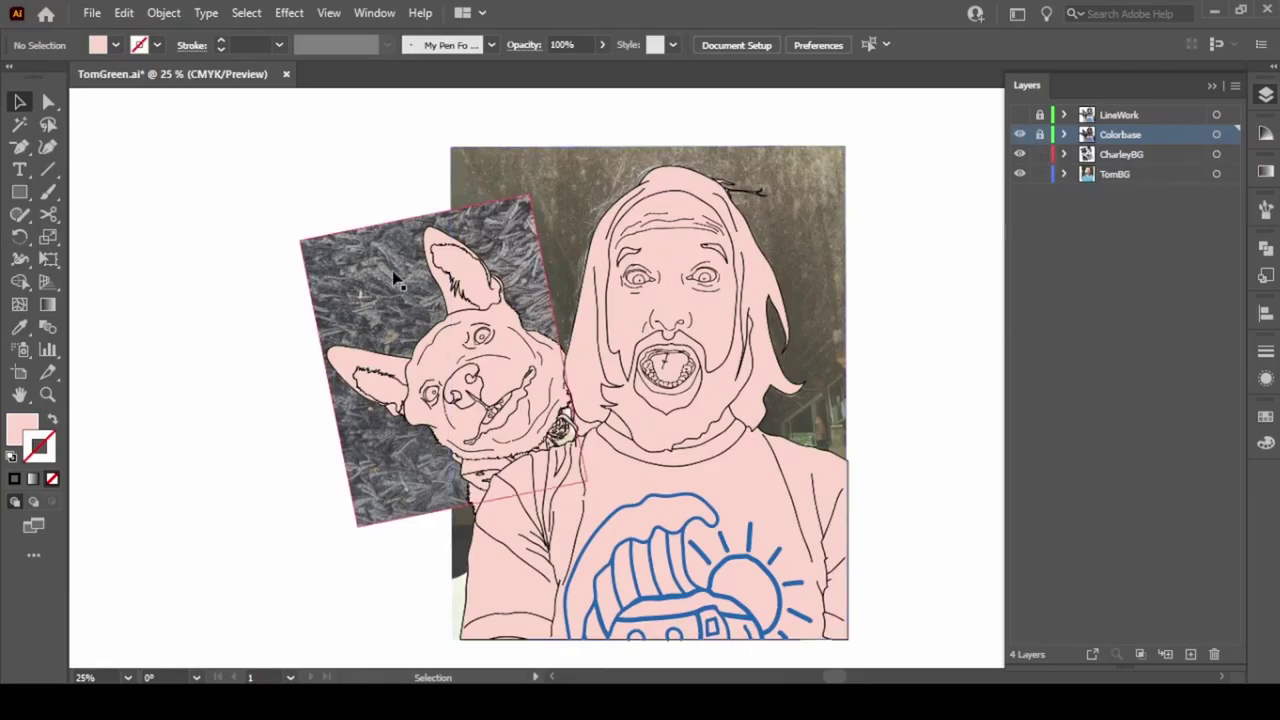
Move the dog and man photos beside the drawing, lock their layers, and isolate the colour group
drag(397, 283, 281, 426)
drag(680, 358, 923, 358)
click(1040, 154)
click(1040, 174)
click(1040, 134)
key(ctrl+a)
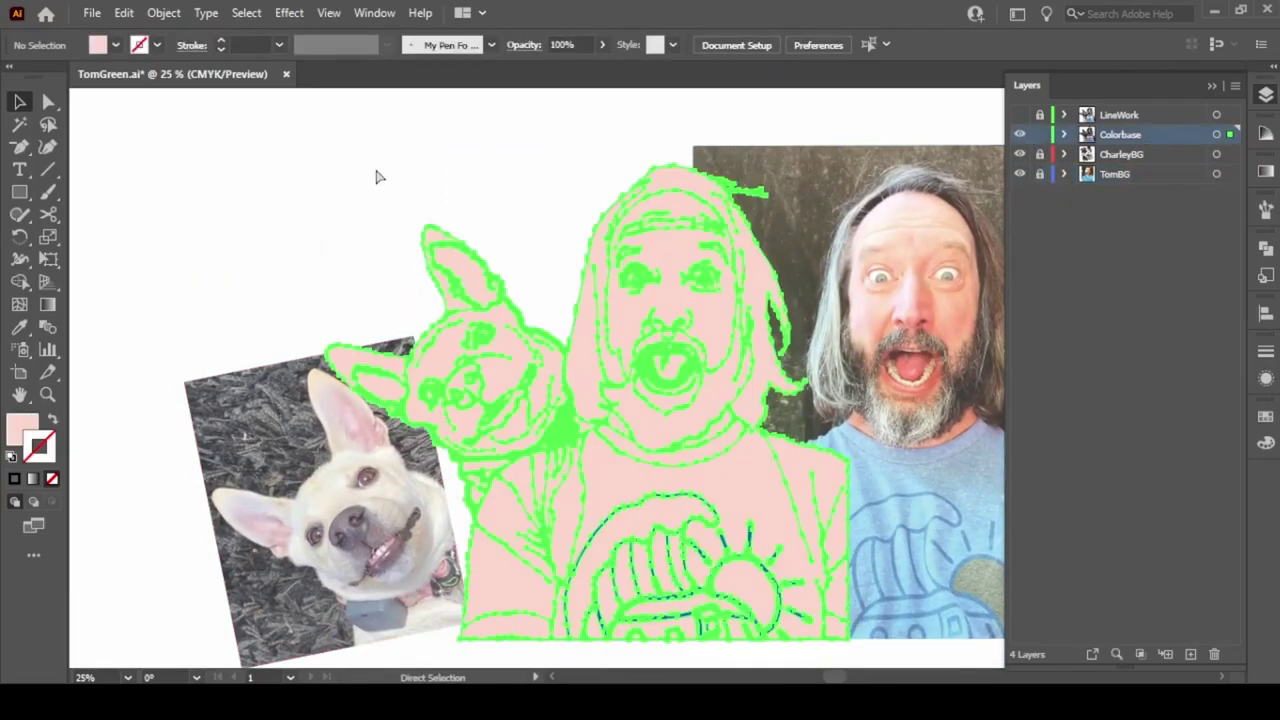
scroll(500, 260, down, 3)
double_click(631, 354)
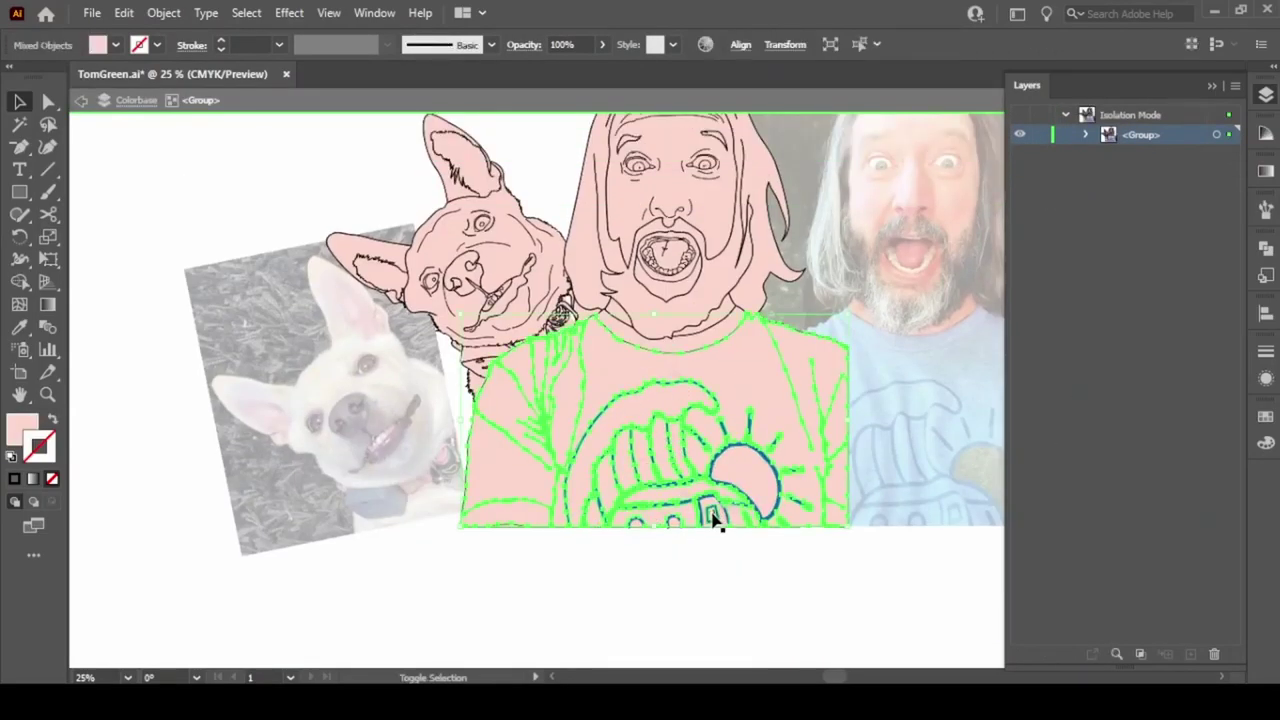
Fill the printed sun on the shirt with a bright yellow swatch
scroll(634, 530, up, 5)
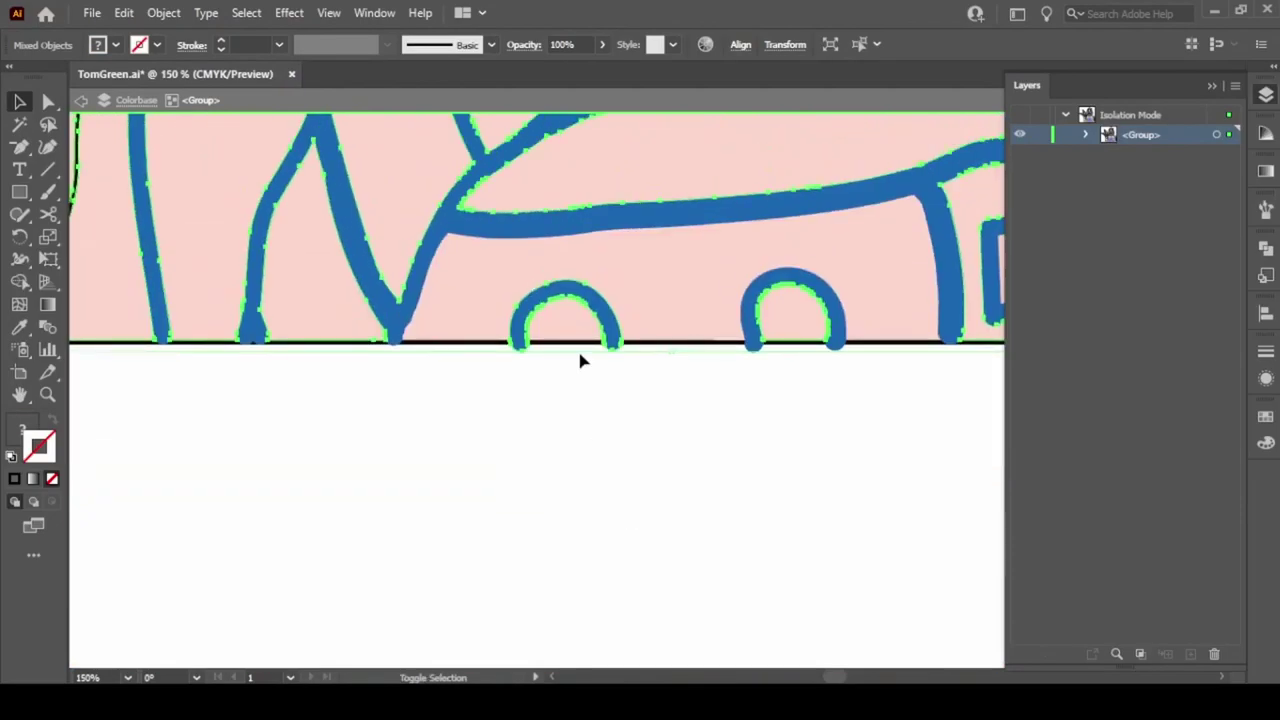
scroll(690, 285, up, 1)
scroll(690, 285, up, 10)
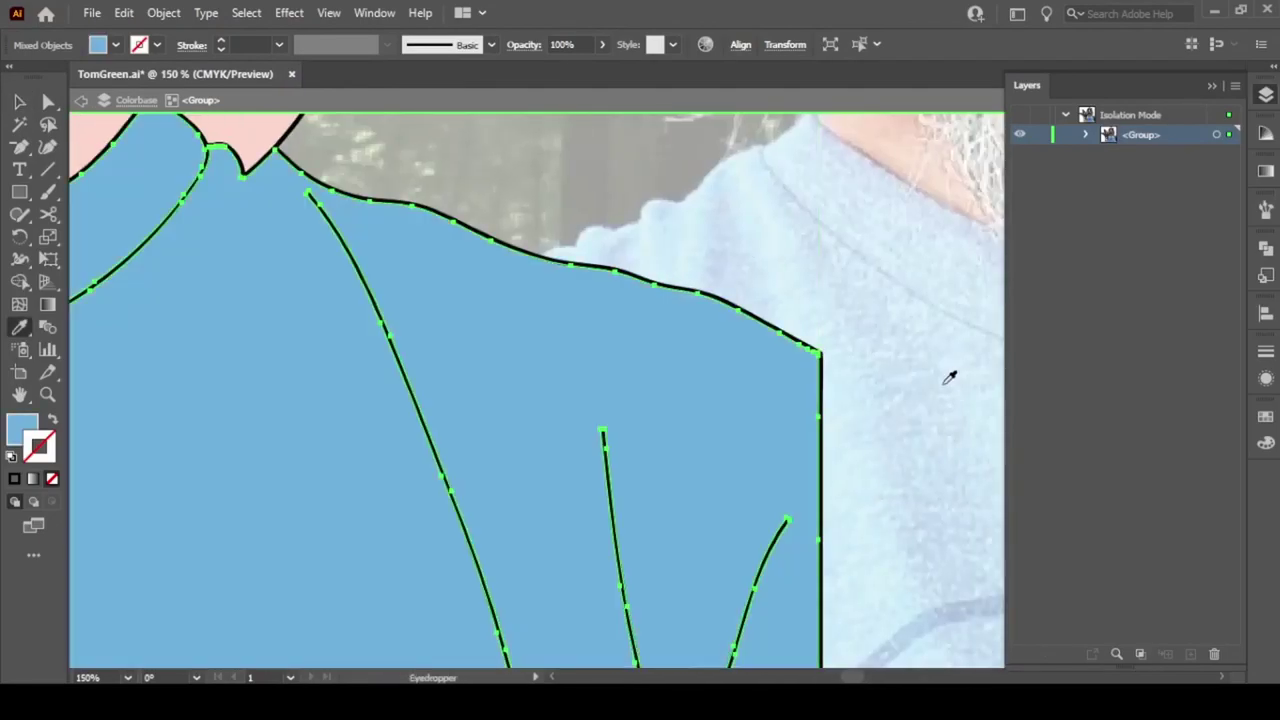
scroll(948, 374, down, 5)
key(i)
click(849, 521)
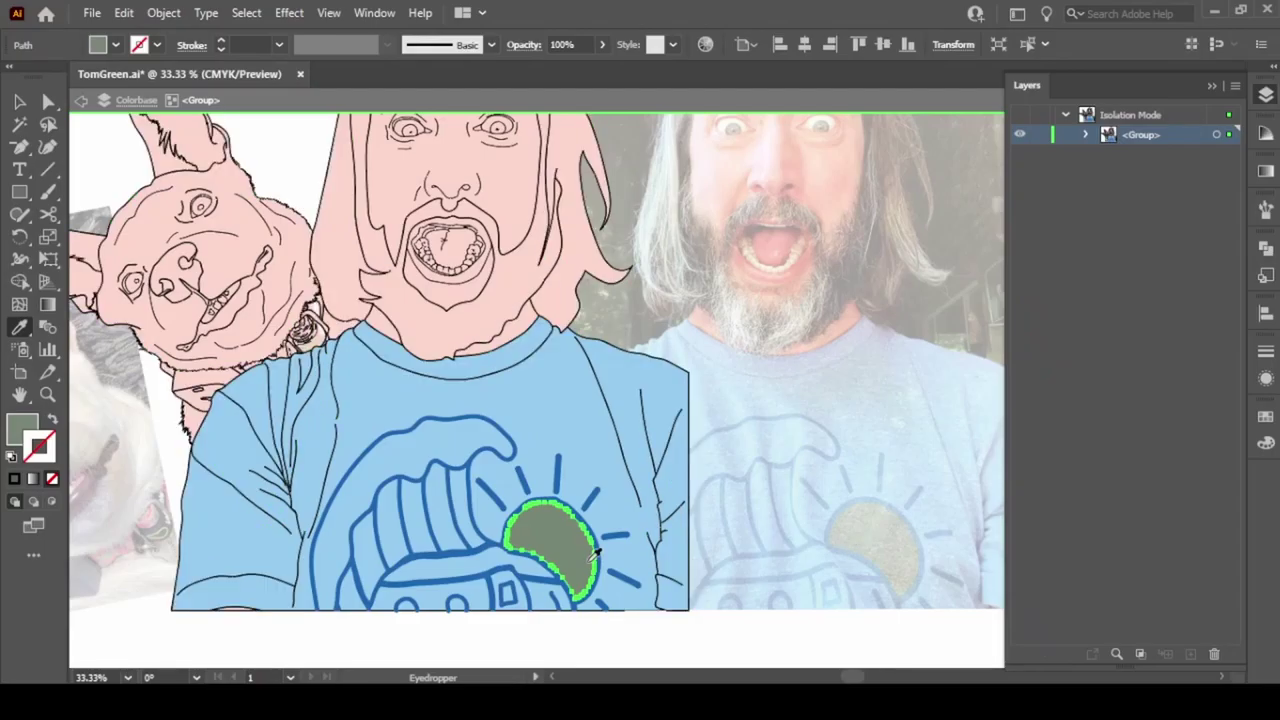
click(1264, 282)
key(v)
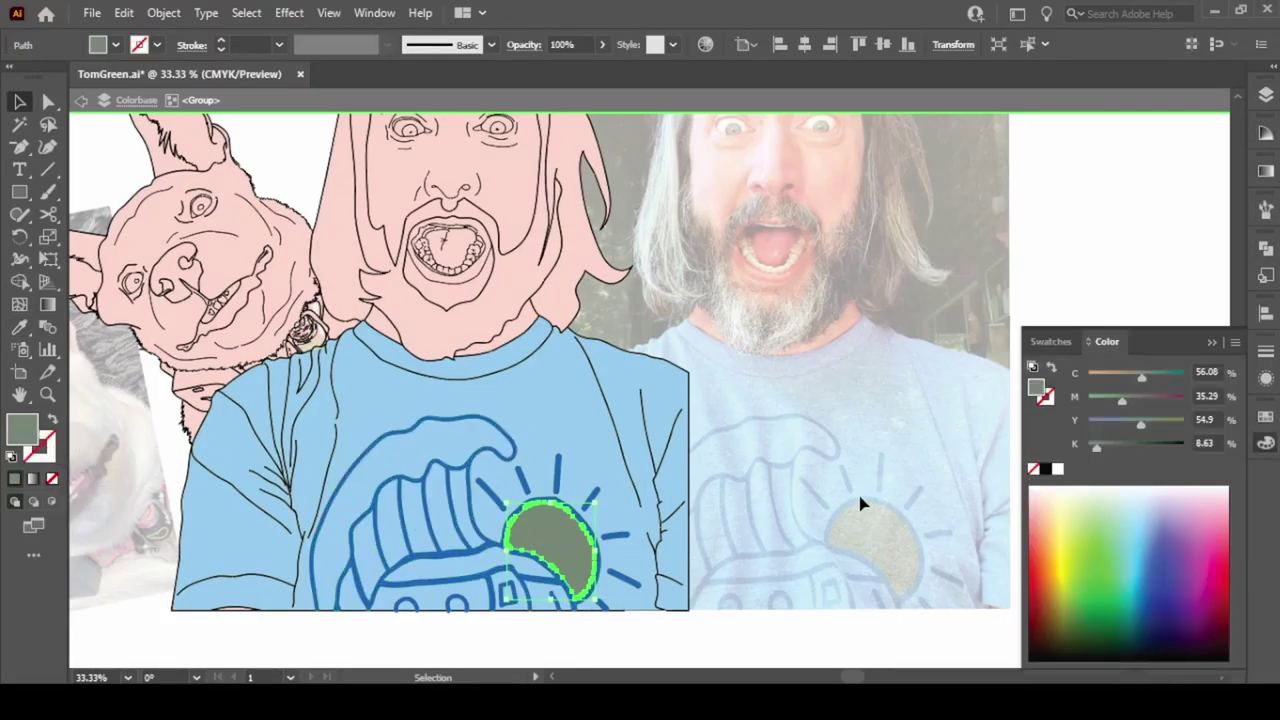
click(1053, 343)
click(1099, 400)
key(ctrl+shift+a)
Select the T-shirt shape and set its fill colour, then deselect
scroll(591, 551, up, 5)
scroll(500, 490, up, 3)
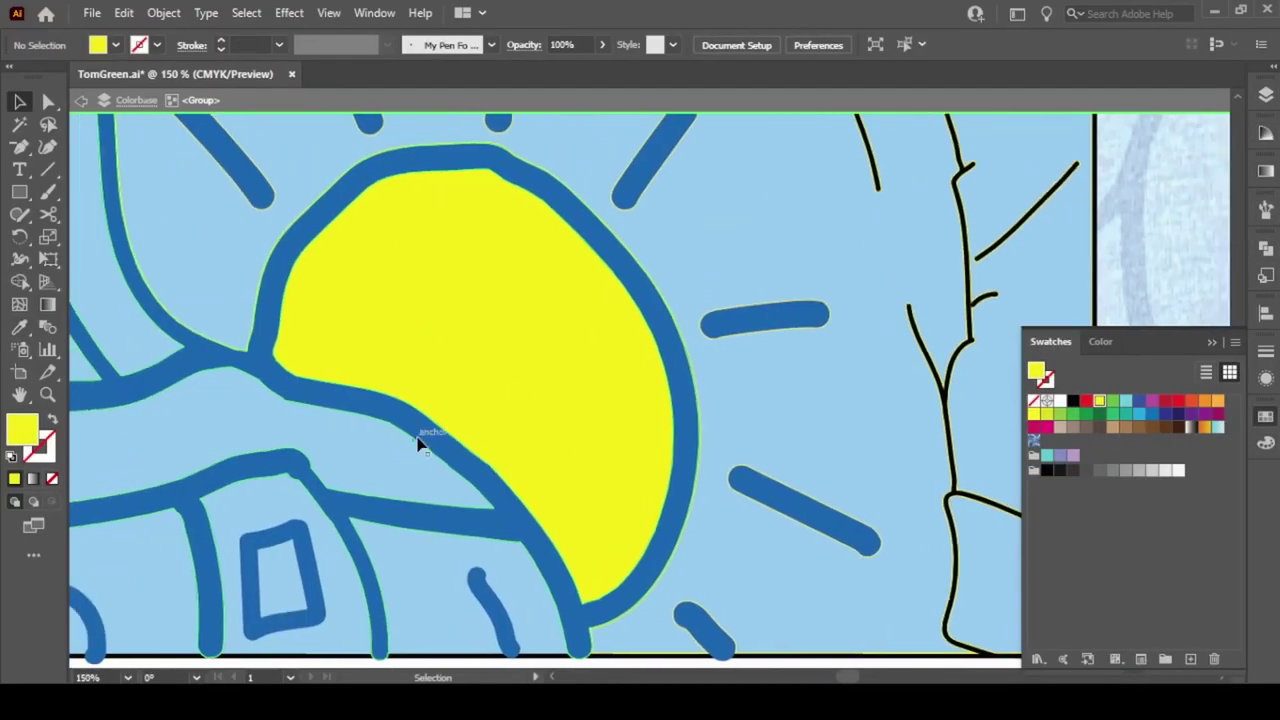
click(423, 437)
click(672, 474)
key(n)
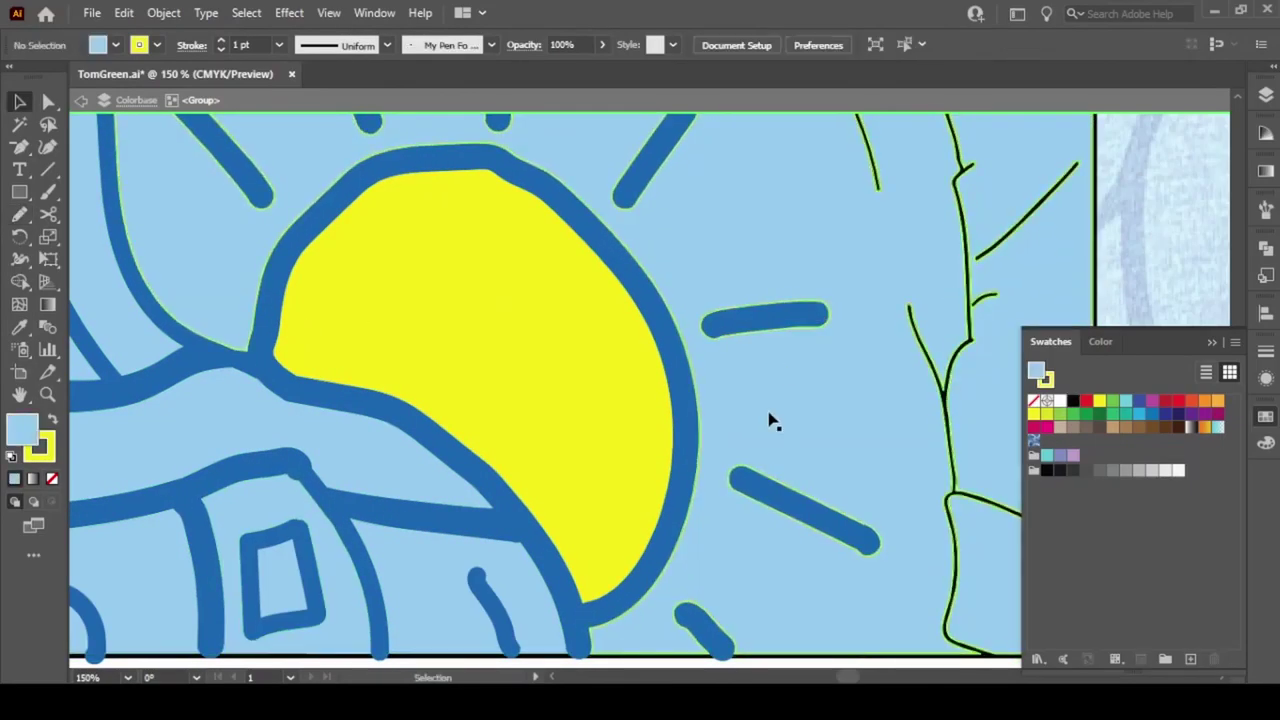
scroll(551, 437, up, 5)
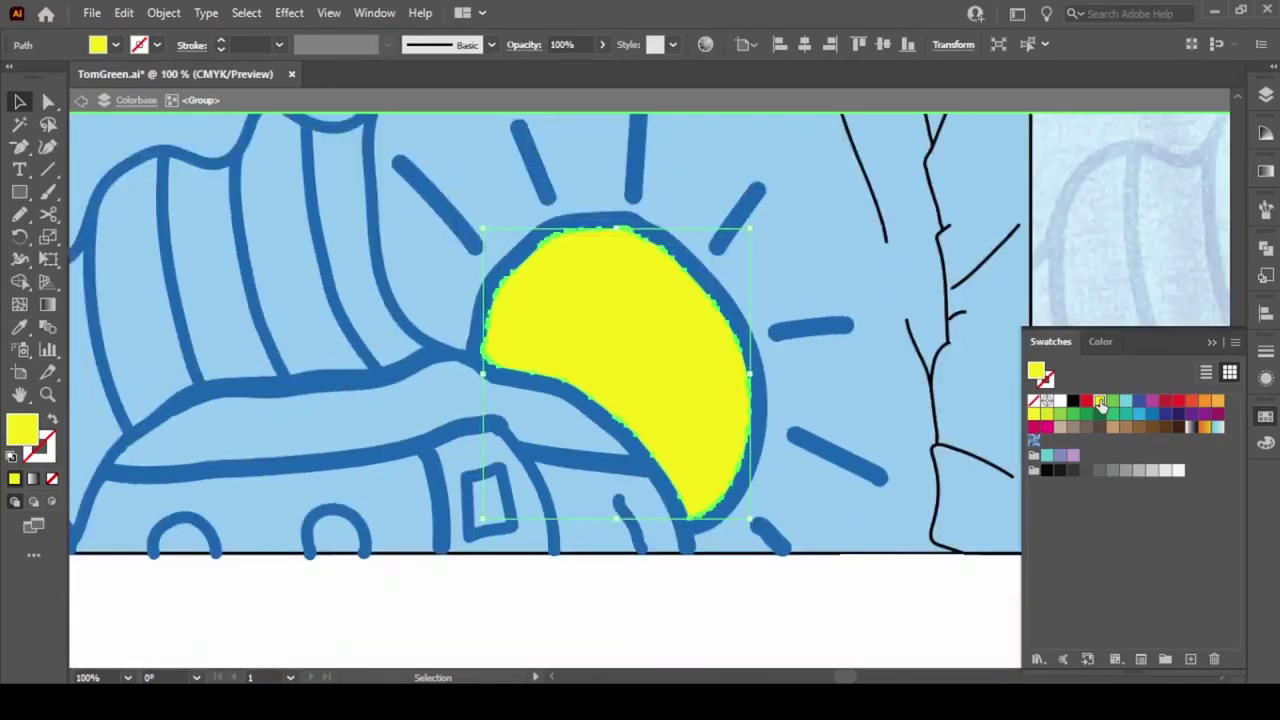
key(v)
click(810, 578)
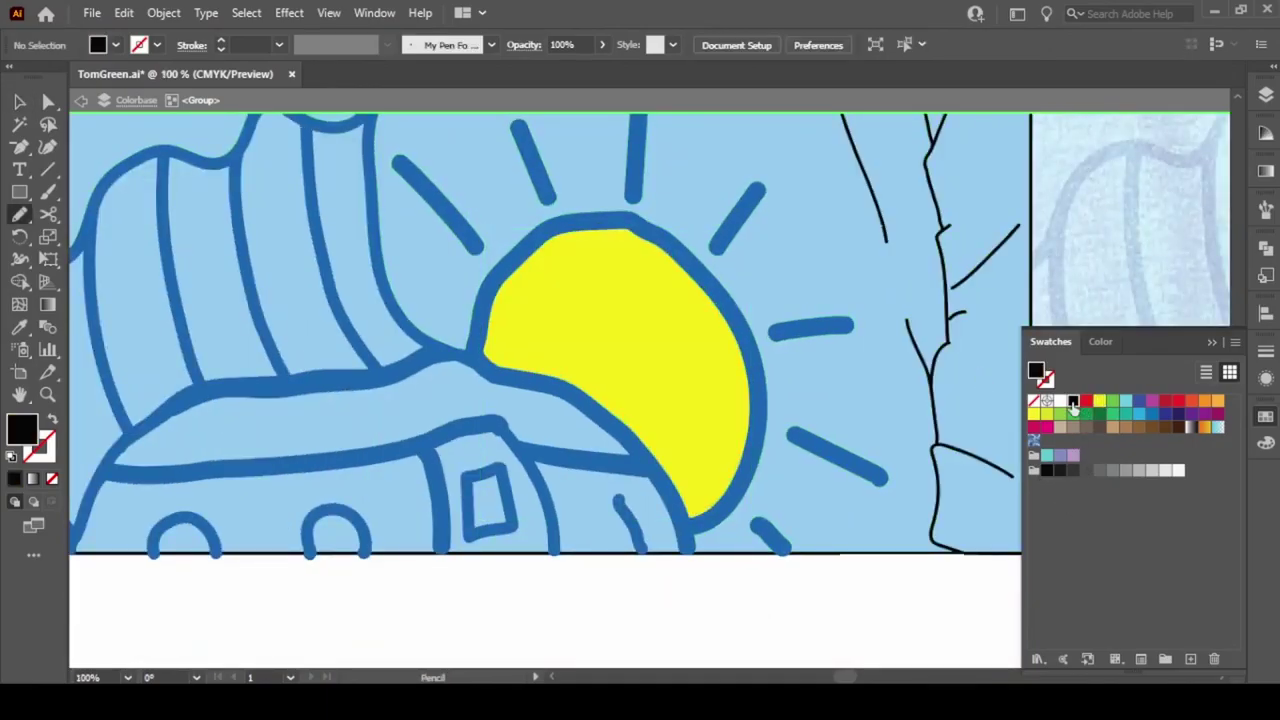
Draw a pencil oval over the sun and enlarge it to cover the sun
drag(603, 350, 565, 285)
click(602, 44)
drag(571, 64, 571, 71)
drag(645, 360, 729, 423)
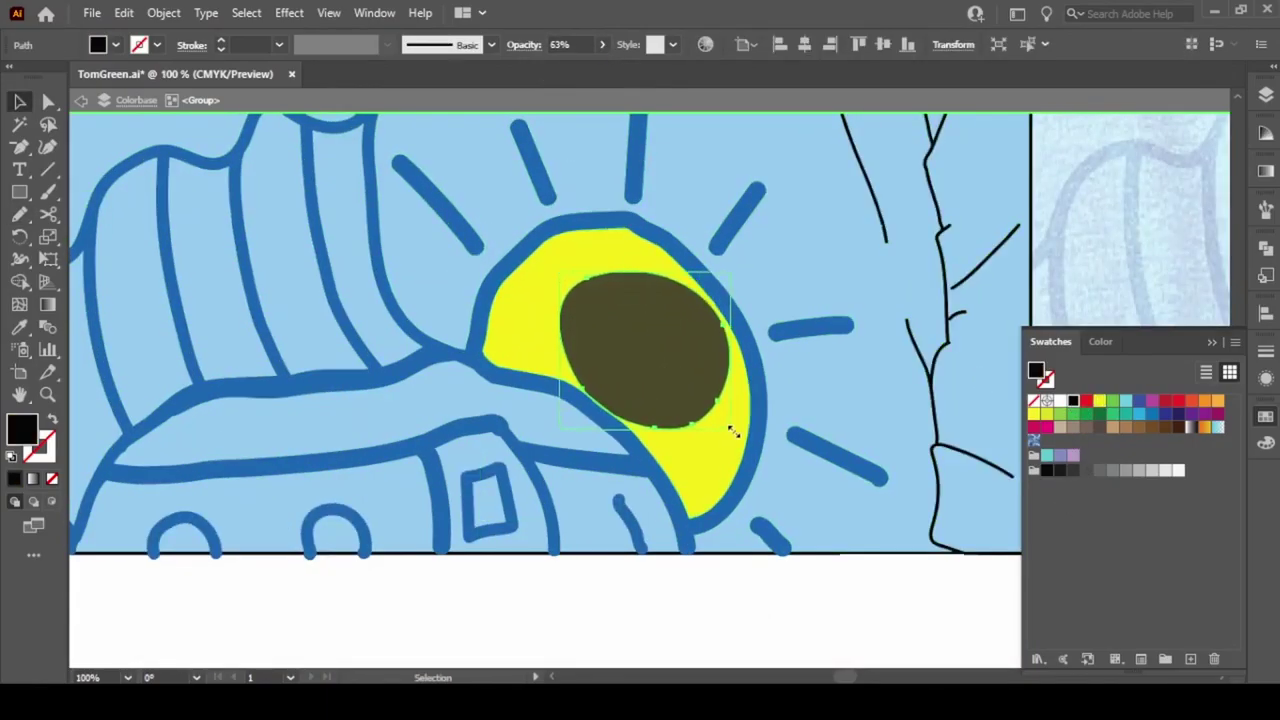
Pull the oval's anchors with Direct Selection onto the sun's outline
key(a)
click(605, 278)
scroll(583, 289, up, 5)
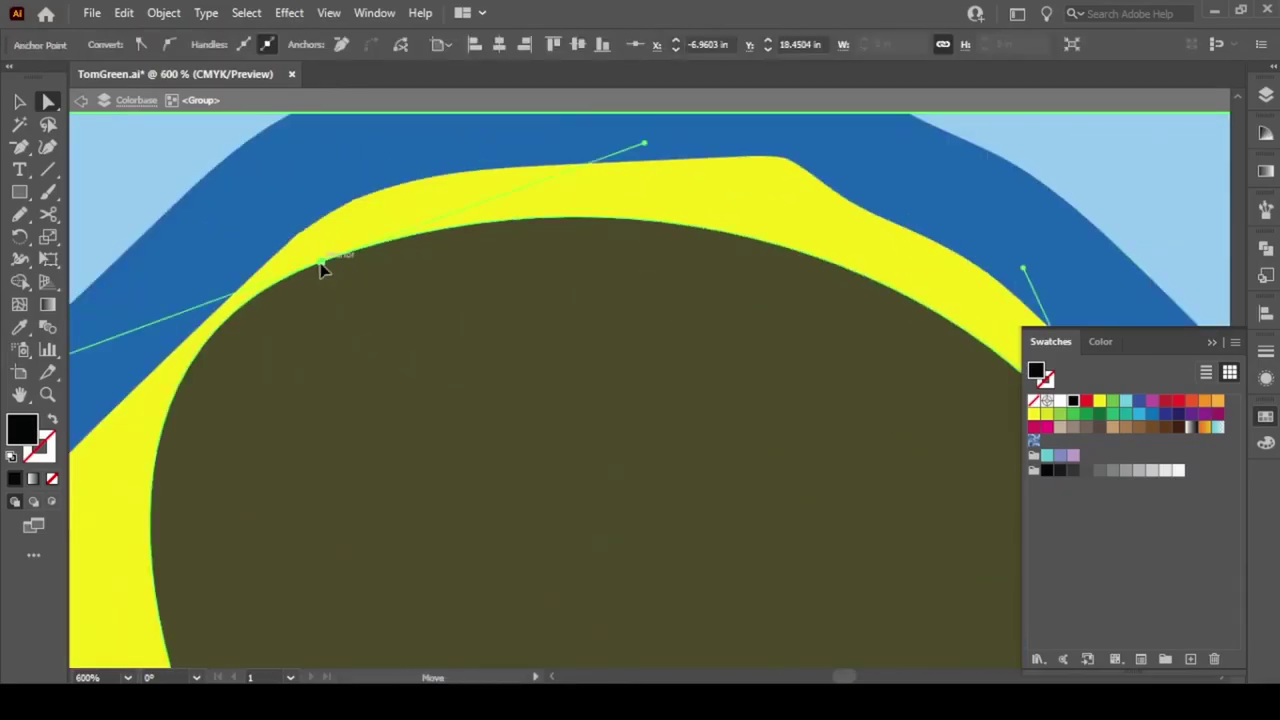
scroll(193, 420, down, 3)
scroll(450, 430, up, 3)
key(a)
click(543, 286)
scroll(766, 293, up, 1)
scroll(766, 293, up, 2)
scroll(726, 397, left, 1)
scroll(600, 360, down, 3)
drag(471, 309, 410, 548)
scroll(457, 343, down, 3)
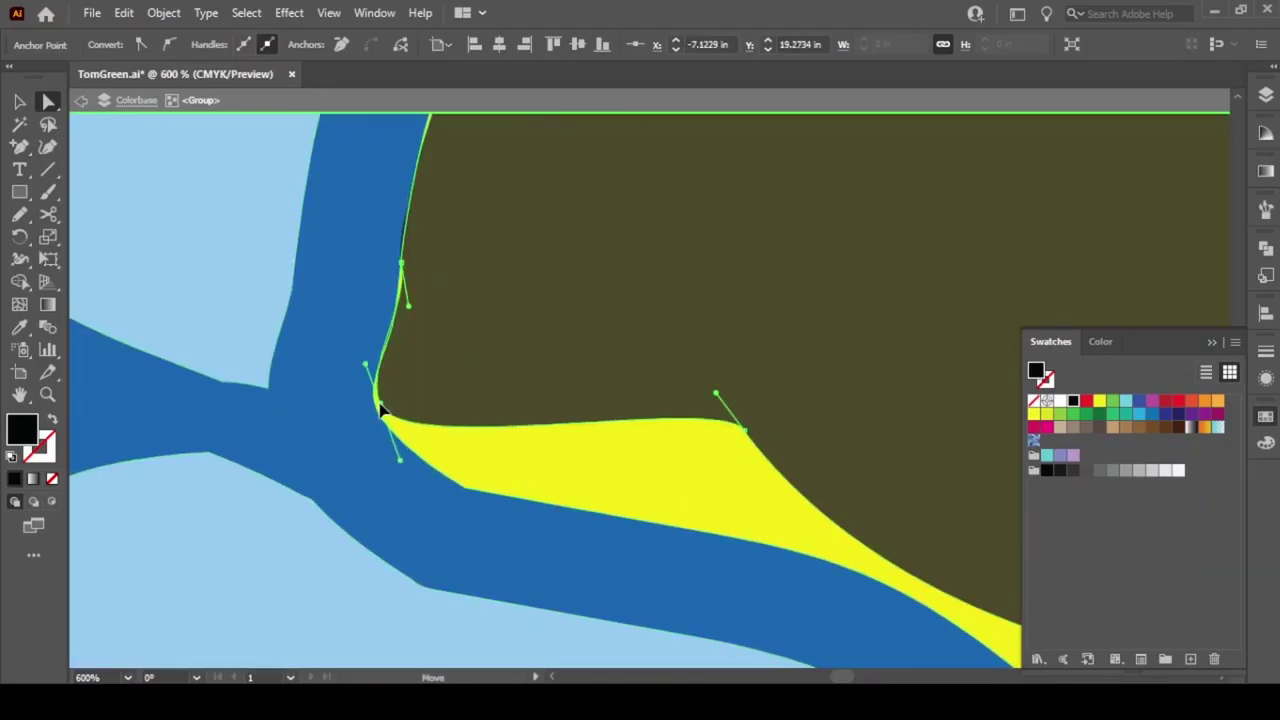
drag(720, 400, 686, 520)
Add anchor points and bend the shadow's curve to follow the sun's edge
key(plus)
drag(479, 478, 429, 500)
scroll(637, 534, down, 5)
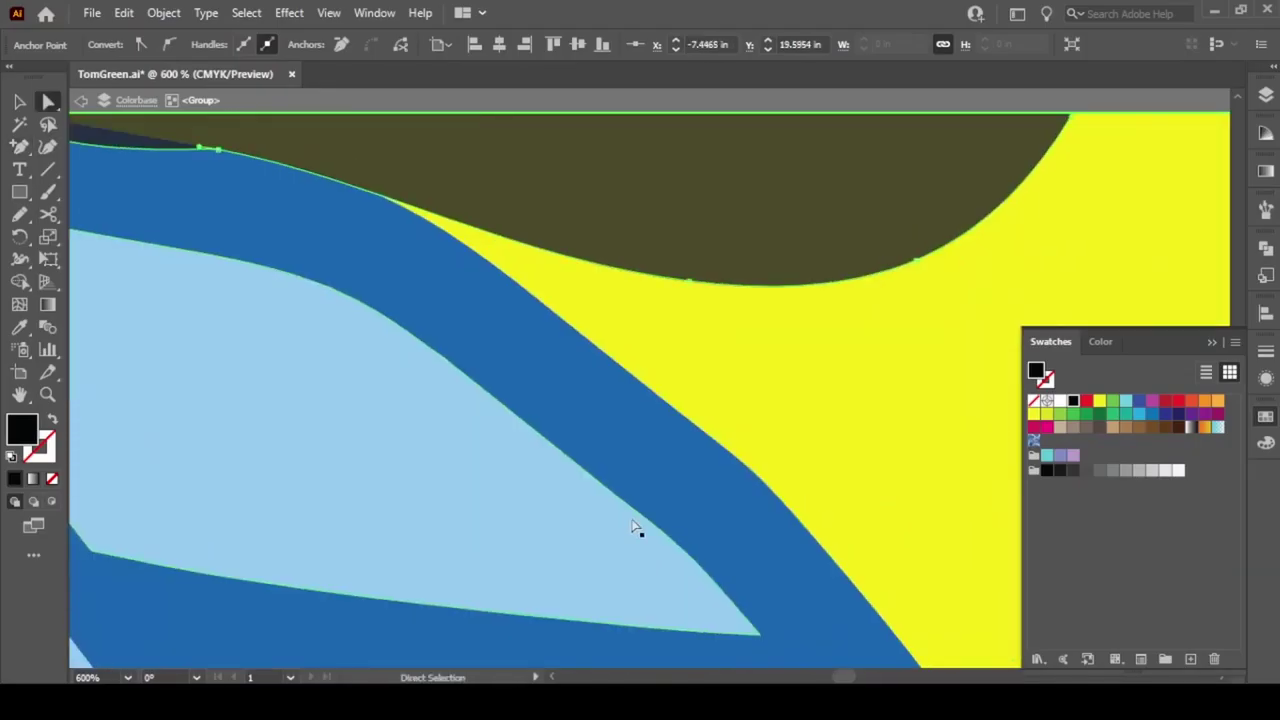
scroll(528, 551, up, 3)
scroll(724, 452, left, 3)
scroll(724, 452, up, 5)
drag(654, 511, 443, 380)
scroll(530, 295, left, 3)
key(plus)
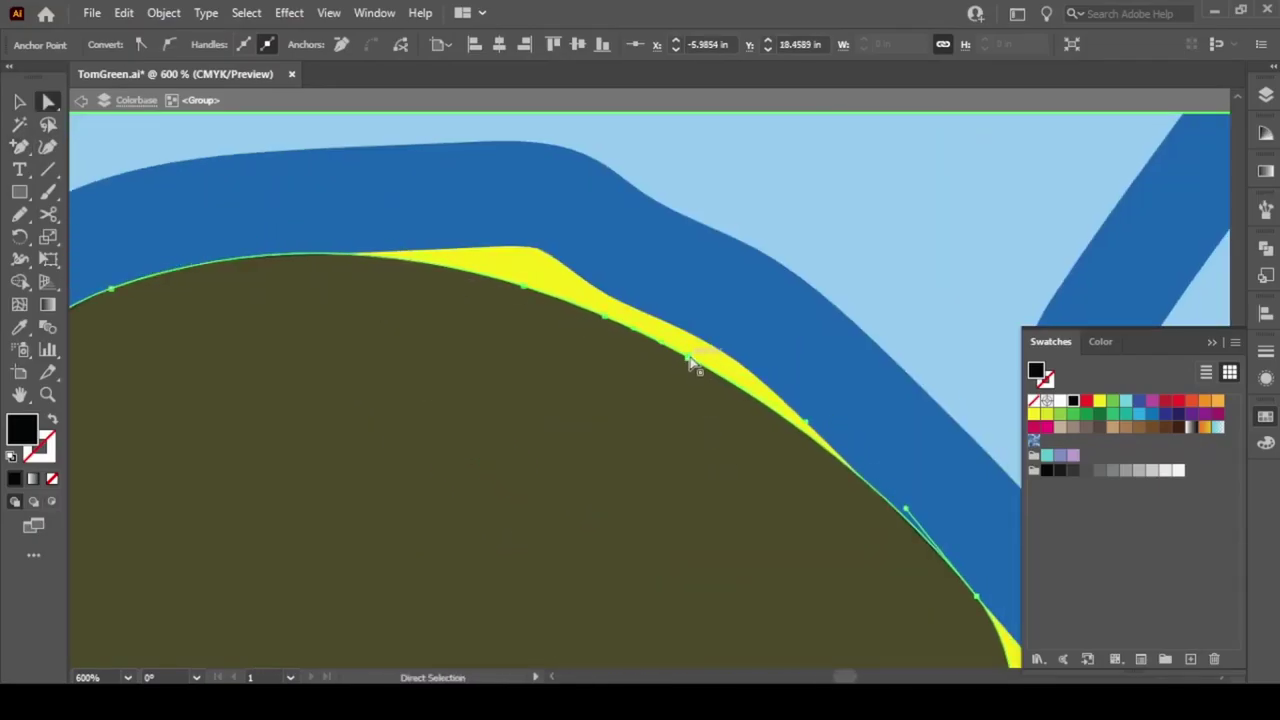
drag(690, 362, 580, 323)
scroll(683, 449, down, 5)
Refine the shadow edges over the yellow band until they meet the outline
key(plus)
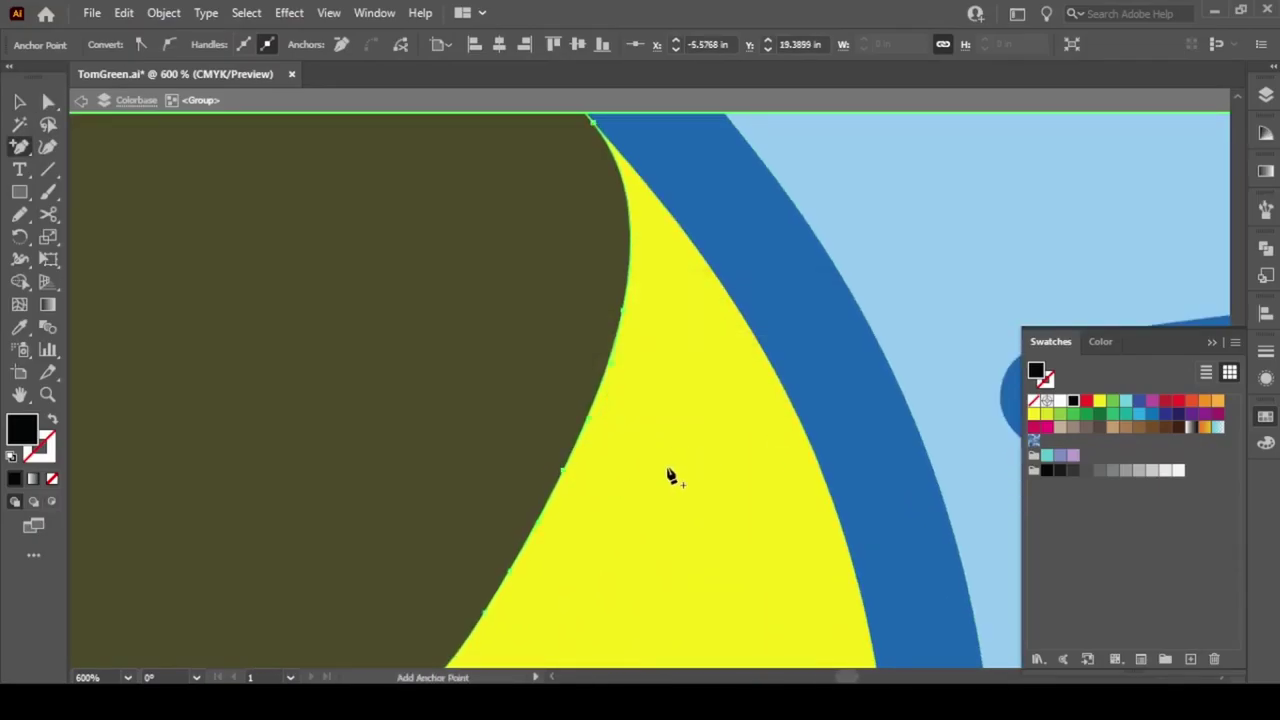
key(a)
drag(595, 410, 771, 371)
scroll(580, 363, down, 3)
drag(575, 340, 509, 434)
scroll(420, 438, left, 3)
scroll(420, 438, down, 5)
drag(460, 611, 706, 289)
scroll(623, 567, right, 3)
scroll(706, 289, up, 3)
key(ctrl+minus)
key(ctrl+minus)
key(ctrl+minus)
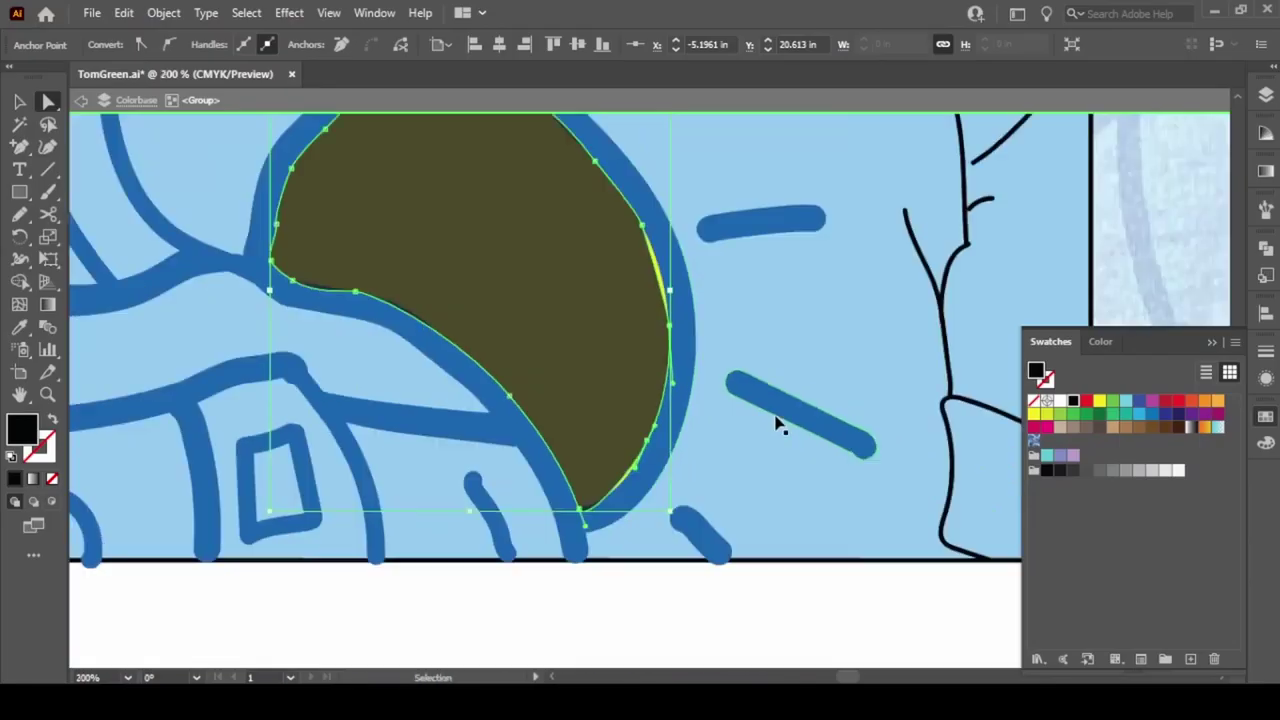
scroll(780, 425, up, 2)
mouse_move(677, 371)
mouse_down()
mouse_move(666, 380)
mouse_move(680, 376)
mouse_up()
scroll(709, 374, down, 5)
Lower the sun shadow's opacity so it reads as a translucent olive tone
click(712, 385)
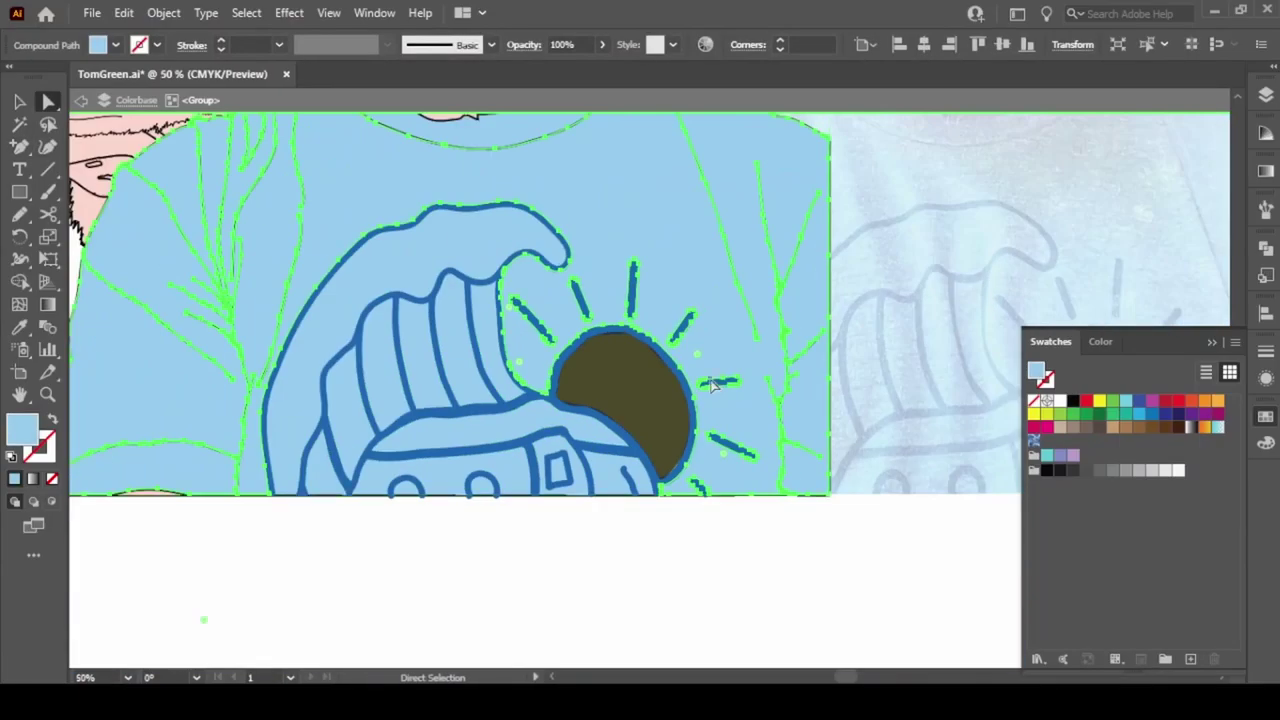
click(601, 44)
drag(562, 78, 545, 78)
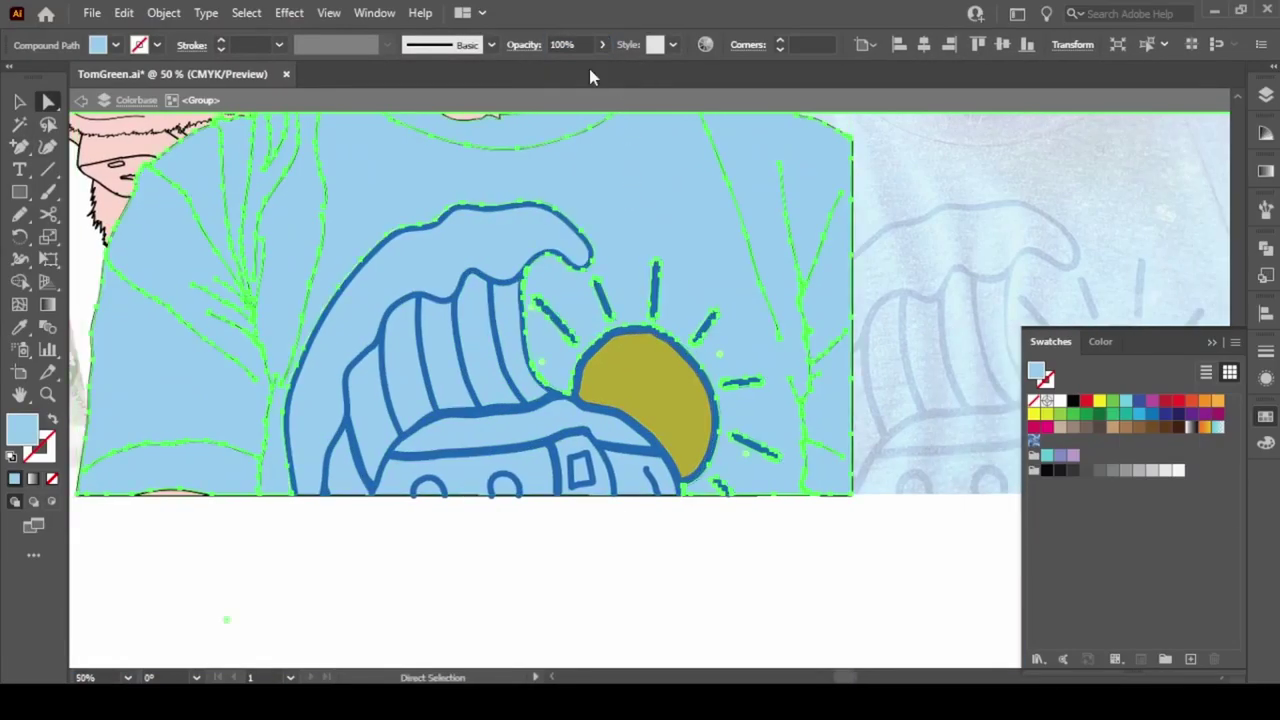
key(ctrl+0)
scroll(440, 250, up, 3)
click(365, 172)
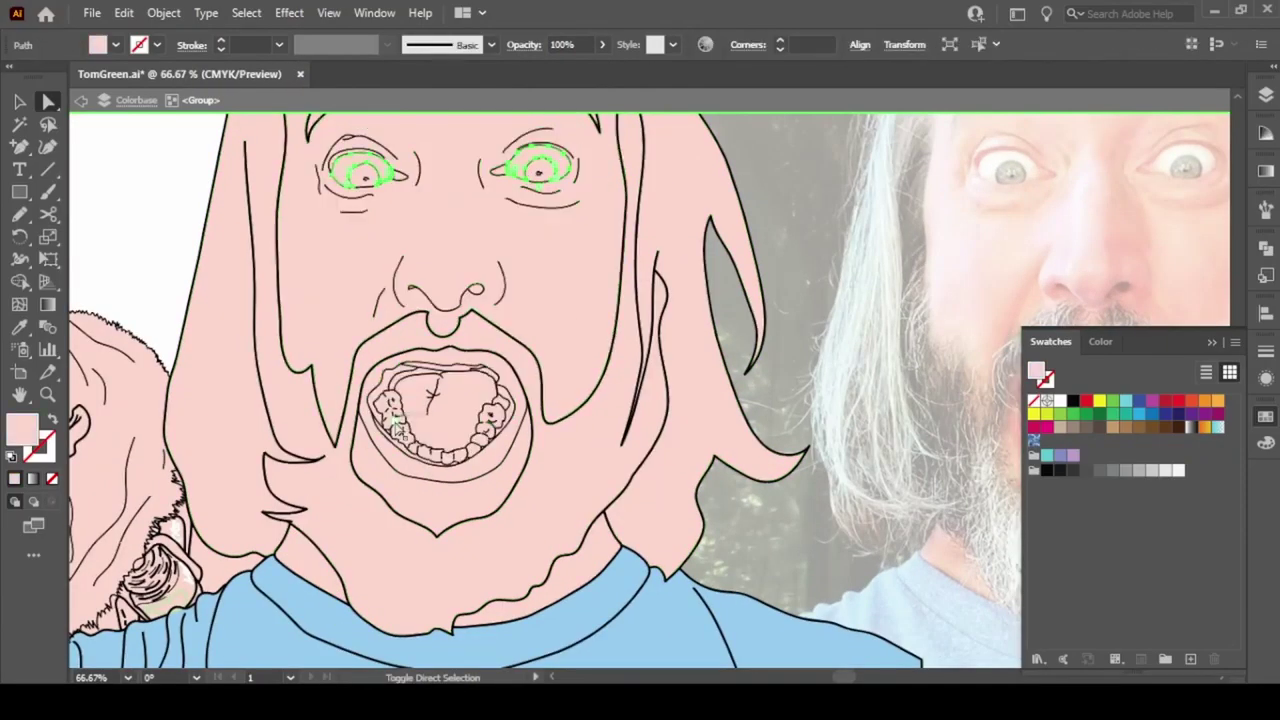
Fill the tooth shape white and sample a colour for the strip above the teeth
scroll(440, 410, up, 5)
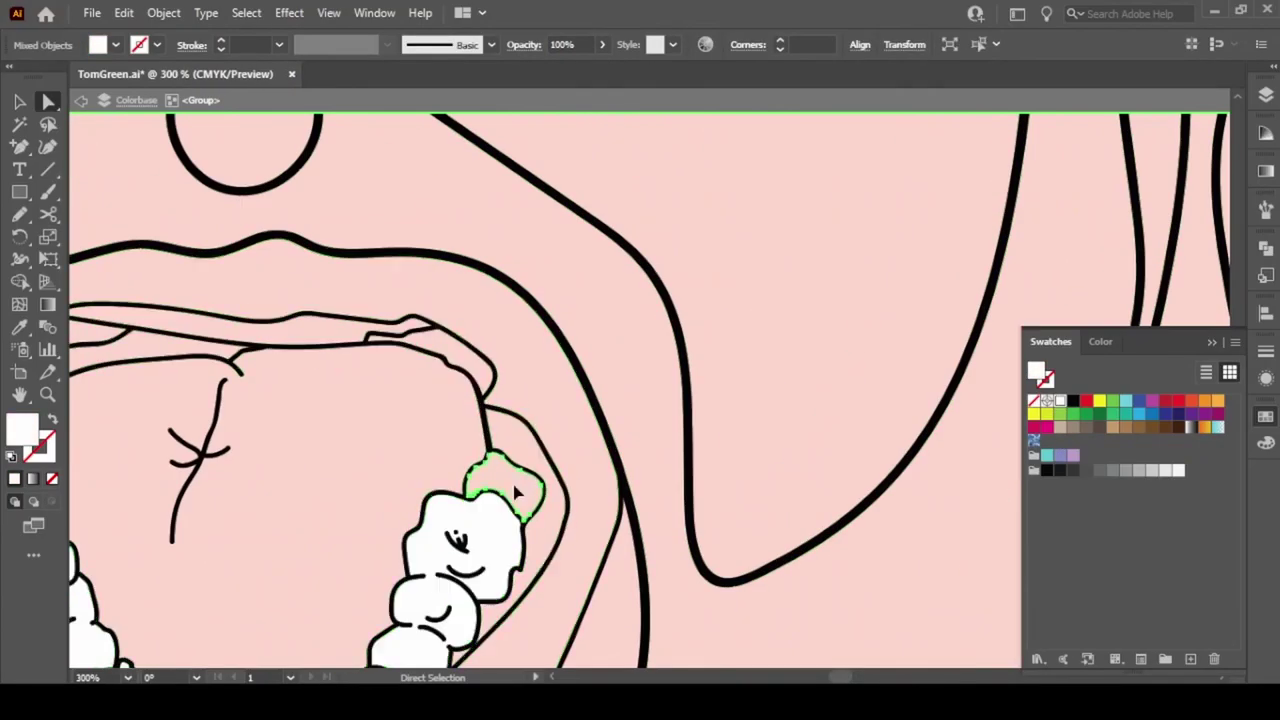
click(286, 329)
key(i)
click(540, 500)
scroll(640, 400, left, 2)
key(v)
Colour the tongue with red sampled from the reference photo
scroll(1137, 251, down, 2)
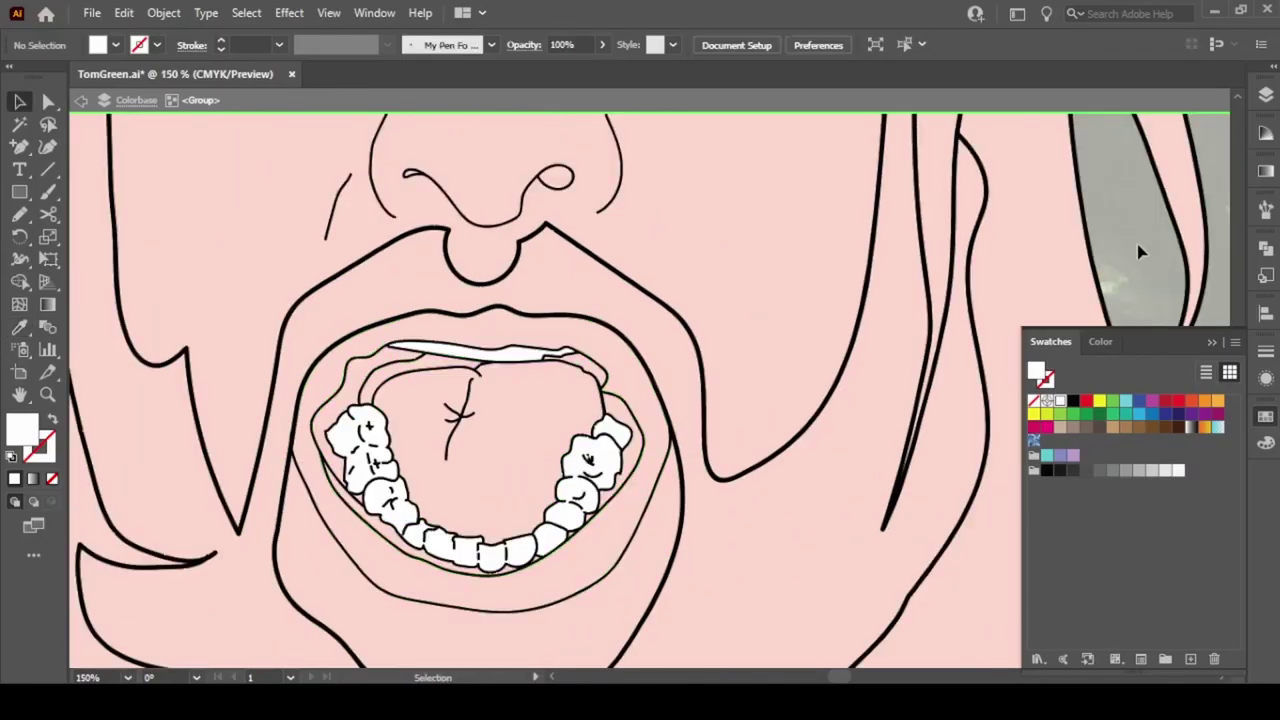
scroll(1137, 251, right, 3)
scroll(1137, 251, left, 3)
click(563, 366)
scroll(389, 180, up, 4)
scroll(400, 400, up, 10)
scroll(668, 415, down, 10)
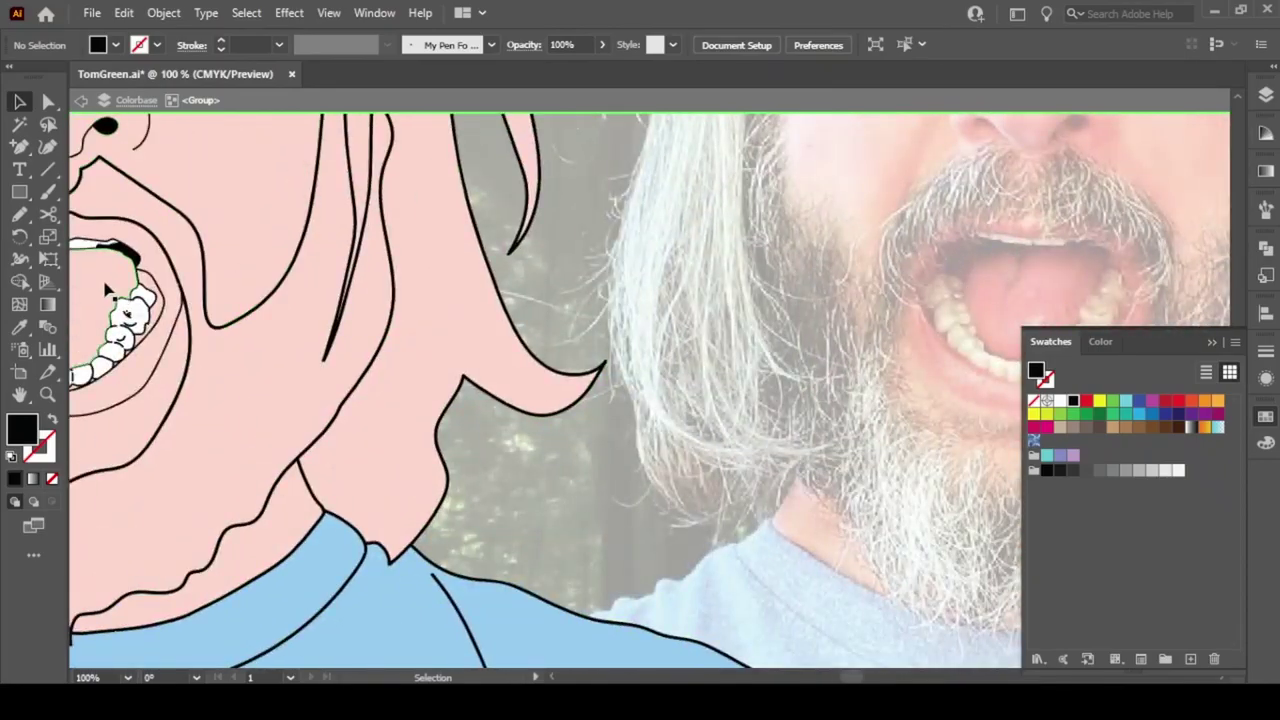
key(i)
click(1050, 296)
key(v)
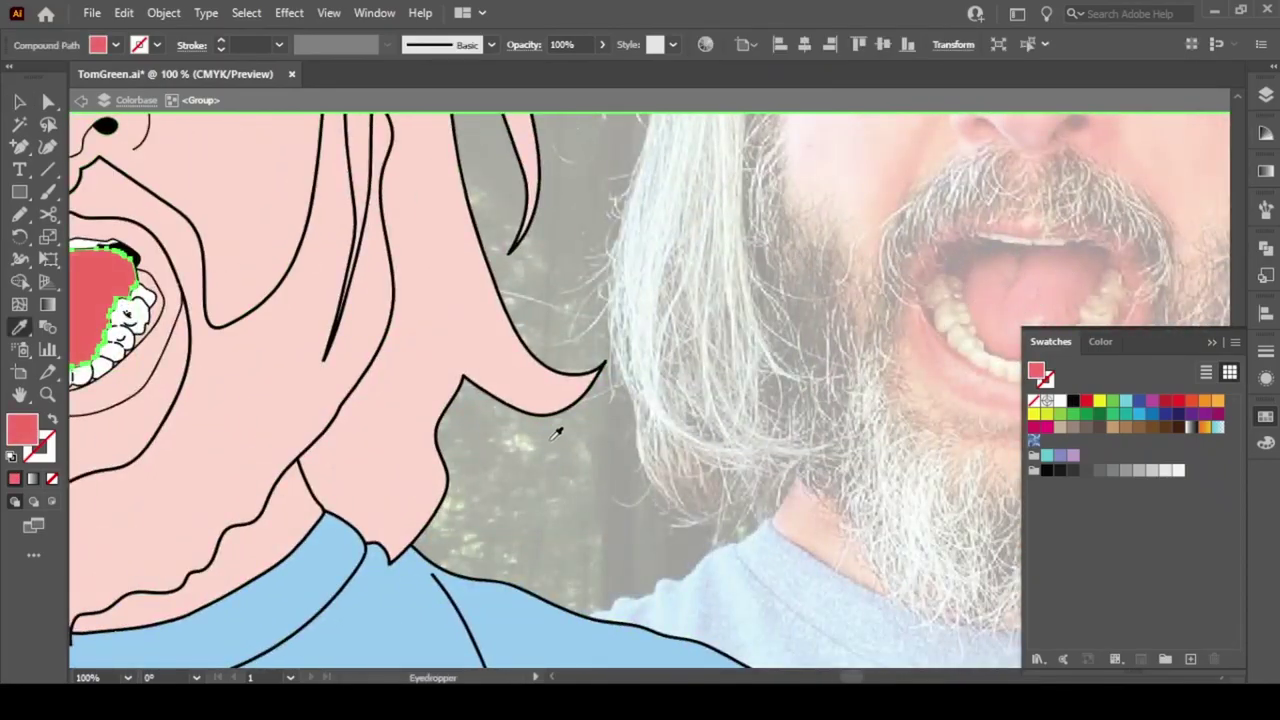
Give the gum the tongue's red, darkened in the Color Picker
click(551, 449)
scroll(551, 449, up, 10)
scroll(345, 397, up, 5)
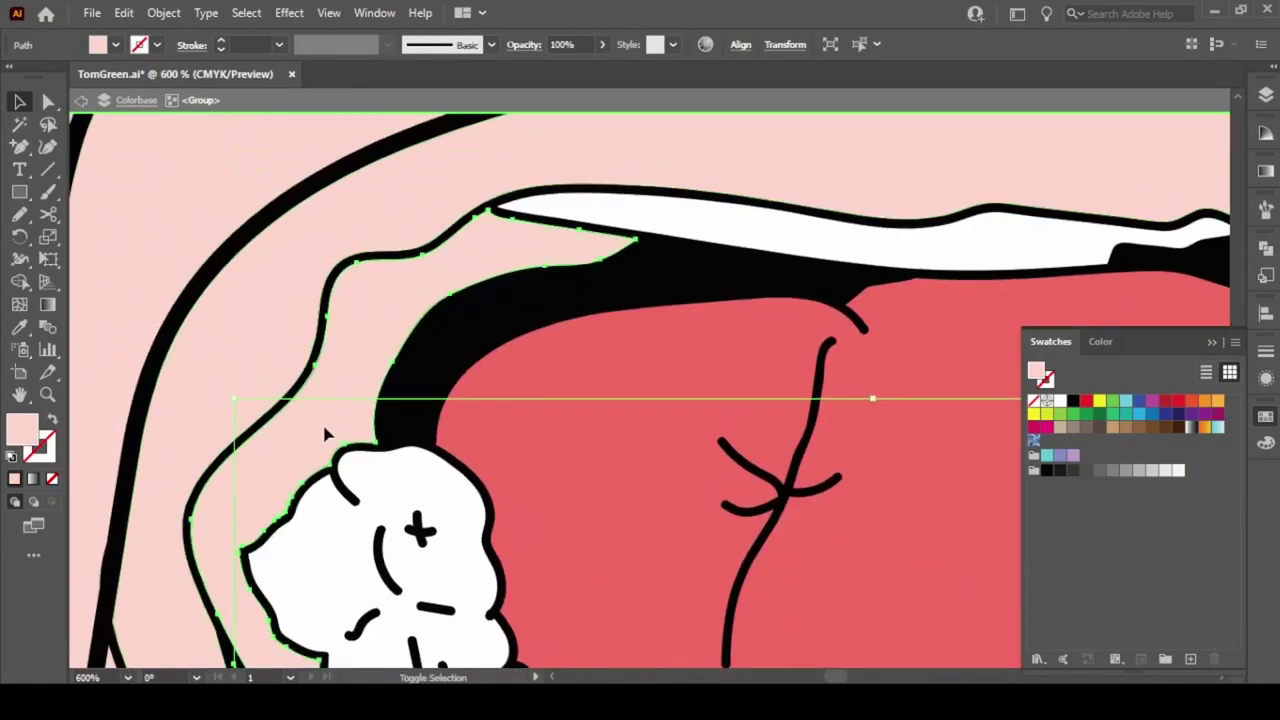
key(i)
click(871, 391)
double_click(22, 430)
key(Return)
scroll(853, 370, down, 10)
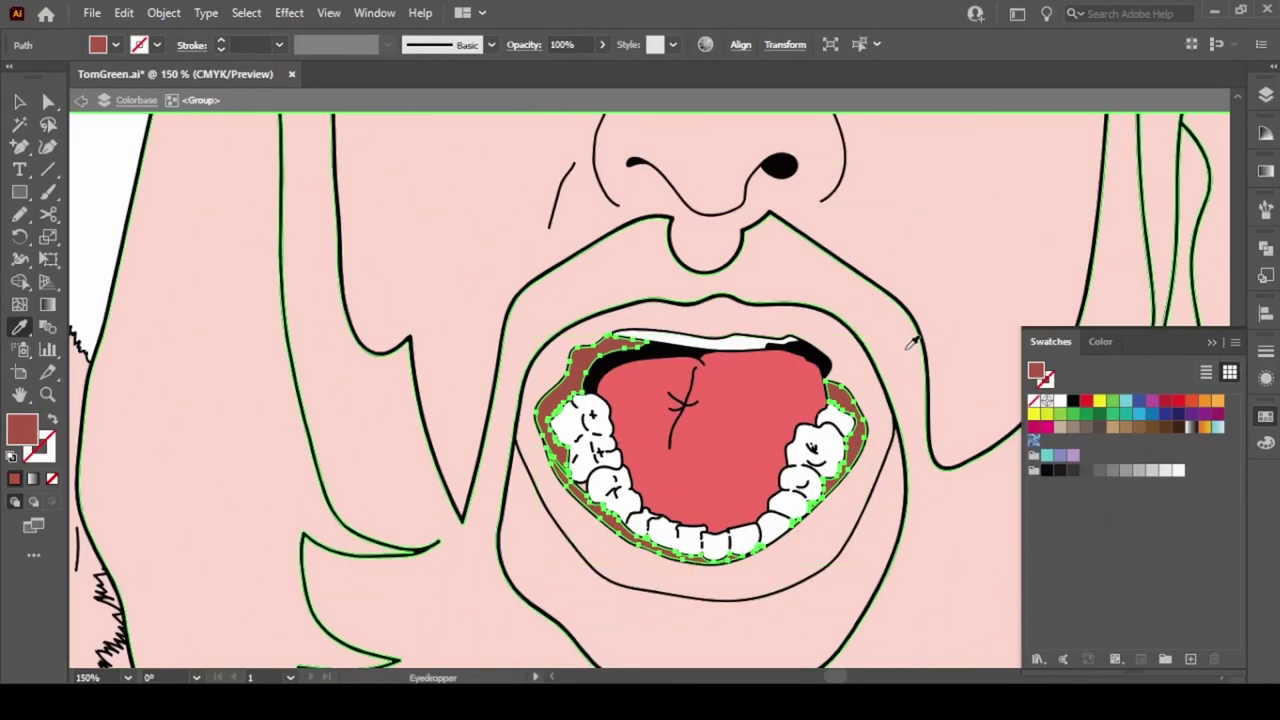
scroll(1057, 277, right, 10)
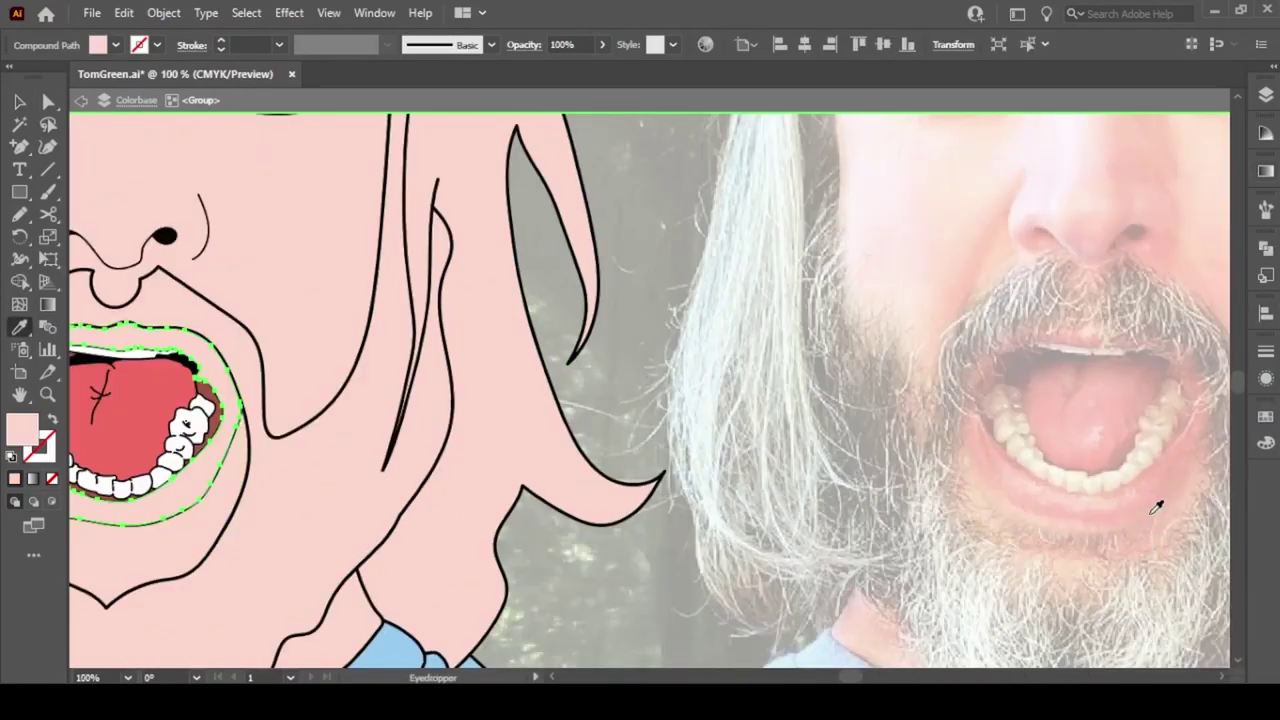
Apply the photo's coral-red lip colour to the lips
click(1069, 509)
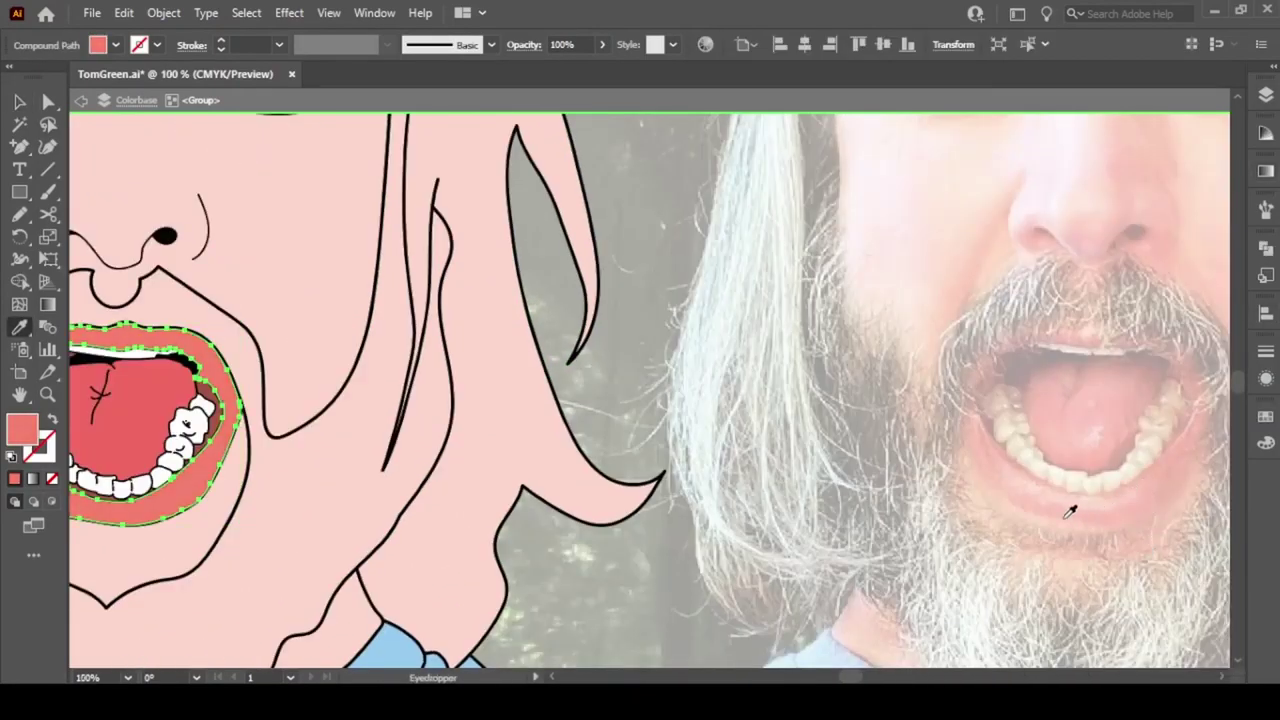
scroll(1037, 486, left, 3)
scroll(1029, 503, down, 3)
scroll(572, 586, down, 5)
scroll(572, 586, up, 5)
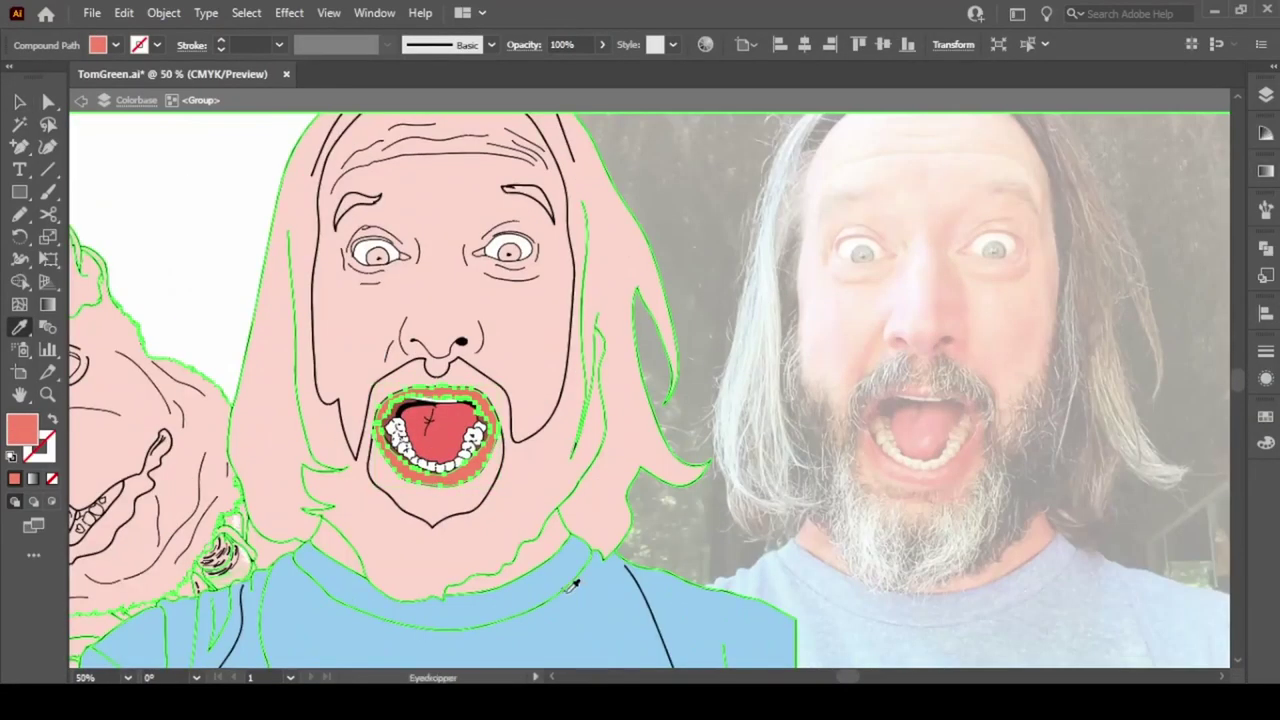
Fill the hair and beard with the black swatch
key(v)
shift+click(491, 560)
click(1266, 416)
click(1073, 400)
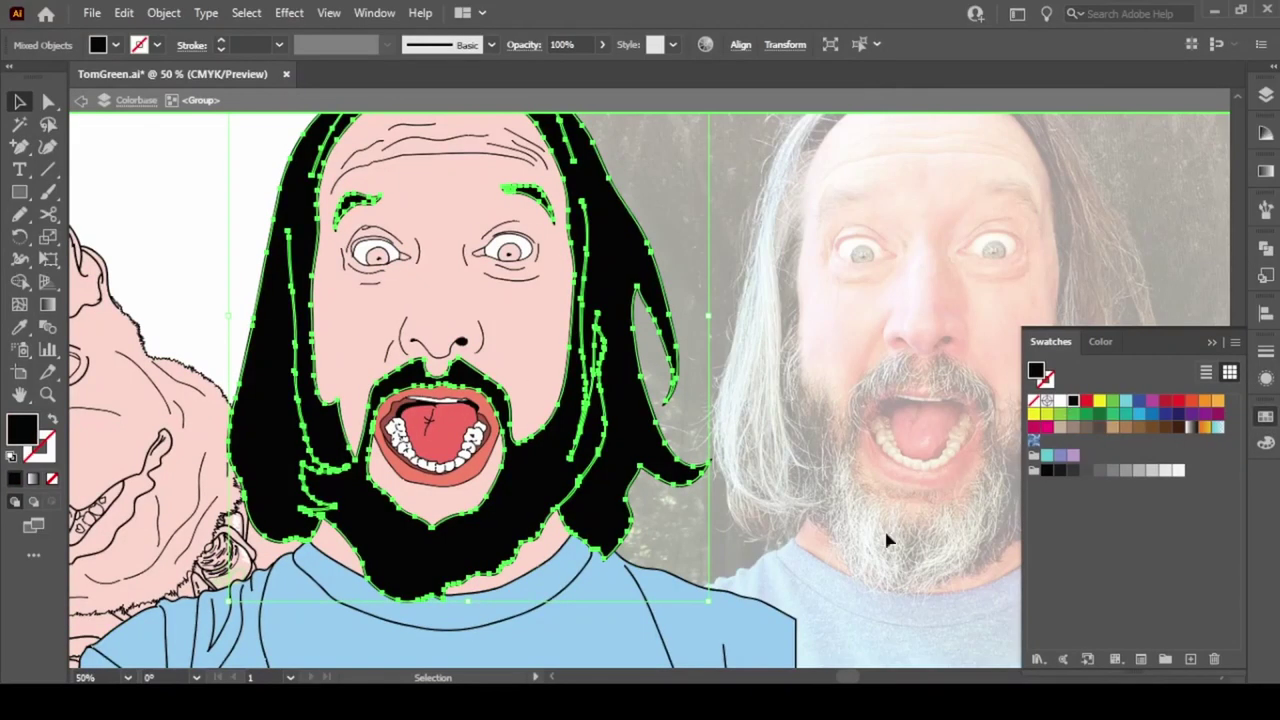
scroll(500, 640, down, 3)
scroll(500, 651, left, 6)
Select the chin outline path and its curve anchors, then deselect it
click(697, 392)
scroll(697, 392, up, 5)
key(ctrl+shift+a)
key(a)
scroll(647, 428, up, 4)
click(651, 538)
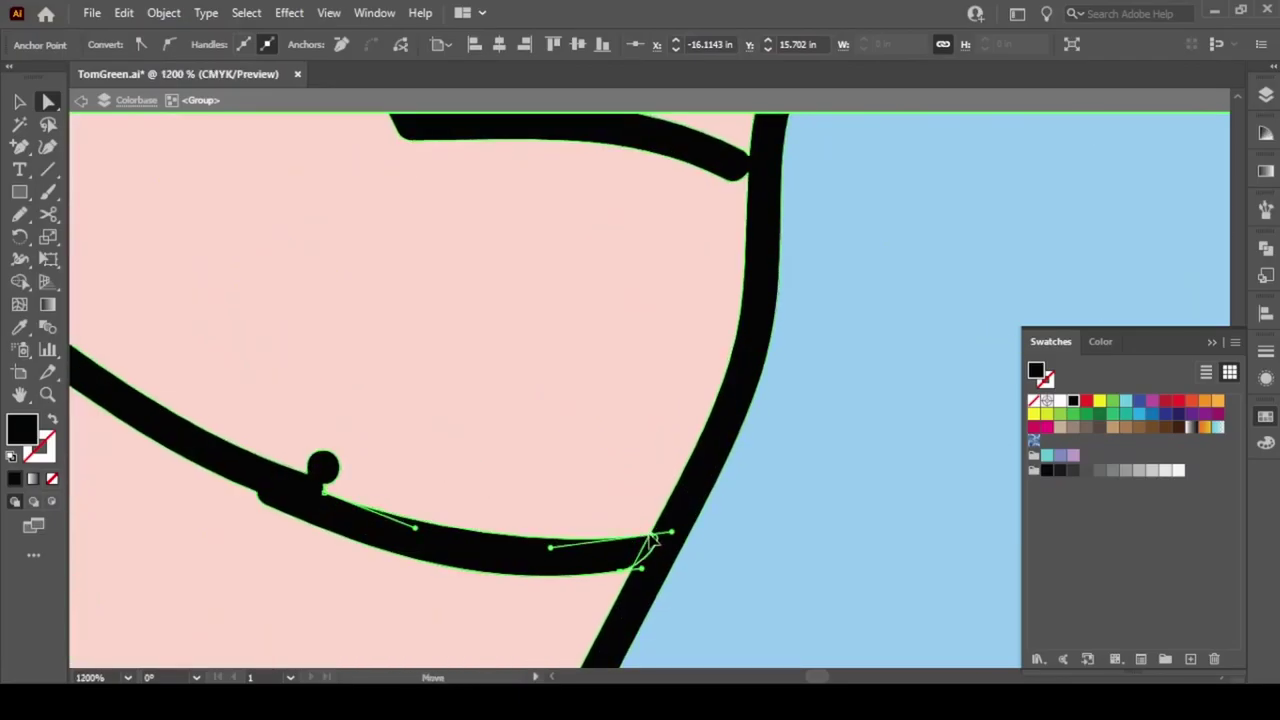
click(324, 488)
click(274, 508)
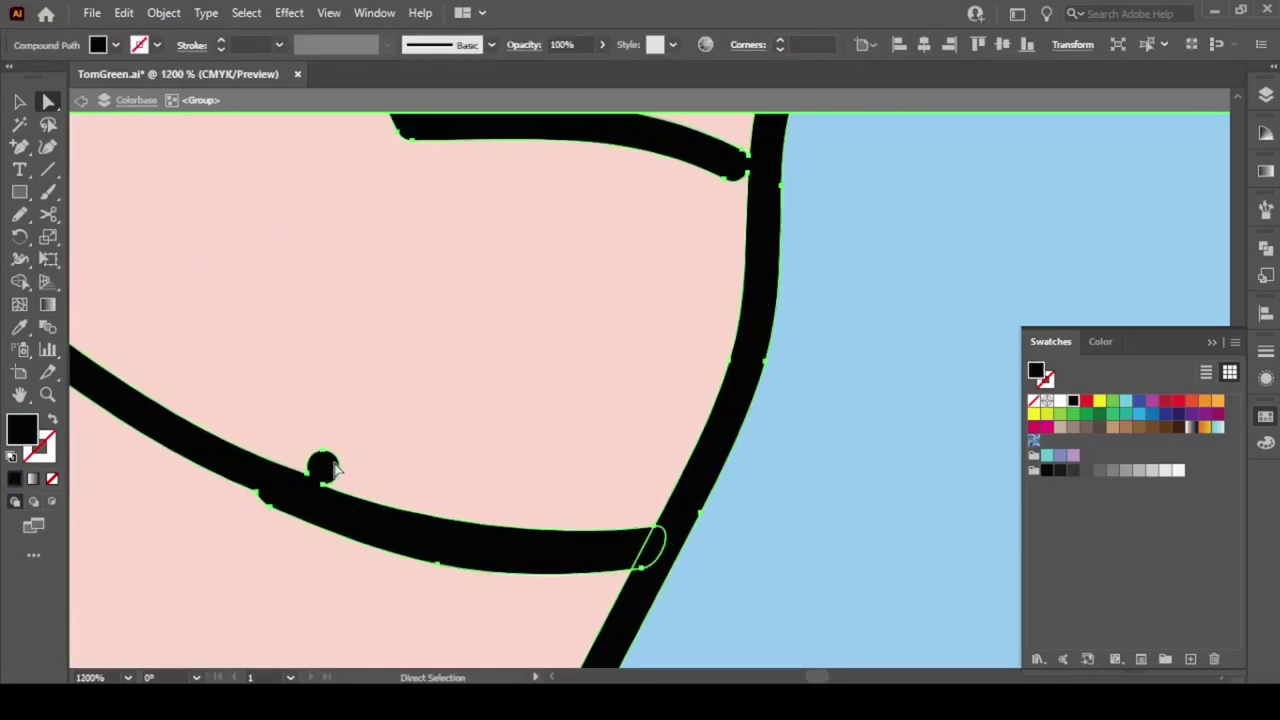
scroll(701, 538, down, 6)
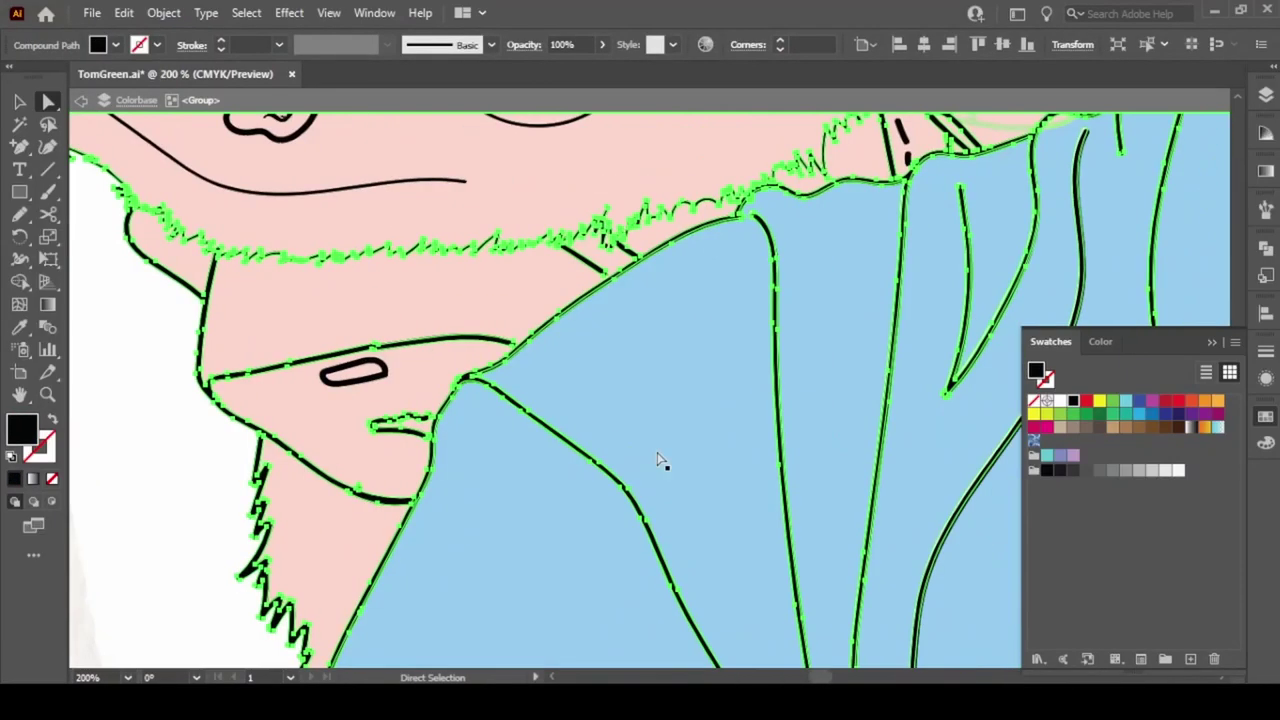
scroll(443, 300, down, 2)
click(216, 607)
scroll(216, 607, down, 3)
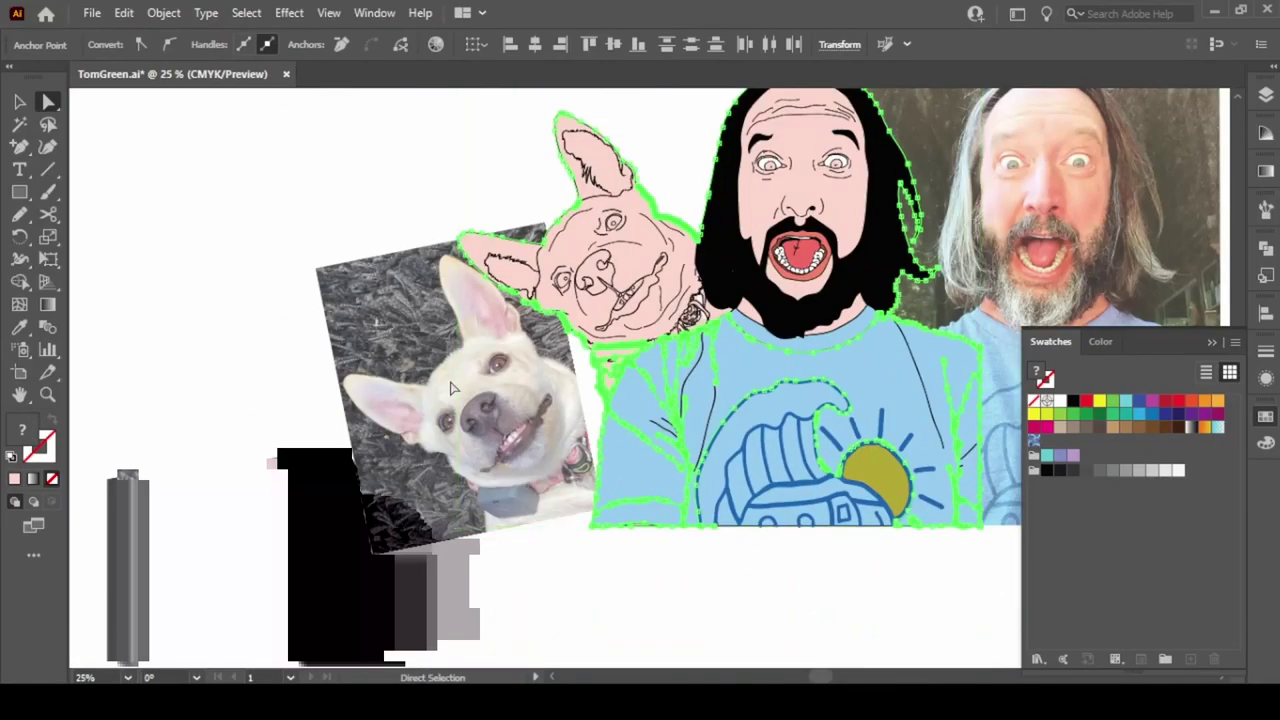
Isolate the man-and-dog artwork group for editing
click(164, 12)
key(ctrl+shift+F9)
click(800, 592)
key(ctrl+shift+F9)
scroll(576, 346, up, 3)
right_click(576, 346)
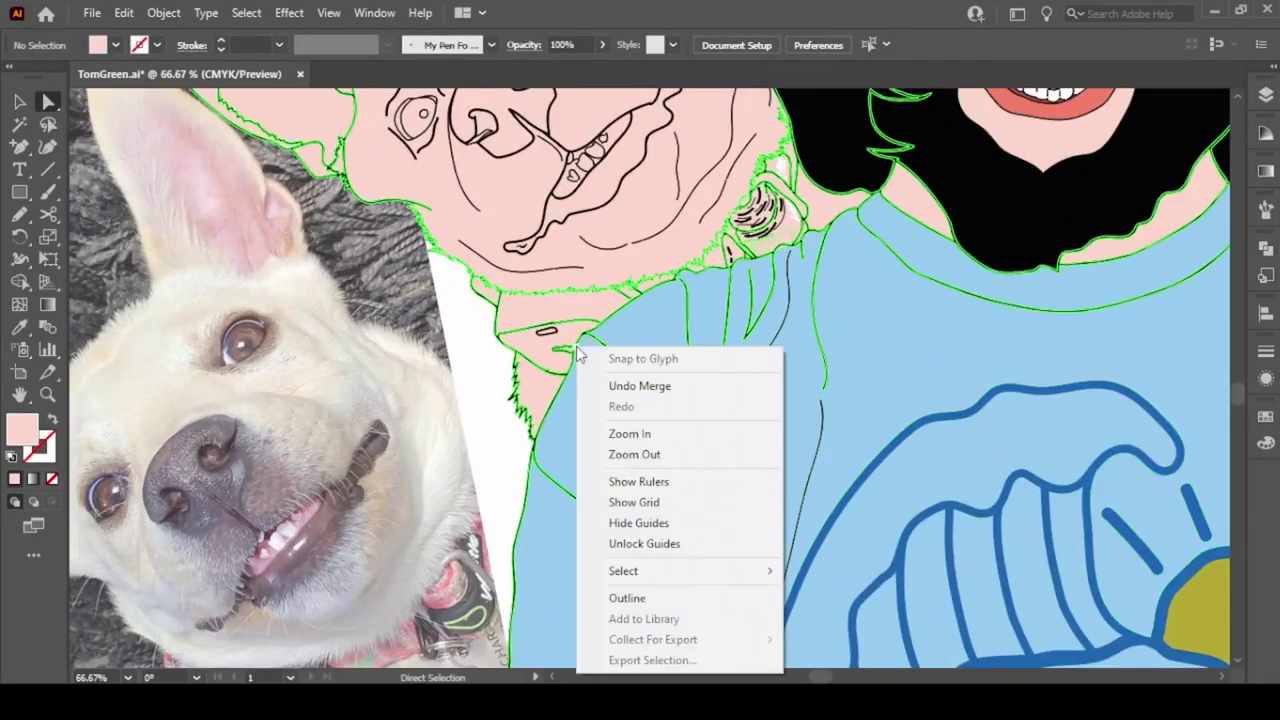
right_click(585, 350)
click(694, 486)
key(v)
key(ctrl+equal)
key(ctrl+equal)
key(ctrl+equal)
Recolour the collar tag mark in the Color Picker and eyedrop the collar's pink
click(352, 420)
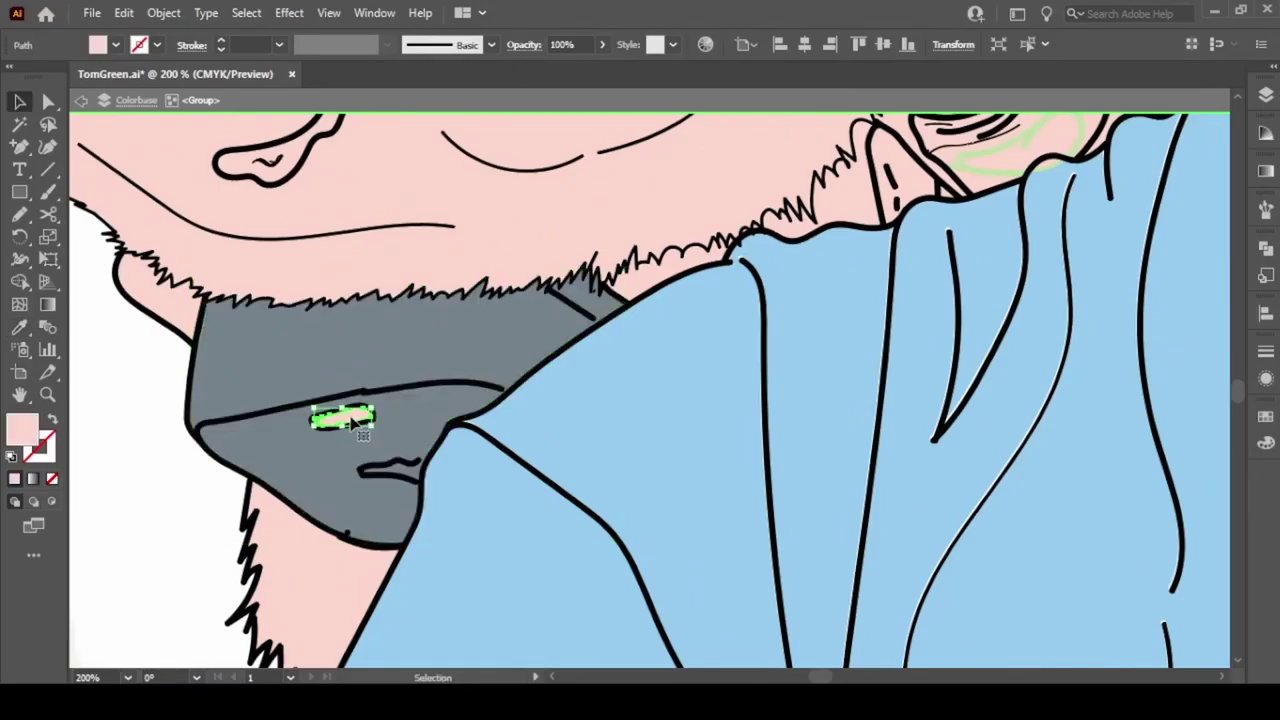
double_click(35, 430)
click(1157, 289)
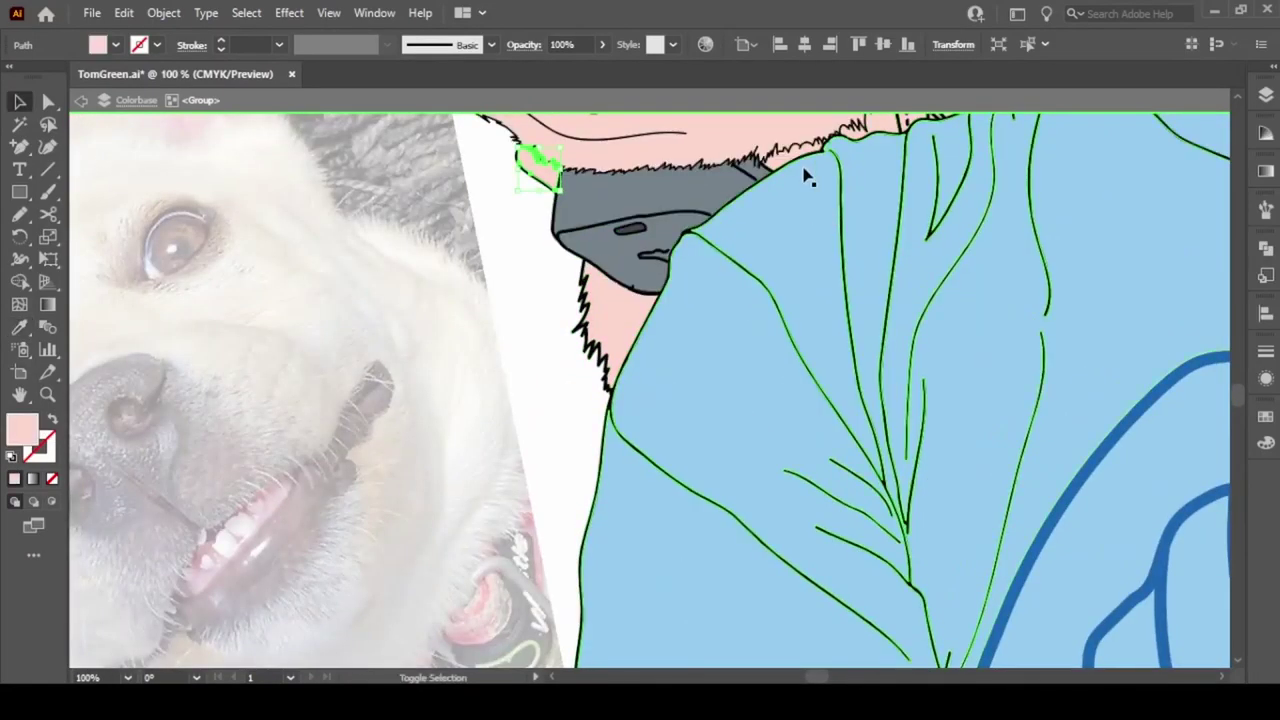
shift+click(808, 176)
scroll(990, 380, up, 5)
shift+click(1010, 378)
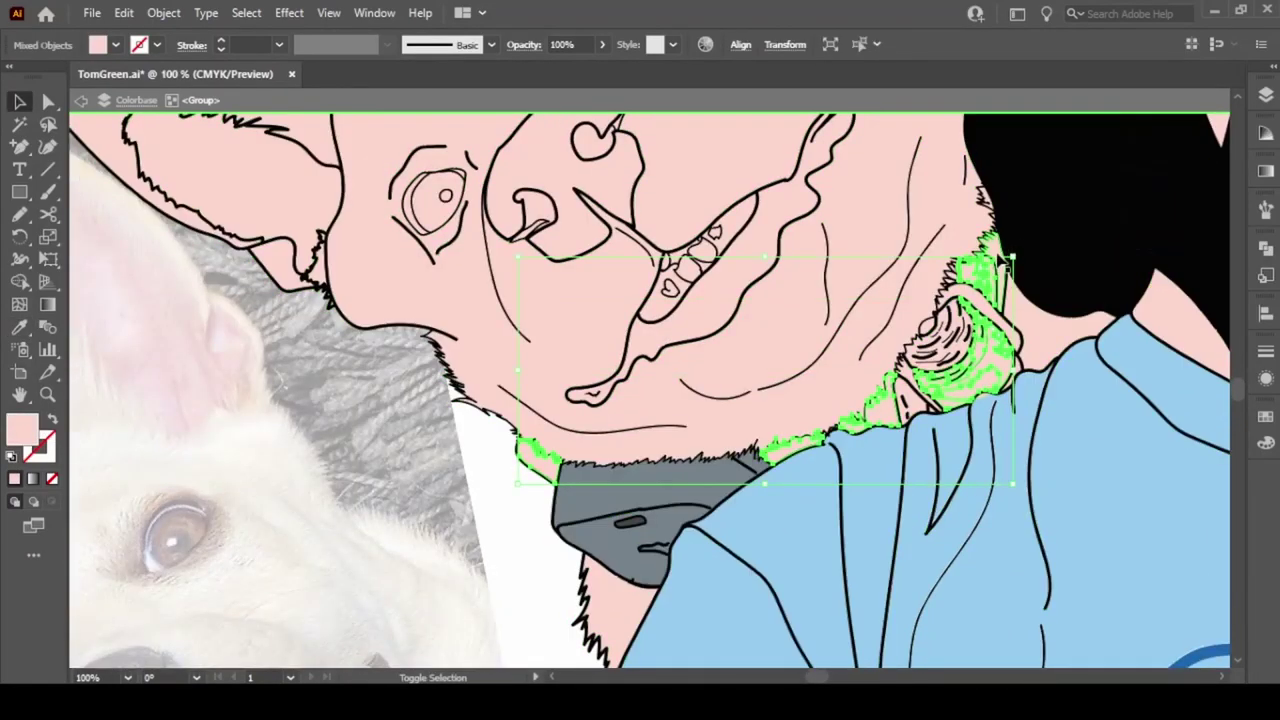
key(i)
click(877, 449)
Eyedrop dark colours from the photo onto the collar pieces
scroll(876, 453, down, 3)
scroll(491, 606, down, 3)
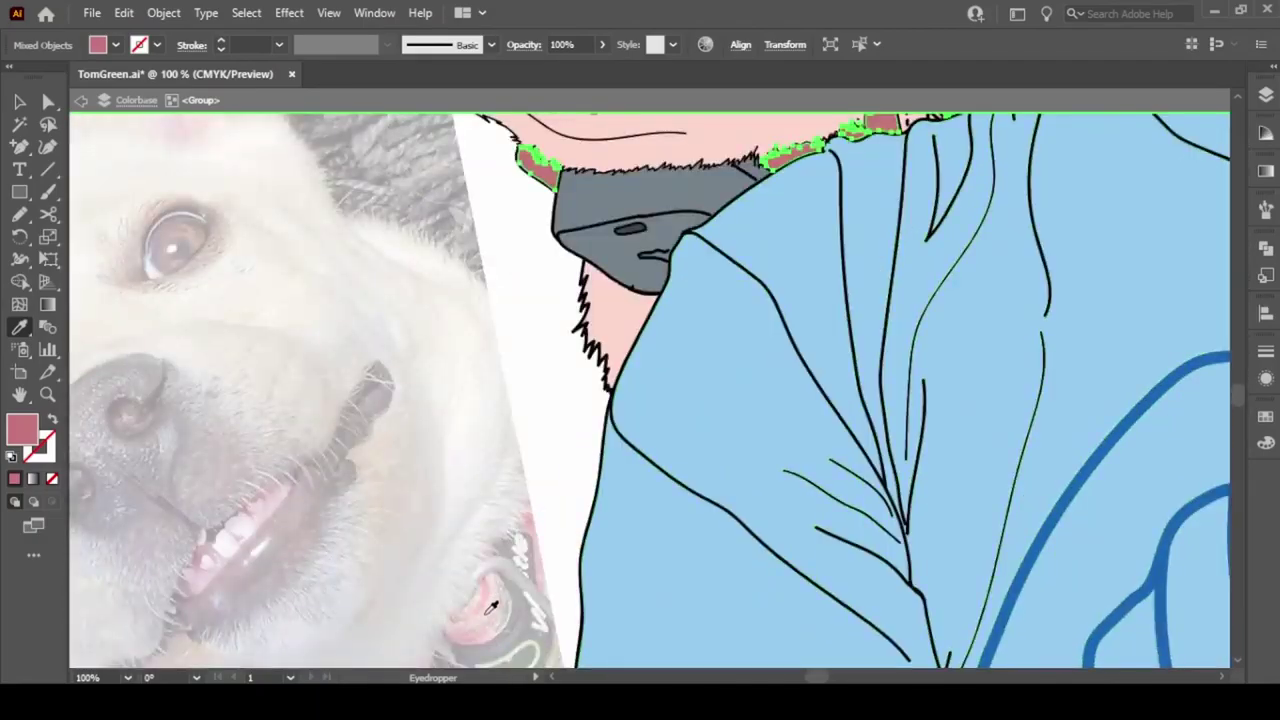
scroll(491, 534, up, 5)
scroll(914, 360, down, 8)
ctrl+click(914, 360)
scroll(452, 449, up, 8)
click(452, 449)
scroll(1000, 400, up, 4)
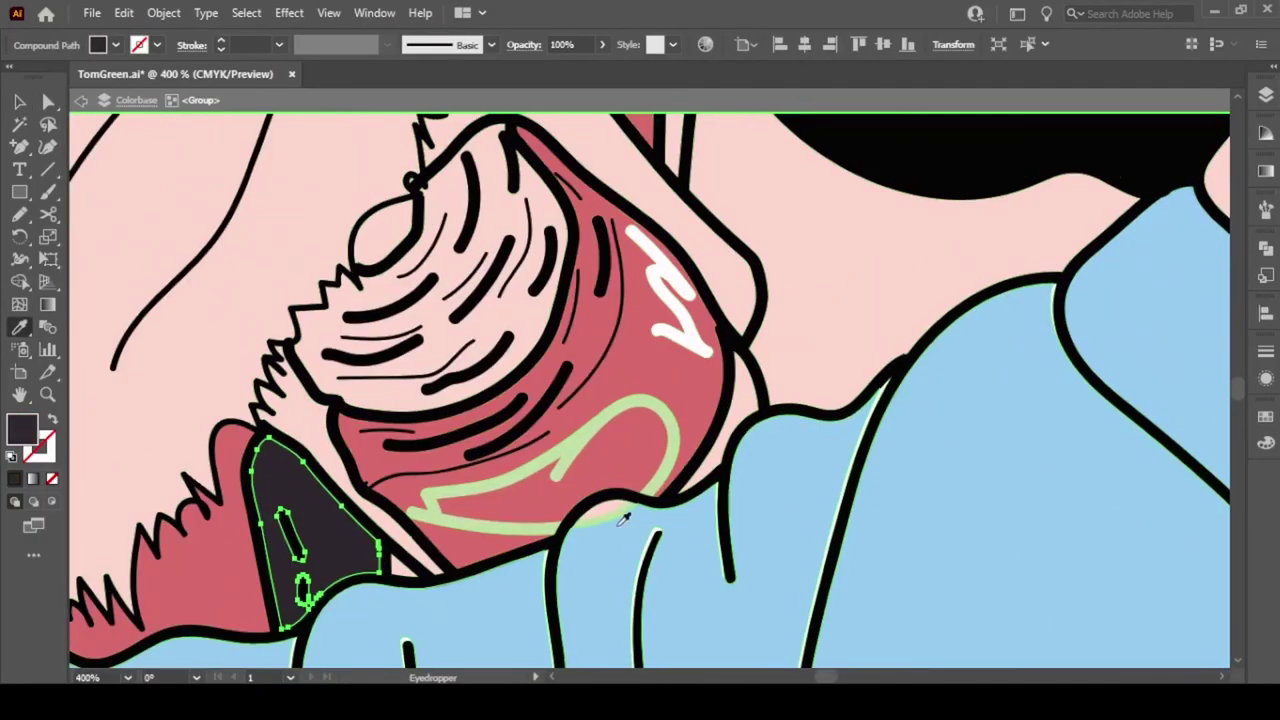
Fill the dog's open mouth with the dark grey swatch
key(v)
click(996, 432)
scroll(785, 343, down, 3)
scroll(785, 343, down, 3)
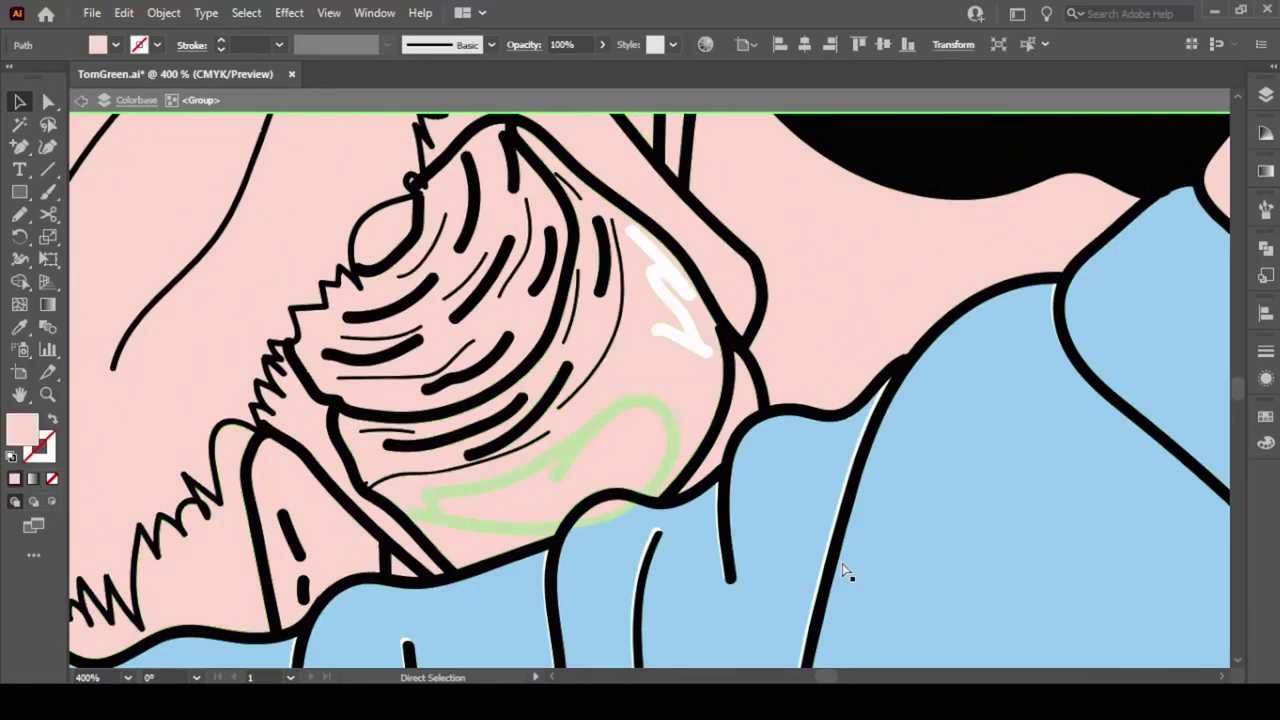
click(408, 371)
click(1266, 416)
click(1060, 470)
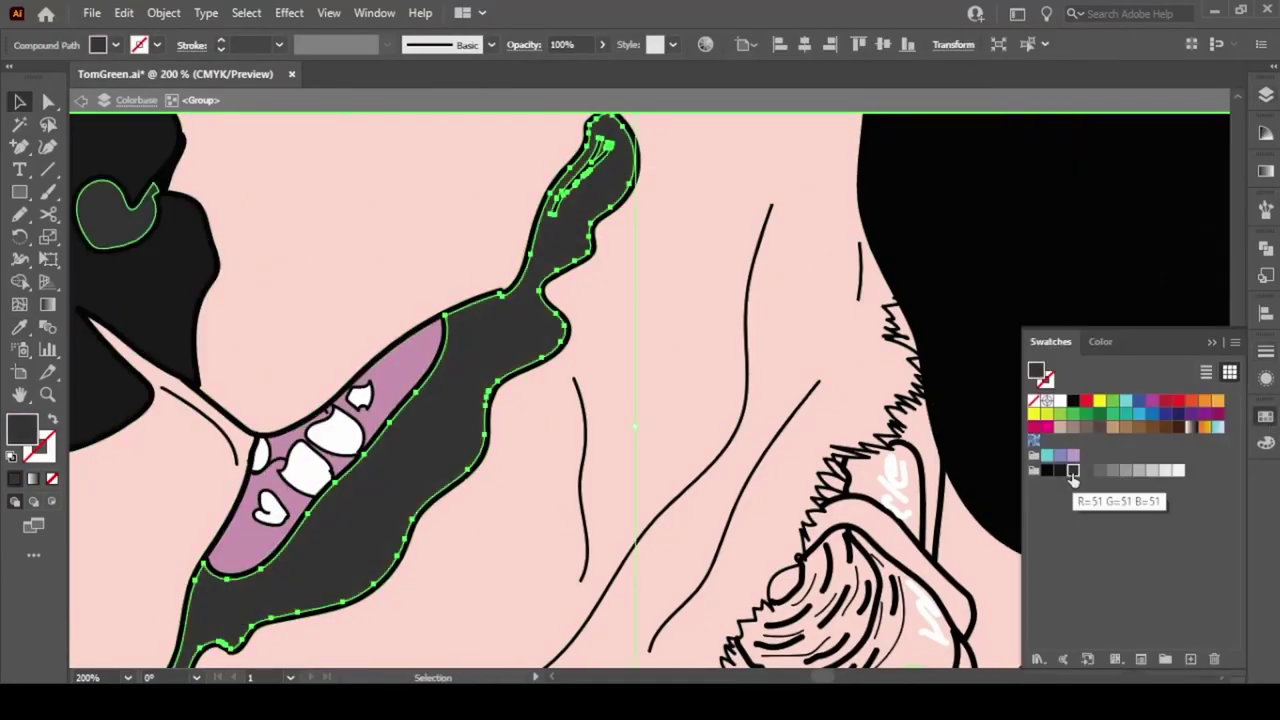
key(ctrl+minus)
key(ctrl+minus)
key(ctrl+minus)
key(ctrl+minus)
Fill the collar fringe pieces magenta and lighten it with the colour sliders
scroll(423, 563, up, 2)
click(423, 563)
scroll(493, 330, down, 3)
click(493, 330)
scroll(493, 330, up, 4)
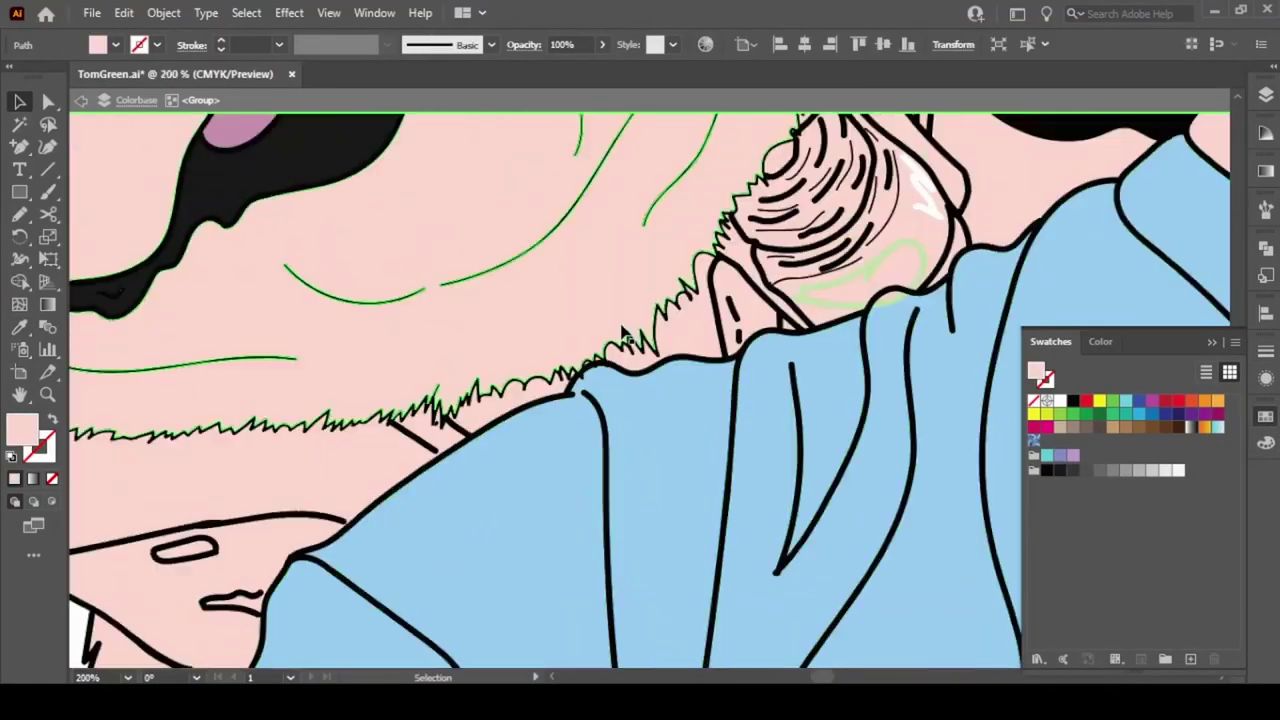
scroll(866, 222, up, 3)
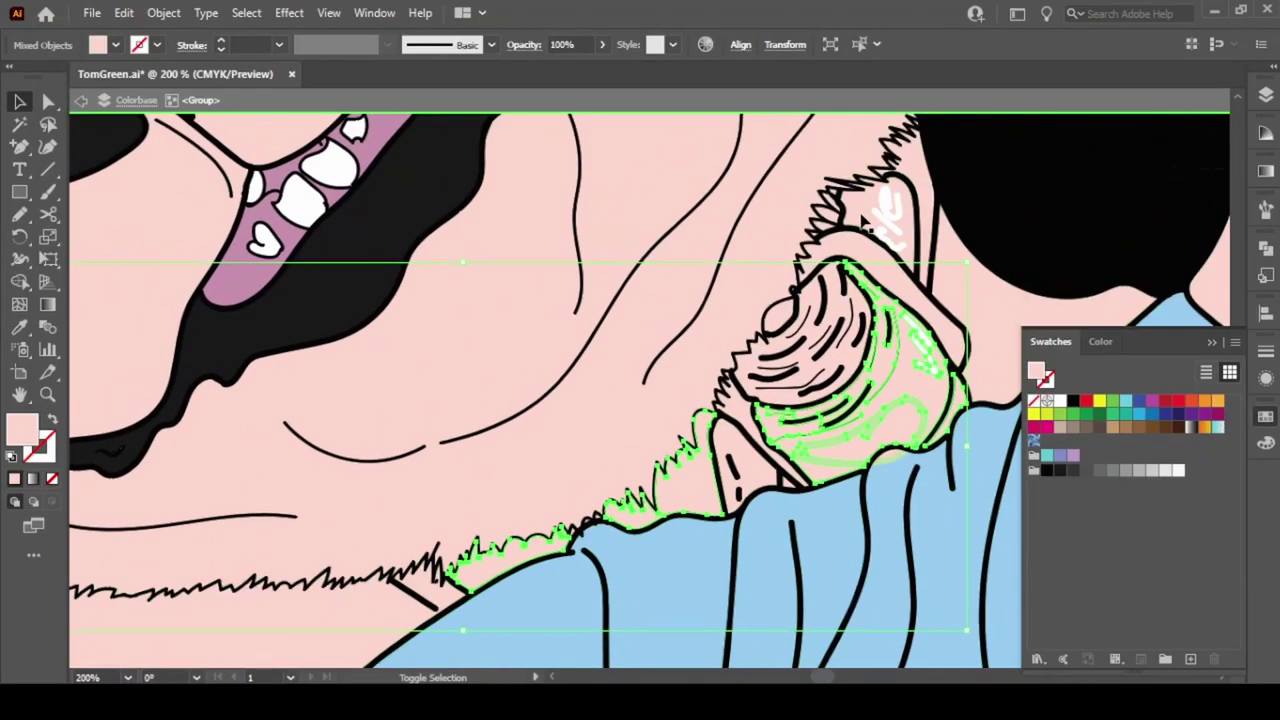
click(1155, 408)
click(1100, 341)
drag(1195, 398, 1152, 404)
Give the collar buckle shapes a dark gradient fill
click(753, 464)
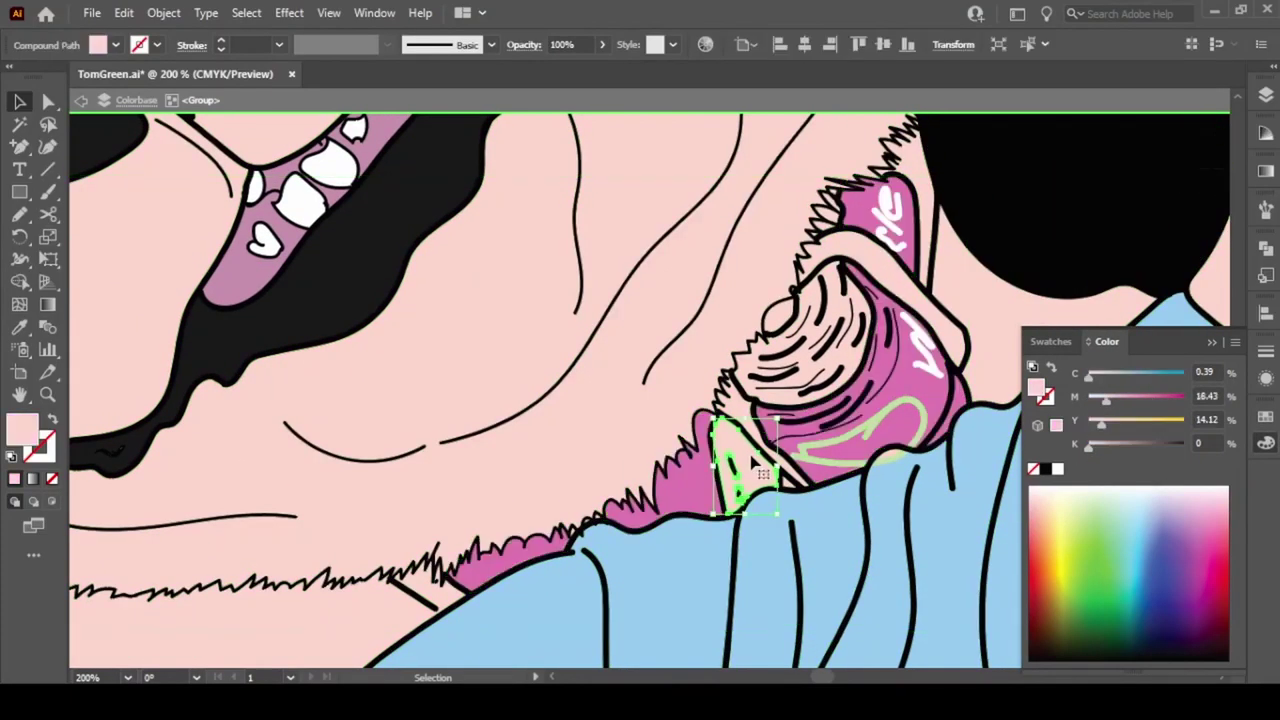
click(745, 450)
click(33, 478)
scroll(423, 665, down, 9)
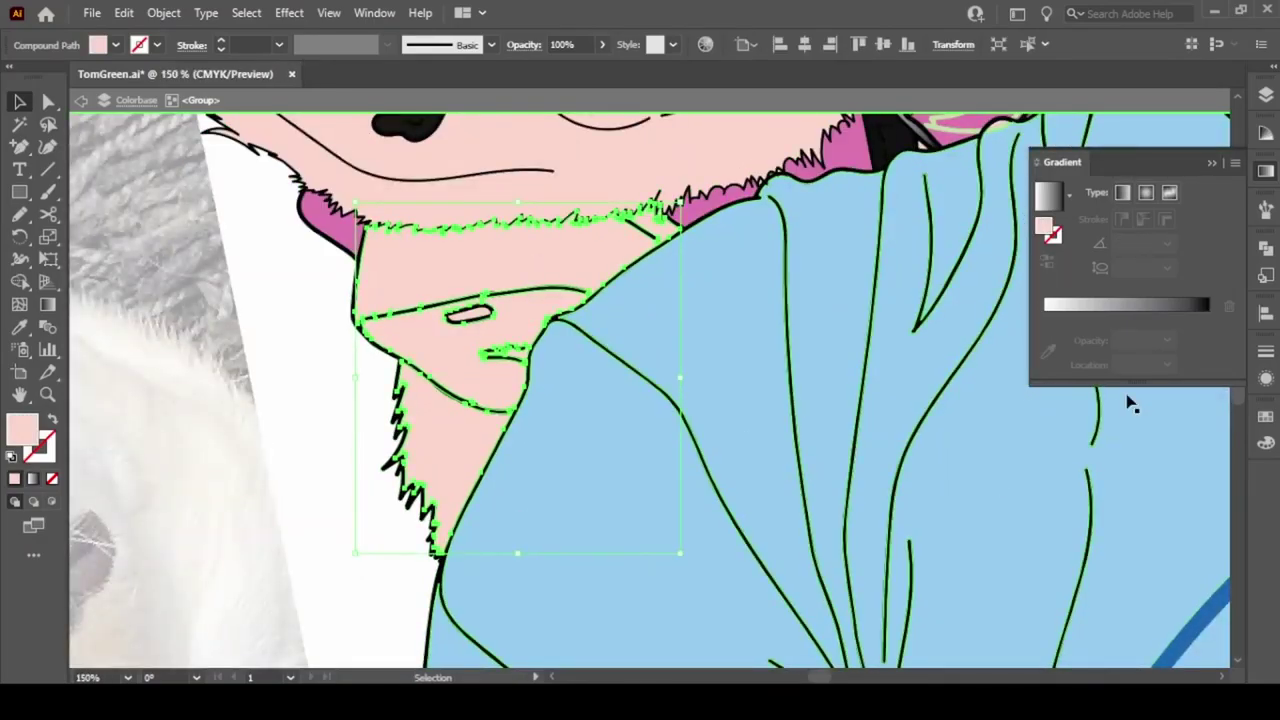
click(309, 509)
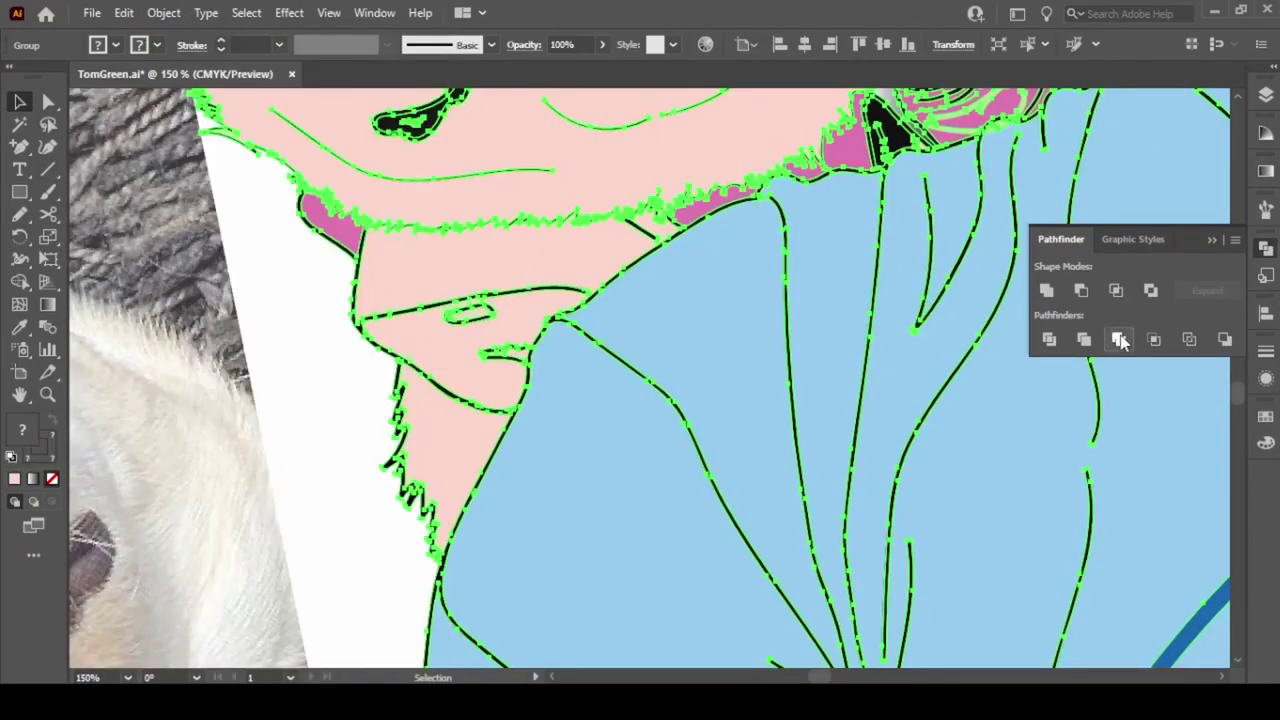
Colour the collar tag slate grey, sampled from the photo and confirmed in the Color Picker
click(477, 371)
key(i)
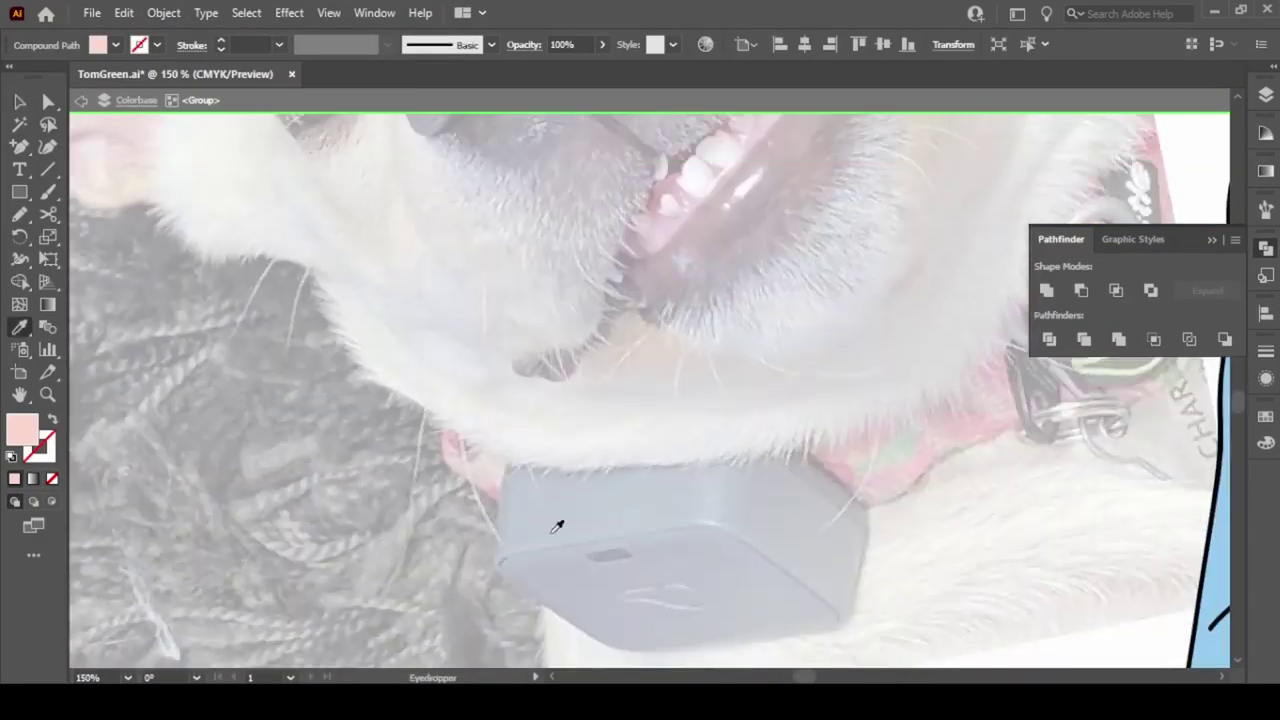
click(557, 527)
key(v)
double_click(22, 430)
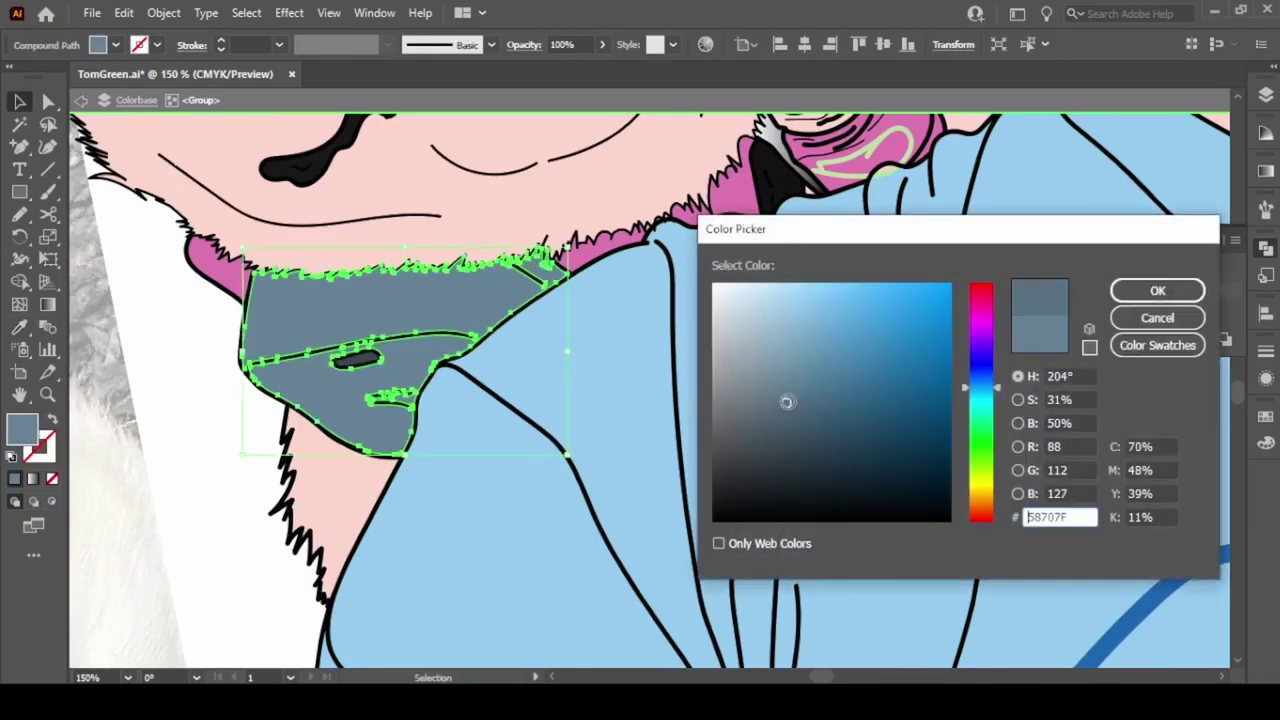
key(Return)
Select the collar buckle, the small light-green collar mark and the dog's head together
scroll(491, 580, up, 5)
scroll(400, 610, right, 3)
click(586, 529)
scroll(560, 480, up, 5)
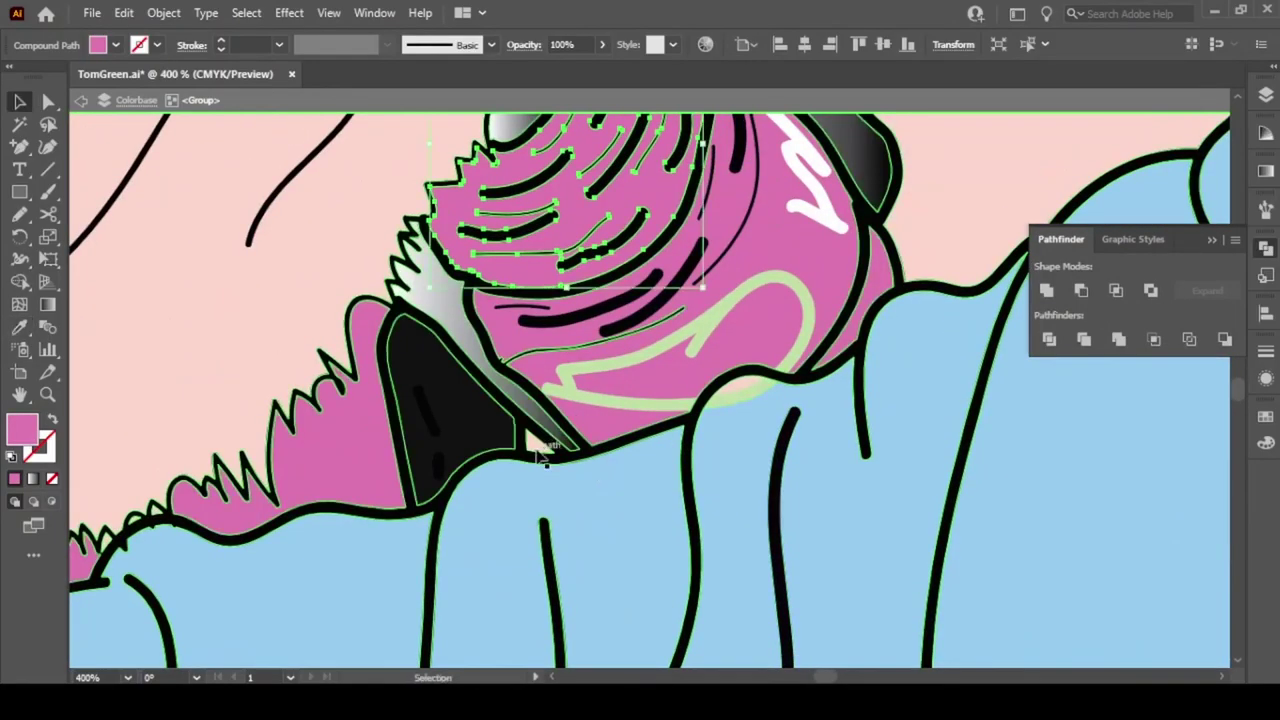
click(766, 423)
scroll(700, 450, up, 2)
click(737, 508)
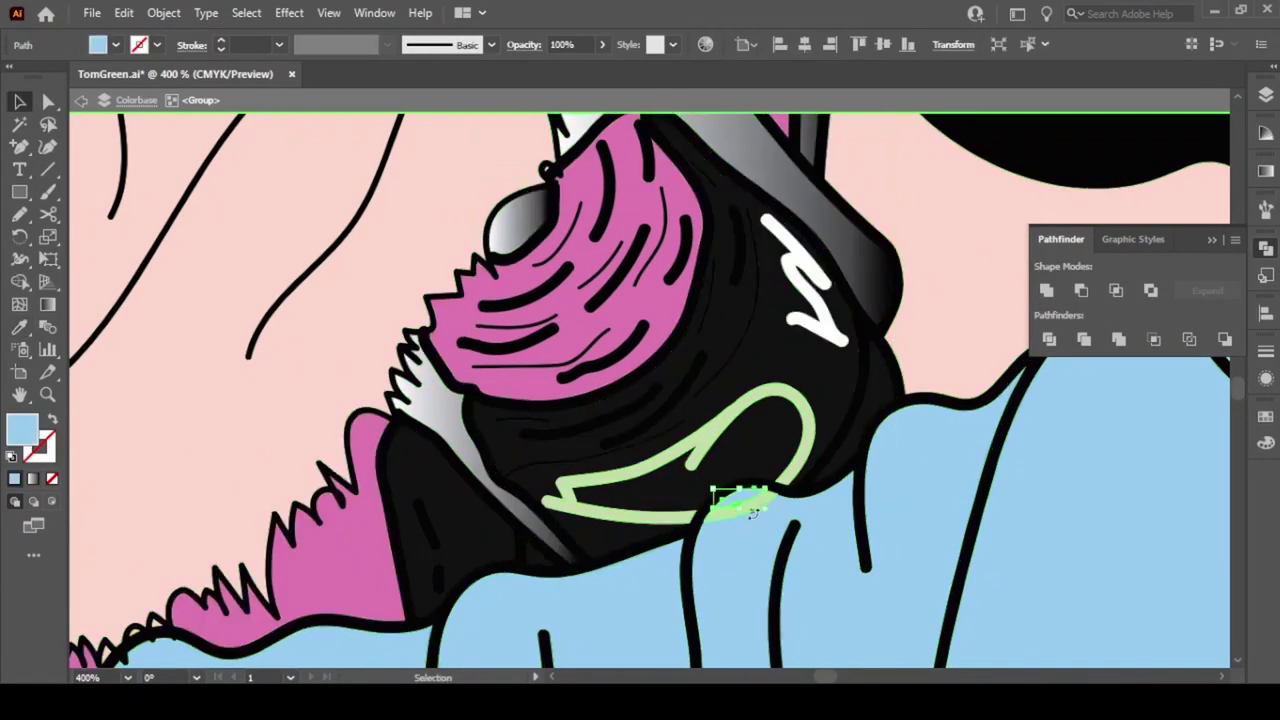
scroll(776, 360, down, 3)
scroll(737, 429, down, 7)
shift+click(575, 357)
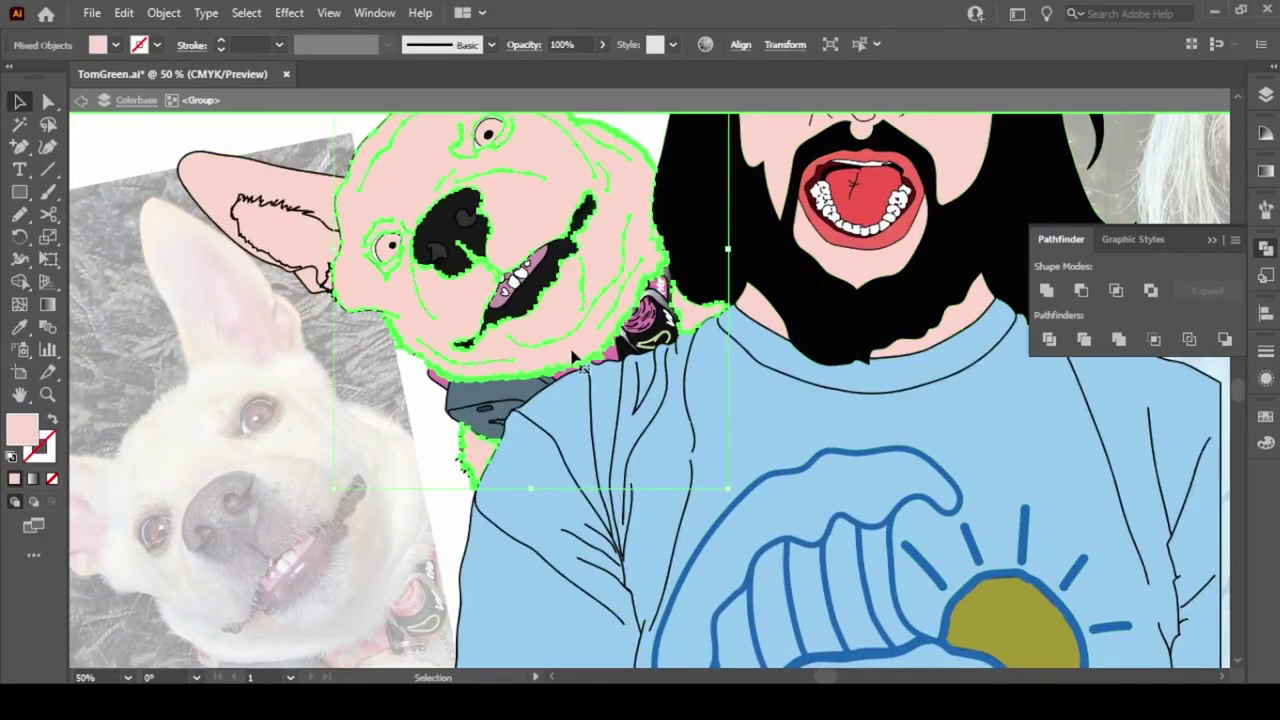
Eyedrop the dog's off-white fur colour from the photo onto the selection
scroll(575, 357, up, 3)
key(i)
click(329, 534)
click(400, 606)
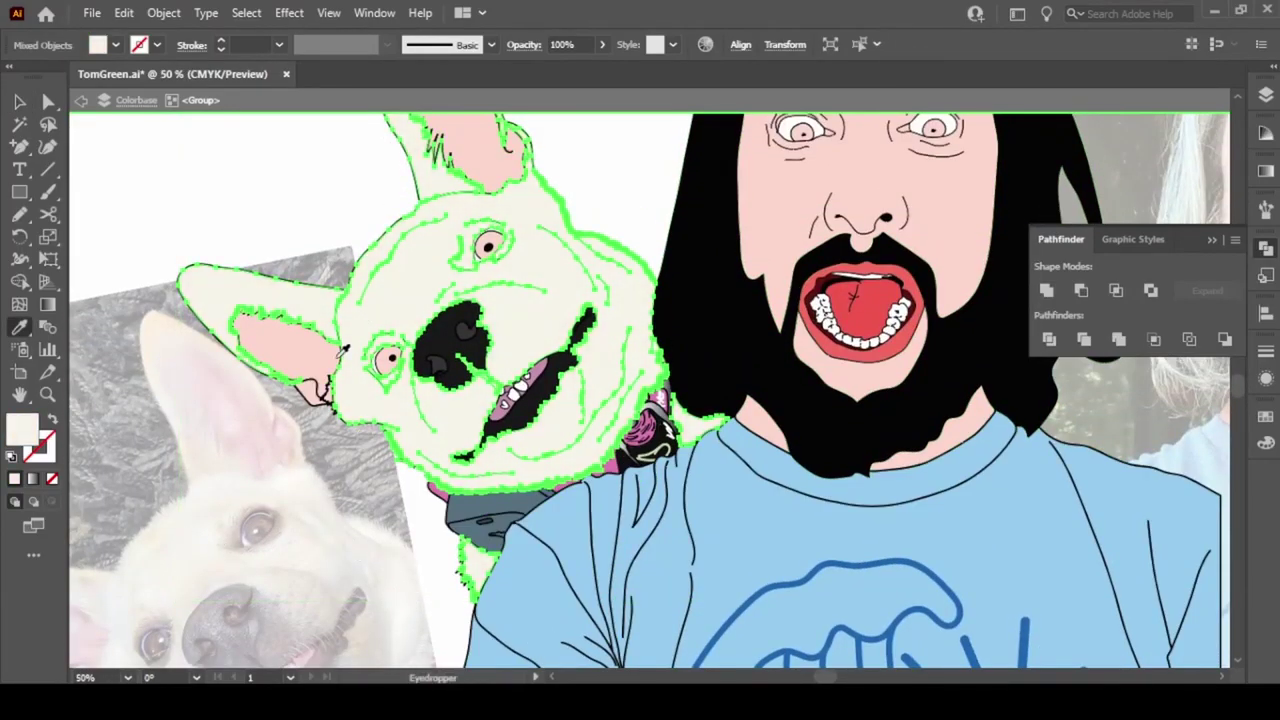
key(v)
Fill the man's irises with the grey-green sampled from the photo
scroll(370, 313, left, 3)
scroll(600, 340, right, 5)
scroll(843, 267, up, 2)
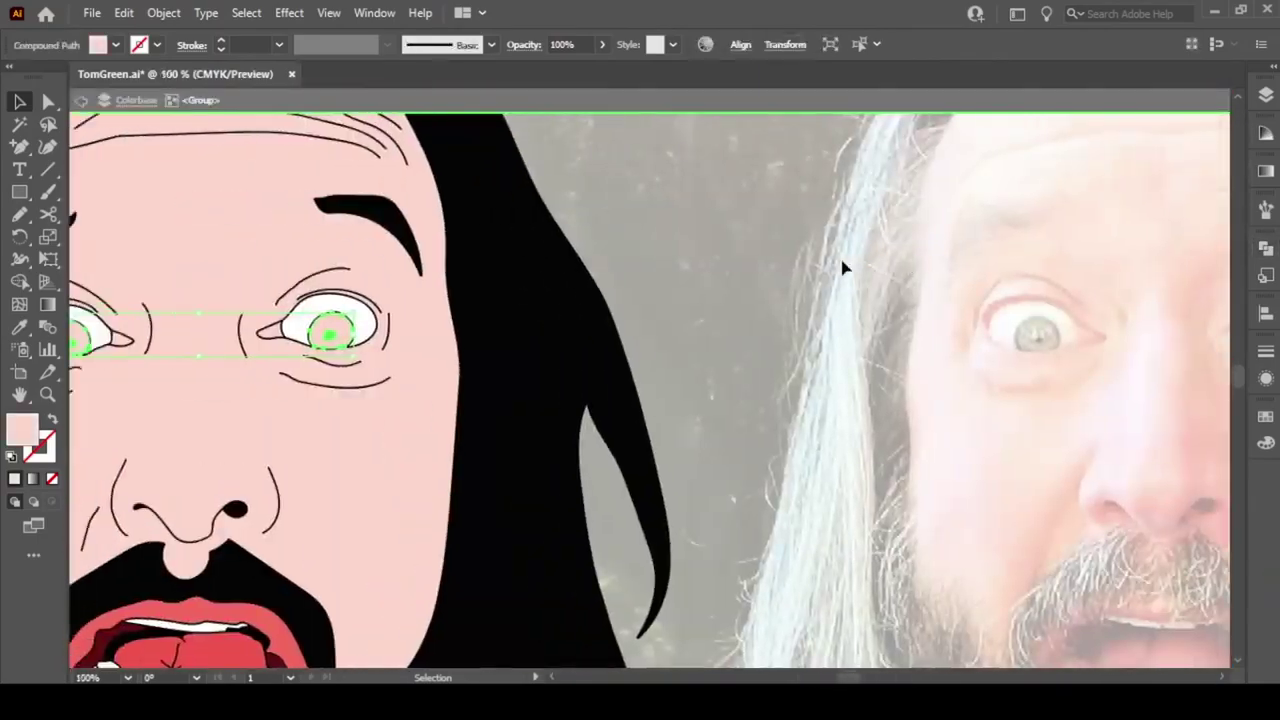
click(1052, 322)
scroll(1052, 322, up, 3)
click(749, 223)
scroll(700, 380, down, 4)
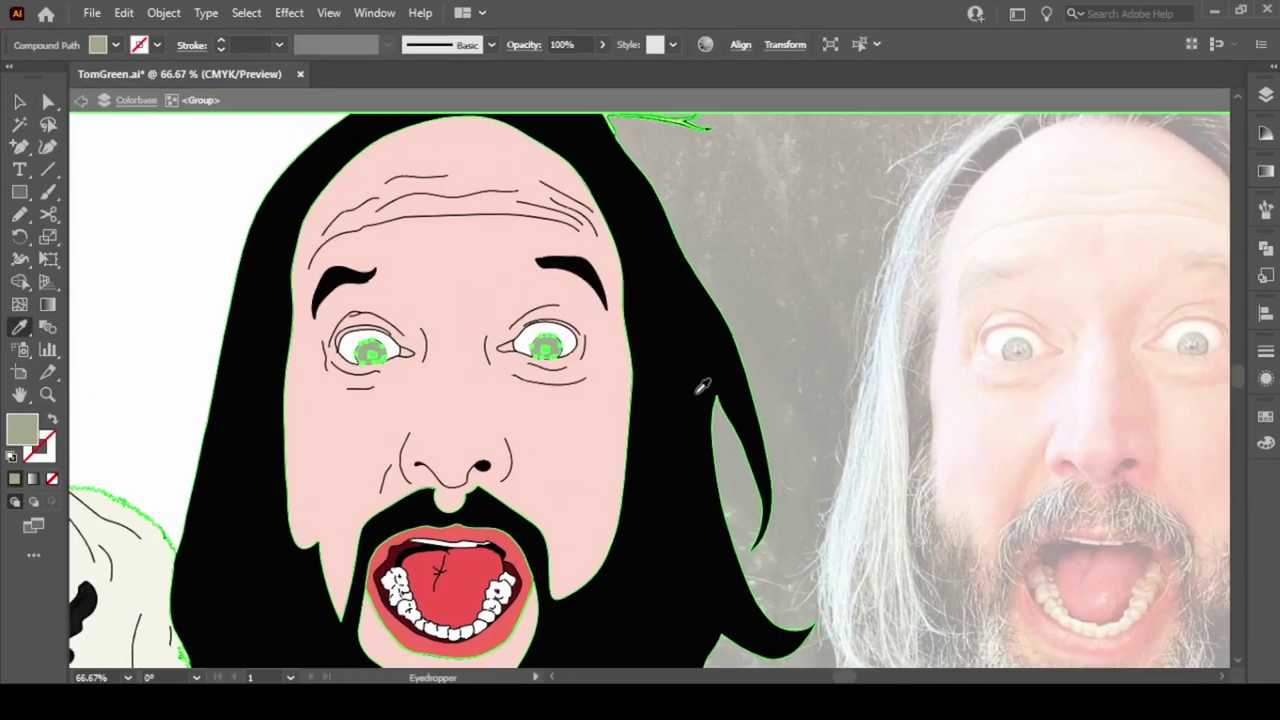
Colour the dog's iris with the brown sampled from the dog photo's eye
key(v)
scroll(815, 328, left, 5)
key(ctrl+shift+a)
scroll(815, 328, down, 2)
click(651, 429)
scroll(644, 640, up, 2)
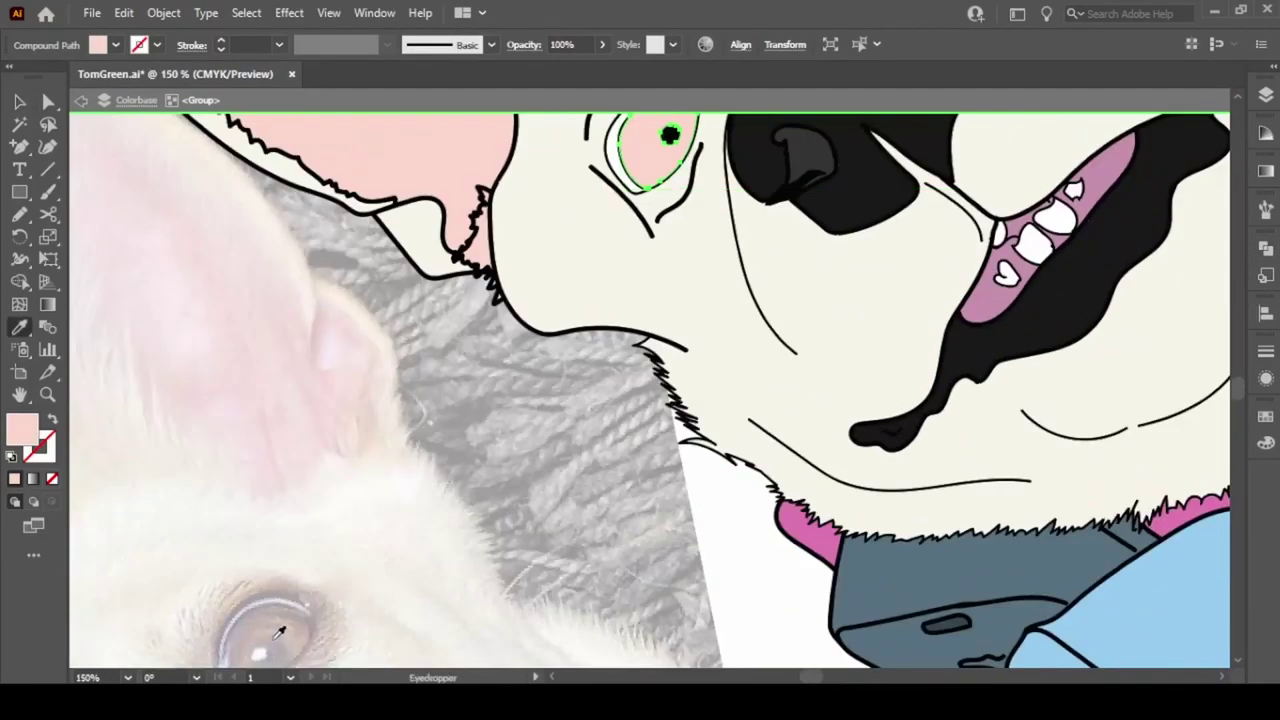
key(i)
click(296, 628)
key(ctrl+z)
scroll(451, 466, down, 2)
click(294, 463)
scroll(343, 486, up, 1)
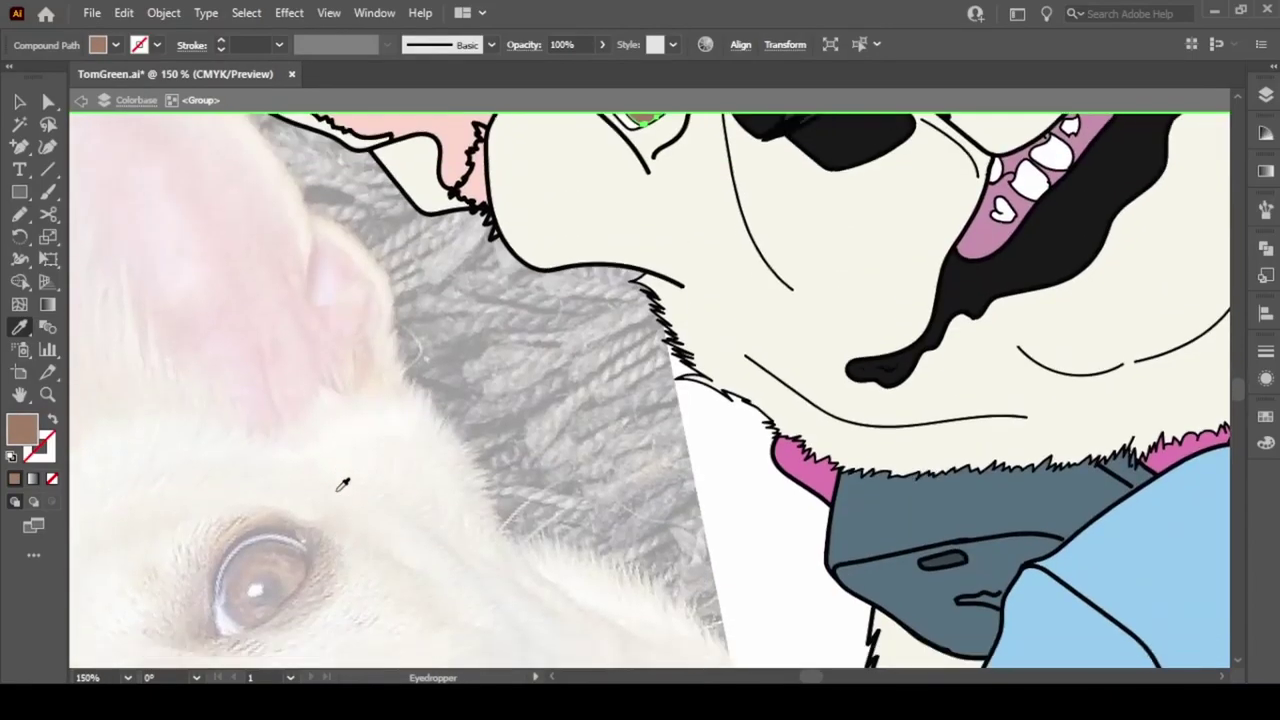
key(v)
key(ctrl+shift+a)
Fill the loose hair strands with the hair's black
scroll(337, 497, down, 3)
scroll(337, 497, up, 3)
scroll(337, 508, down, 8)
scroll(337, 508, right, 5)
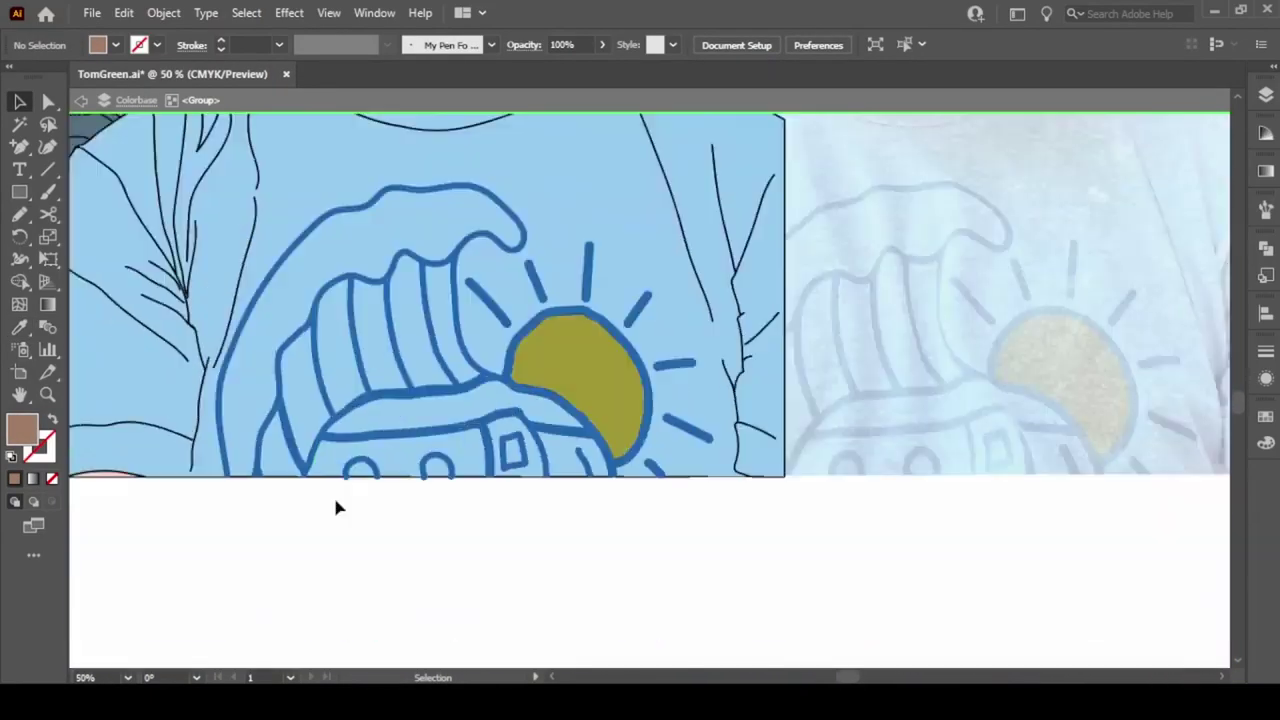
scroll(363, 260, up, 5)
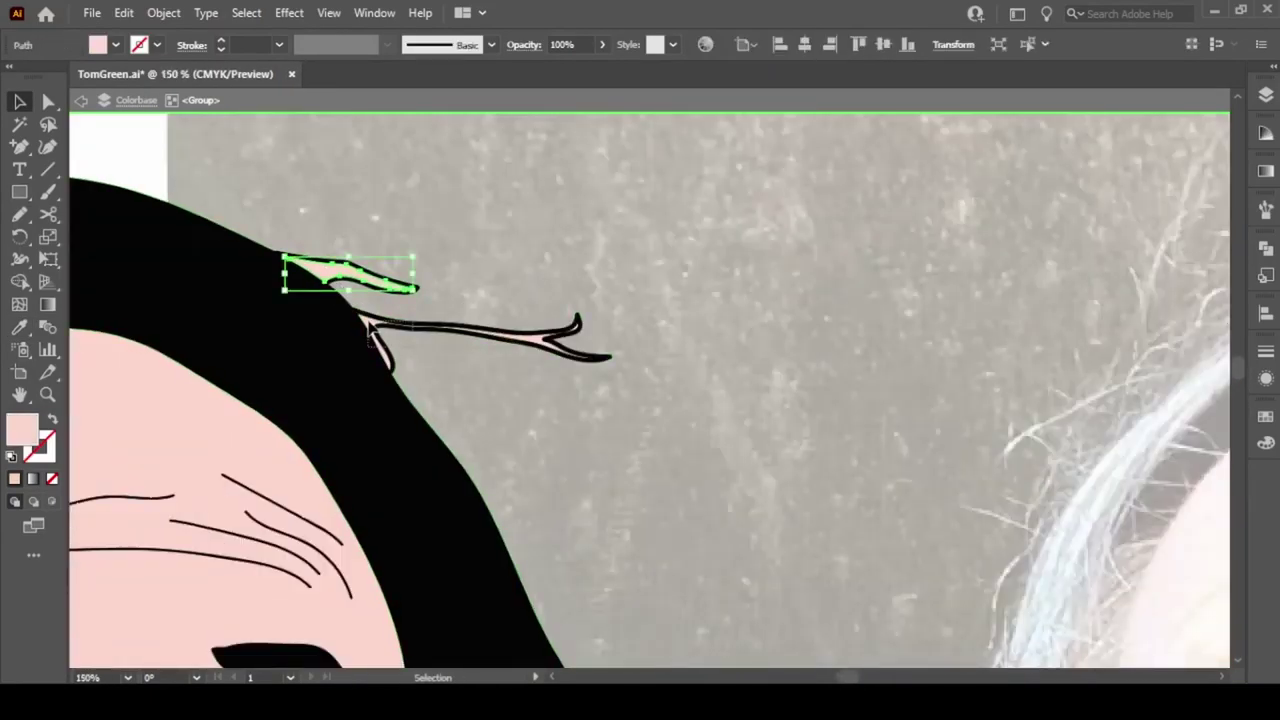
click(486, 337)
shift+click(357, 363)
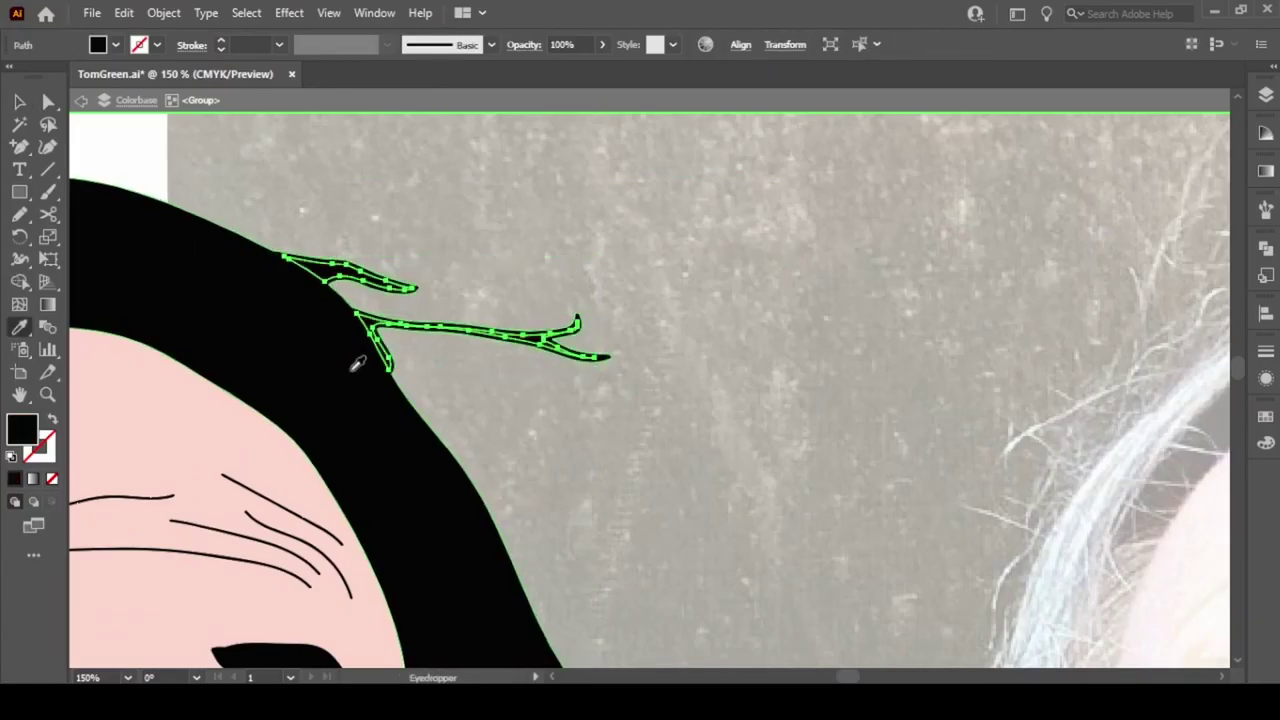
key(ctrl+shift+a)
scroll(730, 437, down, 6)
Show the Layers panel and select all the colour artwork
click(1265, 95)
scroll(730, 437, down, 1)
click(540, 560)
click(163, 12)
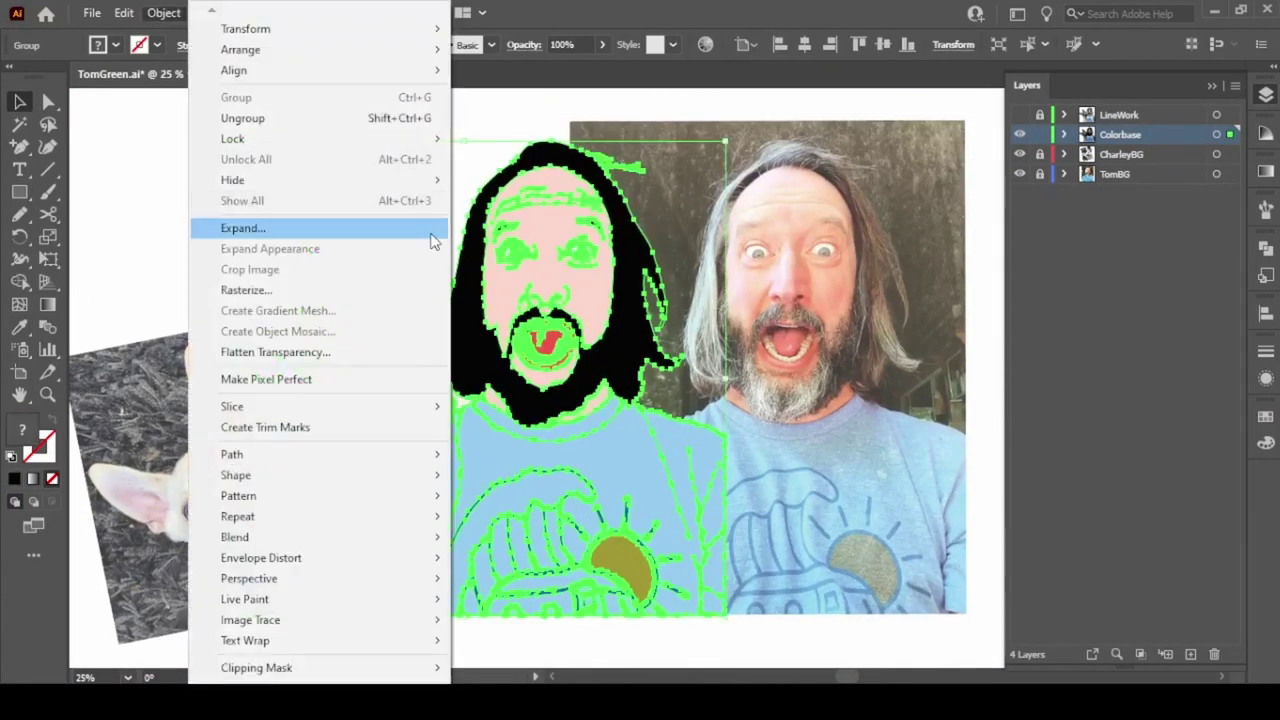
Expand the colour artwork and apply Pathfinder Trim to flatten overlapping shapes
click(271, 229)
key(Return)
key(shift+ctrl+F9)
click(1118, 339)
key(ctrl+shift+a)
click(1265, 95)
Duplicate the Colorbase layer and rename the copy 'Color NO SKINFUR'
click(1235, 86)
click(1150, 140)
double_click(1178, 133)
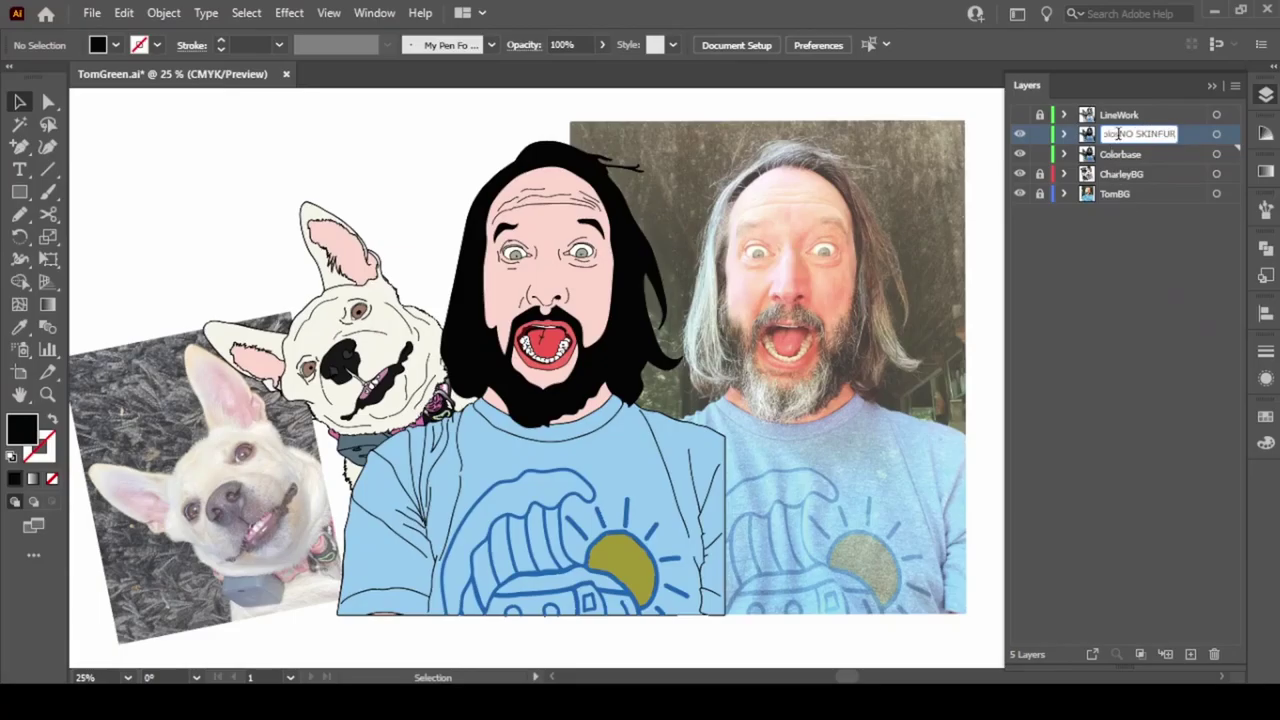
click(1072, 205)
Hide the two reference photo layers and isolate the artwork group
alt+click(1019, 134)
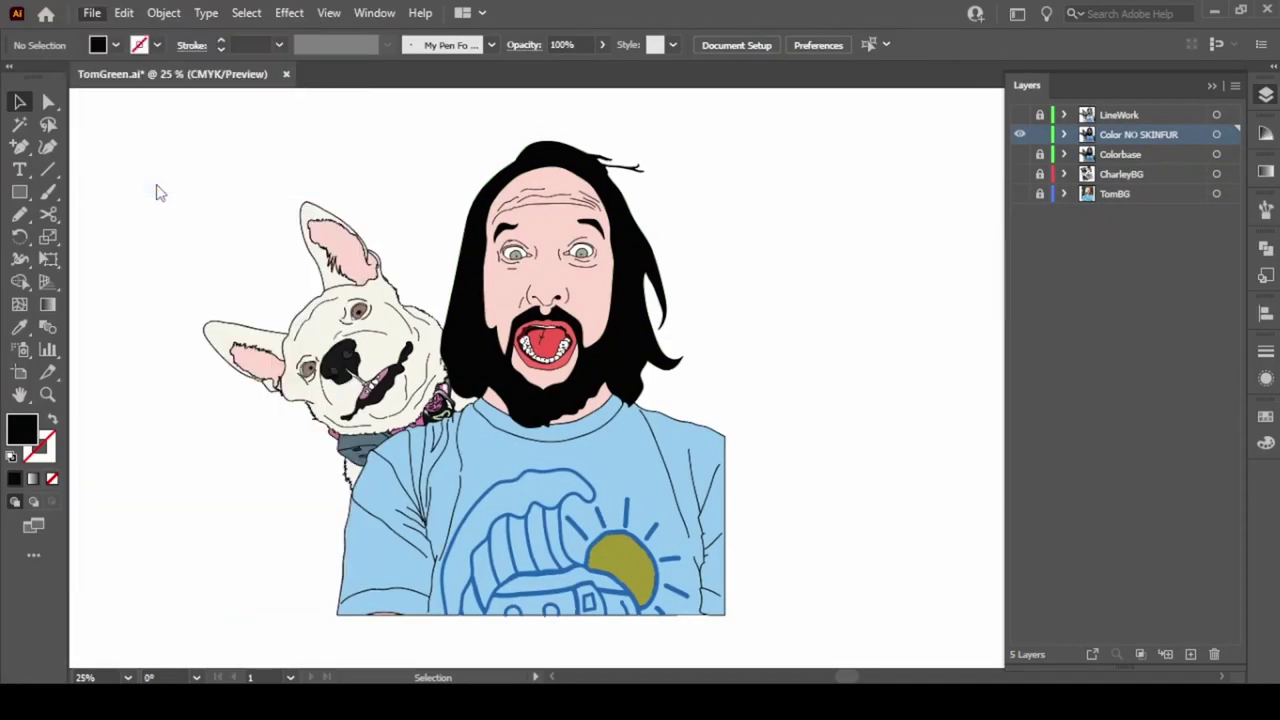
right_click(586, 334)
click(640, 483)
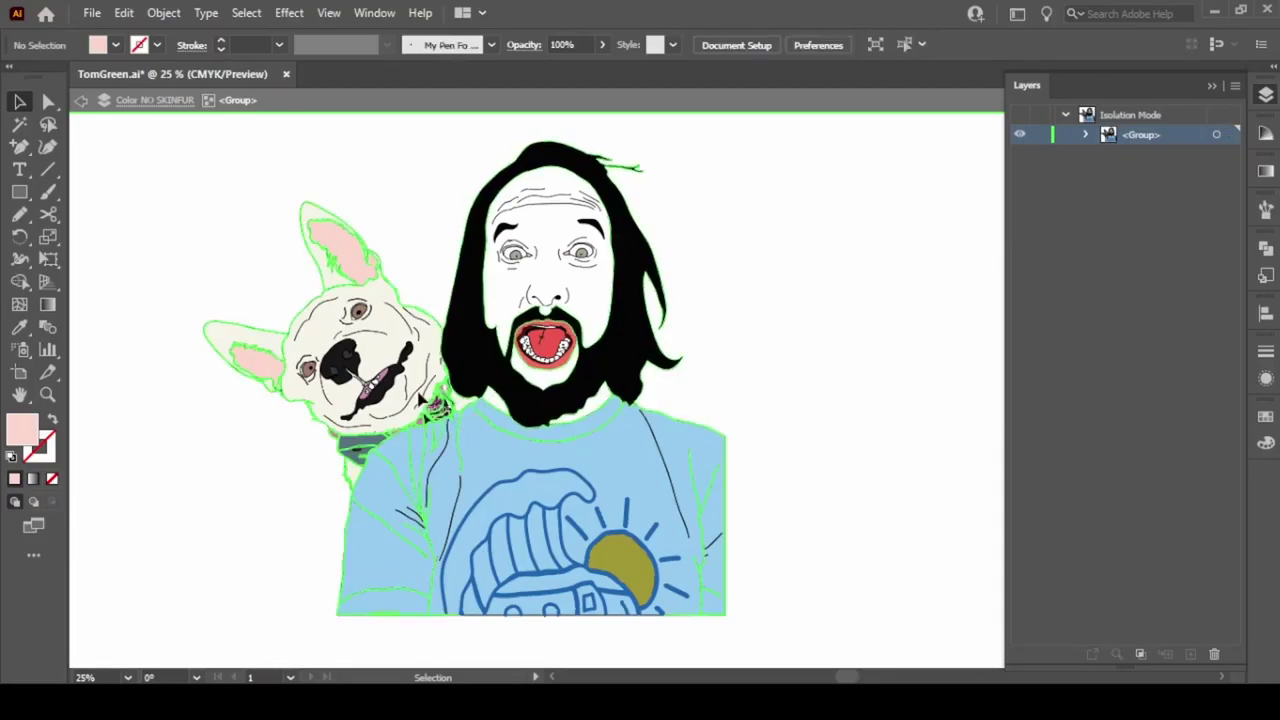
Delete the leftover pale-pink spike shape inside the isolated group
scroll(305, 595, up, 5)
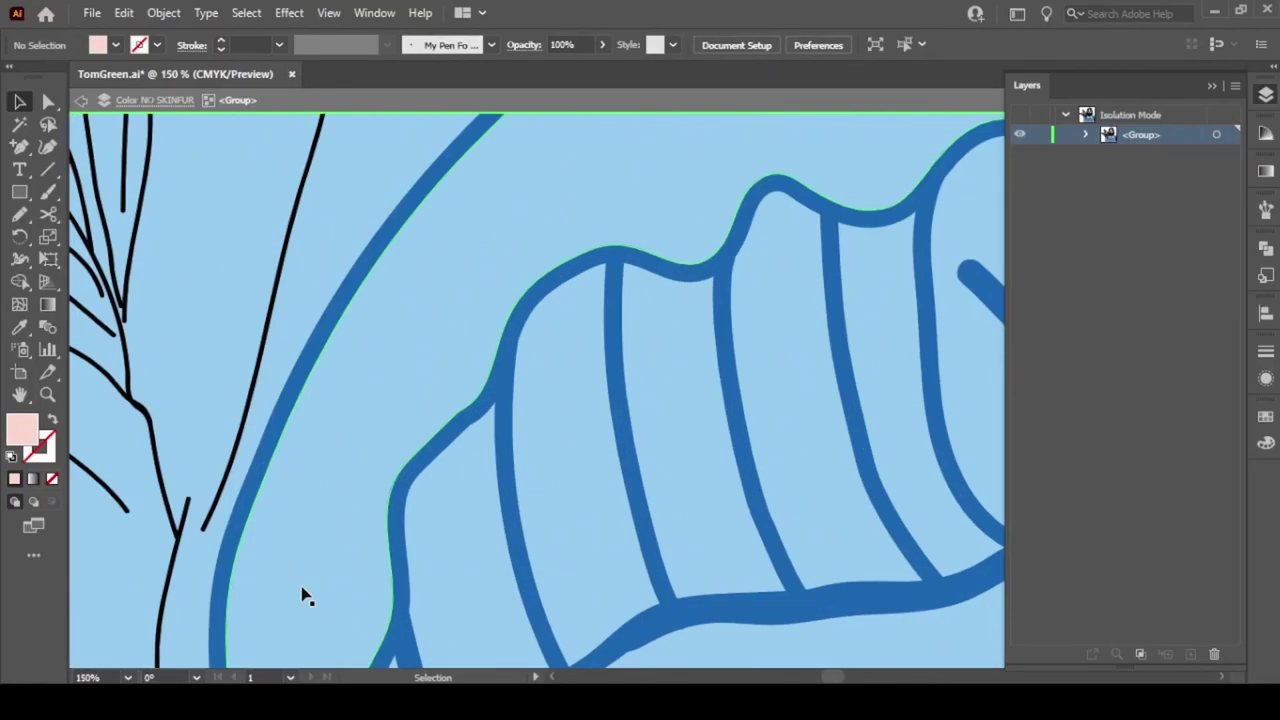
scroll(305, 595, up, 8)
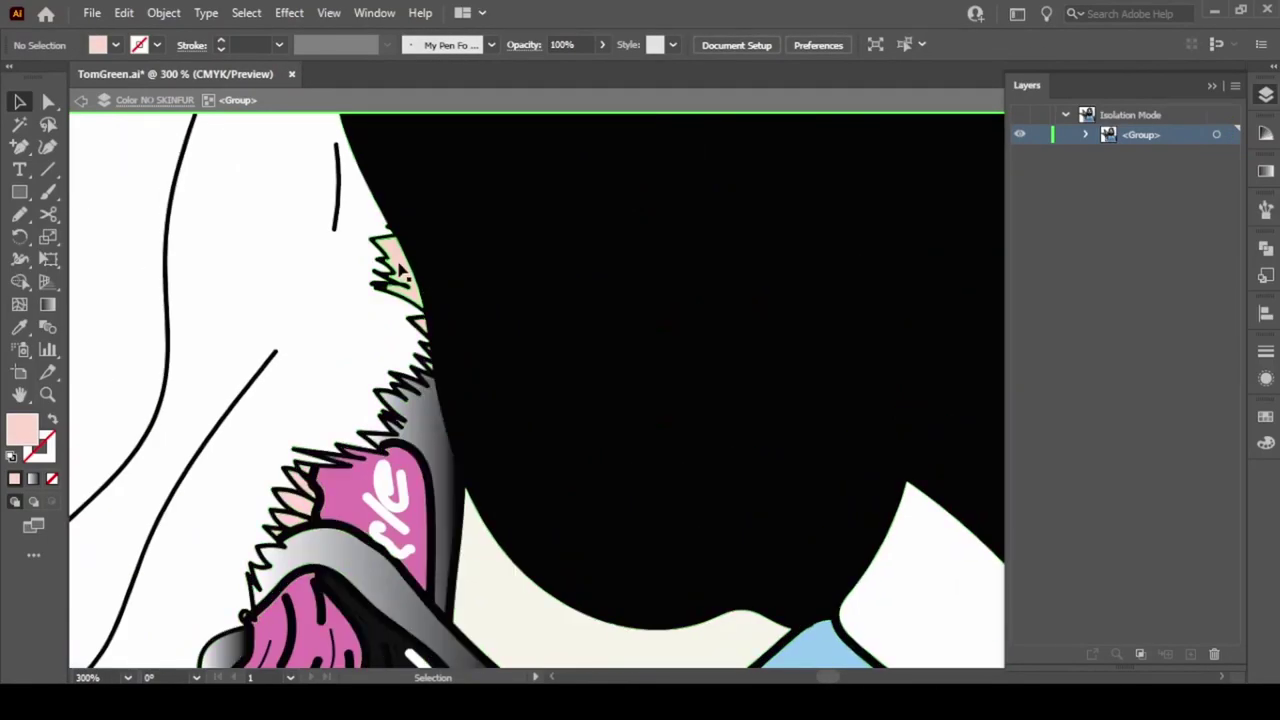
click(421, 333)
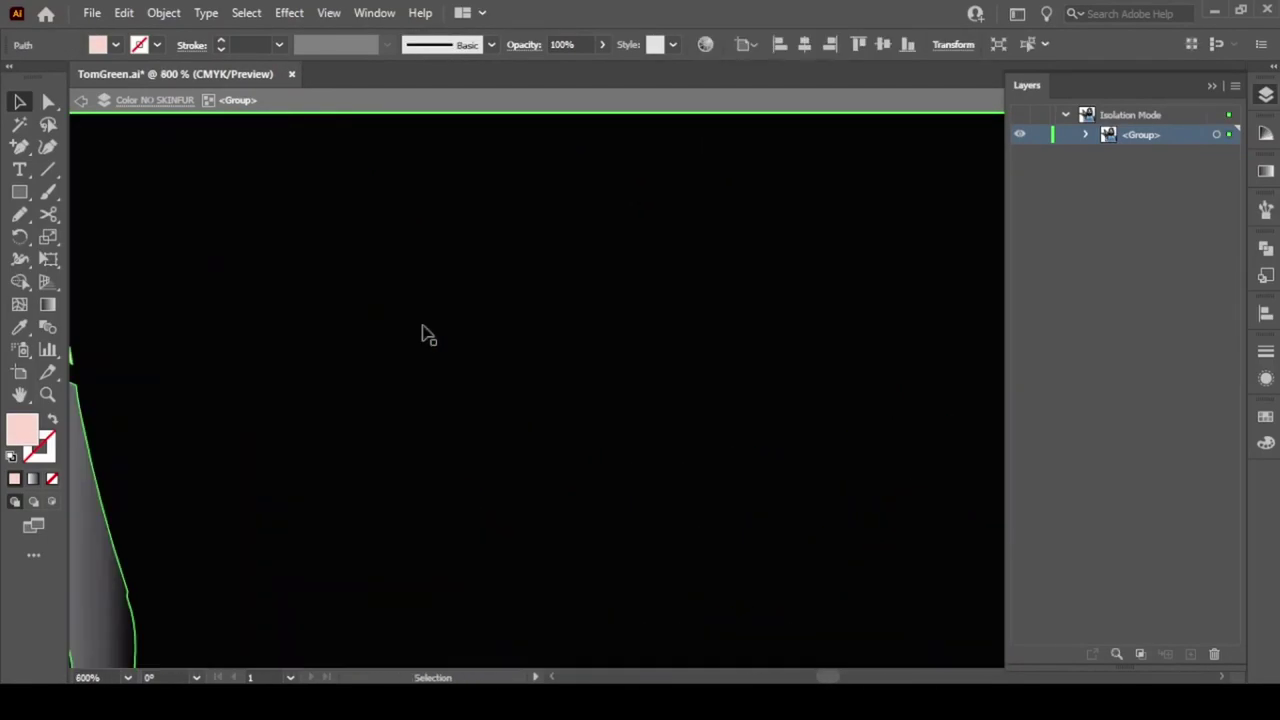
scroll(421, 333, up, 6)
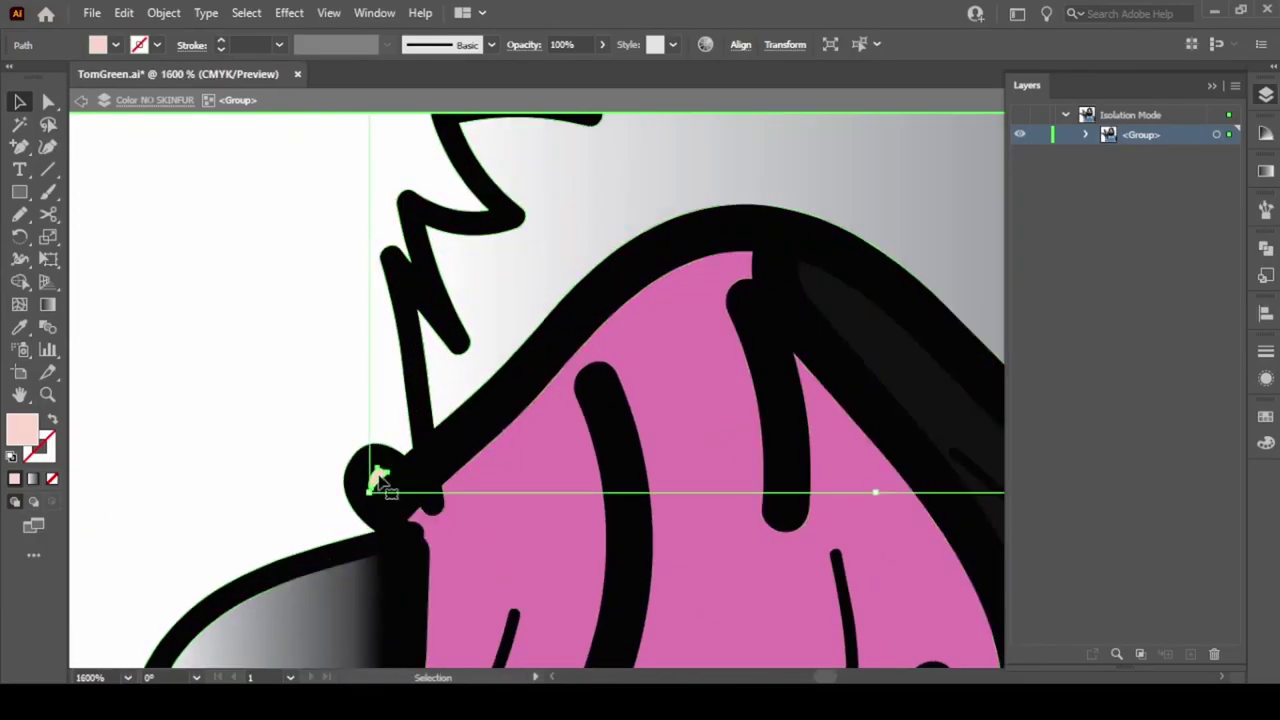
scroll(378, 476, down, 6)
scroll(385, 468, up, 3)
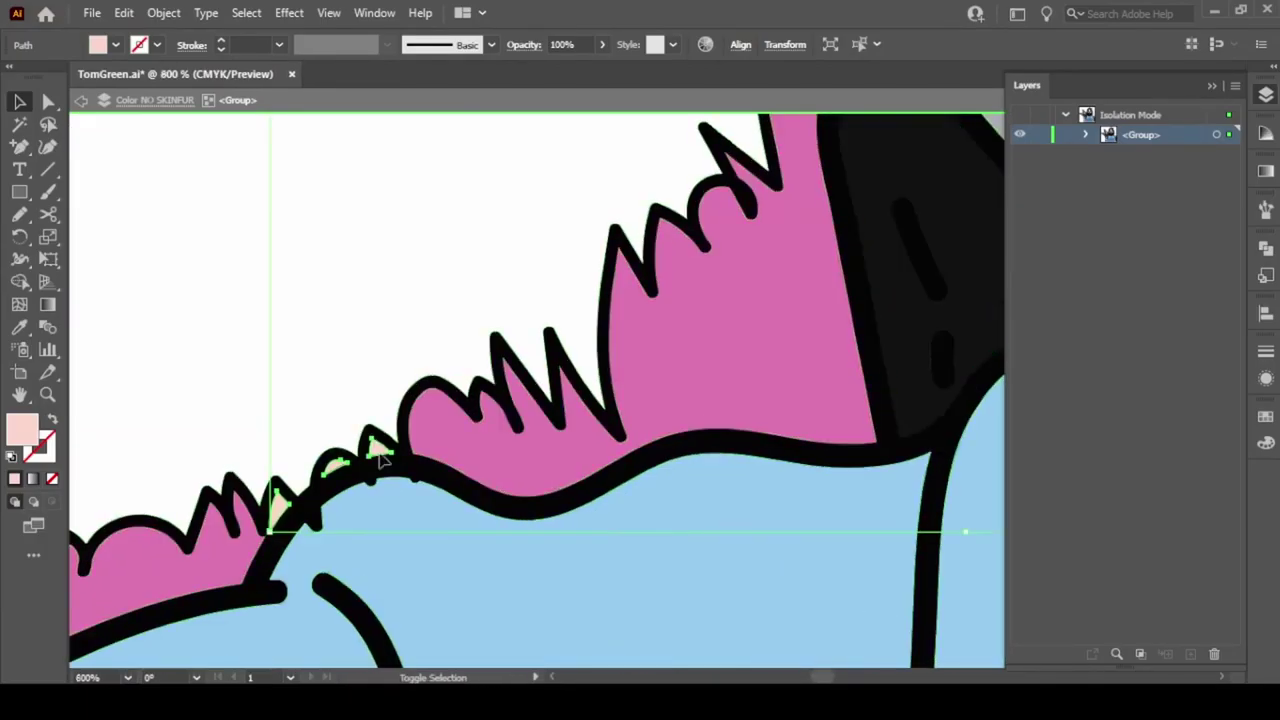
scroll(276, 501, down, 5)
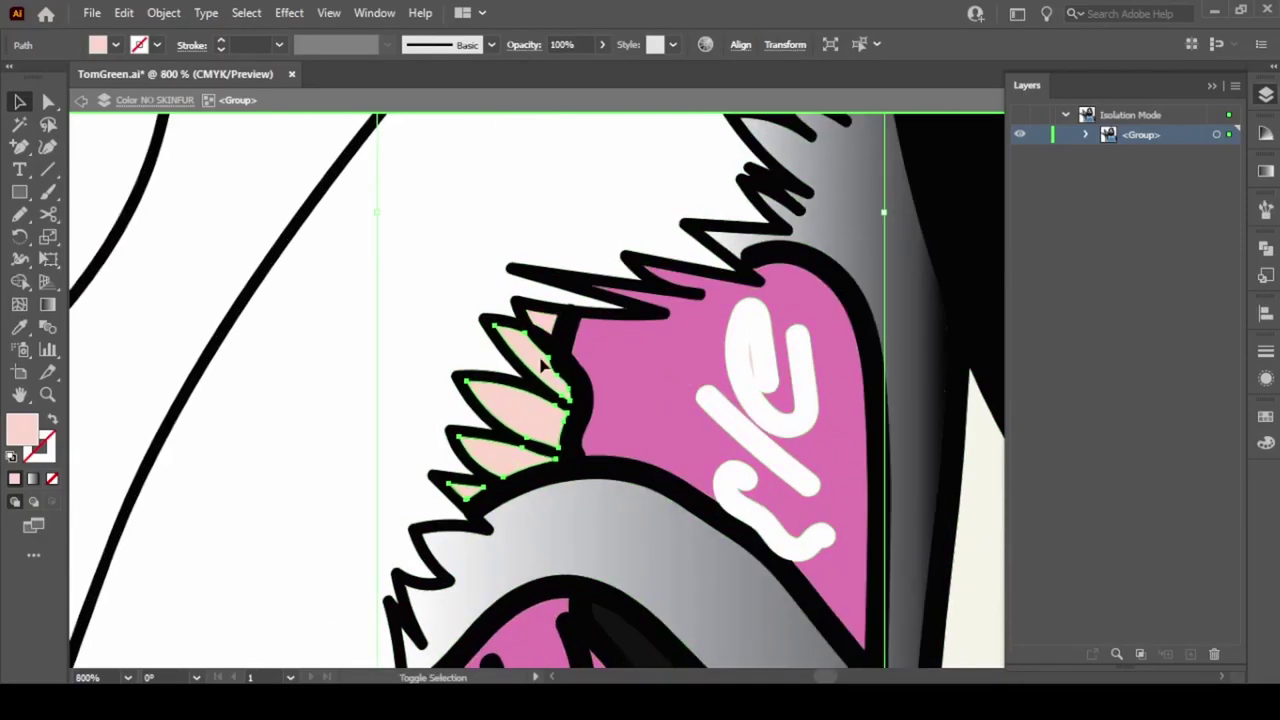
scroll(541, 366, up, 3)
scroll(694, 551, down, 4)
key(Delete)
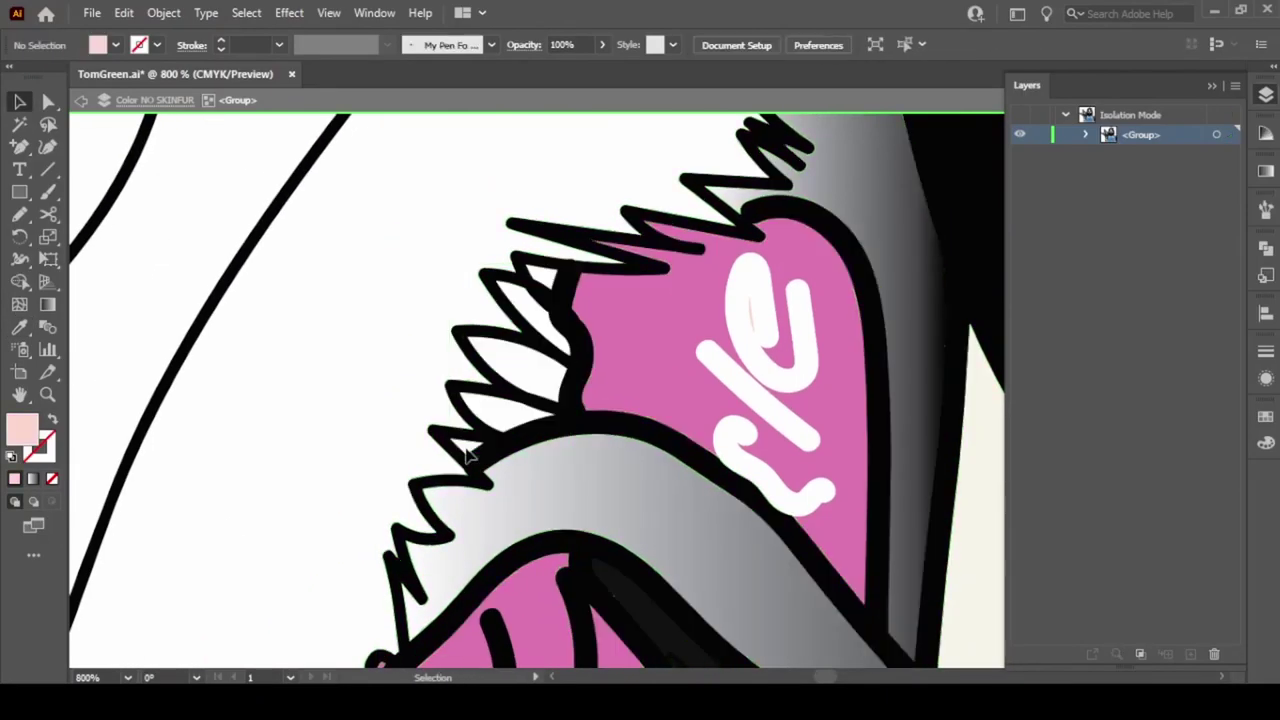
Eyedrop the bandana pink onto the small spikes beside it
scroll(467, 455, down, 5)
scroll(614, 334, up, 3)
click(614, 334)
key(i)
scroll(749, 460, down, 2)
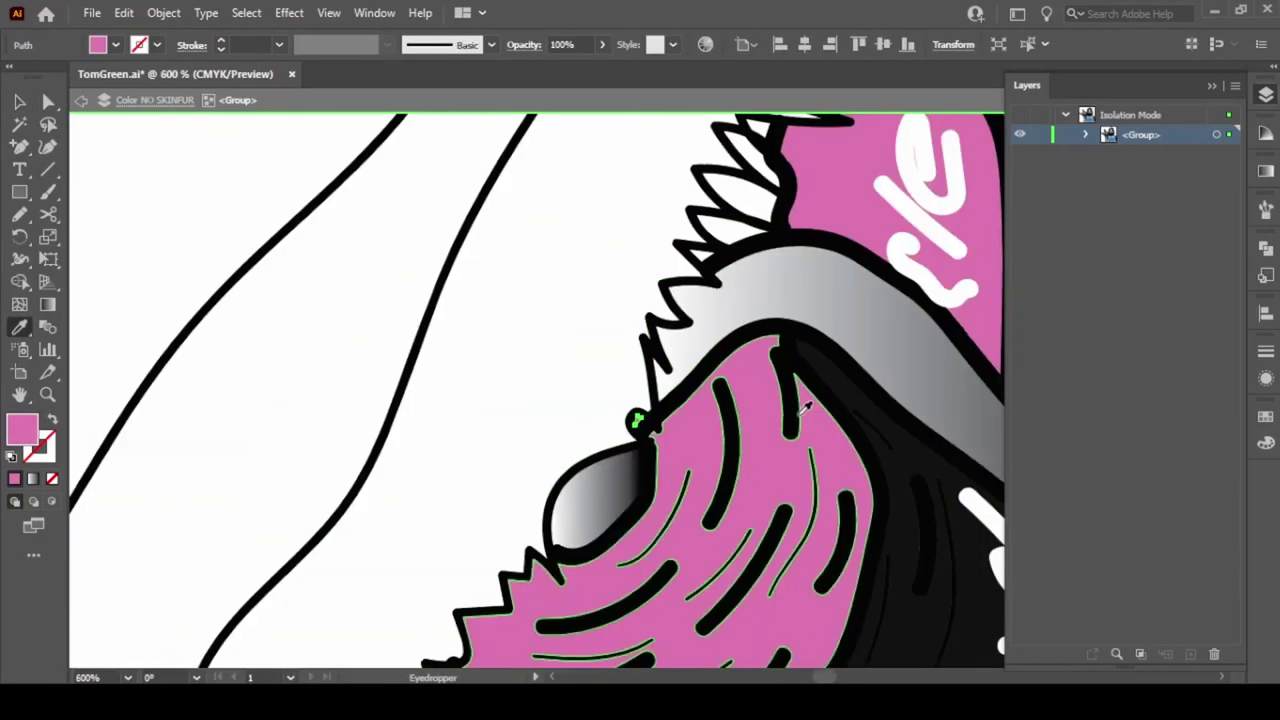
scroll(805, 405, down, 2)
scroll(791, 400, down, 2)
ctrl+click(523, 434)
click(810, 360)
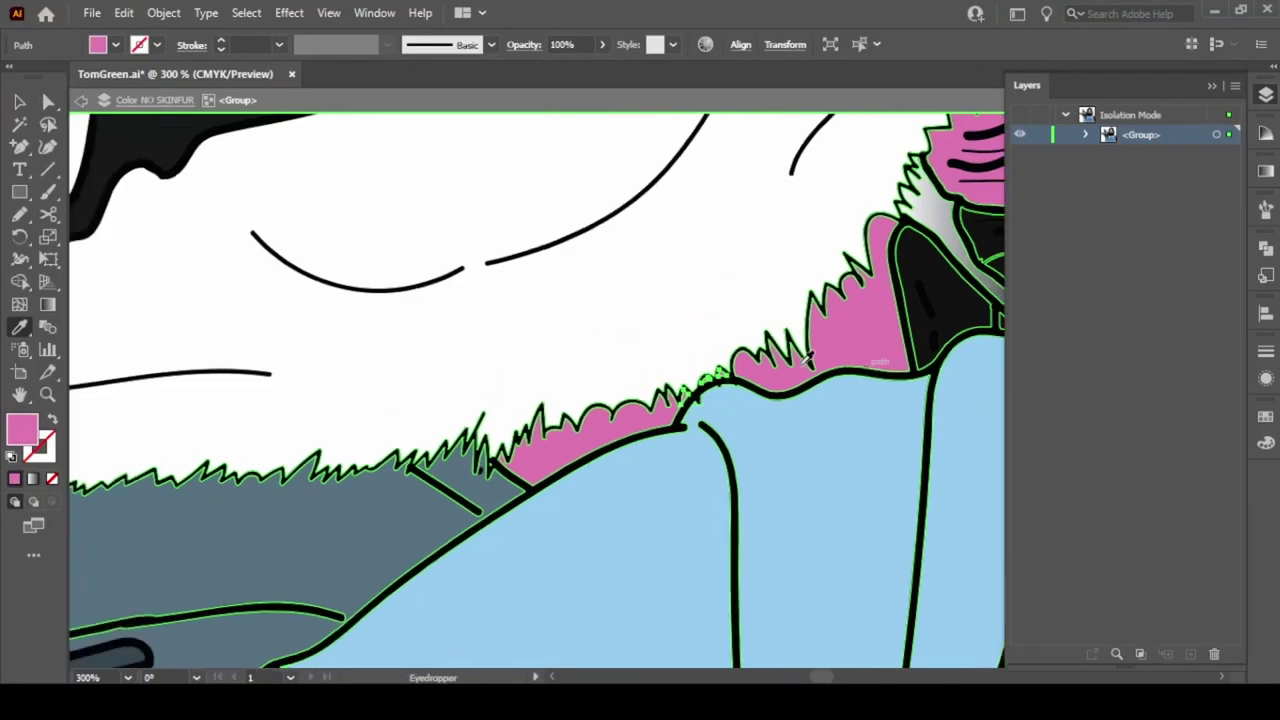
scroll(806, 357, up, 5)
scroll(806, 357, right, 3)
Remove the remaining zigzag spikes near the chin and leave the isolated group
key(v)
click(589, 506)
scroll(600, 420, up, 2)
click(645, 418)
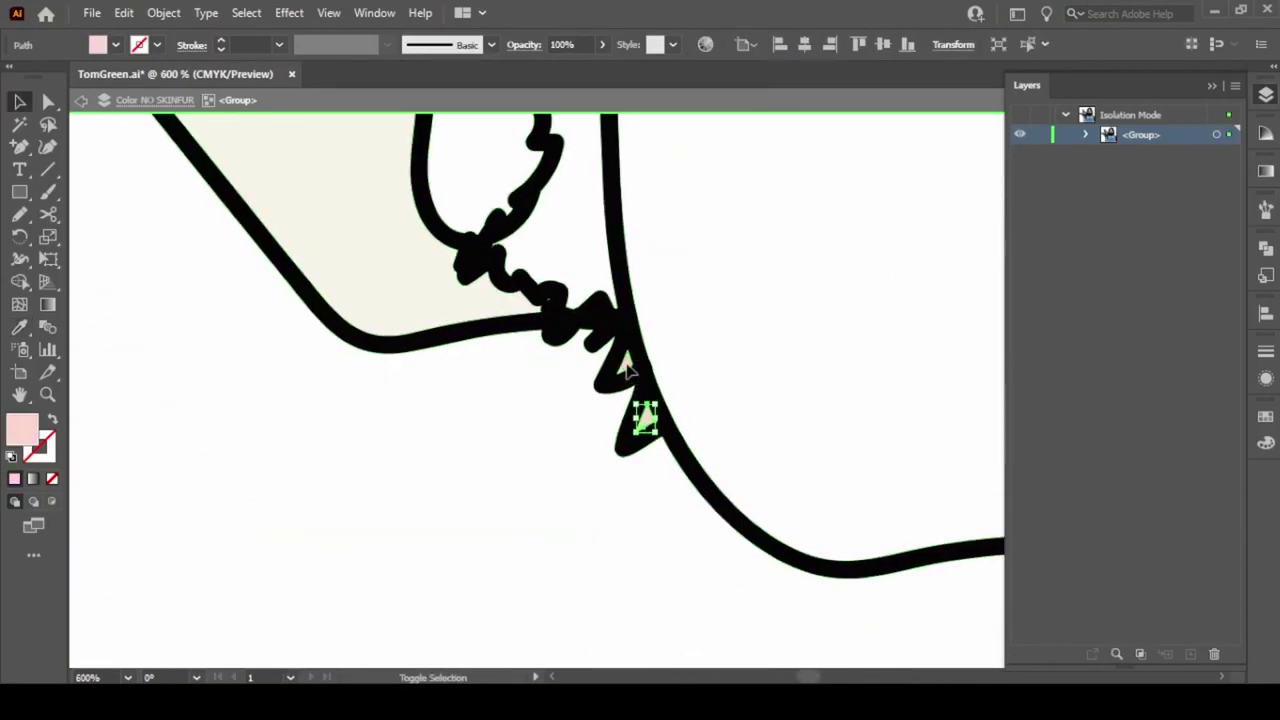
scroll(626, 370, up, 5)
scroll(563, 417, down, 2)
shift+click(624, 362)
scroll(500, 387, down, 4)
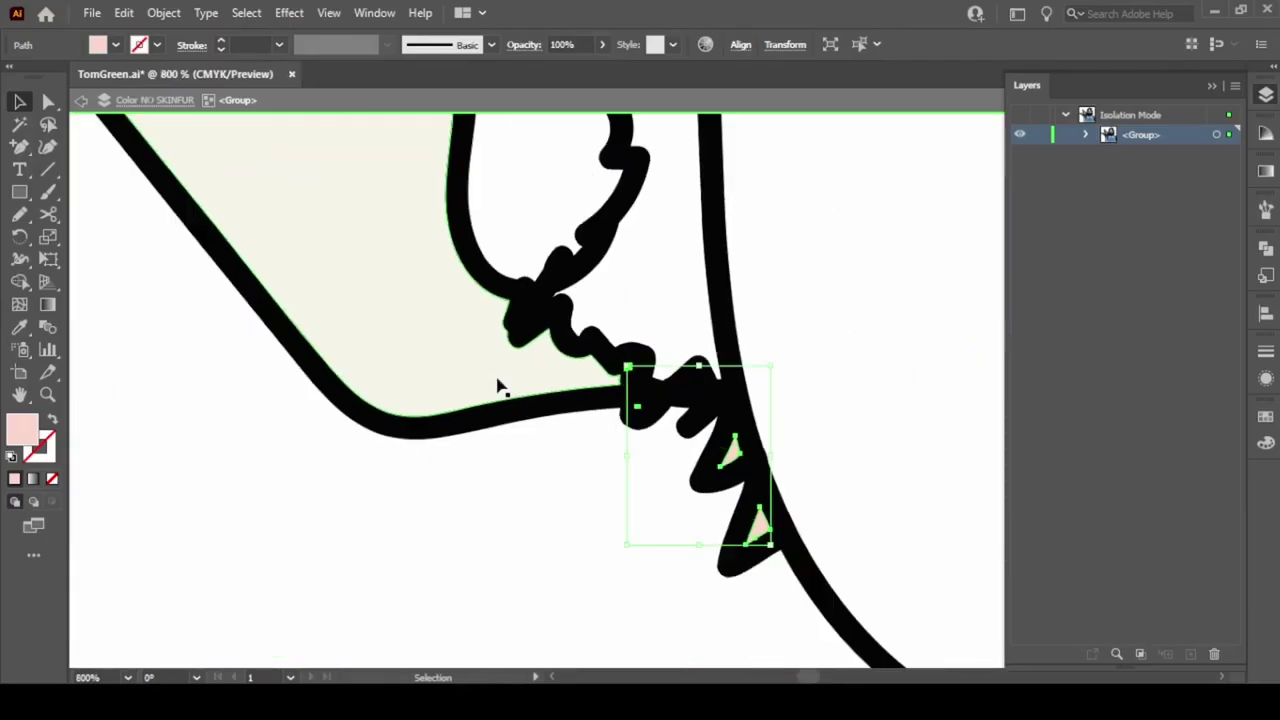
key(ctrl+shift+a)
key(ctrl+0)
key(Escape)
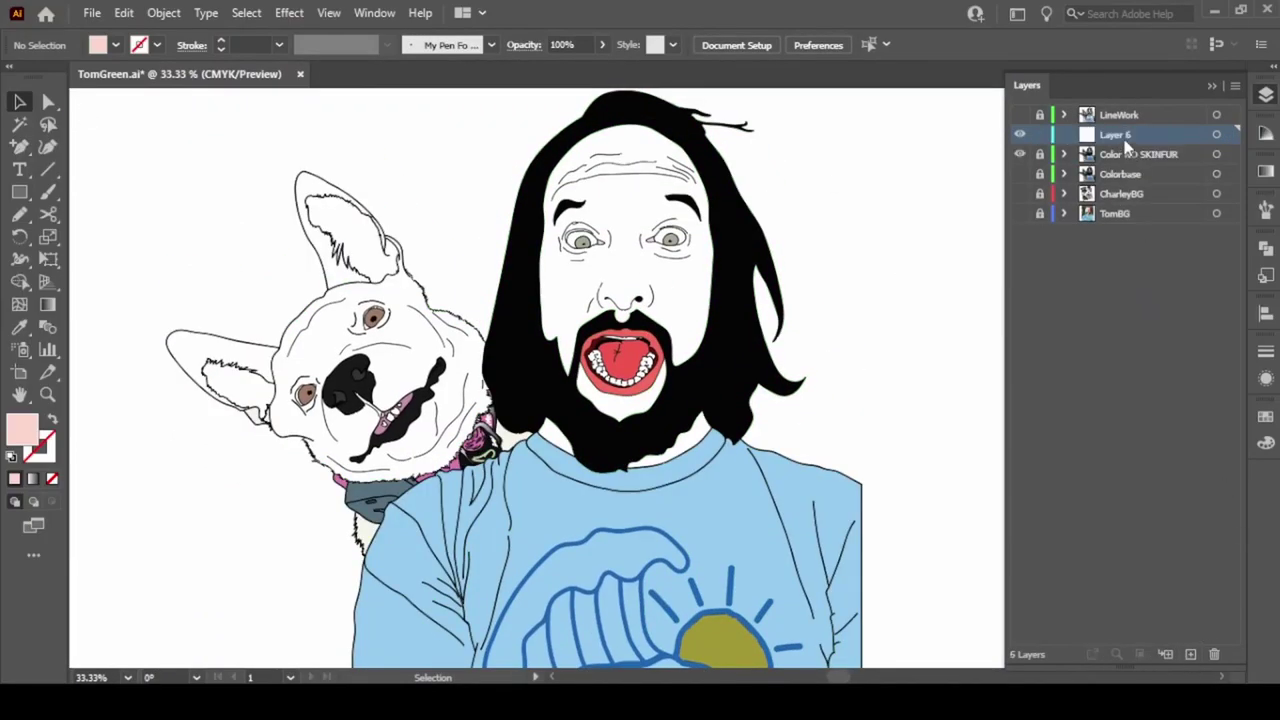
Move Layer 6 below the Color NO SKINFUR layer
drag(1128, 152, 1130, 126)
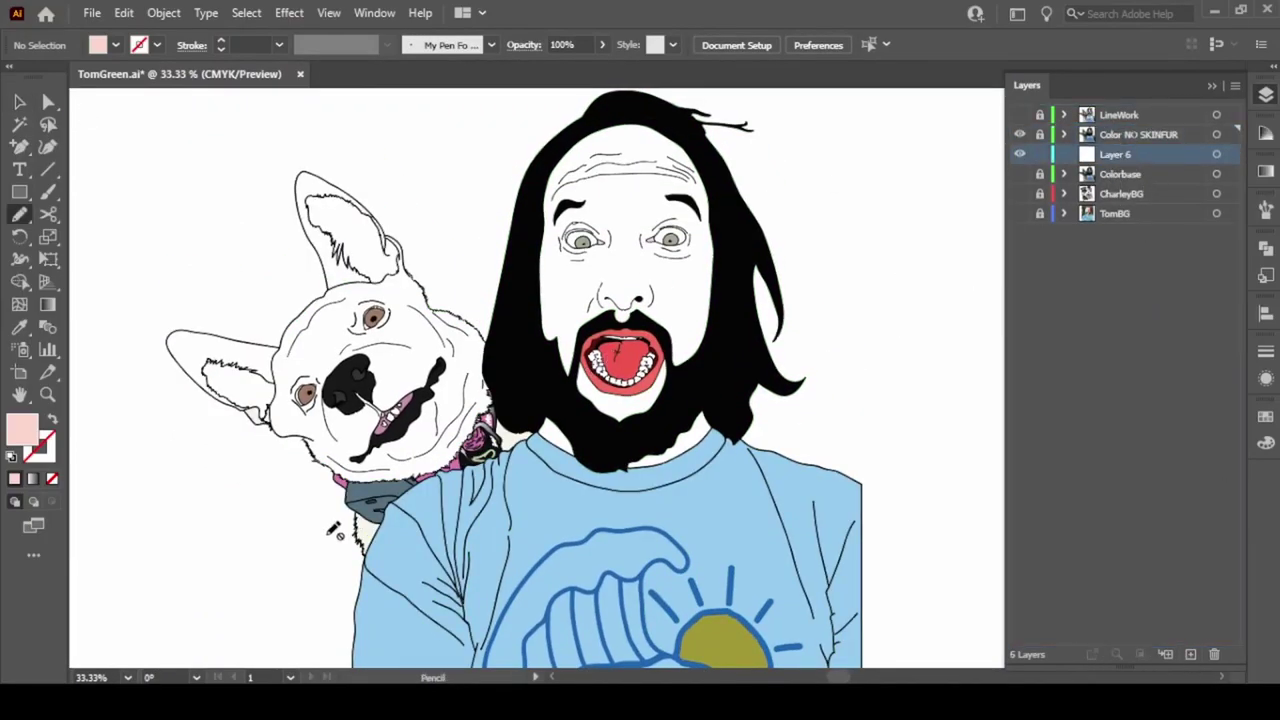
key(ctrl+z)
drag(562, 257, 523, 567)
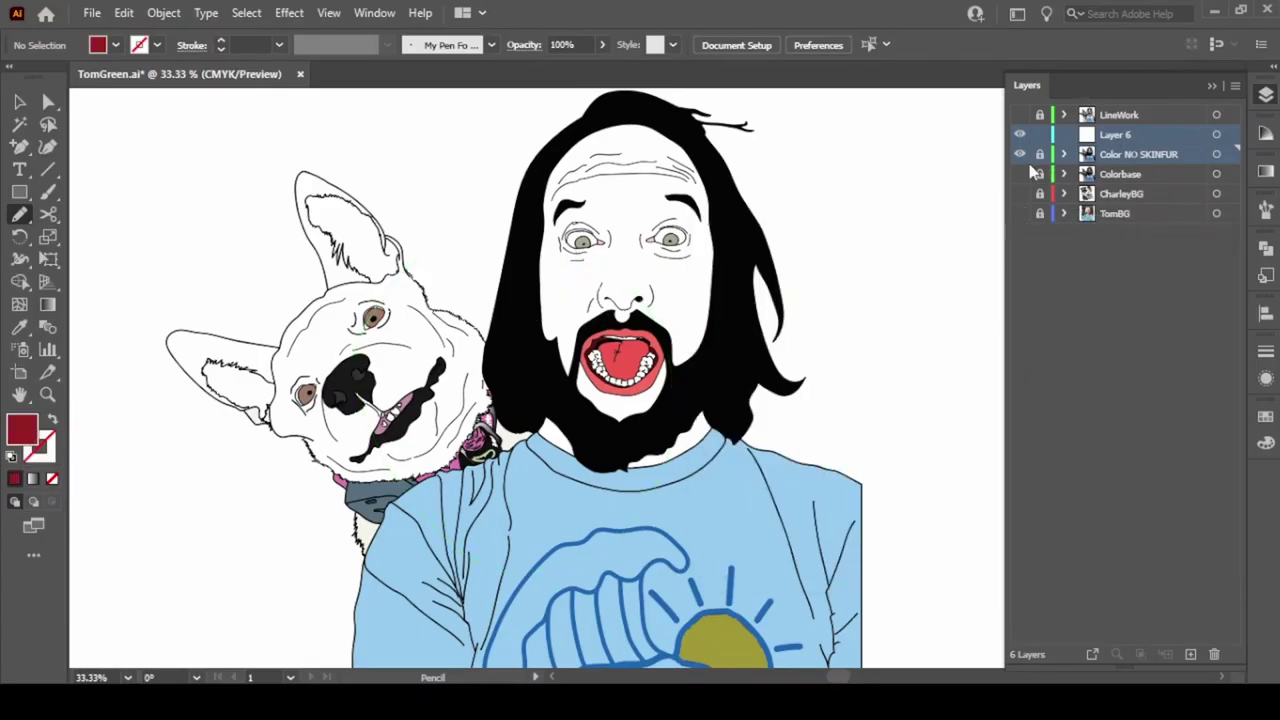
drag(1104, 178, 1132, 160)
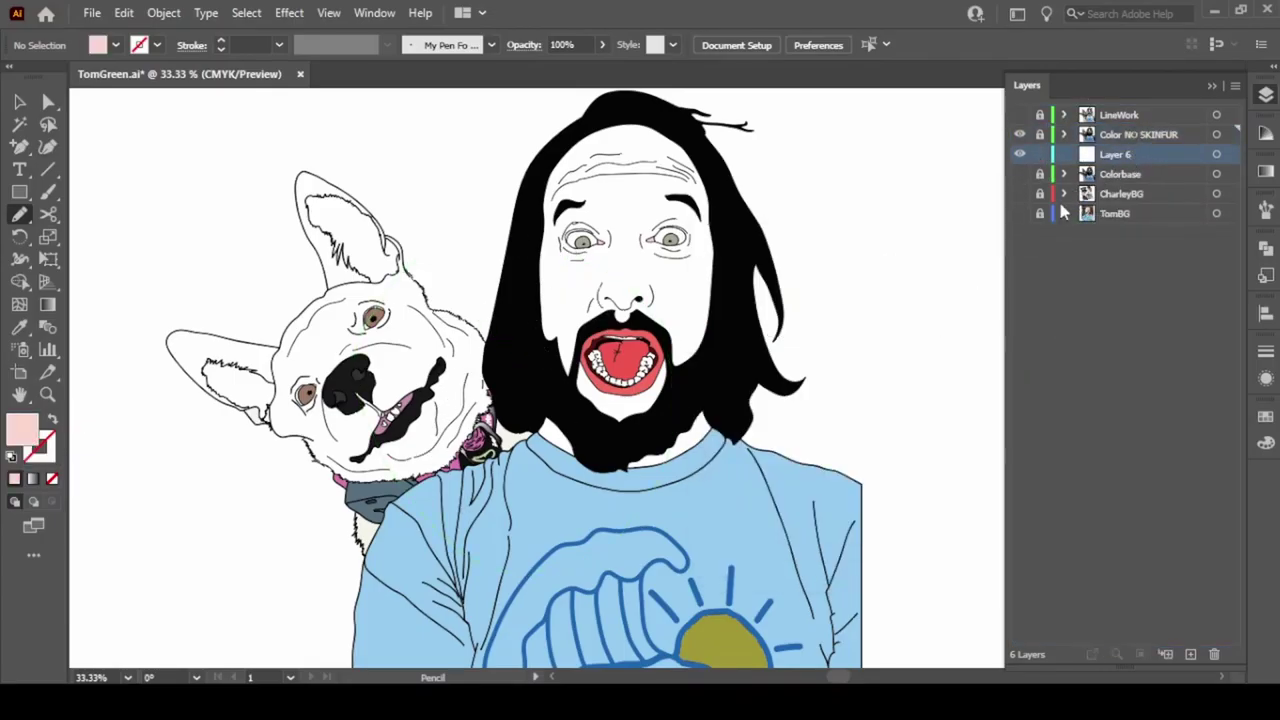
Make the Colorbase layer visible again, leaving the fill colour unchanged
click(1019, 173)
double_click(22, 430)
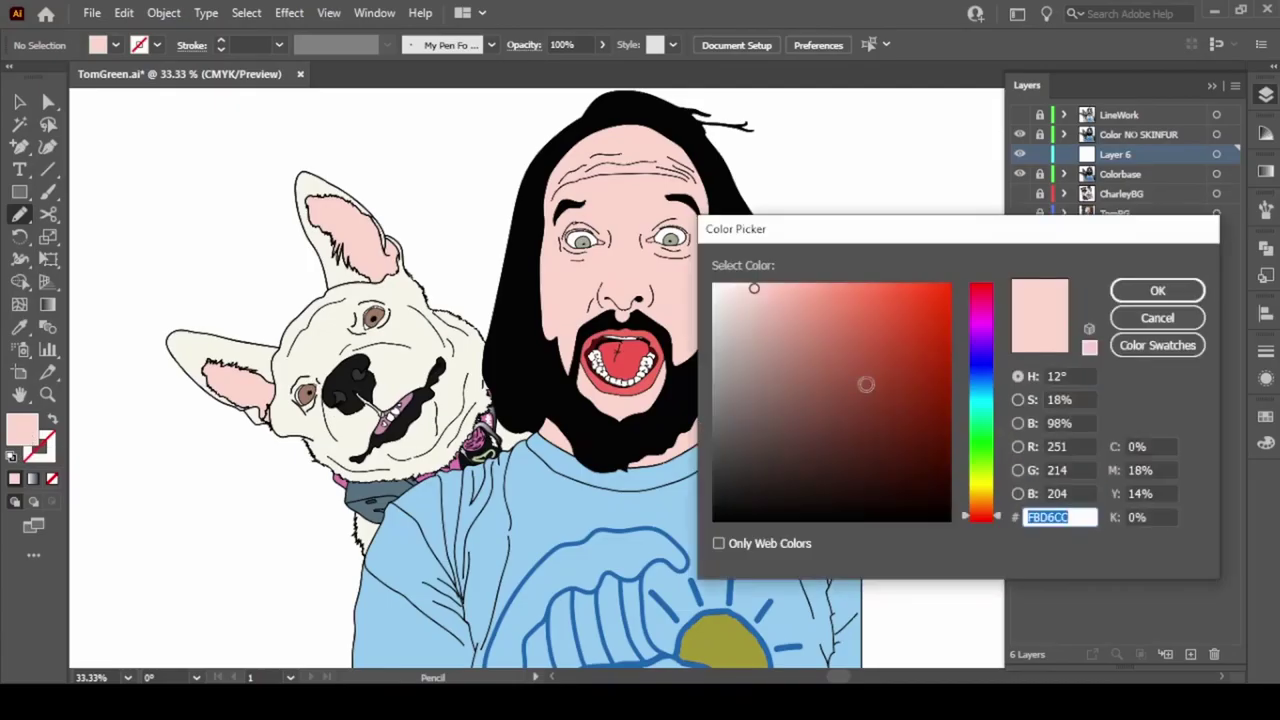
key(Escape)
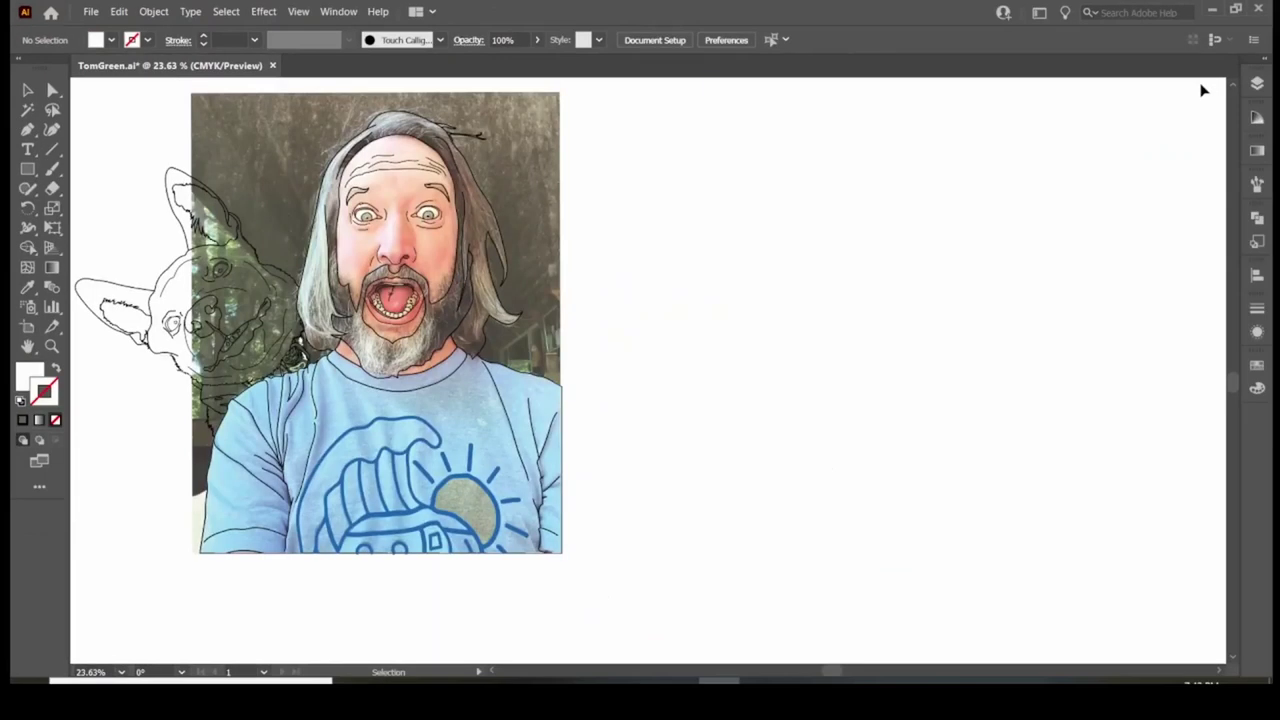
Dock the Color panel with the other panels and frame the face and shirt
key(F6)
drag(914, 126, 1214, 371)
click(1000, 400)
key(shift+n)
key(ctrl+equal)
key(ctrl+equal)
key(ctrl+equal)
key(ctrl+equal)
key(ctrl+equal)
key(ctrl+equal)
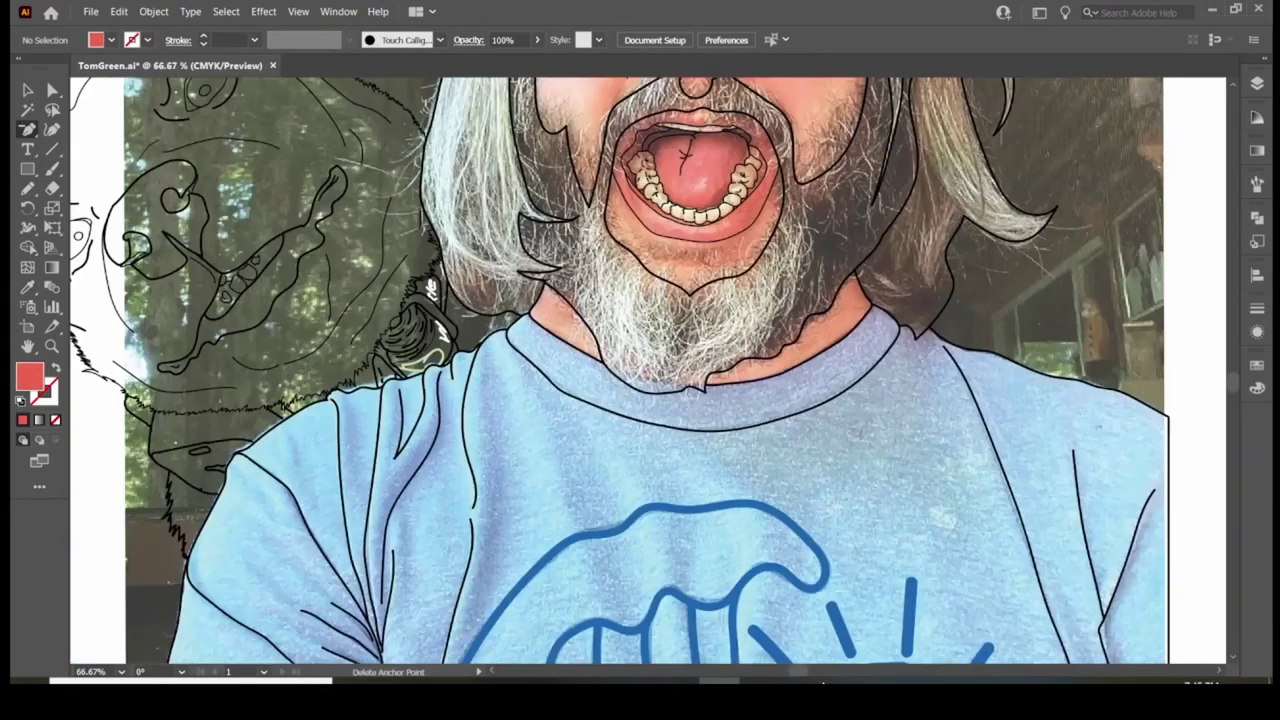
key(minus)
key(ctrl+minus)
key(ctrl+minus)
Choose the My Pen For Tests brush, keeping its settings unchanged
key(F7)
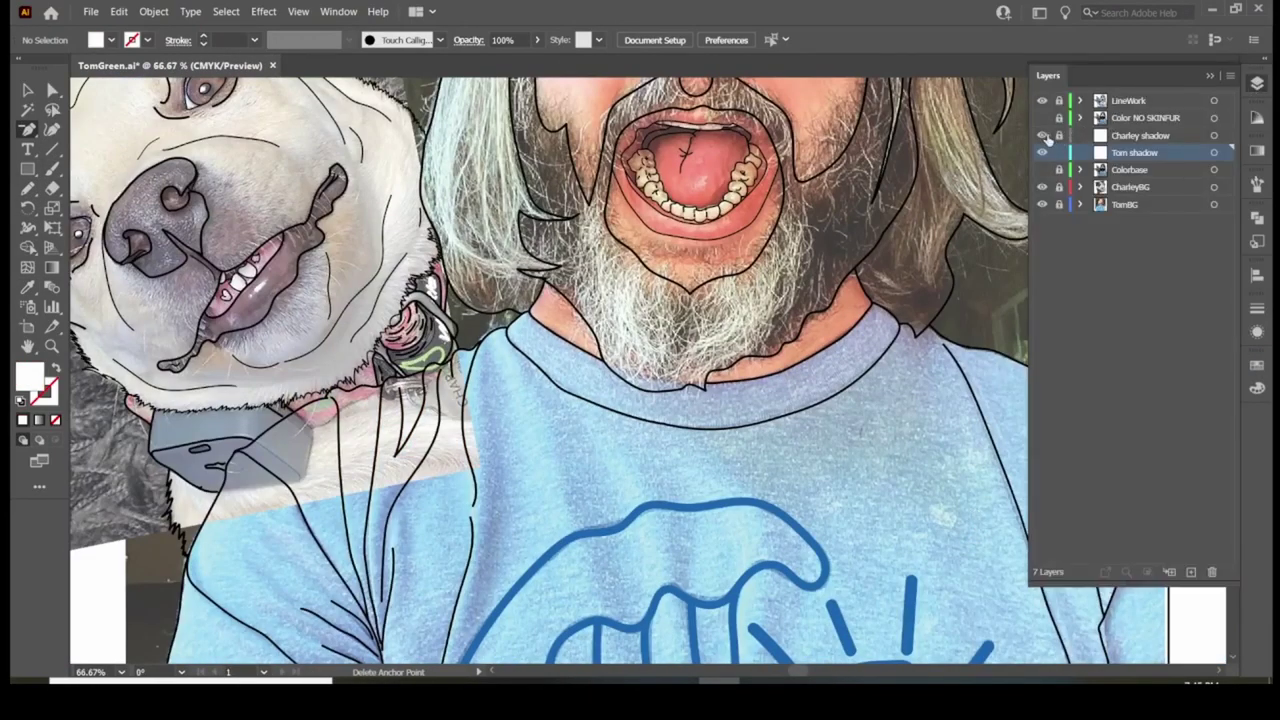
click(440, 40)
click(320, 75)
click(311, 168)
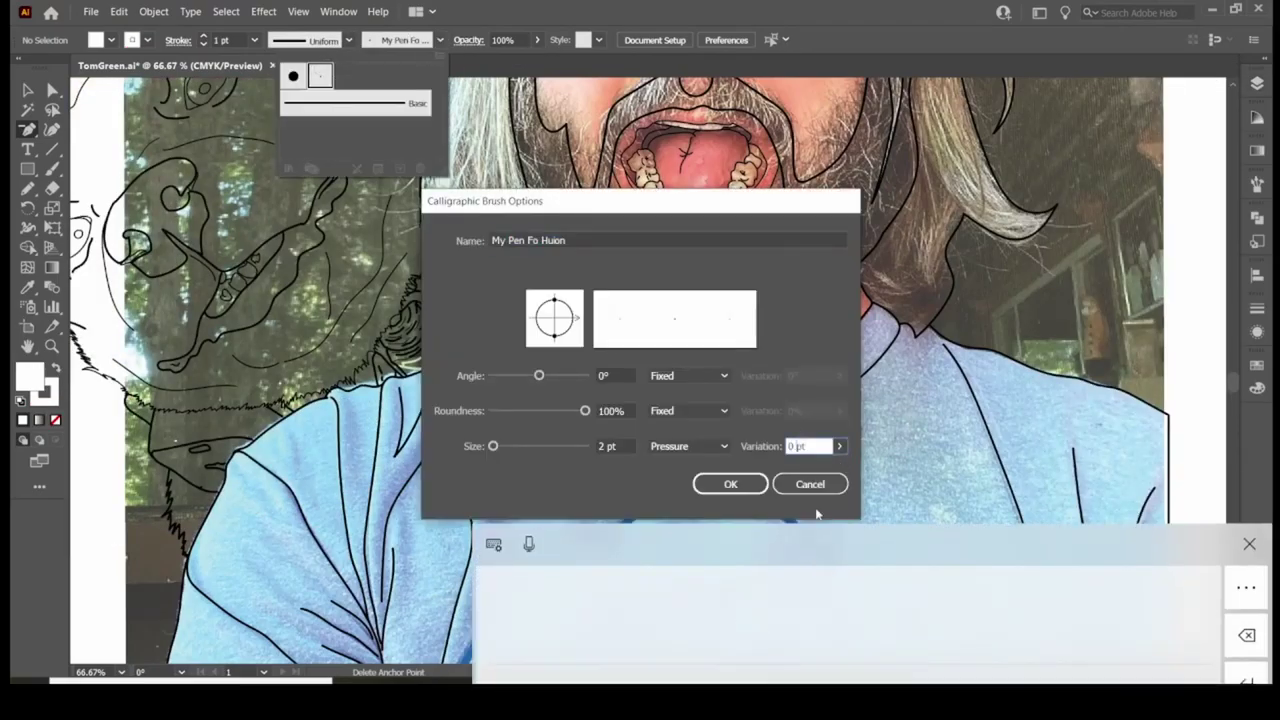
click(729, 483)
double_click(30, 375)
key(Escape)
Sample the face's salmon-red and draw filled shadows down the nose and right cheek
drag(850, 120, 709, 492)
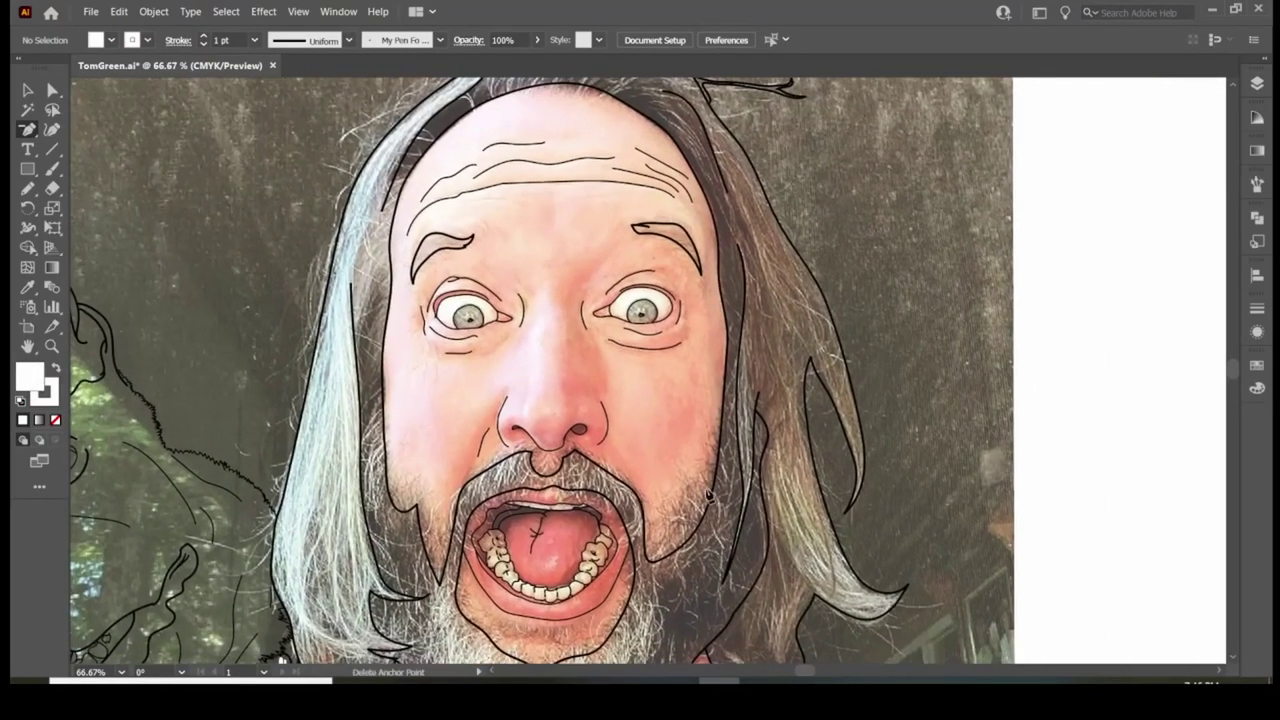
key(i)
click(675, 410)
key(b)
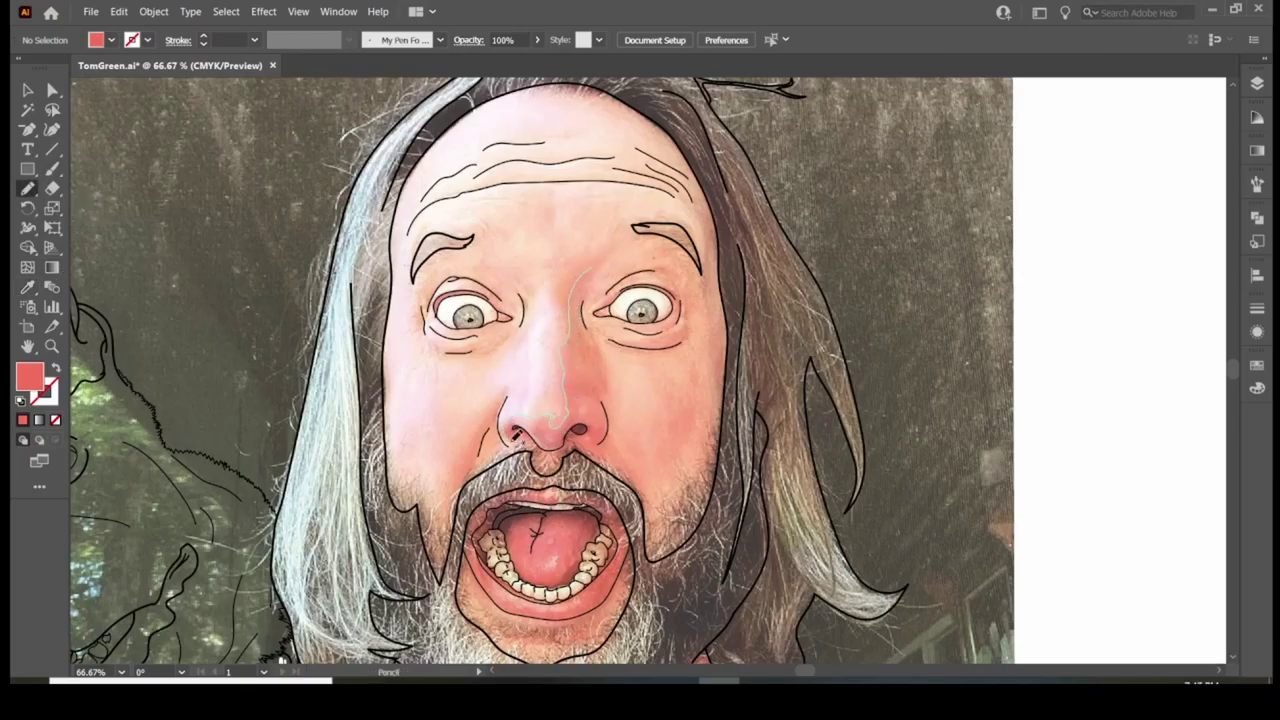
drag(593, 266, 594, 270)
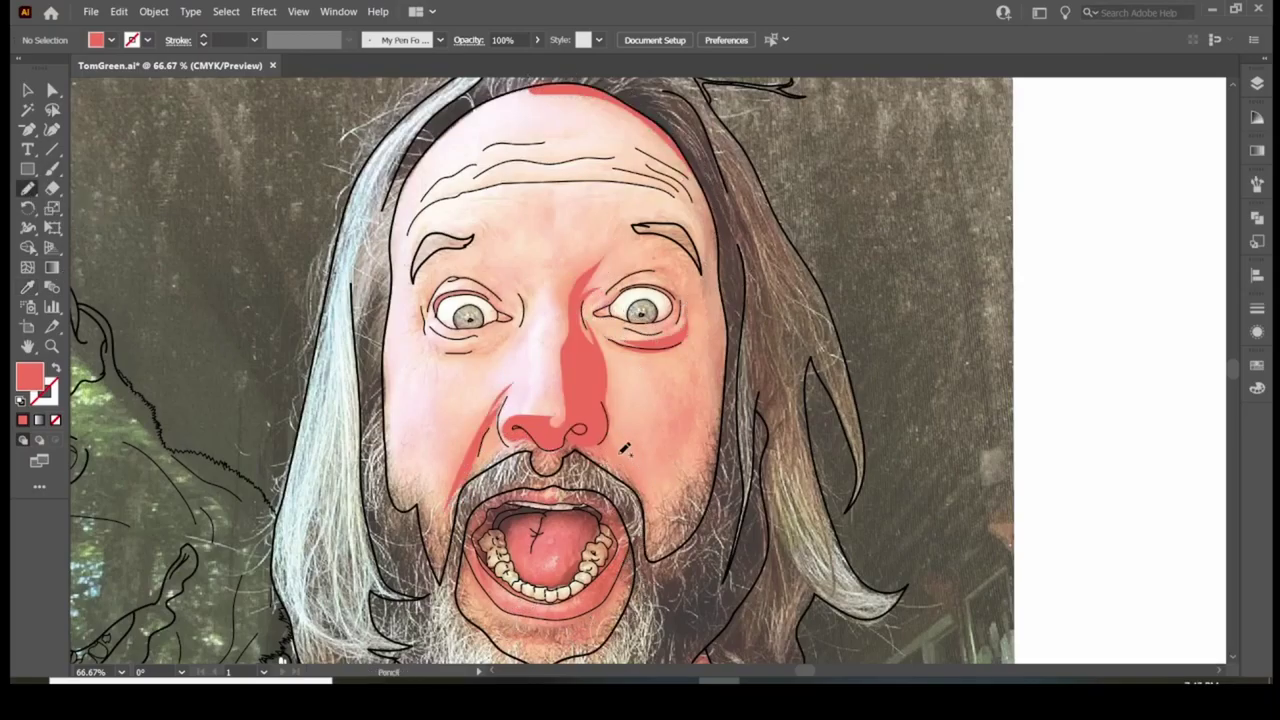
drag(695, 422, 647, 484)
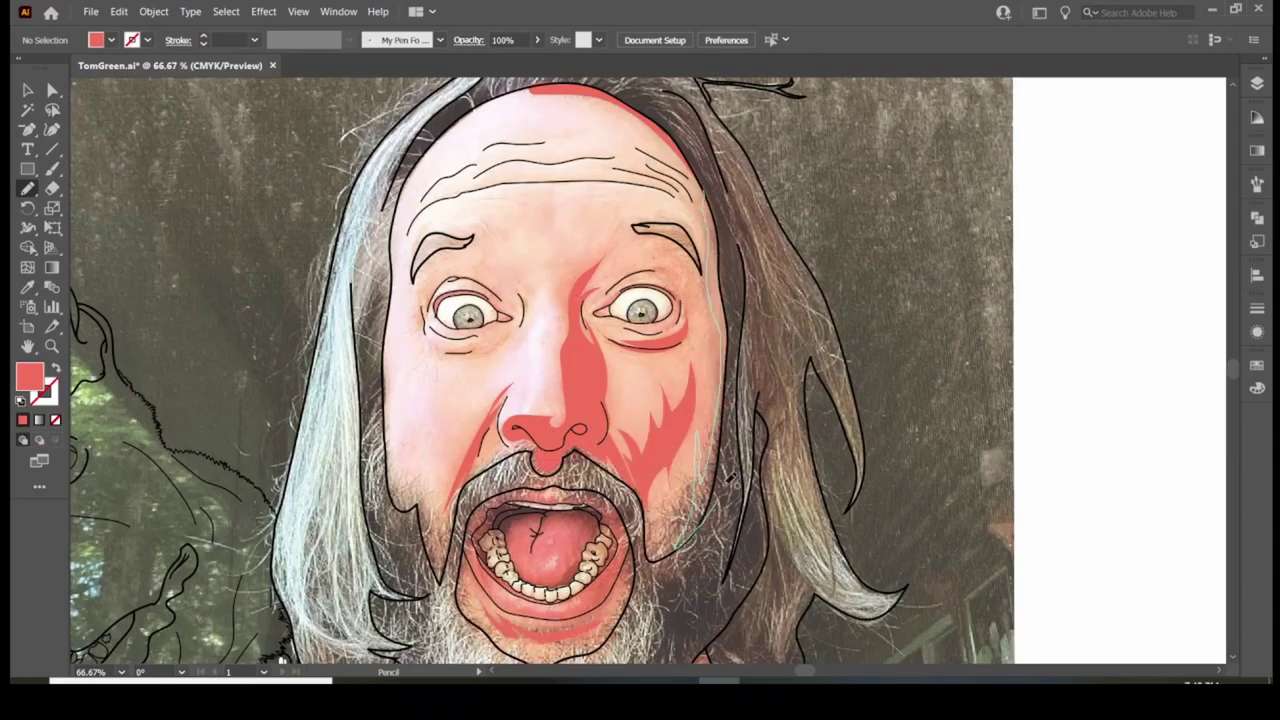
Select the Tom shadow layer, zoom to 50% on the face, and add a layer below it
key(F7)
click(1134, 152)
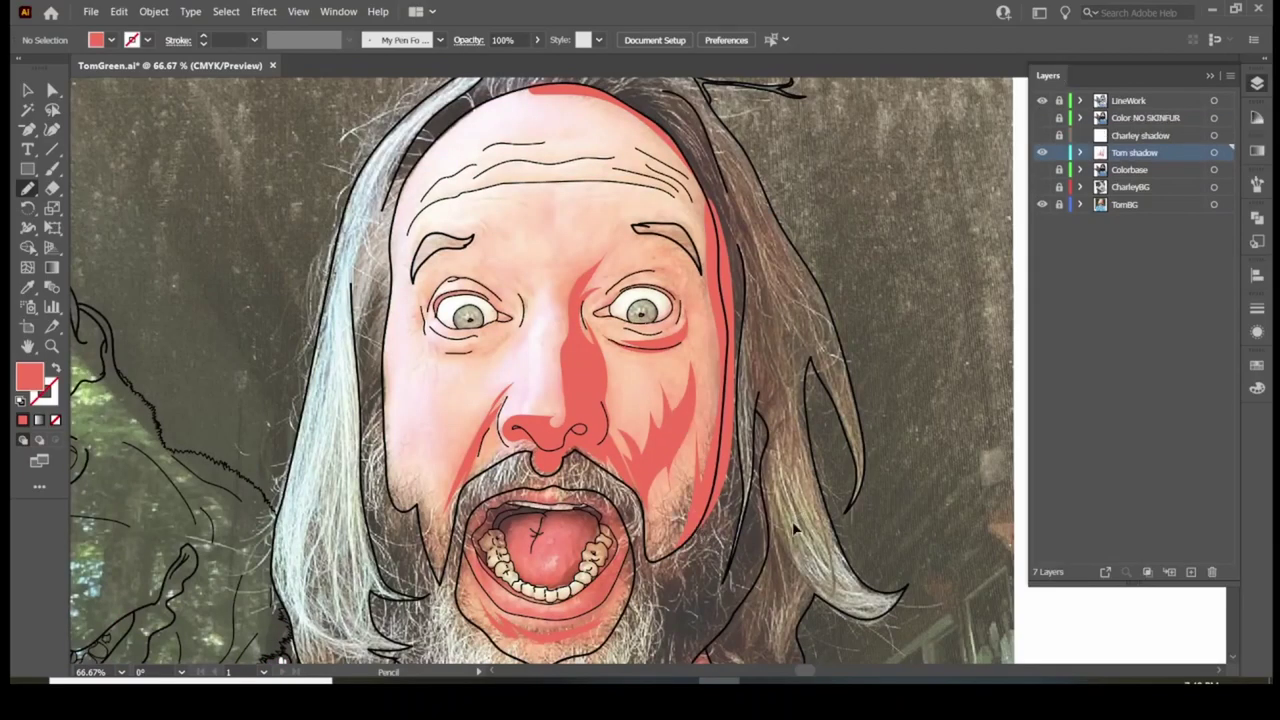
key(ctrl+minus)
key(ctrl+minus)
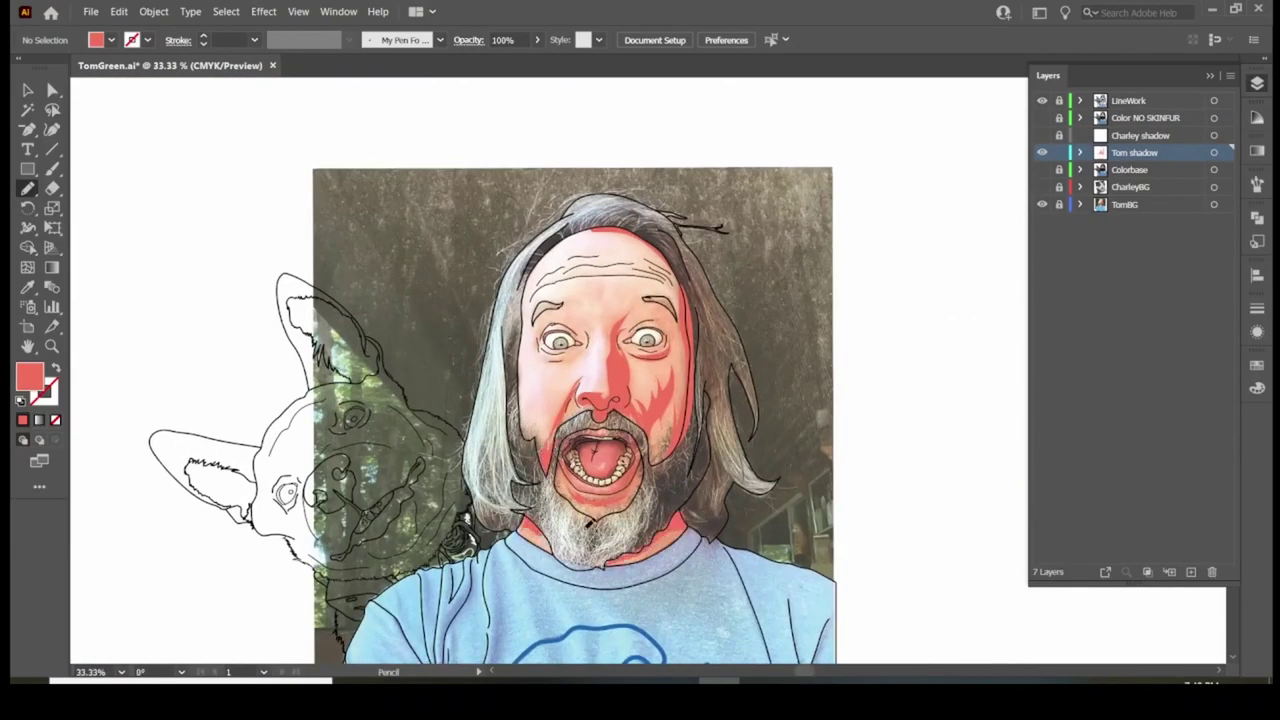
key(ctrl+plus)
key(ctrl+alt+l)
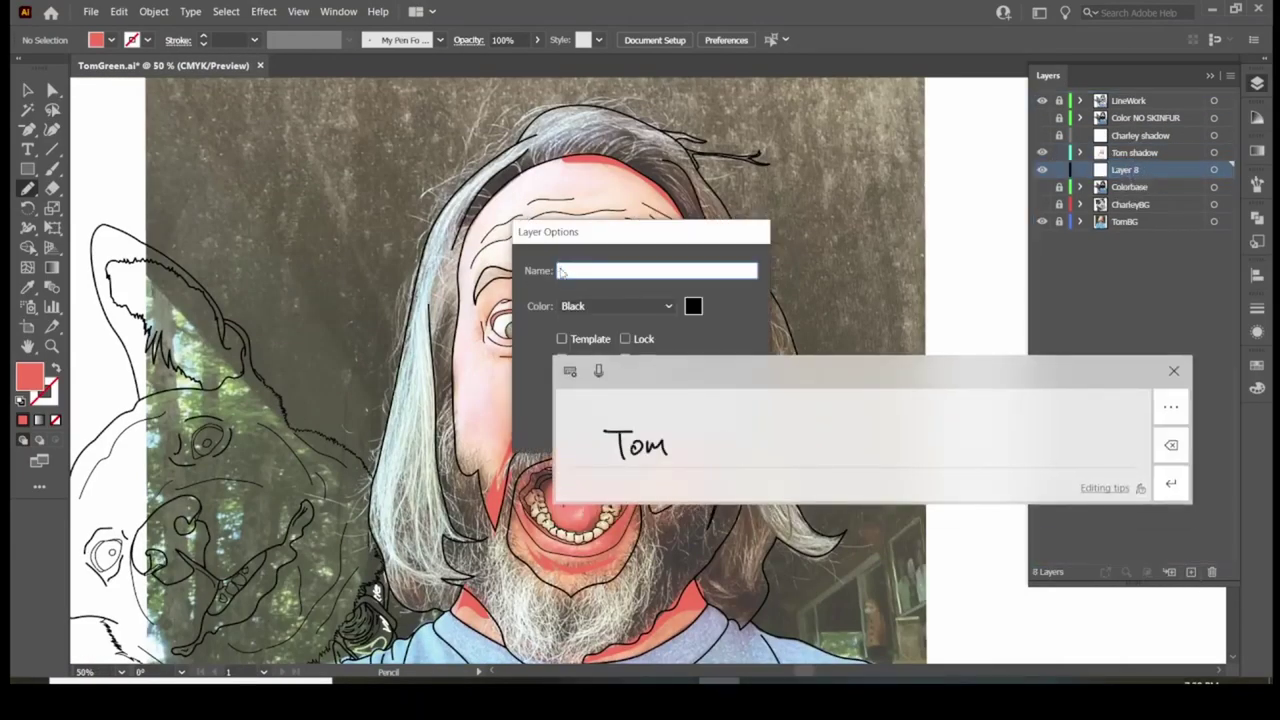
Name the layer Tom shadow 2, draw an orange shadow up the forehead's right edge, and add another layer
text(Tom shadow 2)
key(Return)
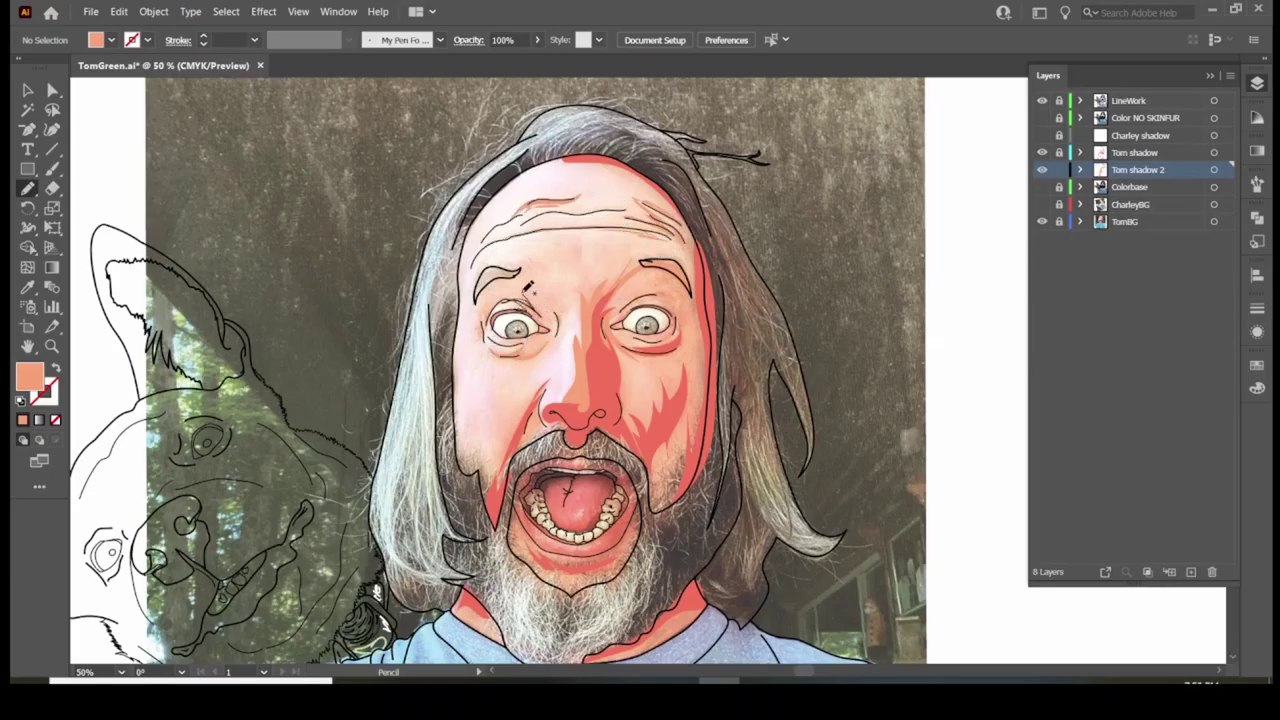
drag(705, 283, 697, 224)
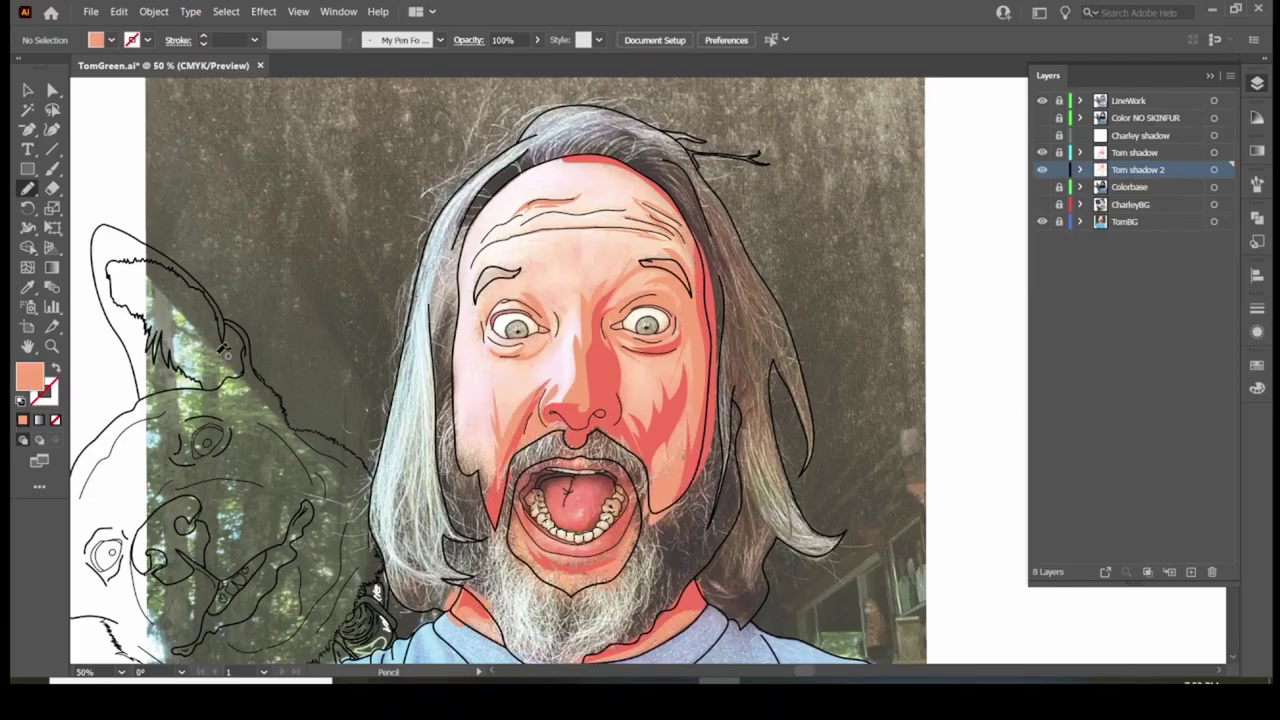
click(1190, 571)
double_click(1140, 187)
Name the new layer Tom Shad 3 and sample a light pink skin colour
text(Tom Shad 3)
key(Return)
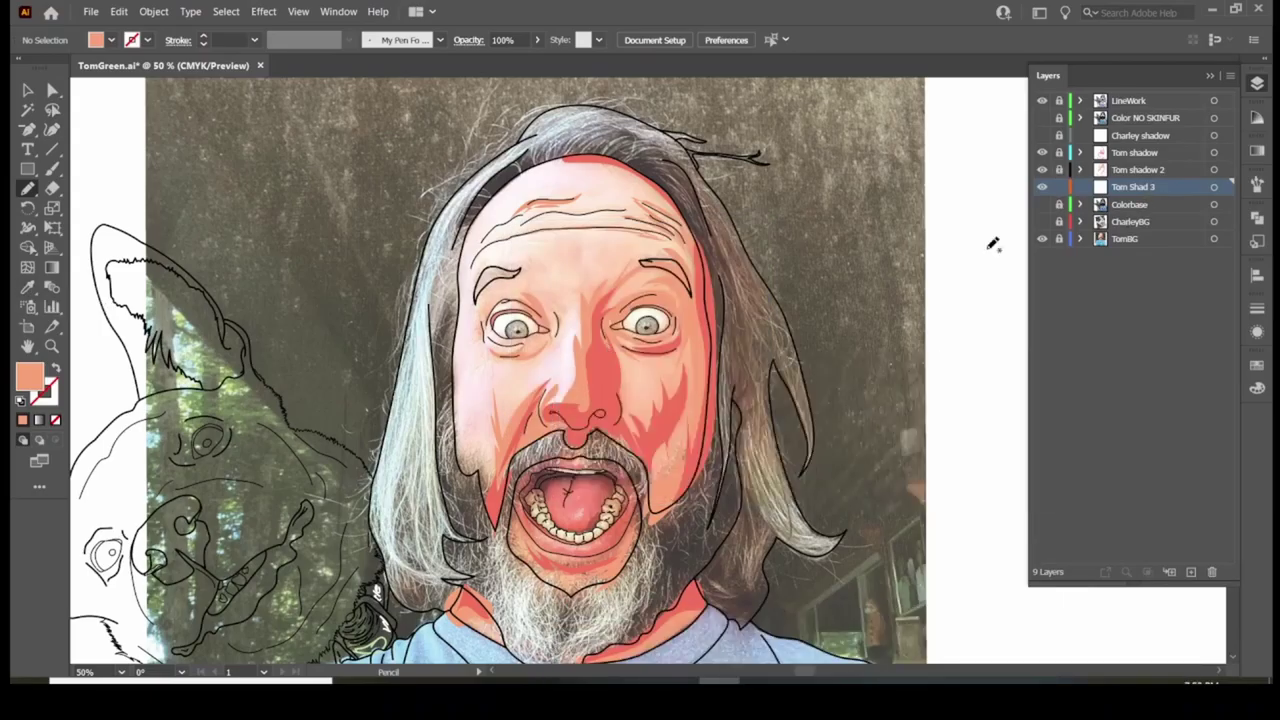
click(28, 287)
click(413, 398)
key(n)
Show the Colorbase and CharleyBG layers and paint pink skin along the face's left edge and neck
drag(1041, 238, 1042, 204)
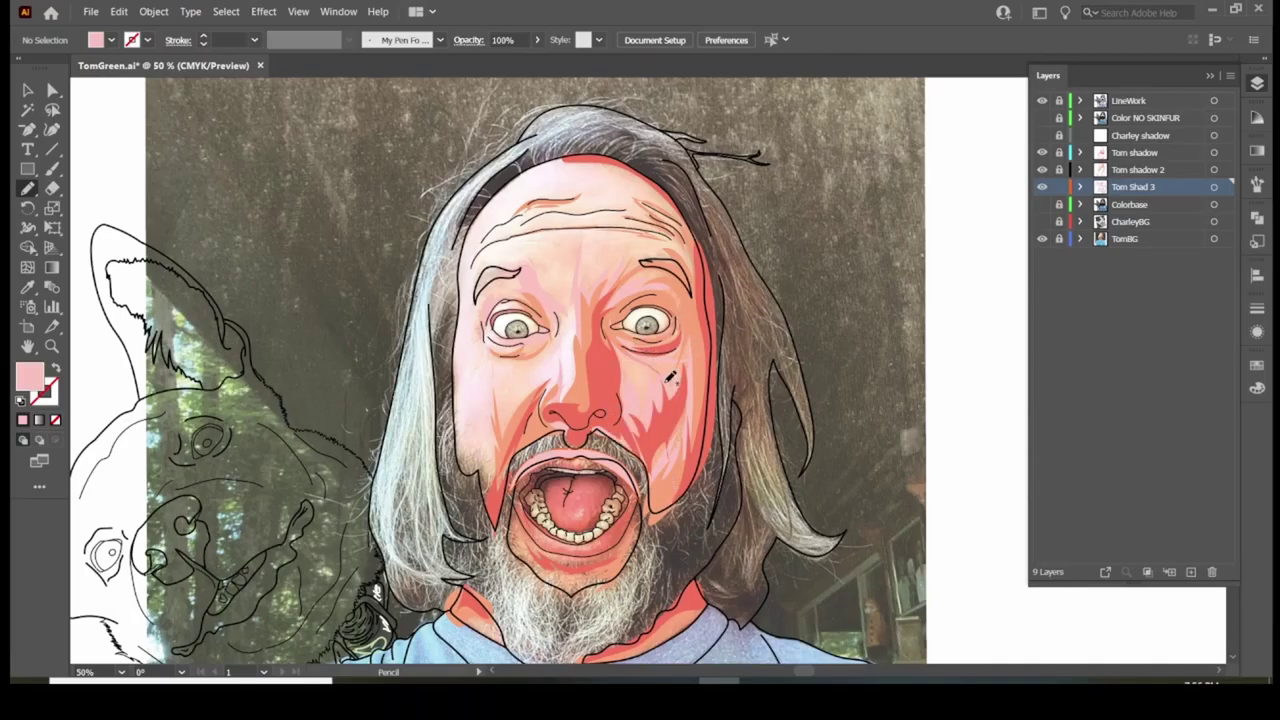
drag(1042, 221, 1042, 204)
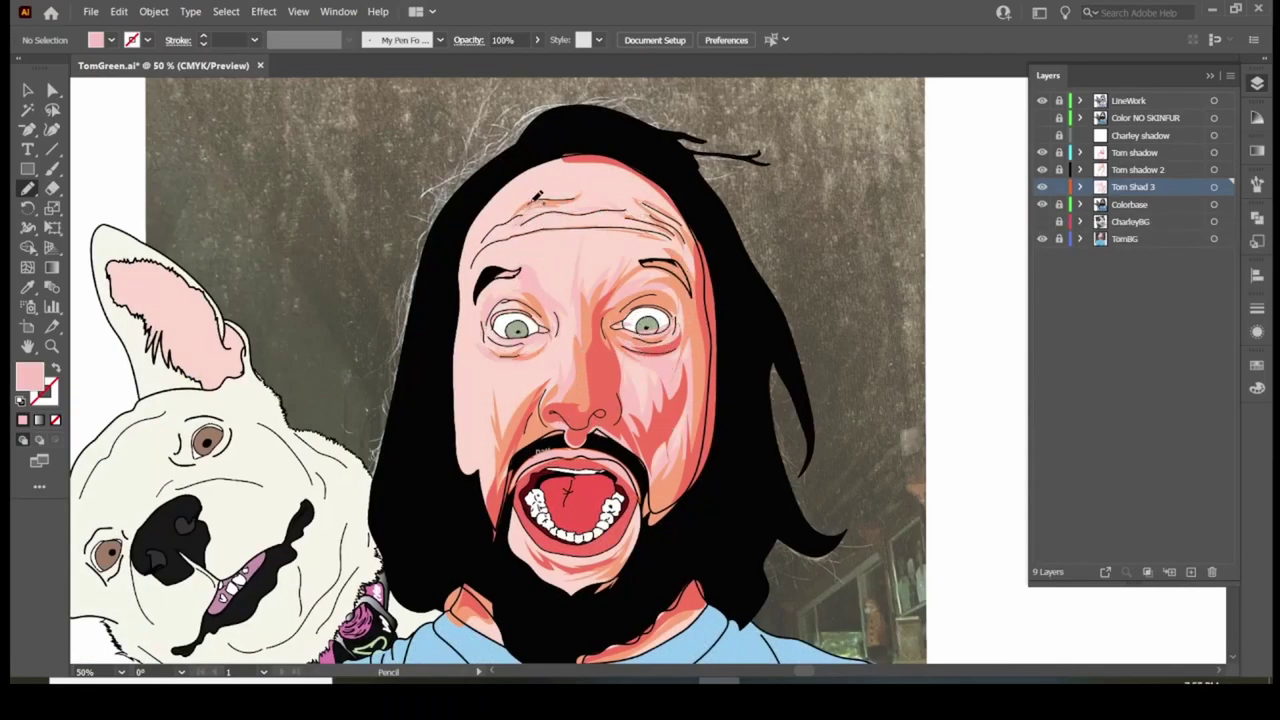
drag(465, 425, 476, 198)
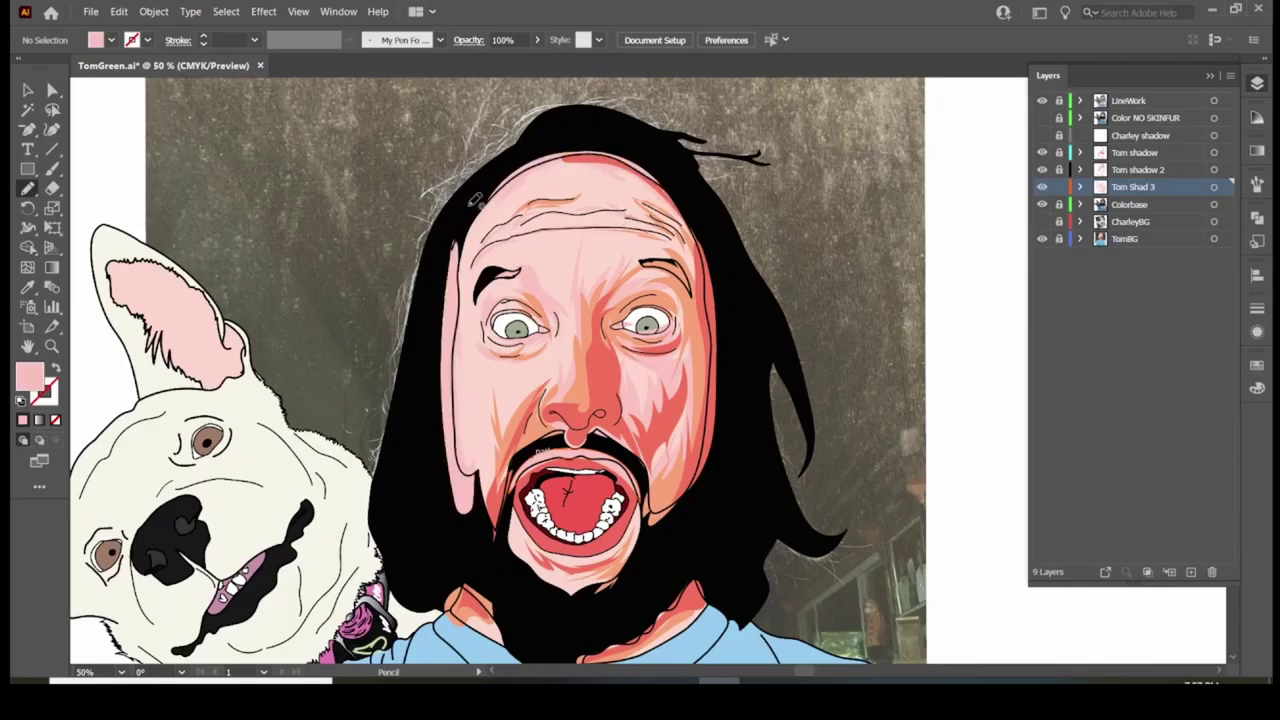
drag(603, 605, 688, 641)
scroll(615, 527, down, 1)
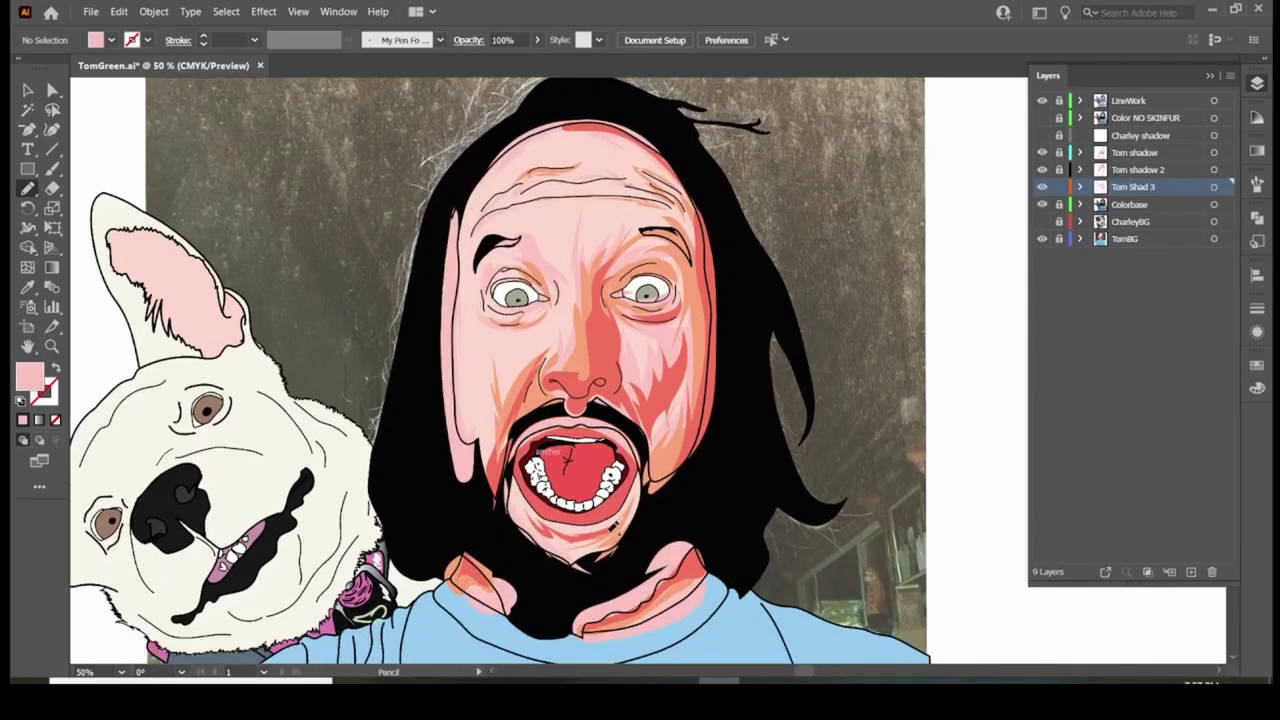
Add a new layer and name it Highest
click(1190, 571)
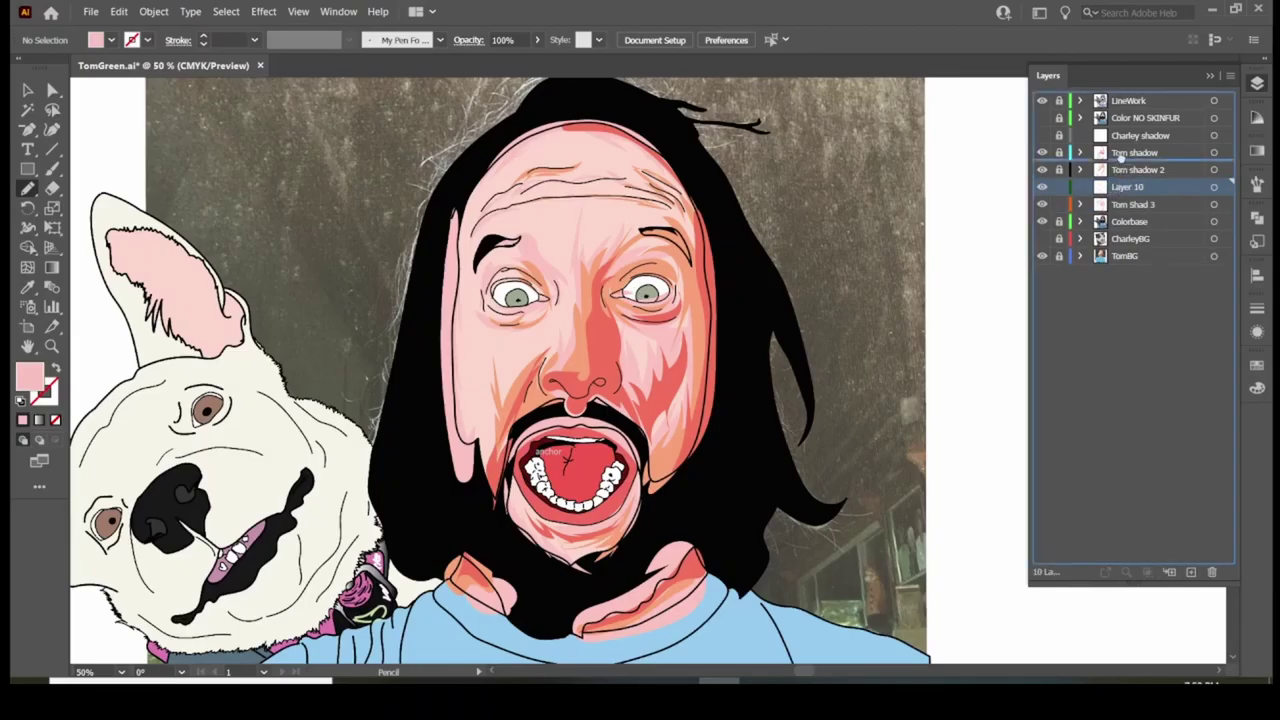
double_click(1130, 203)
text(Highest)
key(Return)
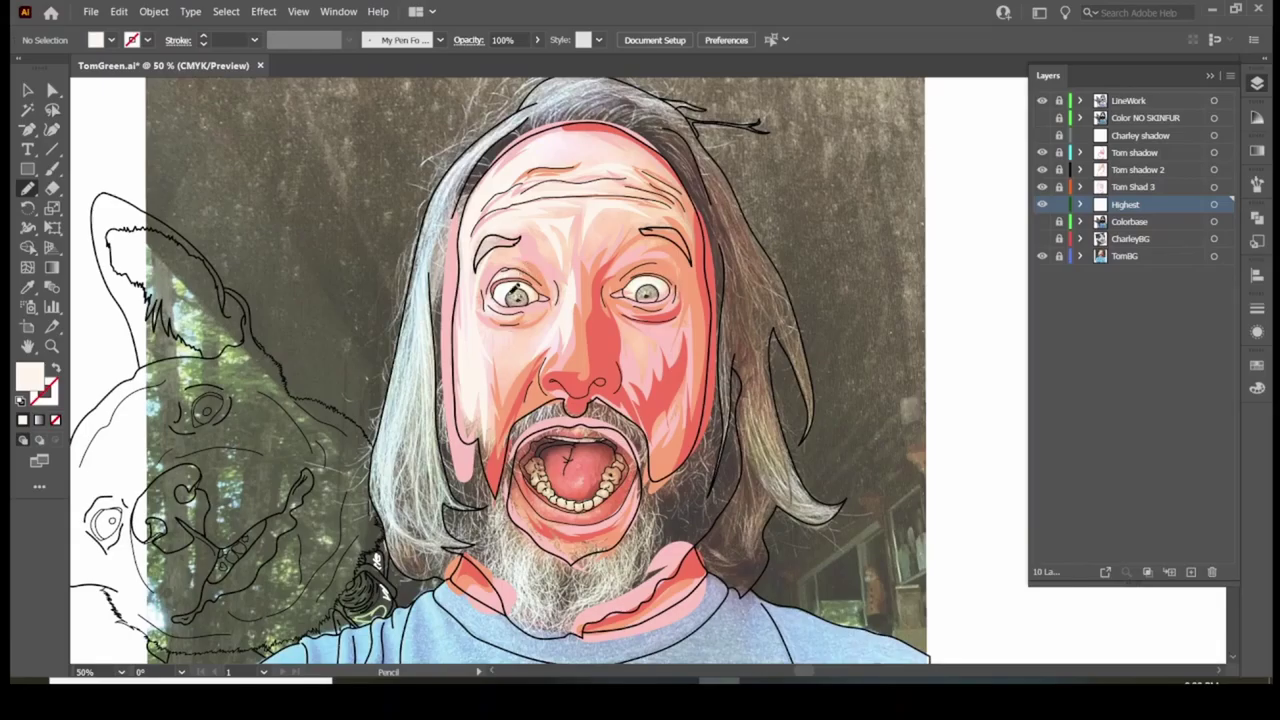
scroll(513, 290, up, 3)
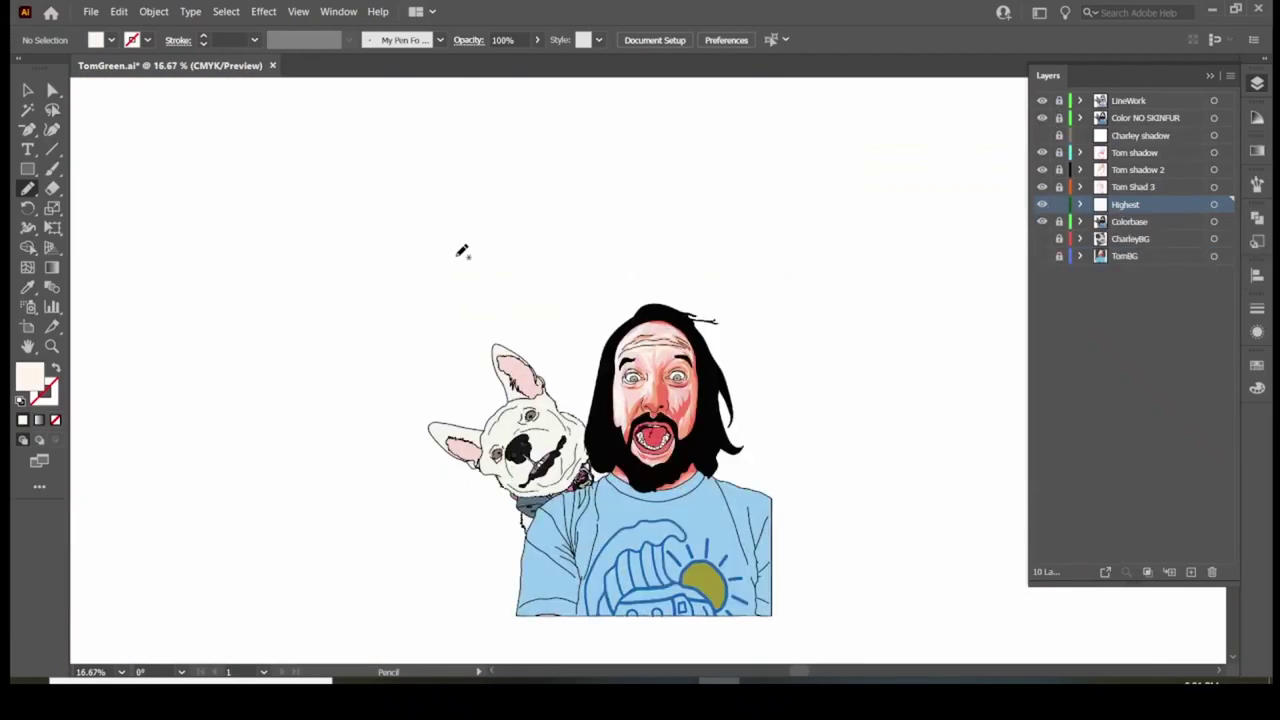
Adjust the cream highlights' colour balance to Magenta 3, Yellow 9, Black -9
key(v)
key(ctrl+a)
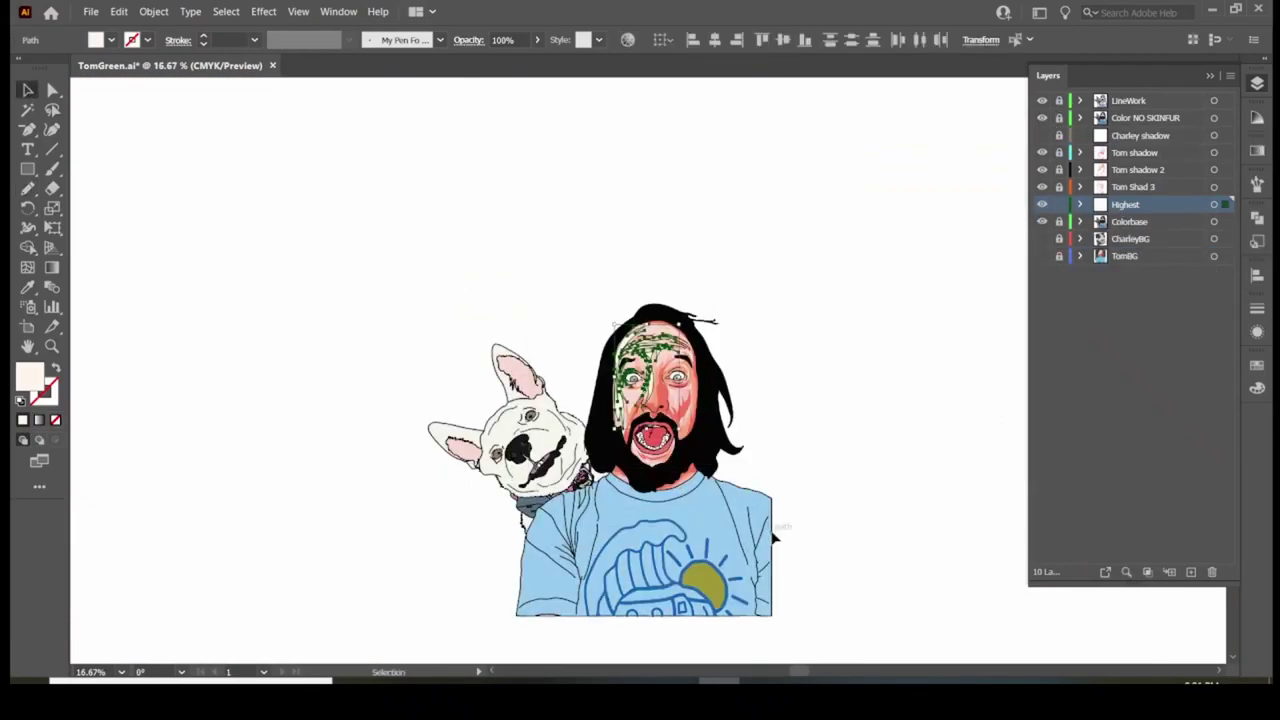
click(118, 11)
click(460, 315)
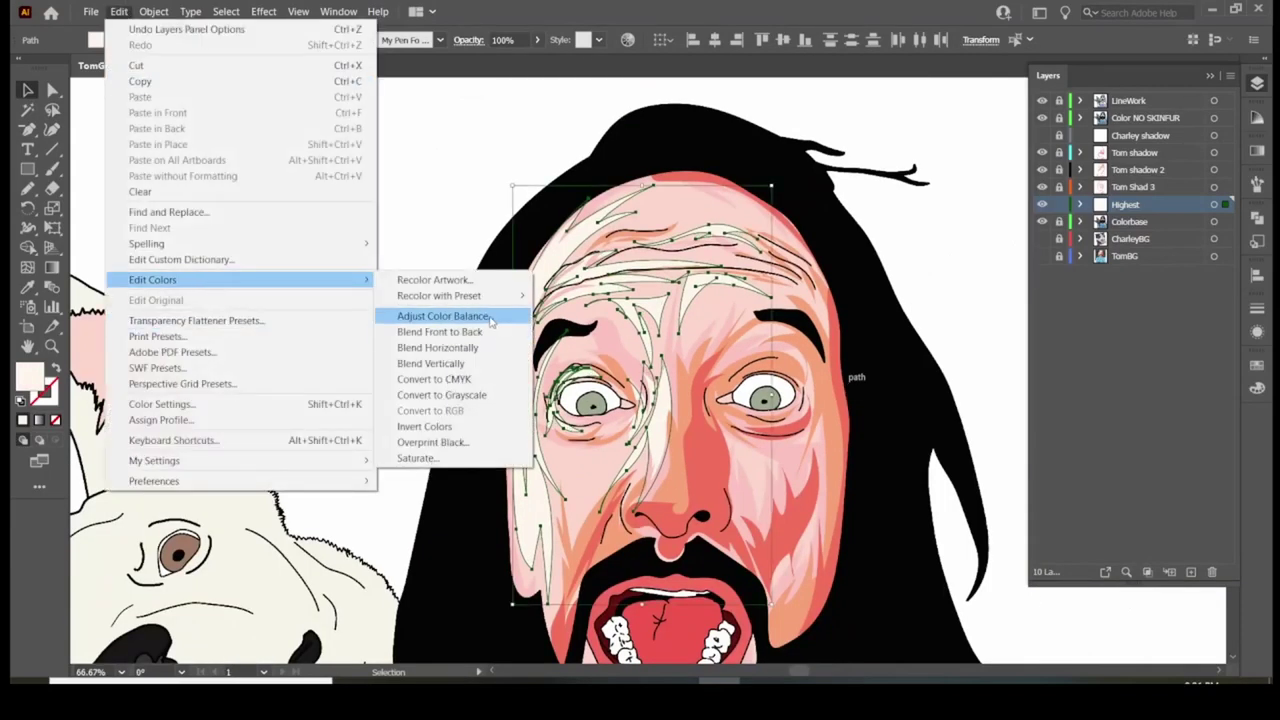
click(460, 315)
drag(771, 174, 774, 173)
click(769, 224)
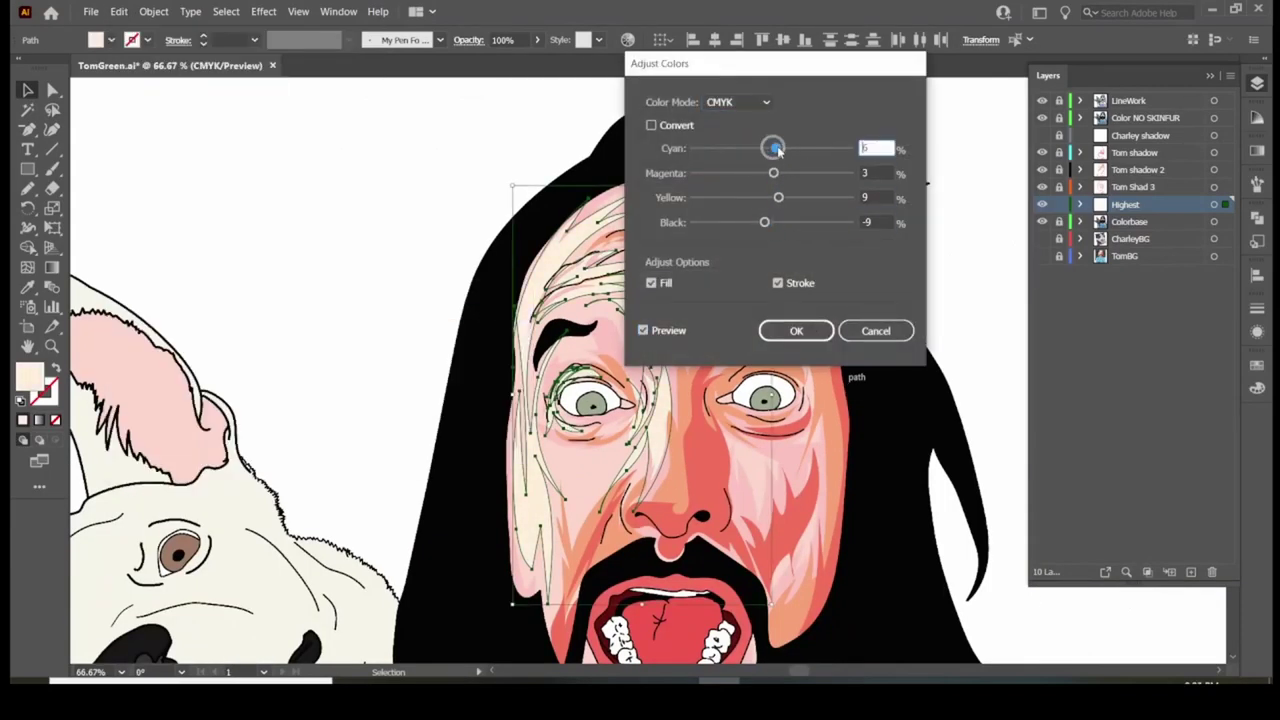
click(796, 331)
Clear the selection, return to the Pencil, and zoom the face to 100%
click(926, 452)
click(748, 605)
key(n)
key(ctrl+shift+a)
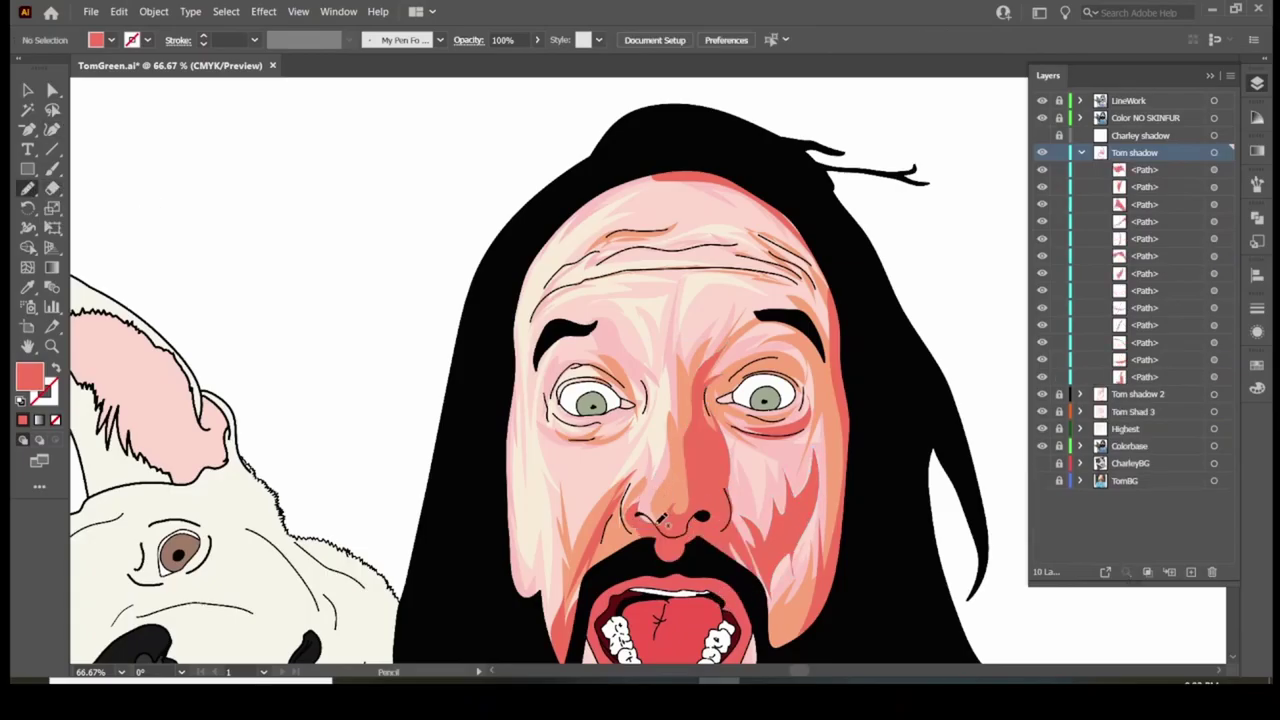
key(ctrl+plus)
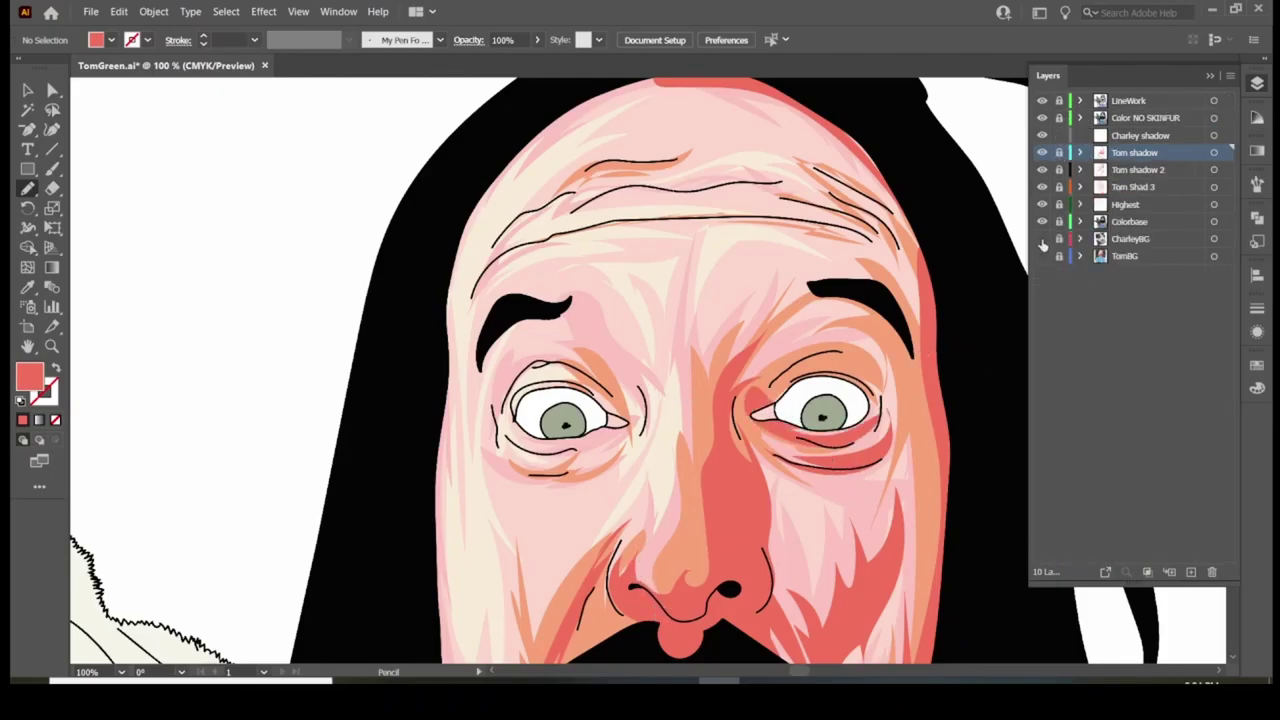
On the Charley shadow layer with Colorbase hidden, draw a mauve shadow over the dog's muzzle
click(1042, 238)
key(ctrl+minus)
drag(600, 370, 664, 424)
click(1140, 135)
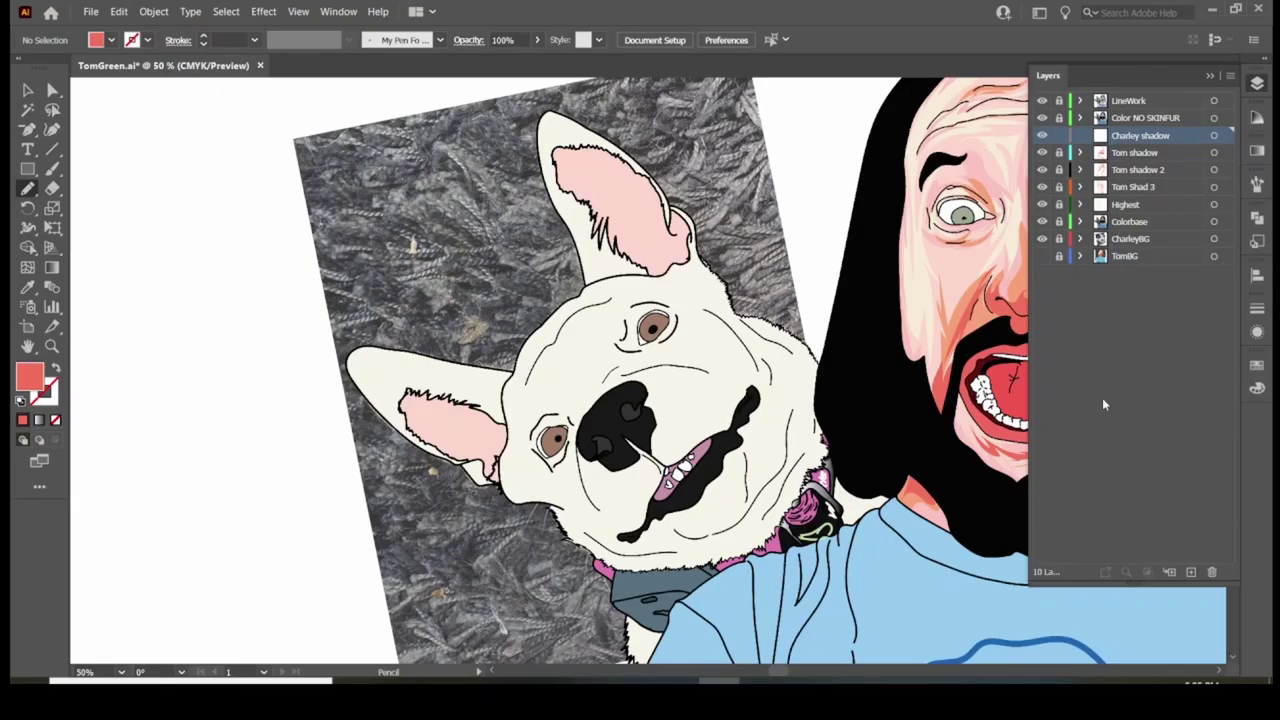
click(1042, 221)
click(28, 287)
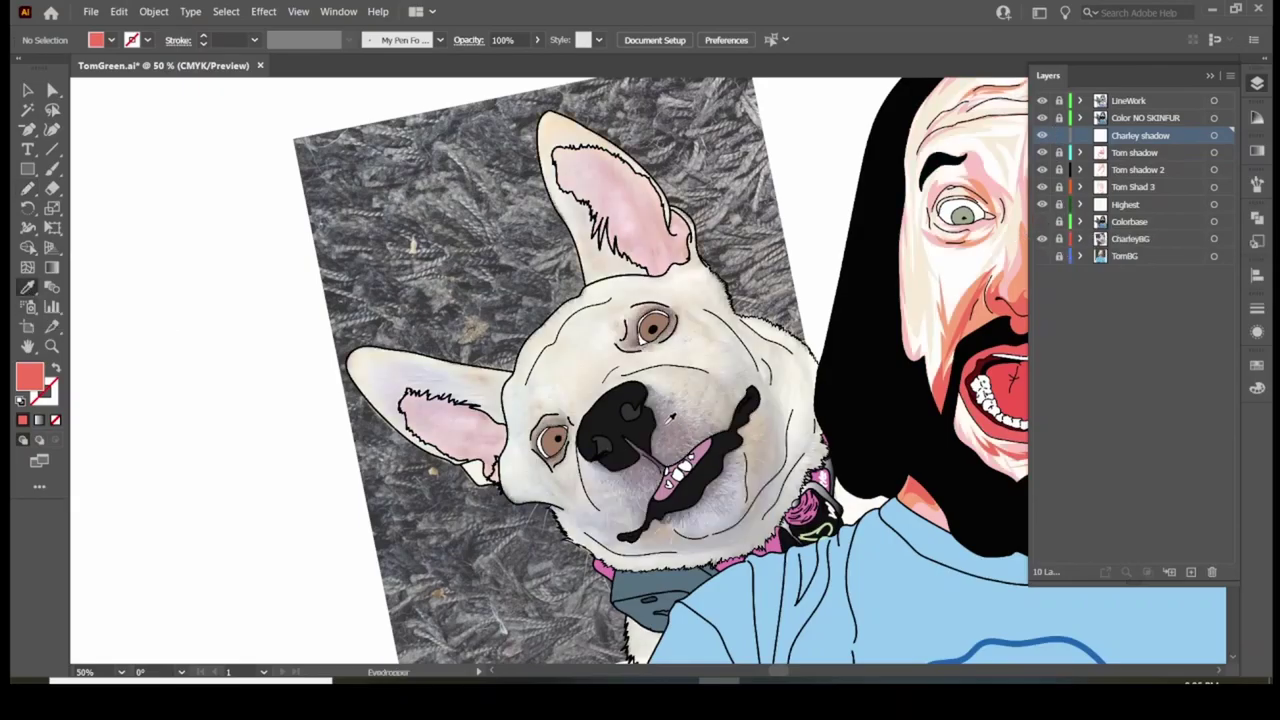
drag(728, 432, 690, 384)
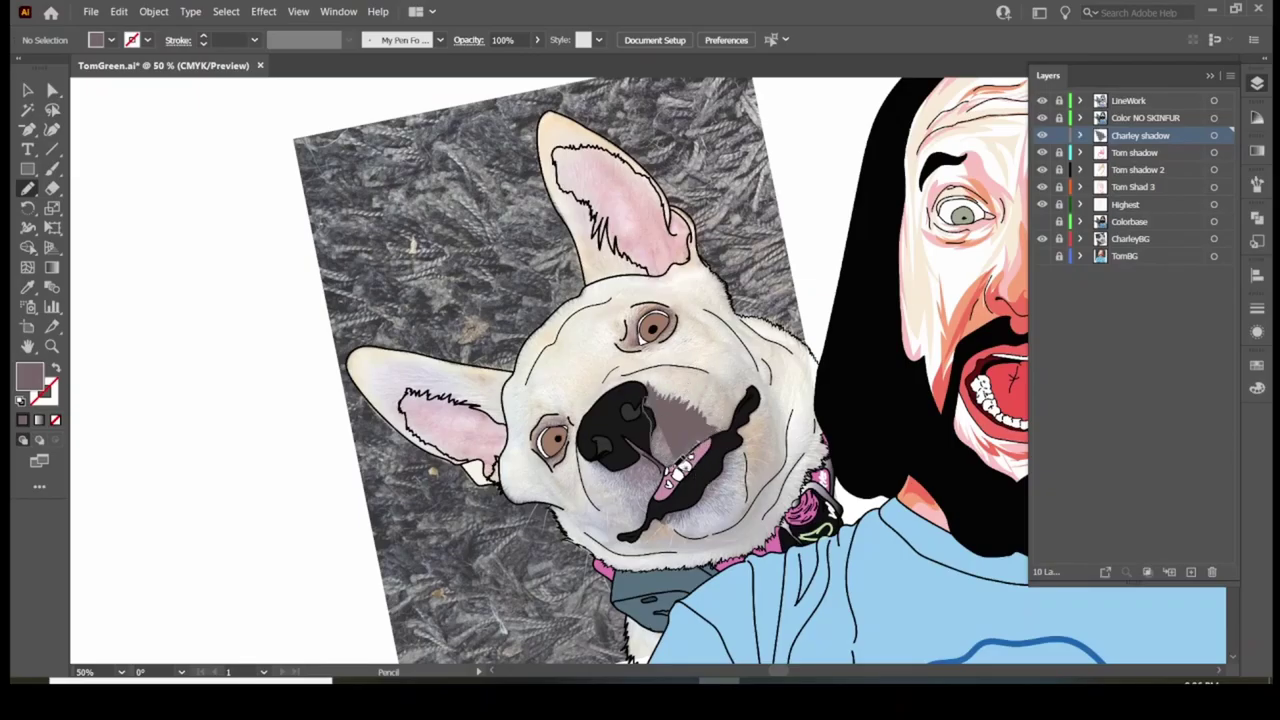
Zoom to 150%, sample a tan fur colour from the photo, and frame the dog's left ear
key(ctrl+plus)
key(s)
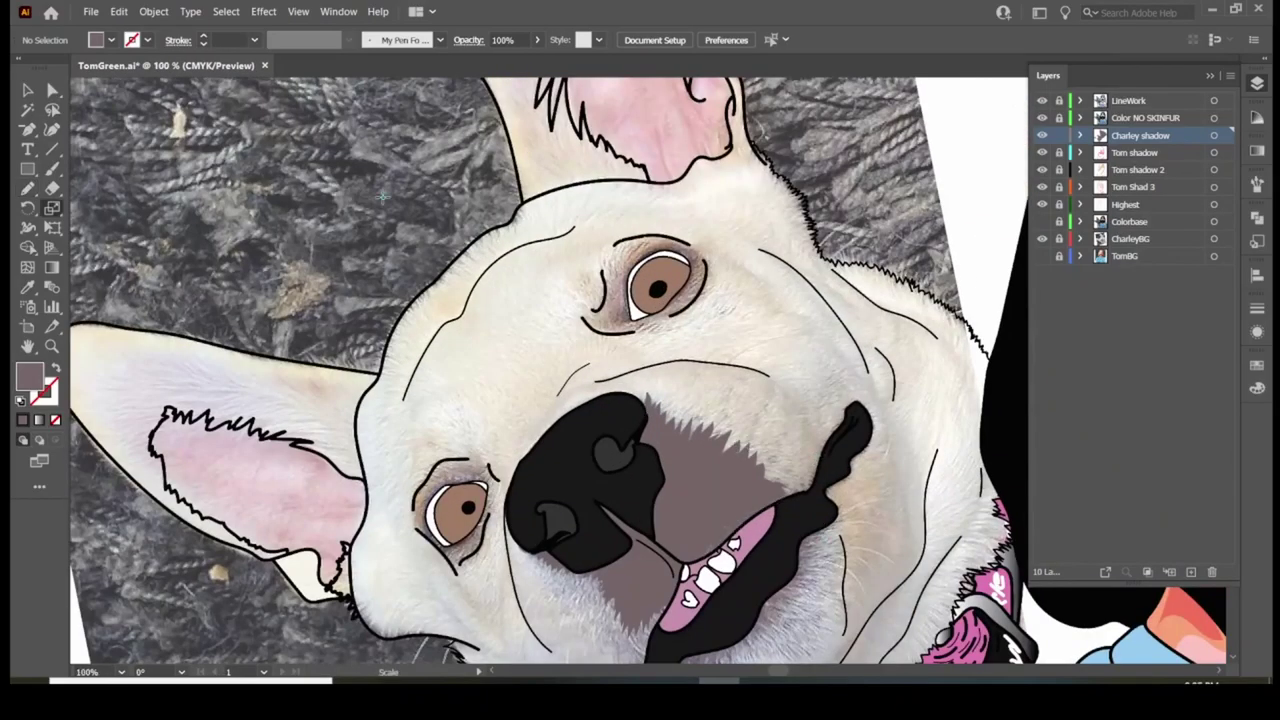
key(ctrl+plus)
click(28, 287)
click(106, 314)
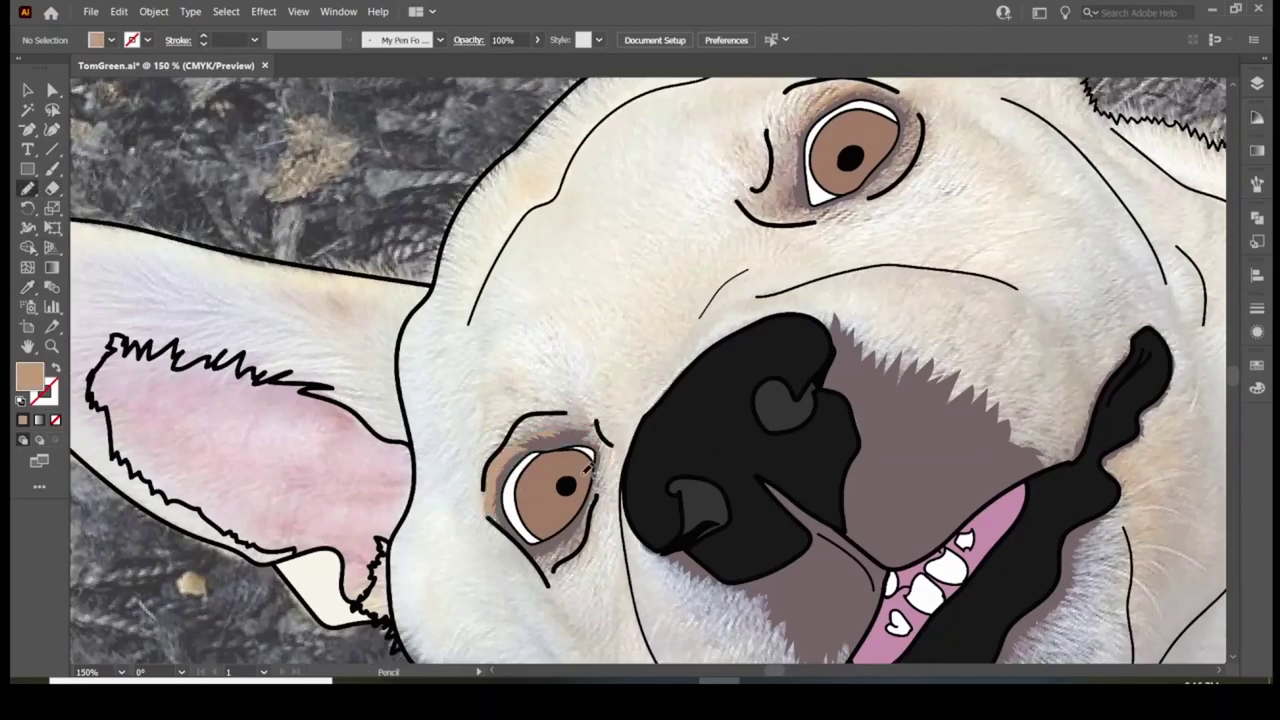
drag(886, 233, 490, 387)
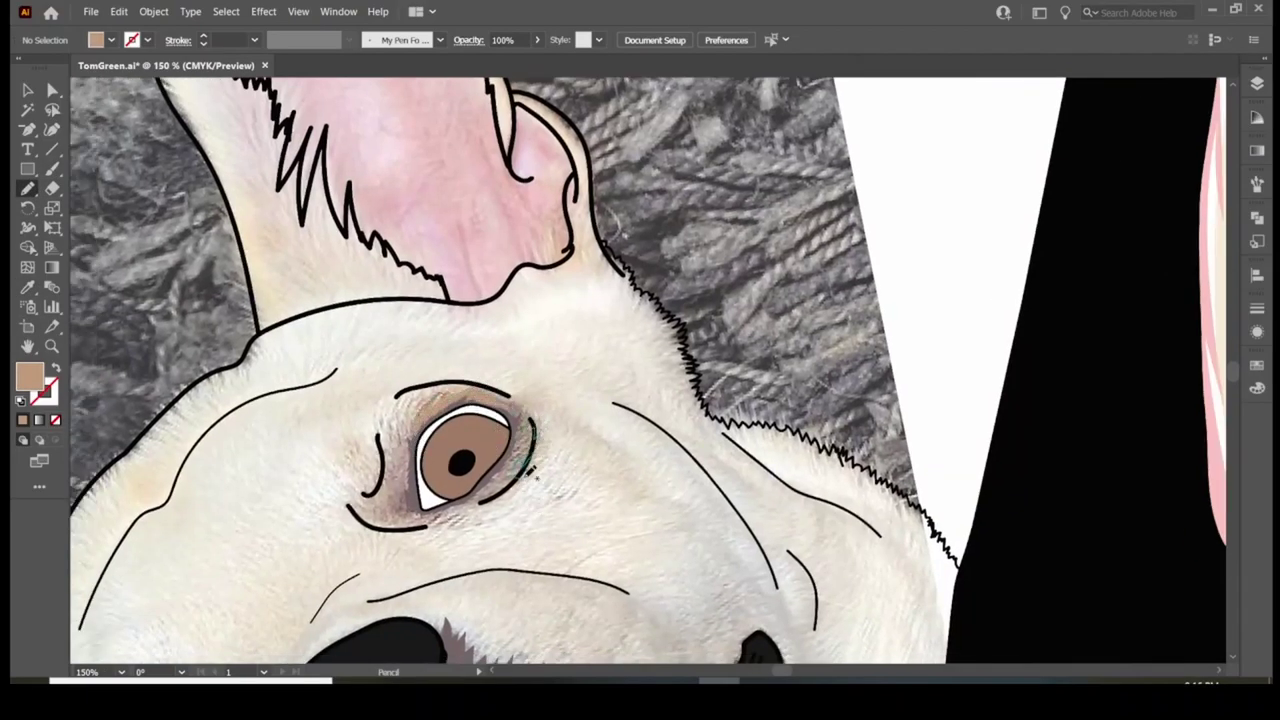
drag(415, 500, 804, 301)
drag(500, 400, 790, 412)
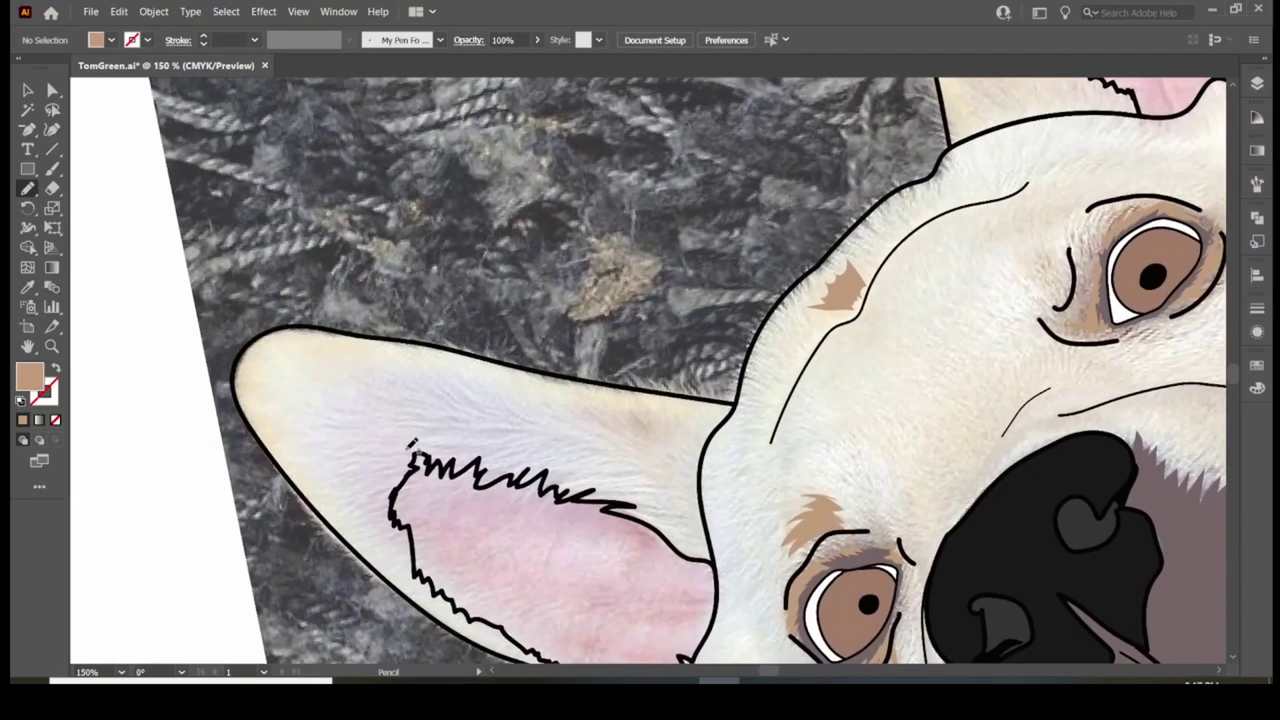
Draw tan fur patches along the ear edges and base, under the chin and beside the eye
drag(561, 365, 629, 379)
mouse_move(400, 328)
mouse_down()
mouse_move(236, 410)
mouse_move(260, 369)
mouse_up()
mouse_move(512, 404)
mouse_down()
mouse_move(567, 517)
mouse_move(545, 530)
mouse_up()
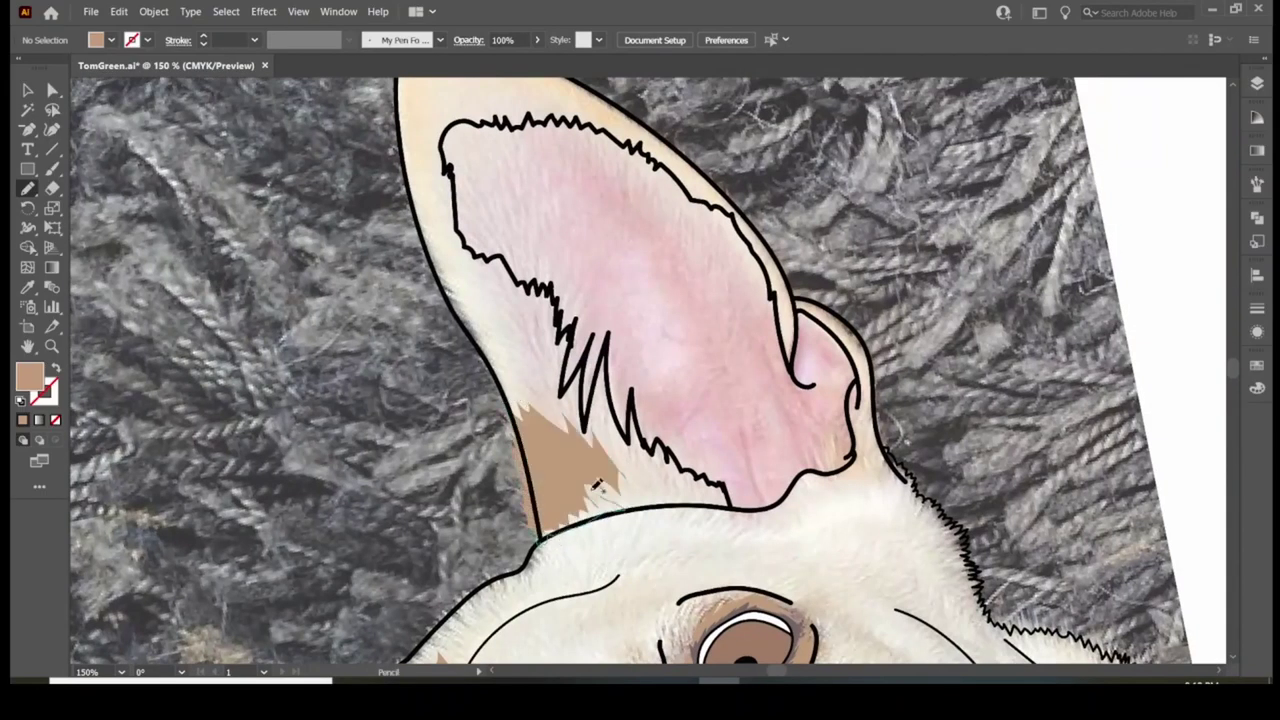
drag(900, 406, 745, 473)
drag(713, 541, 725, 525)
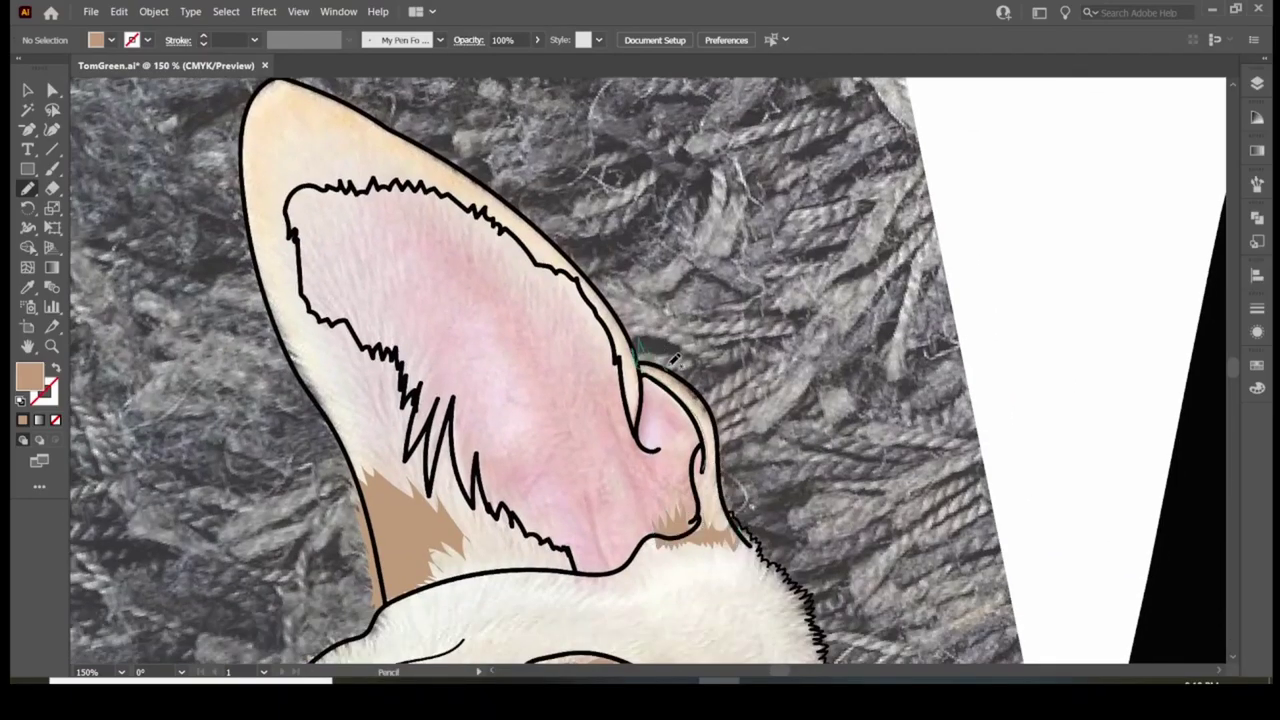
mouse_move(298, 355)
mouse_down()
mouse_move(258, 205)
mouse_move(396, 115)
mouse_up()
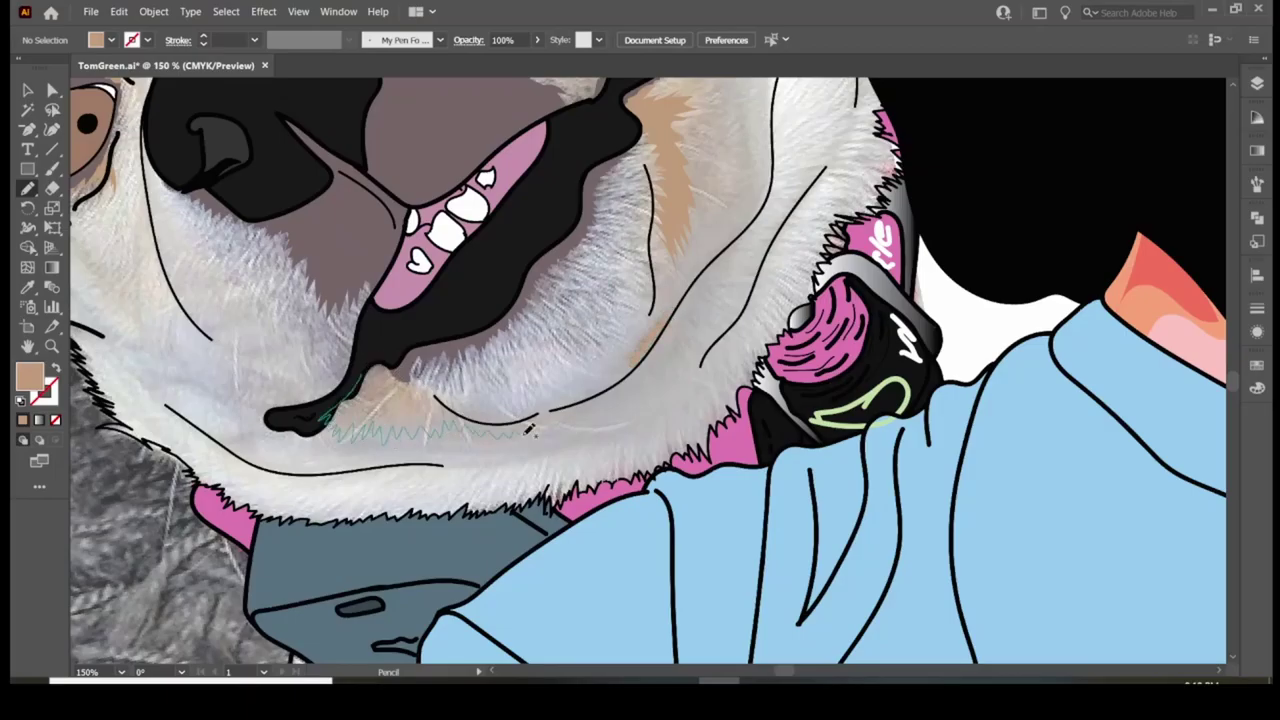
drag(530, 428, 538, 420)
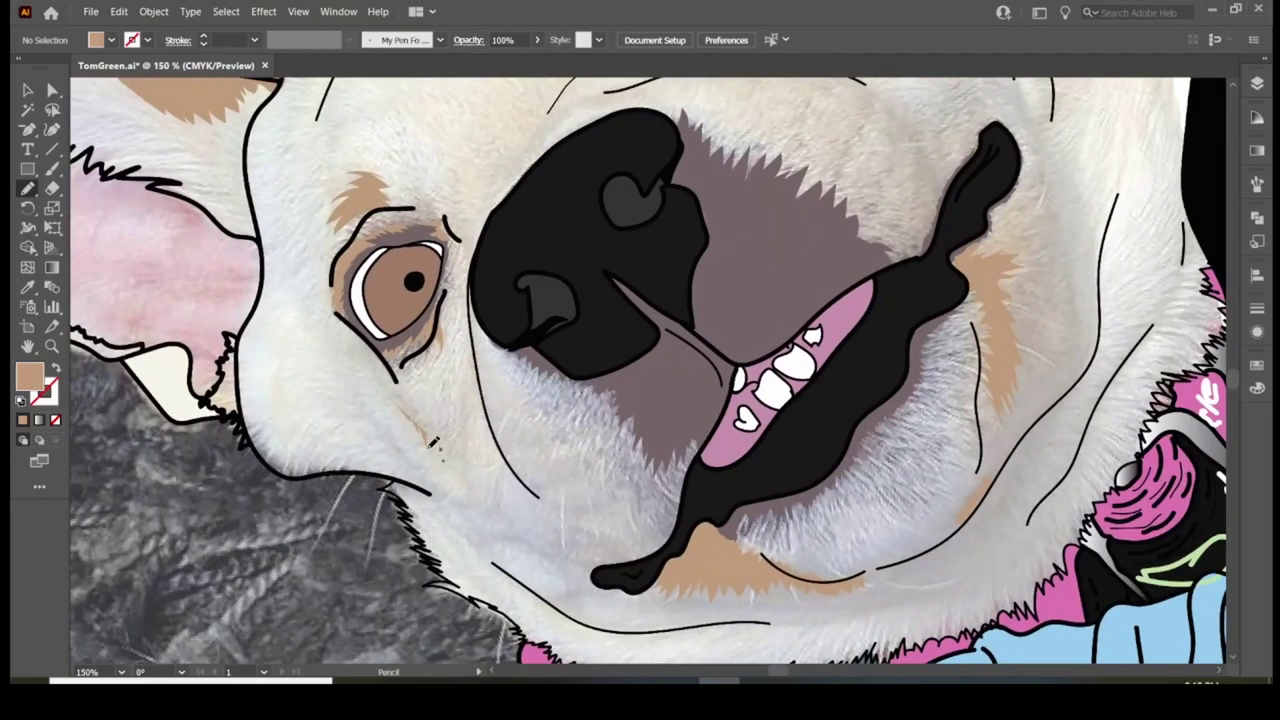
mouse_move(470, 360)
mouse_down()
mouse_move(447, 422)
mouse_move(418, 411)
mouse_up()
key(ctrl)
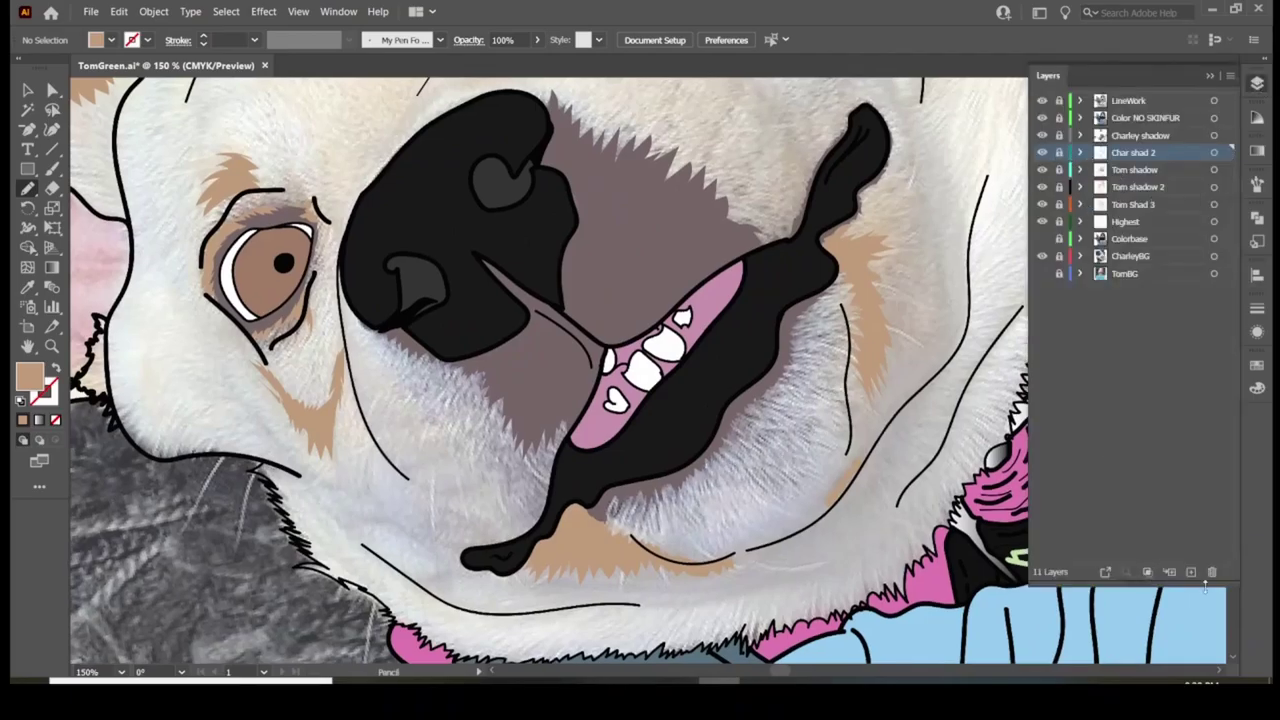
Rename a layer to Char shad 3 and add a new layer named Char High
double_click(1145, 169)
text(Char shad 3)
click(1246, 412)
click(1190, 571)
double_click(1145, 186)
text(Char)
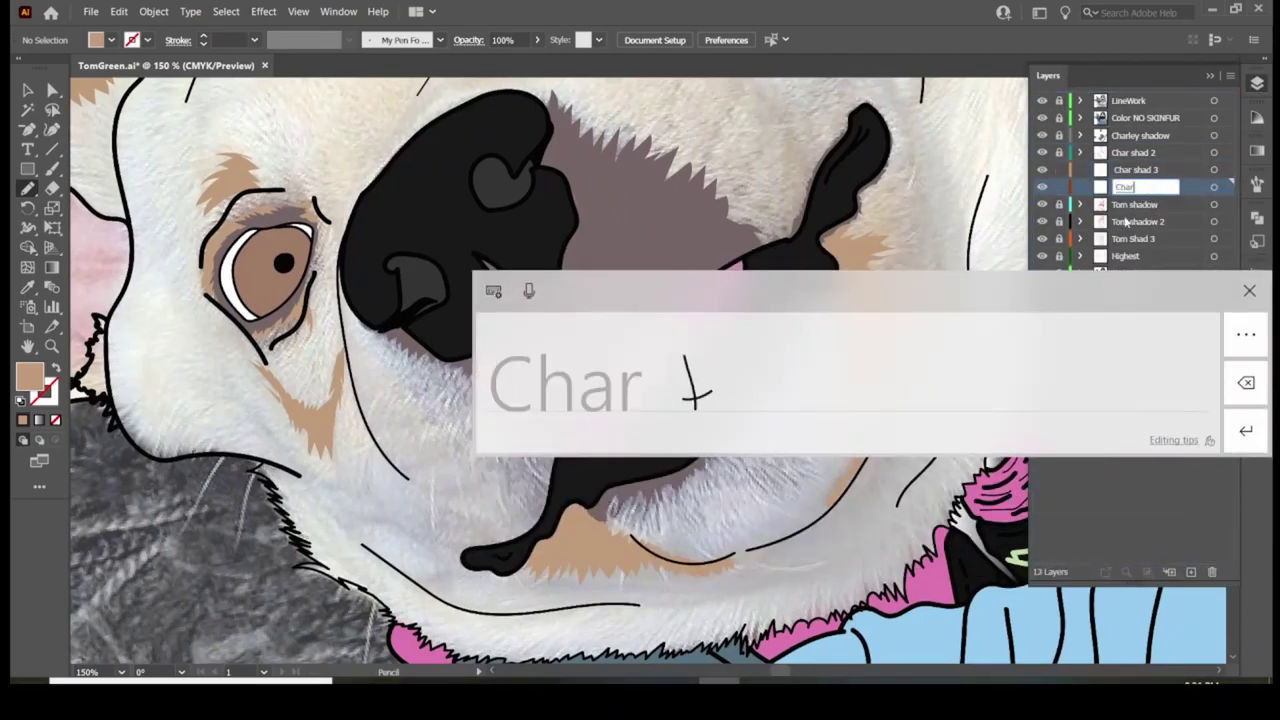
text( High)
click(1246, 430)
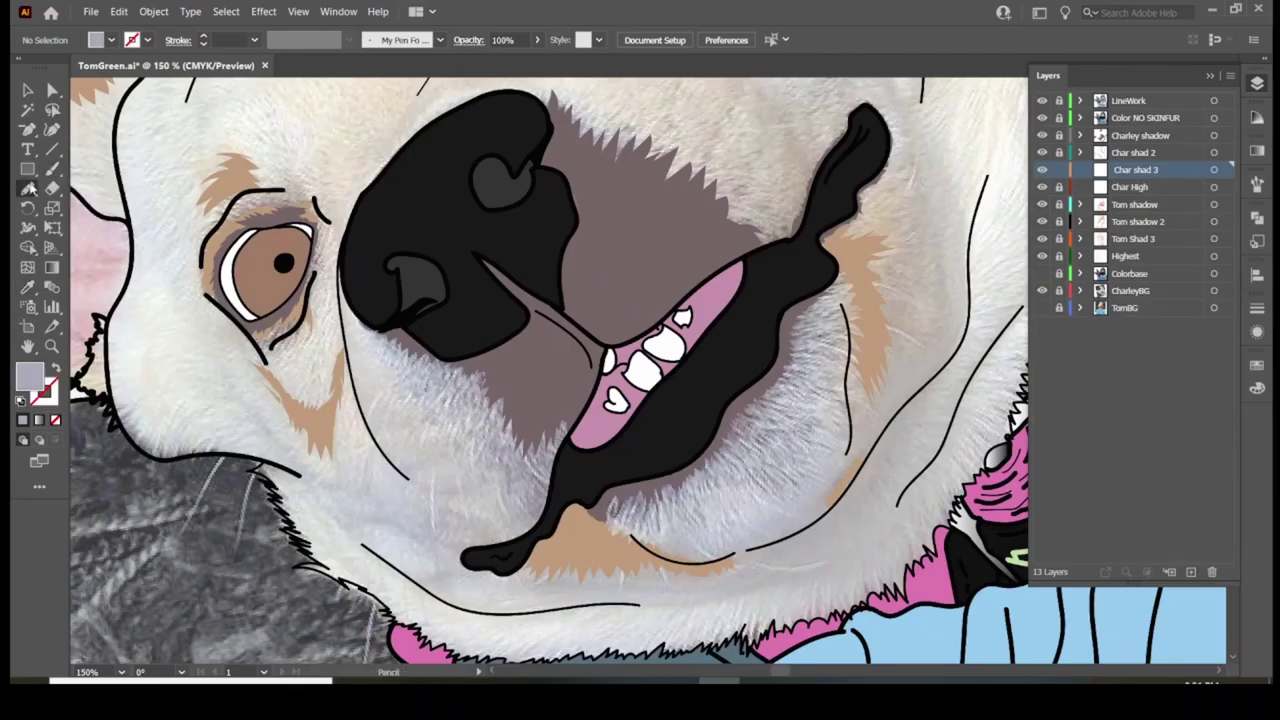
Paint grey-lavender shadows under the nose, along the mouth's lower edge and around the eye
drag(533, 514, 590, 505)
mouse_move(828, 296)
mouse_down()
mouse_move(753, 456)
mouse_move(725, 470)
mouse_up()
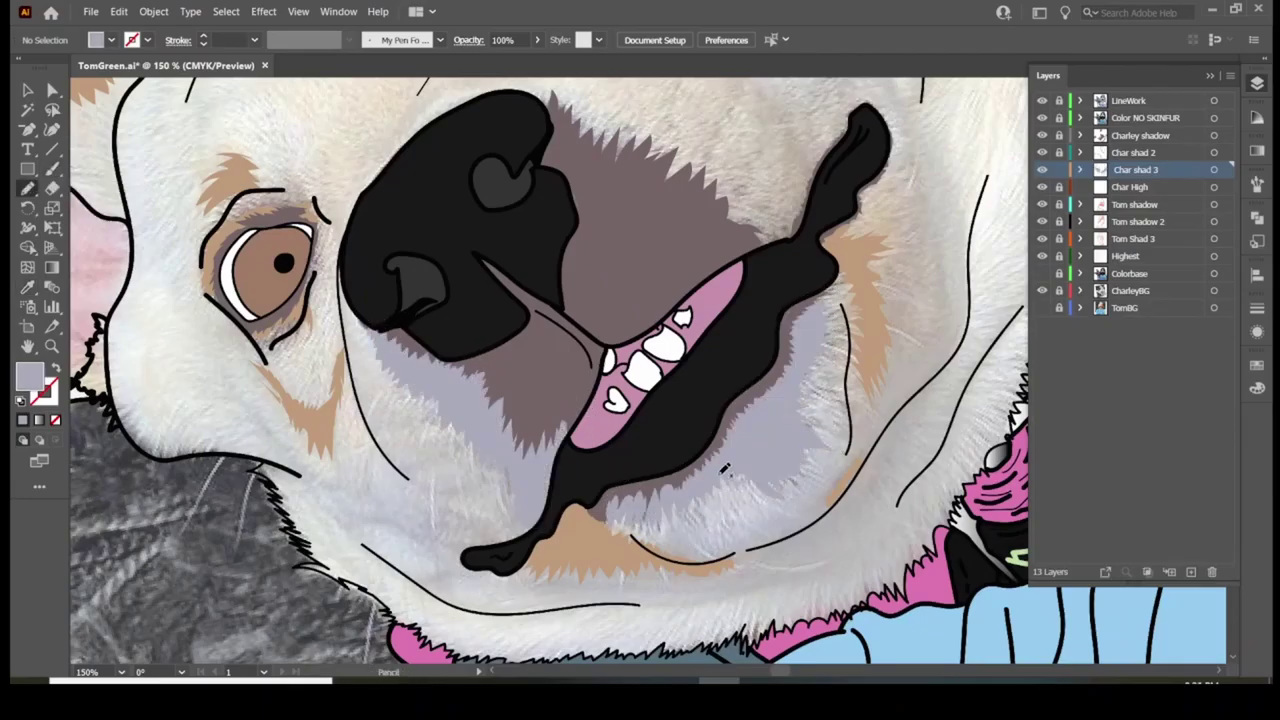
scroll(678, 148, up, 3)
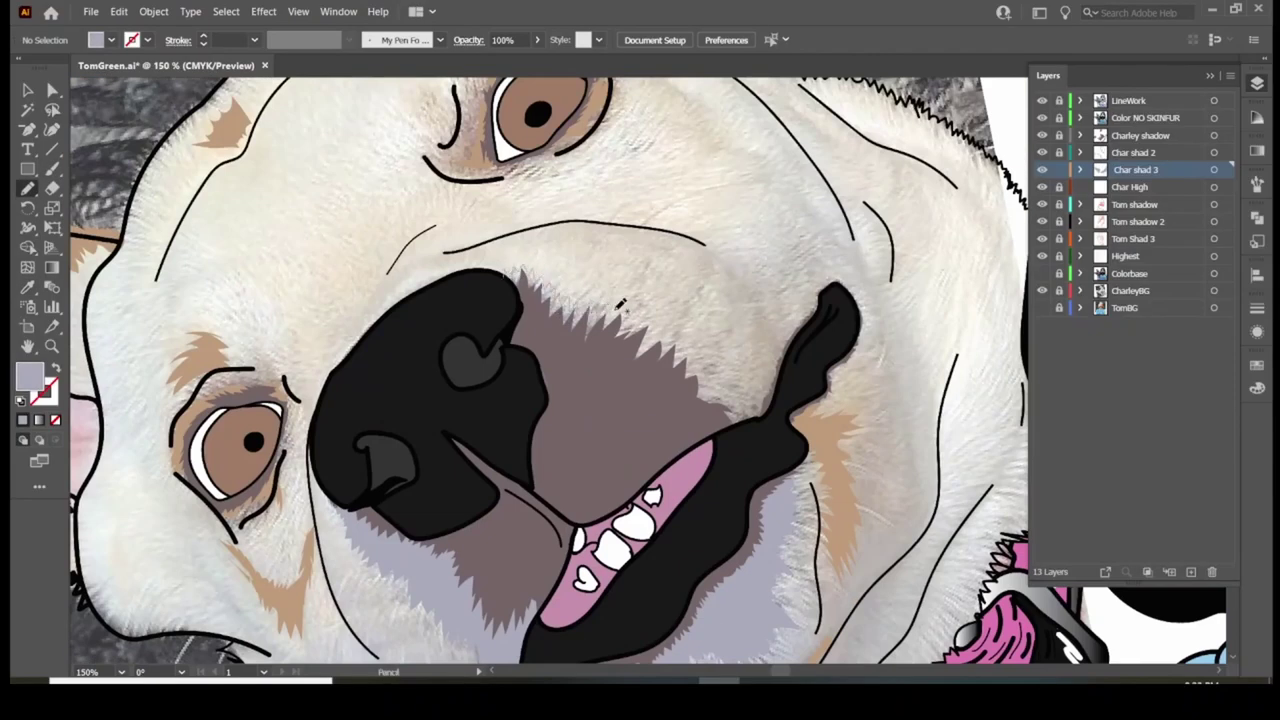
scroll(493, 322, up, 5)
scroll(466, 480, down, 5)
scroll(466, 480, left, 5)
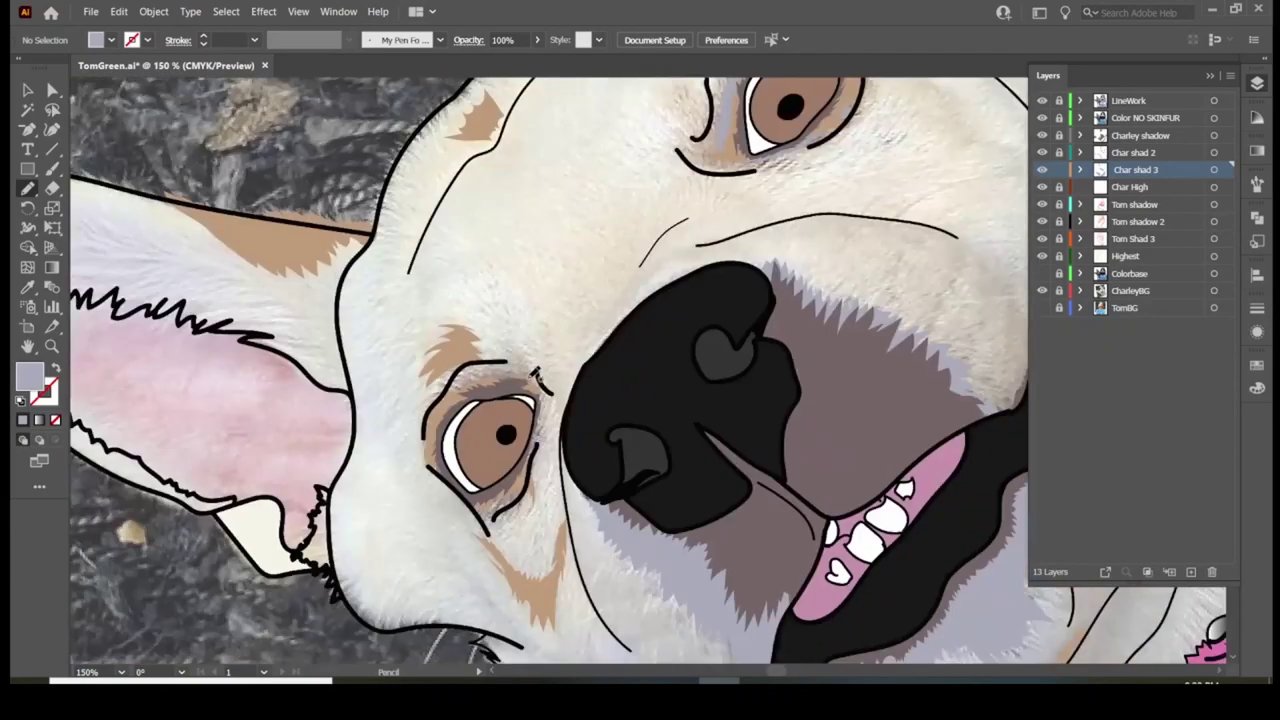
scroll(530, 478, left, 5)
scroll(537, 478, down, 5)
scroll(775, 443, right, 8)
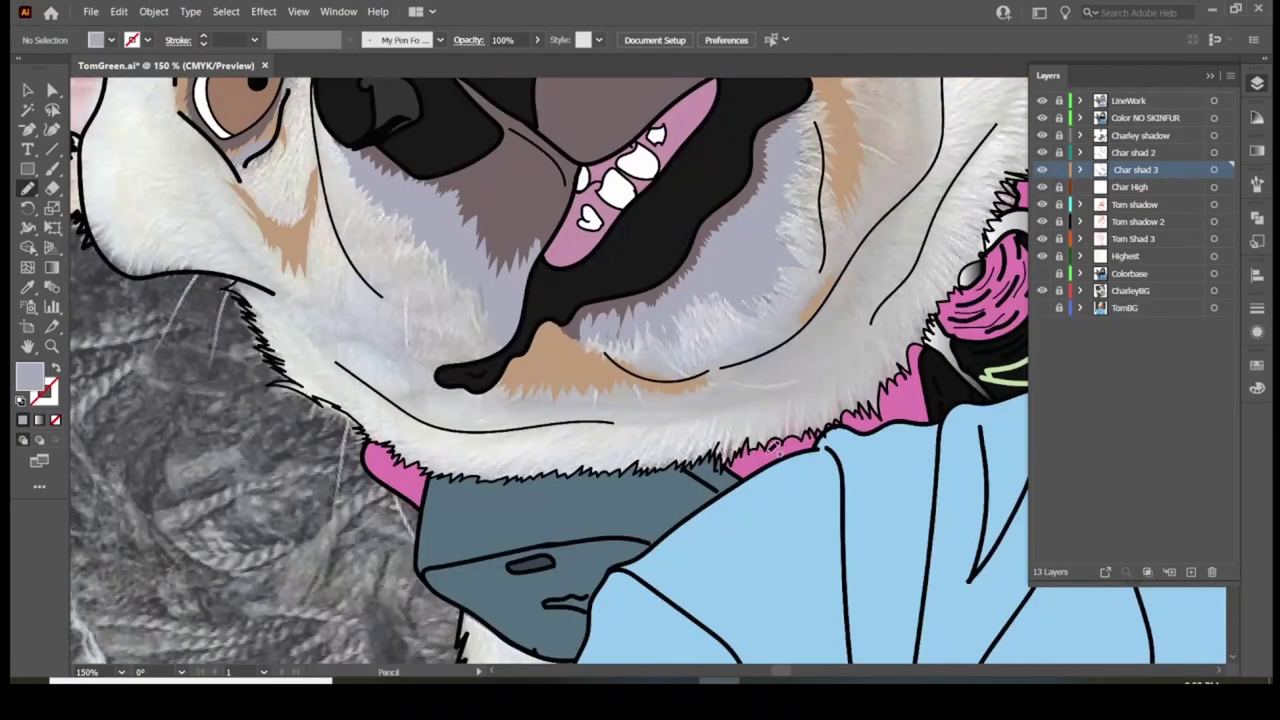
scroll(475, 274, up, 8)
scroll(475, 274, right, 3)
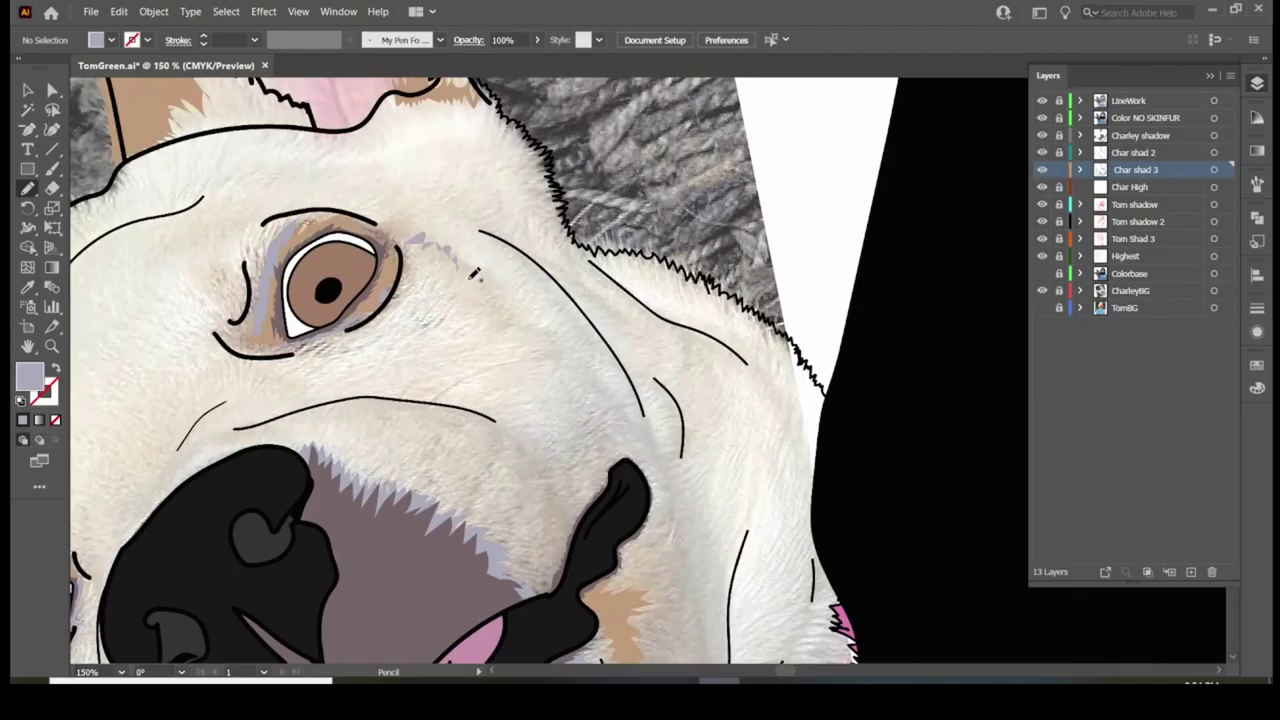
drag(407, 220, 390, 232)
Make Char High the active layer and sample the dog's cream fur colour for the Pencil
click(1130, 187)
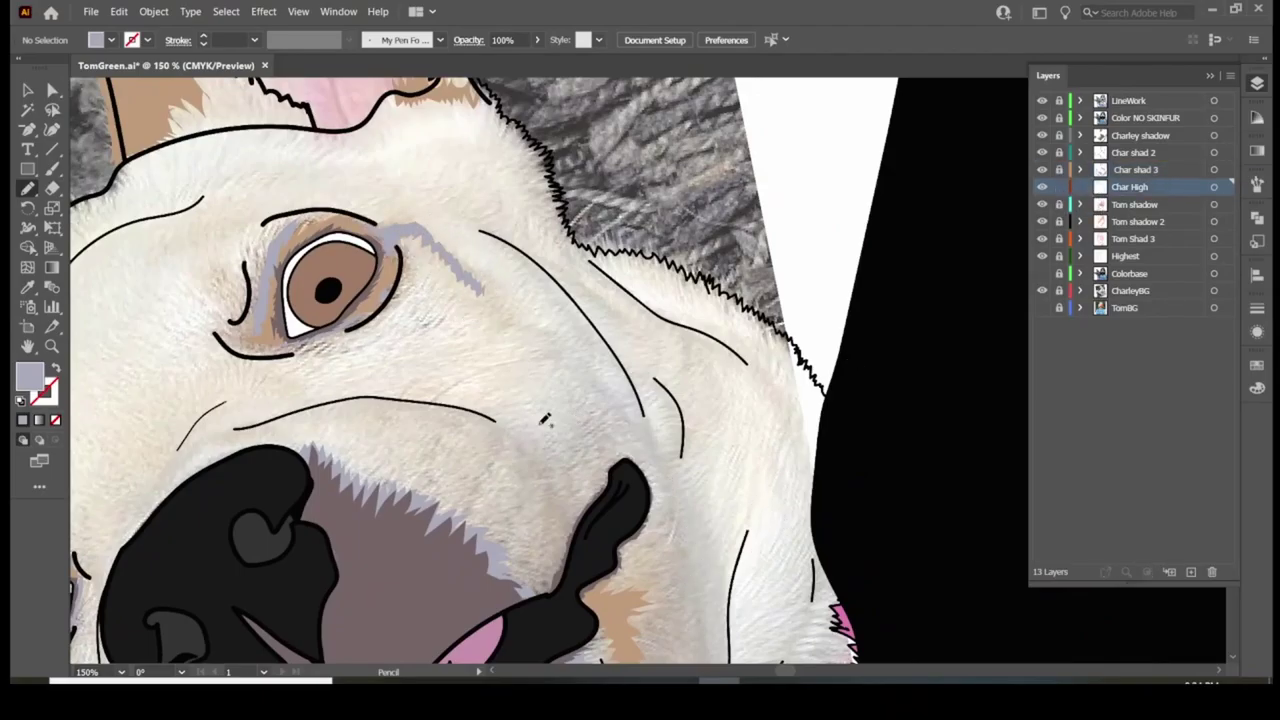
key(ctrl+minus)
key(i)
key(ctrl+minus)
key(n)
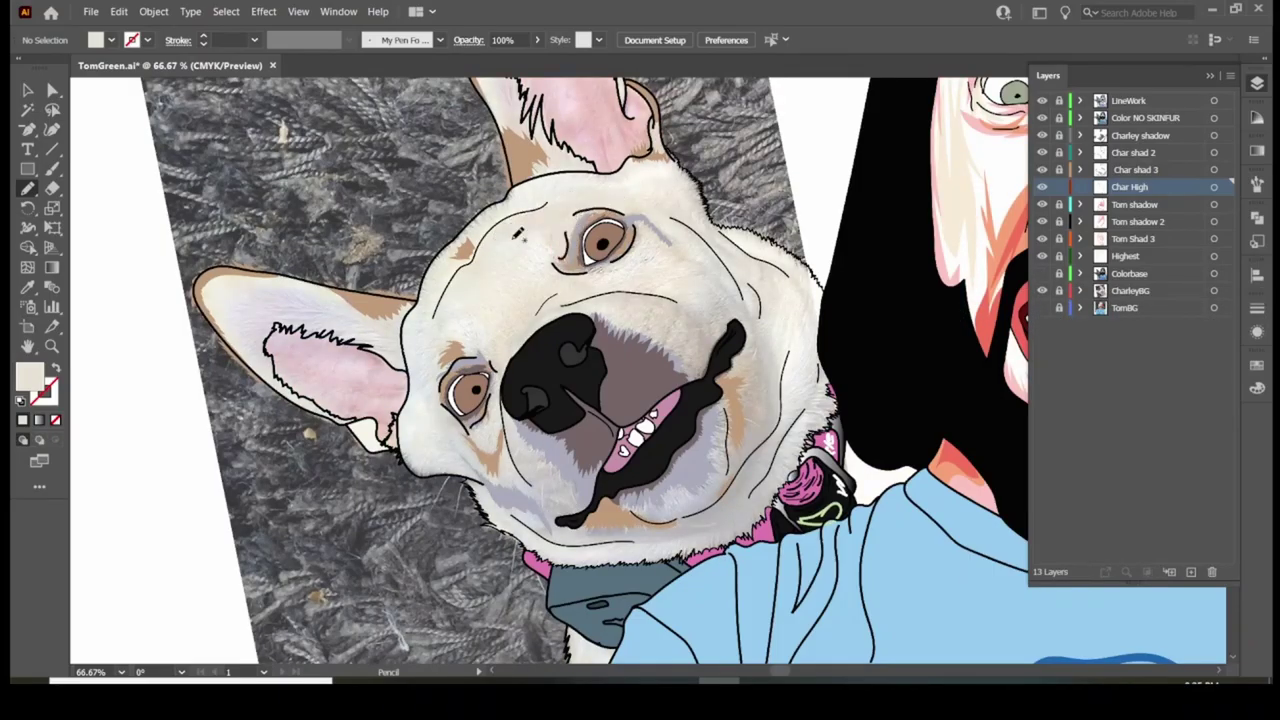
Draw cream highlight shapes on the dog's brow, cheek and top of head
mouse_move(545, 287)
mouse_down()
mouse_move(583, 285)
mouse_move(502, 256)
mouse_up()
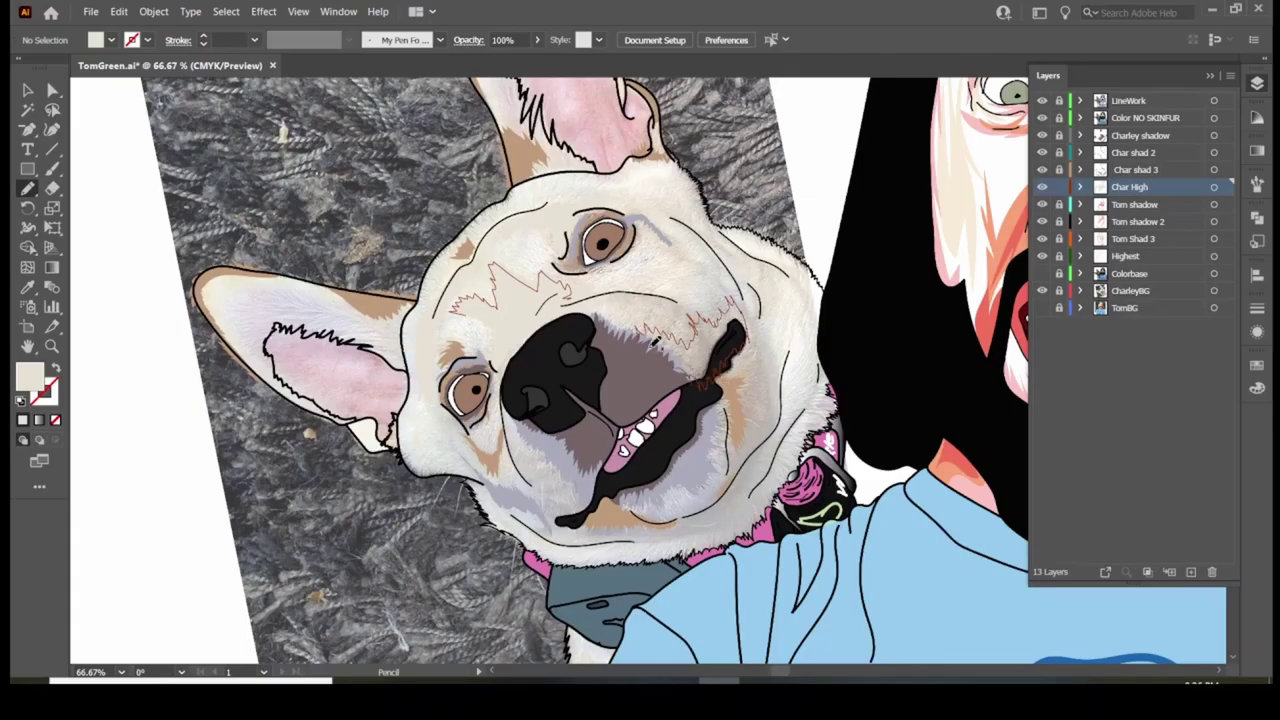
drag(655, 341, 656, 342)
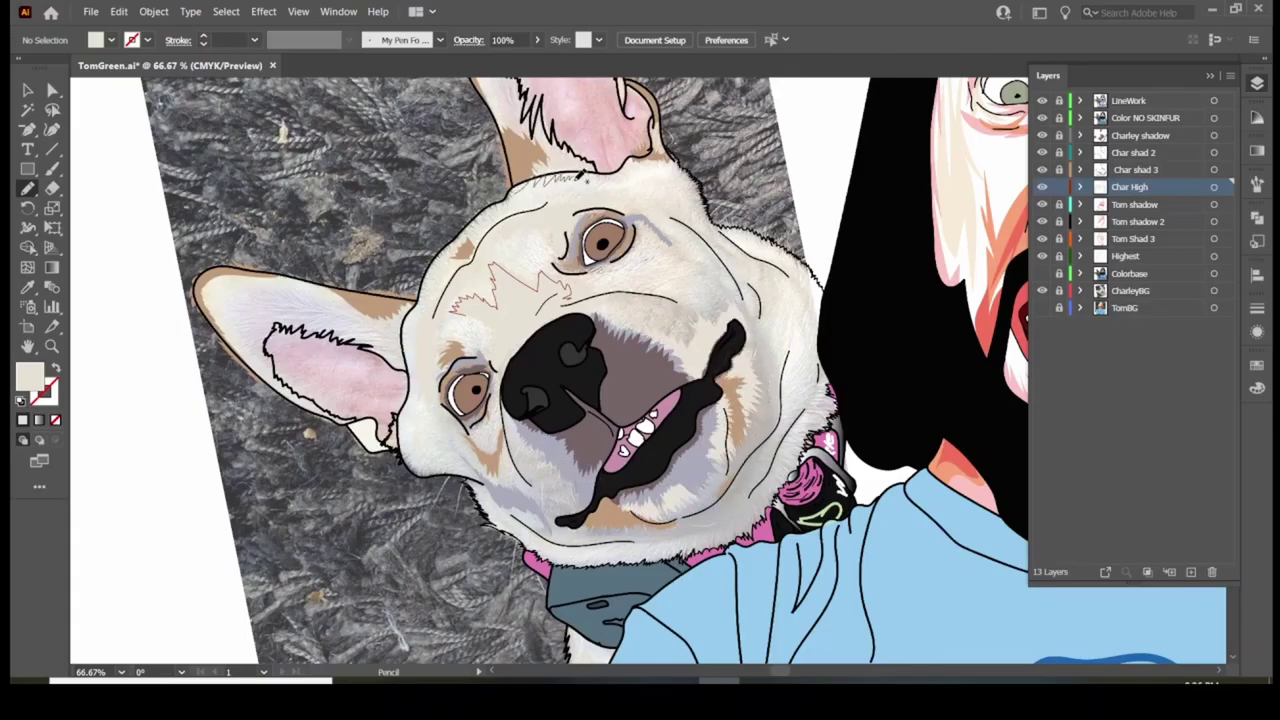
drag(587, 177, 588, 178)
drag(519, 243, 649, 460)
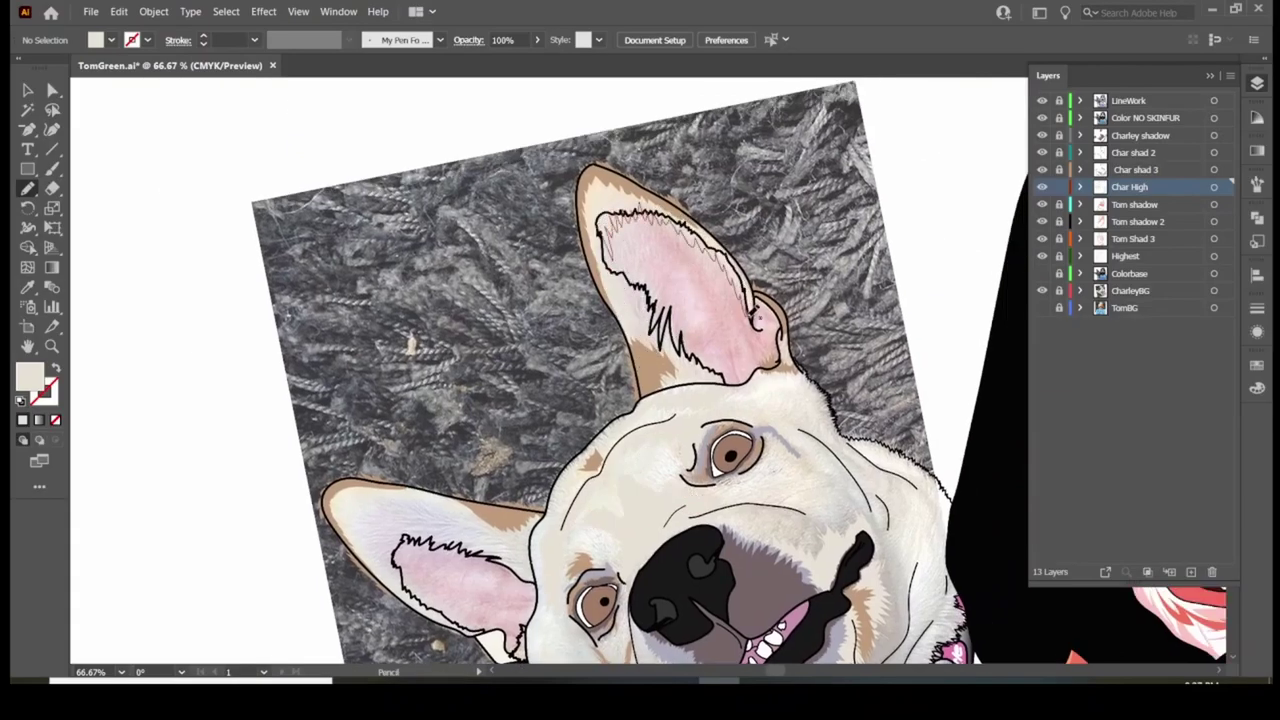
Add cream highlights along the ear's inner edge, right side of the head and neck
mouse_move(530, 522)
mouse_down()
mouse_move(469, 526)
mouse_move(402, 590)
mouse_up()
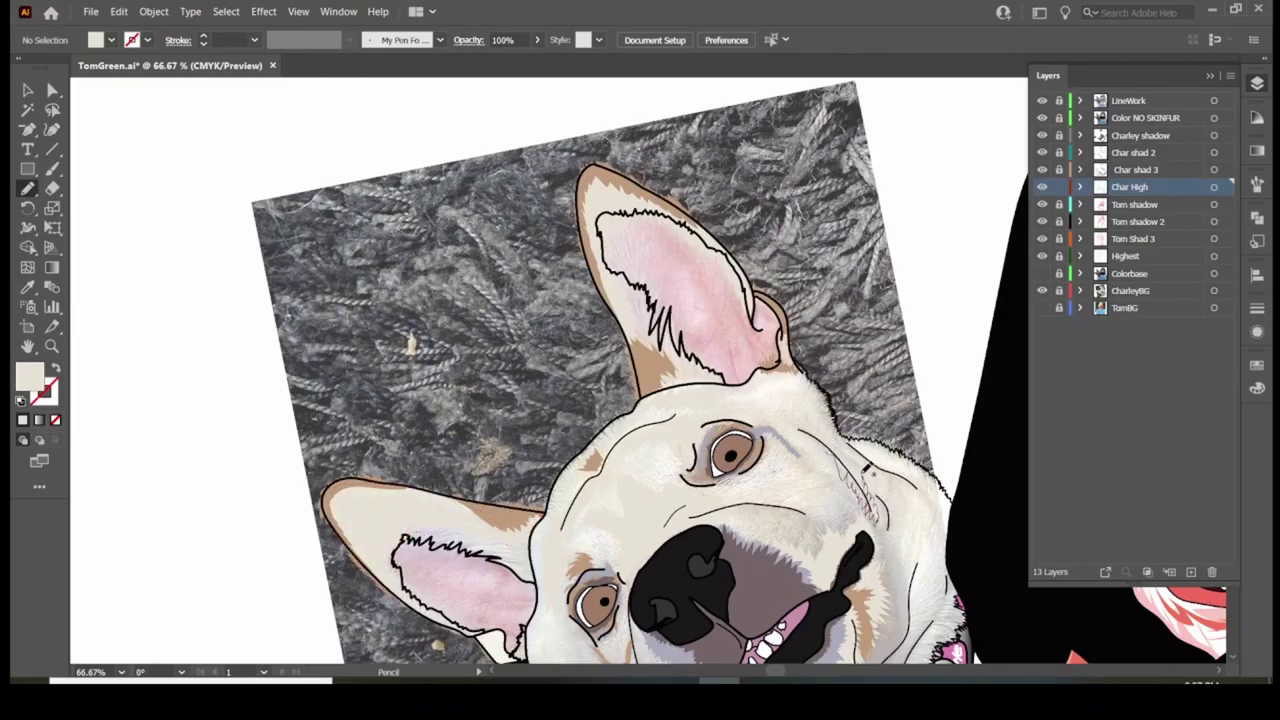
drag(843, 474, 846, 478)
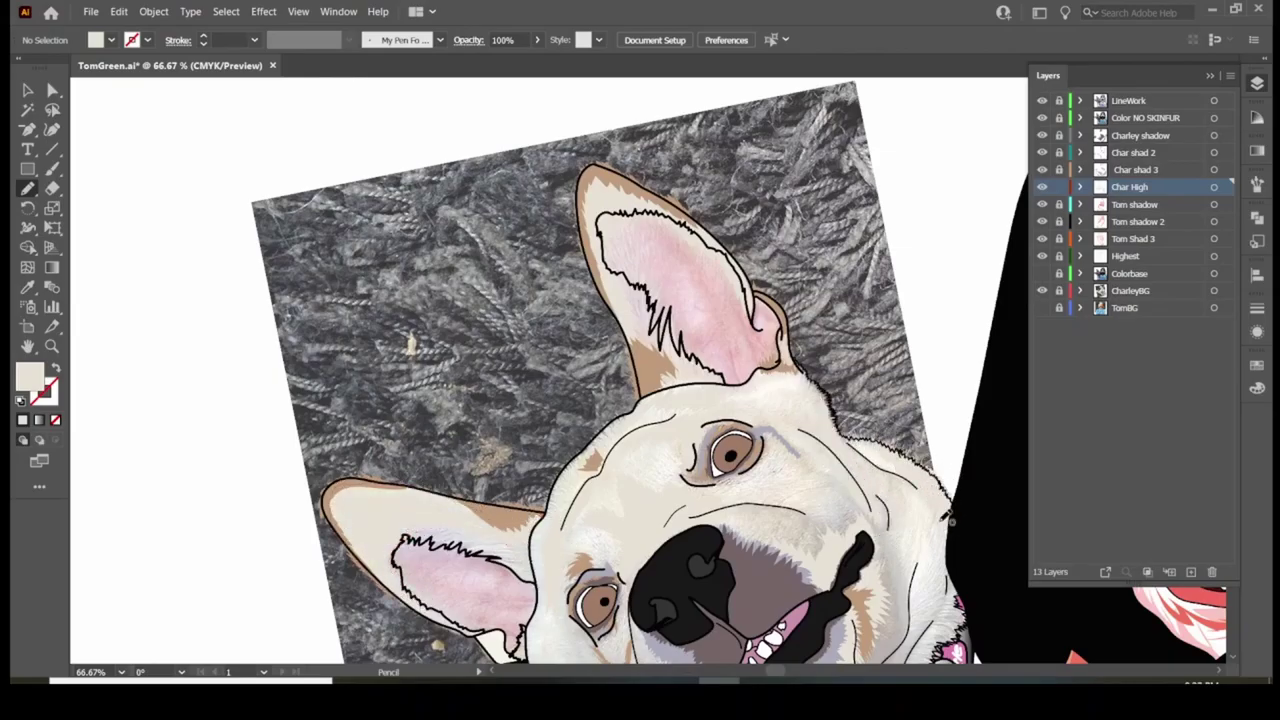
drag(948, 492, 595, 460)
drag(481, 499, 478, 503)
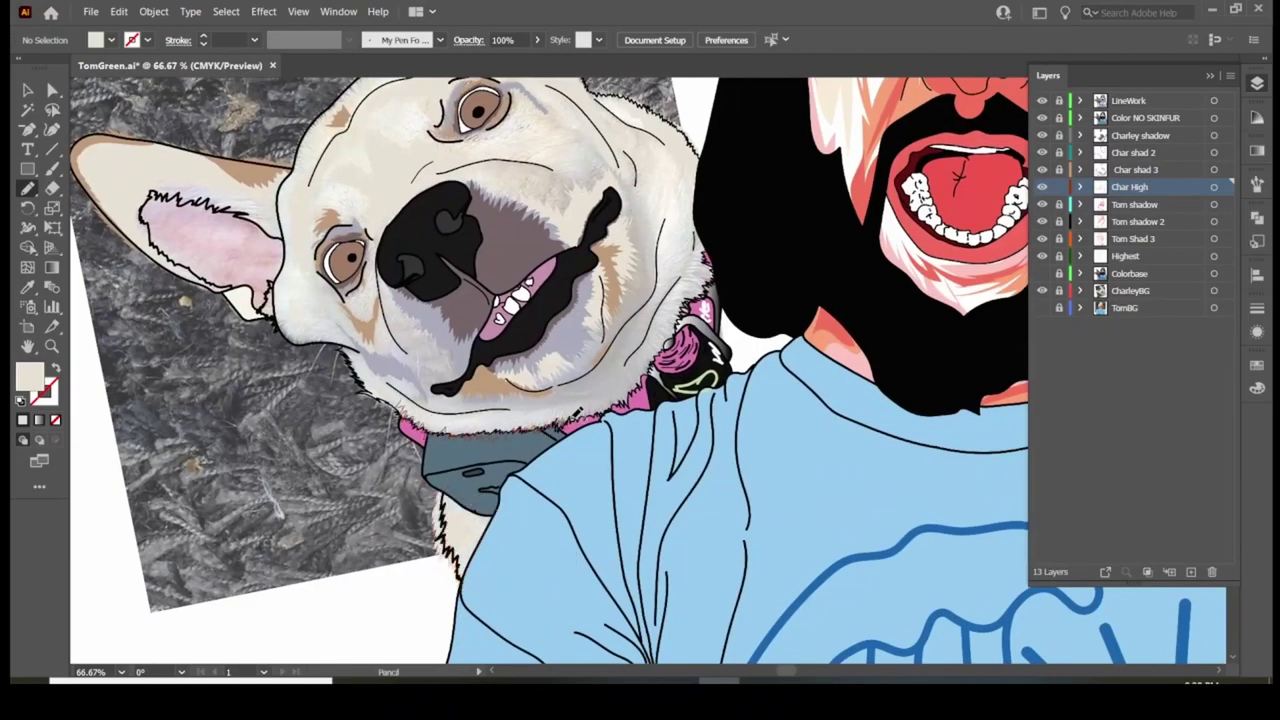
key(ctrl+minus)
key(ctrl+minus)
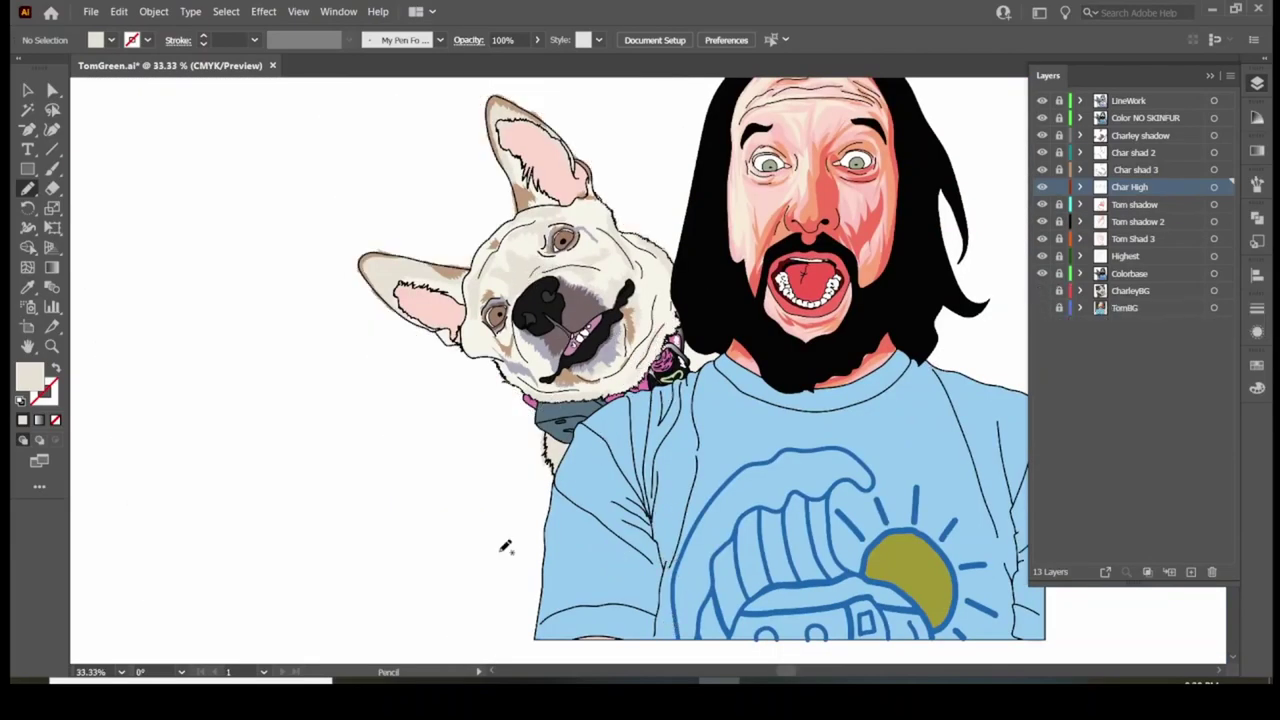
Create a new layer named Hair
click(1190, 571)
drag(1140, 190, 1140, 115)
double_click(1145, 117)
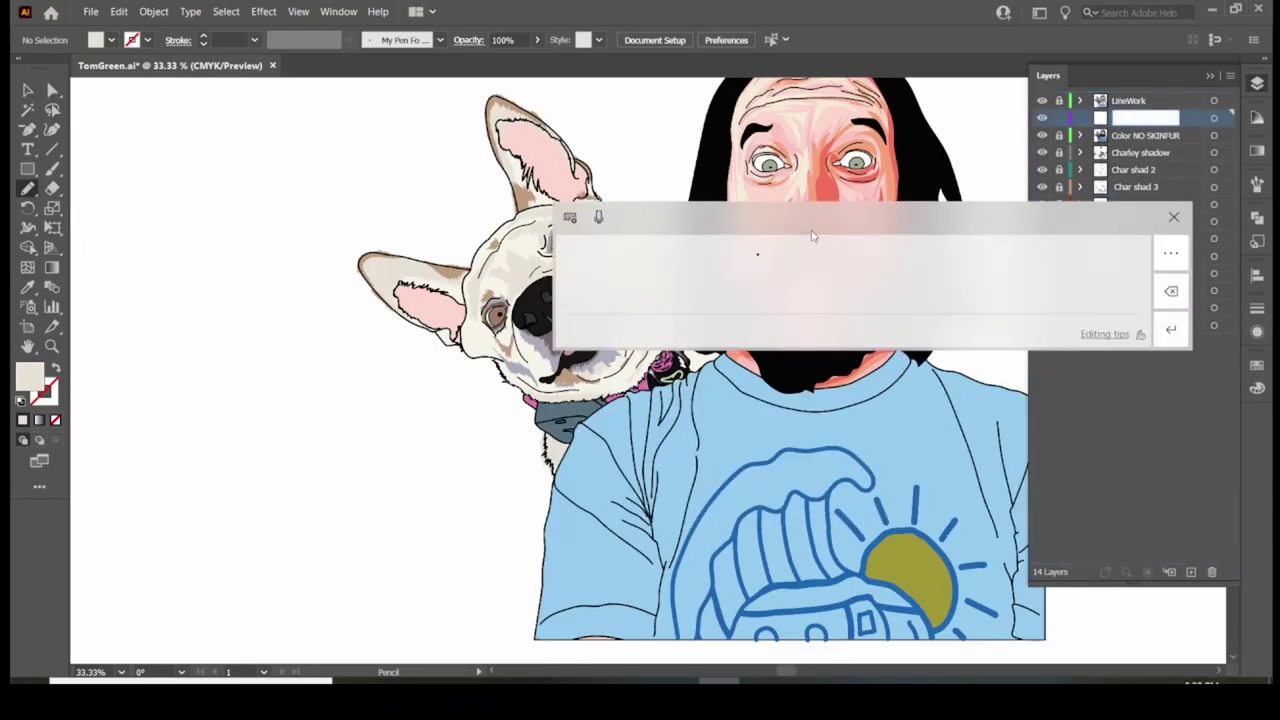
drag(790, 256, 830, 295)
drag(732, 266, 760, 264)
drag(746, 266, 746, 298)
drag(778, 276, 779, 277)
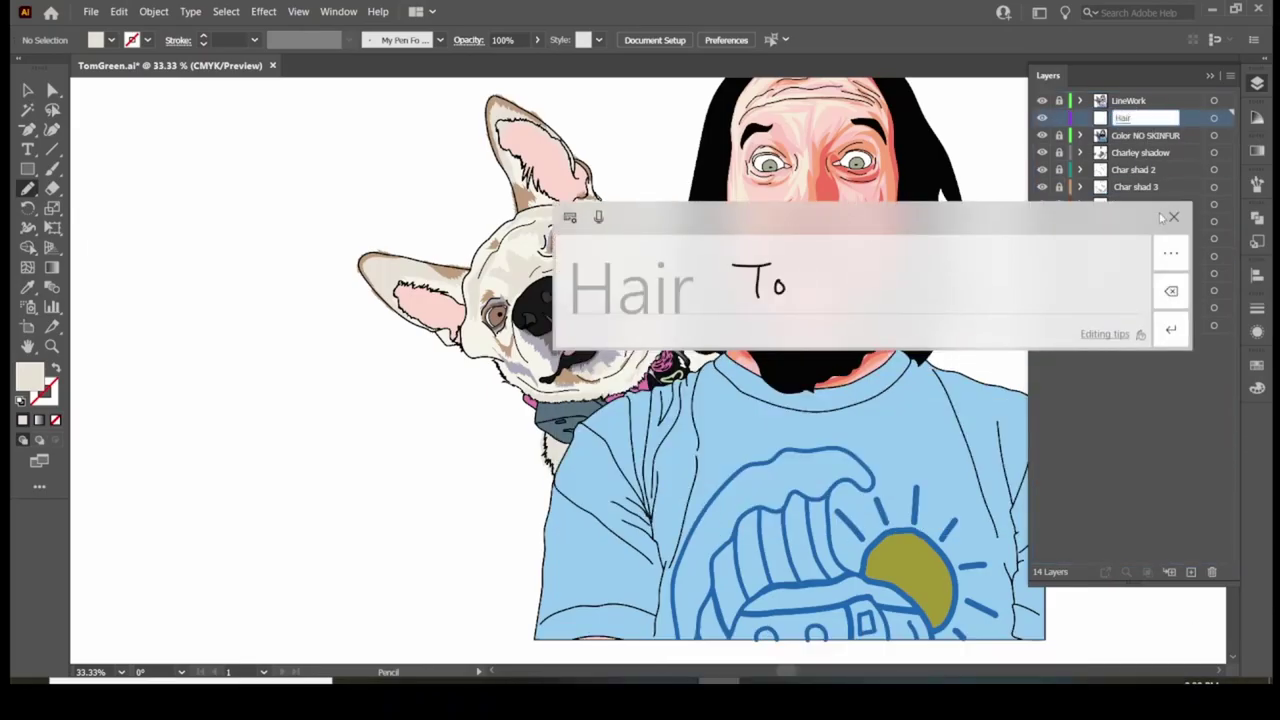
click(1170, 330)
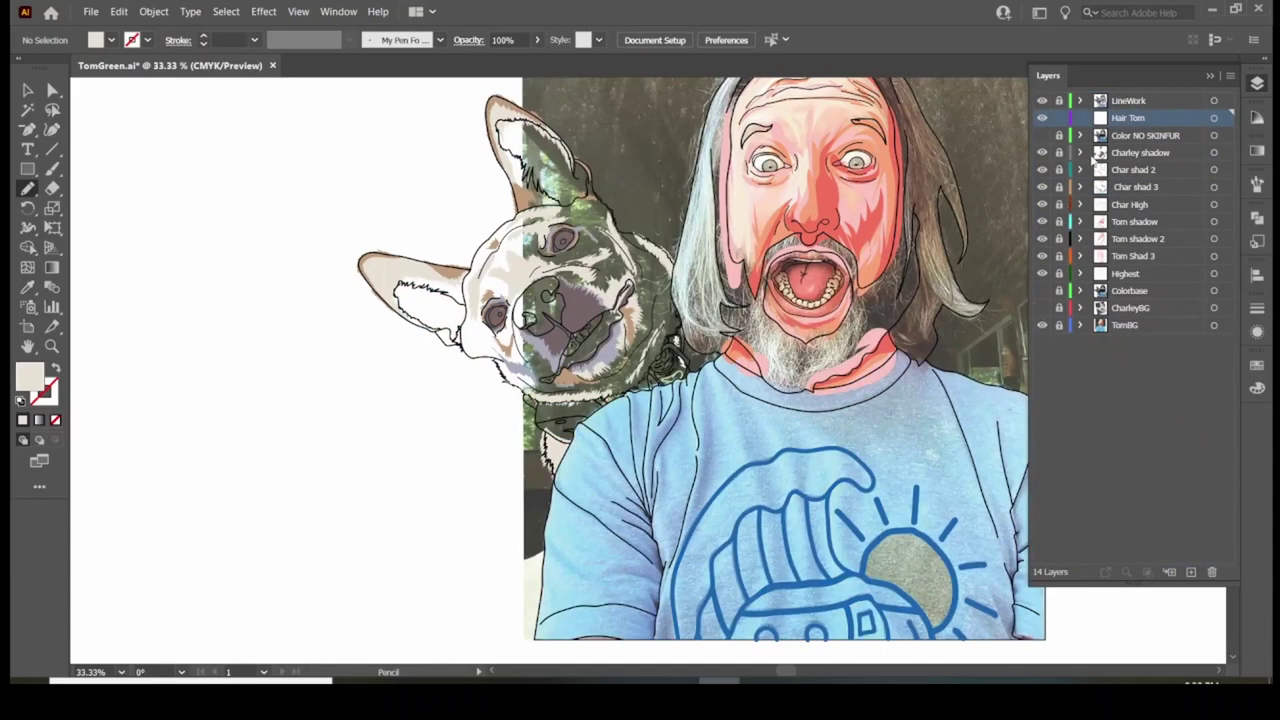
Hide the flat colour layers and set the Paintbrush to a 0.25 pt near-white stroke
drag(1042, 135, 1037, 298)
key(ctrl+equal)
key(ctrl+equal)
key(ctrl+equal)
key(ctrl+equal)
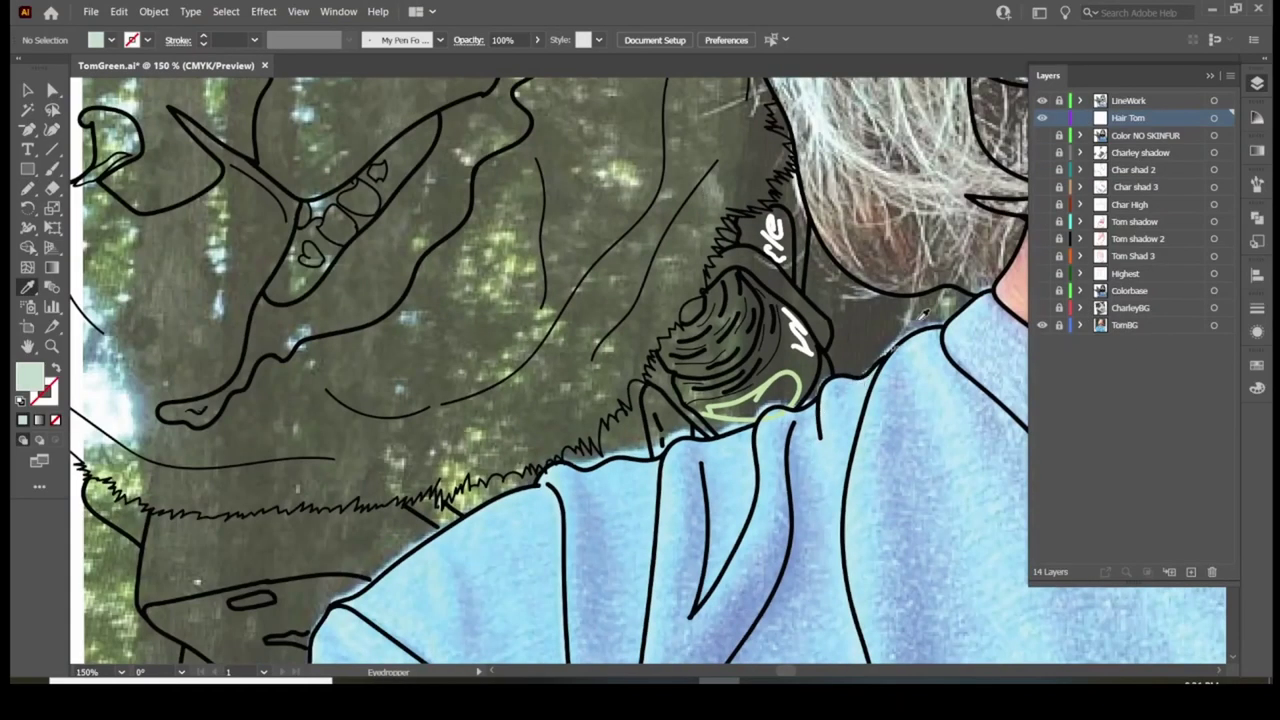
scroll(640, 370, up, 5)
click(52, 168)
click(44, 390)
key(ctrl+minus)
key(ctrl+minus)
key(ctrl+minus)
key(ctrl+minus)
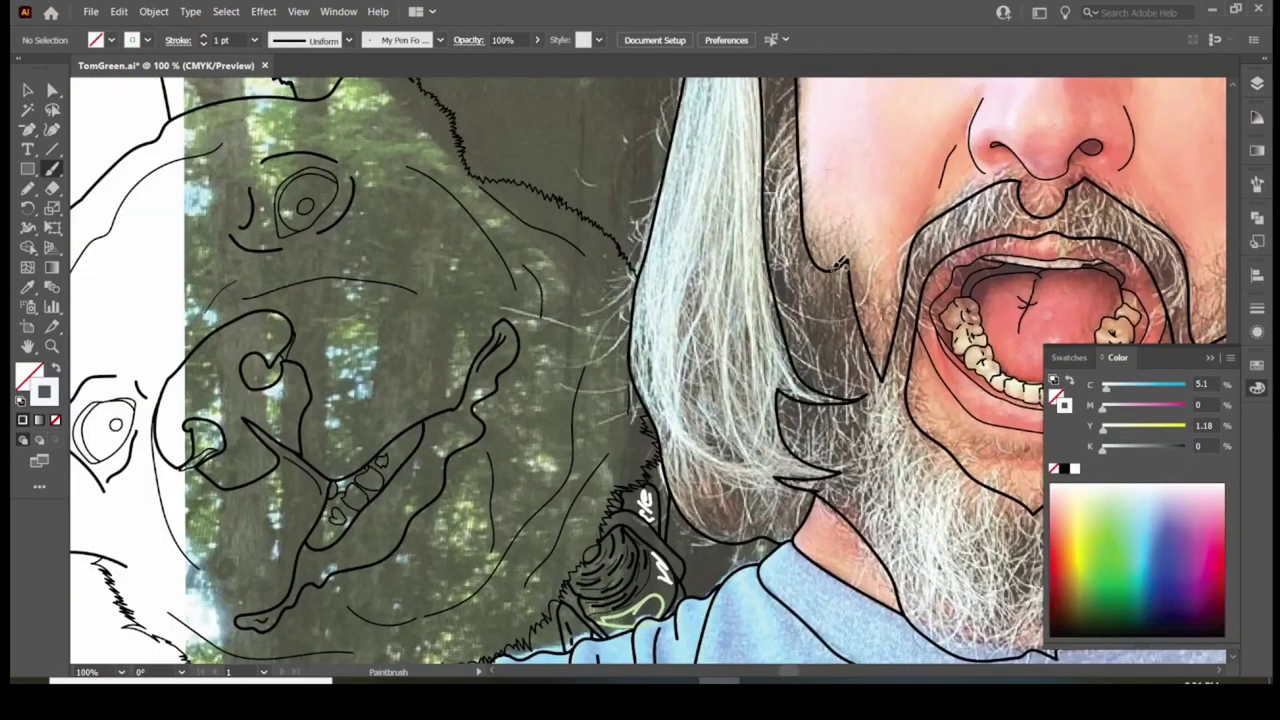
click(203, 44)
click(203, 44)
click(203, 44)
key(ctrl+equal)
key(ctrl+equal)
key(ctrl+equal)
Paint four thin white strands along the man's grey hair
drag(632, 416, 646, 602)
drag(668, 436, 748, 586)
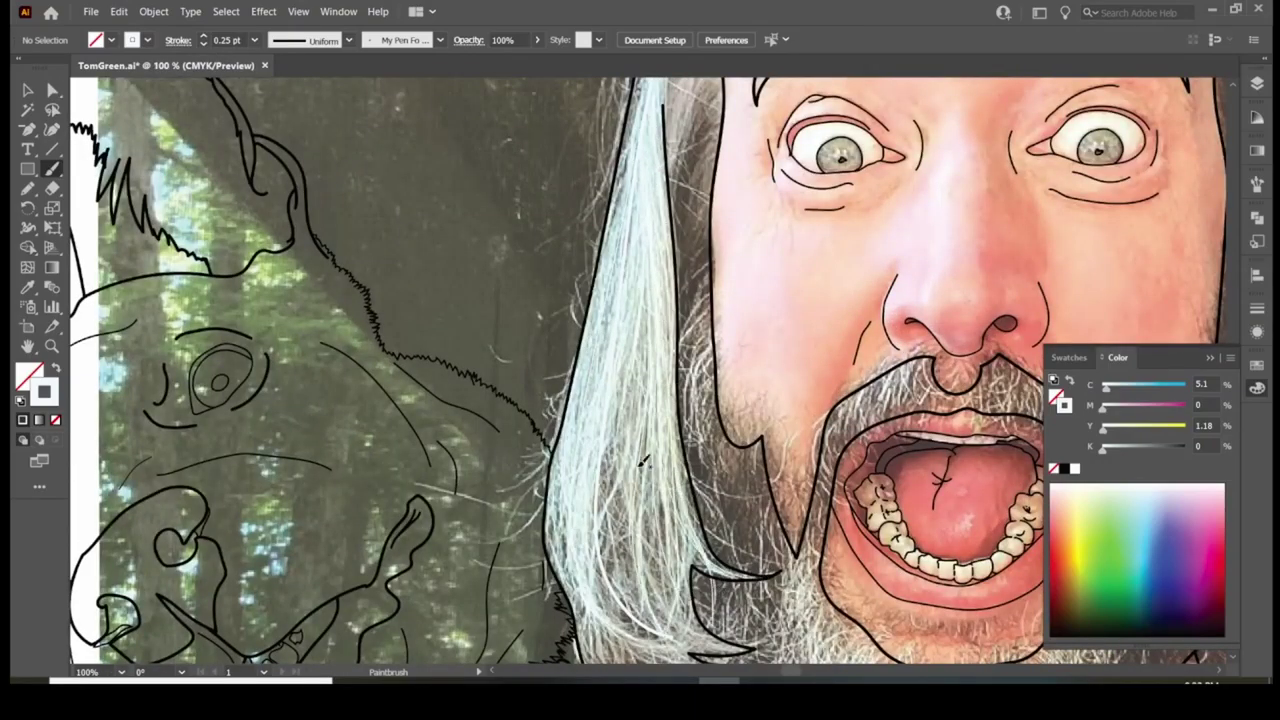
drag(608, 498, 636, 606)
mouse_move(580, 262)
mouse_down()
mouse_move(560, 586)
mouse_move(540, 430)
mouse_up()
Paint thin white strands into the man's beard
drag(640, 74, 612, 290)
drag(600, 620, 723, 598)
scroll(721, 602, down, 5)
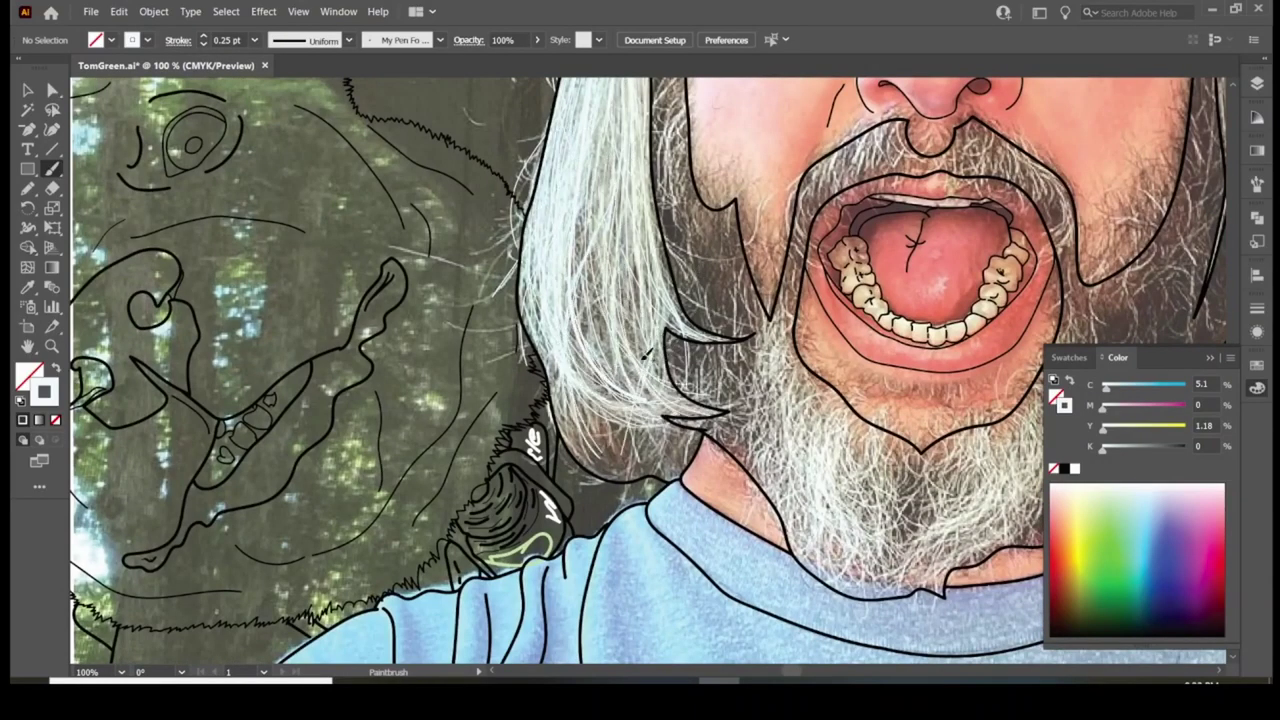
scroll(573, 497, up, 4)
scroll(573, 497, up, 5)
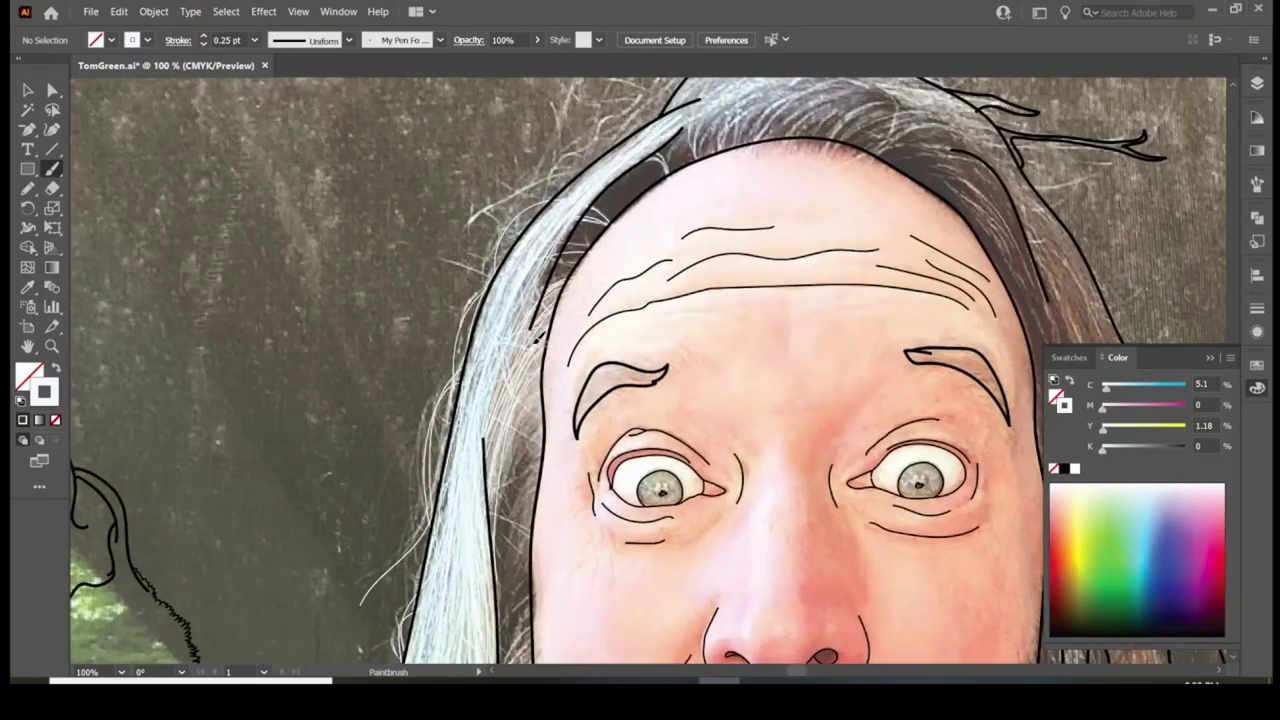
scroll(614, 223, up, 4)
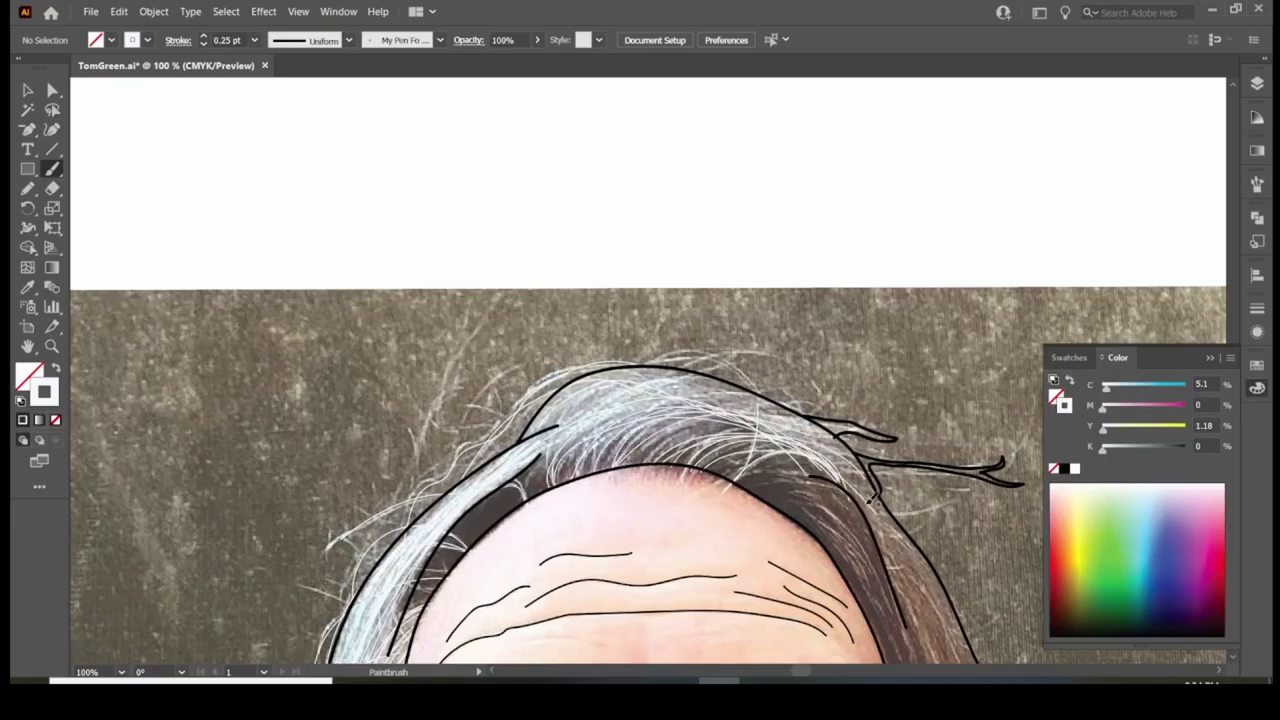
scroll(855, 432, down, 8)
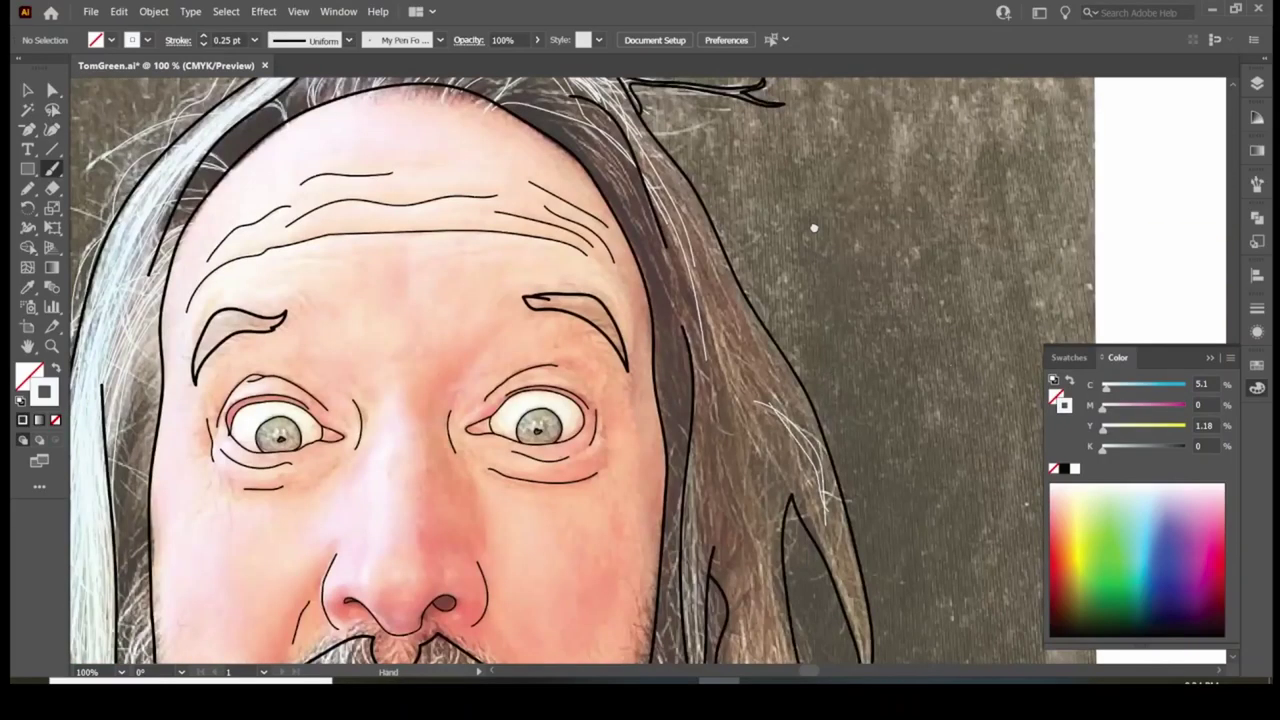
scroll(575, 183, right, 3)
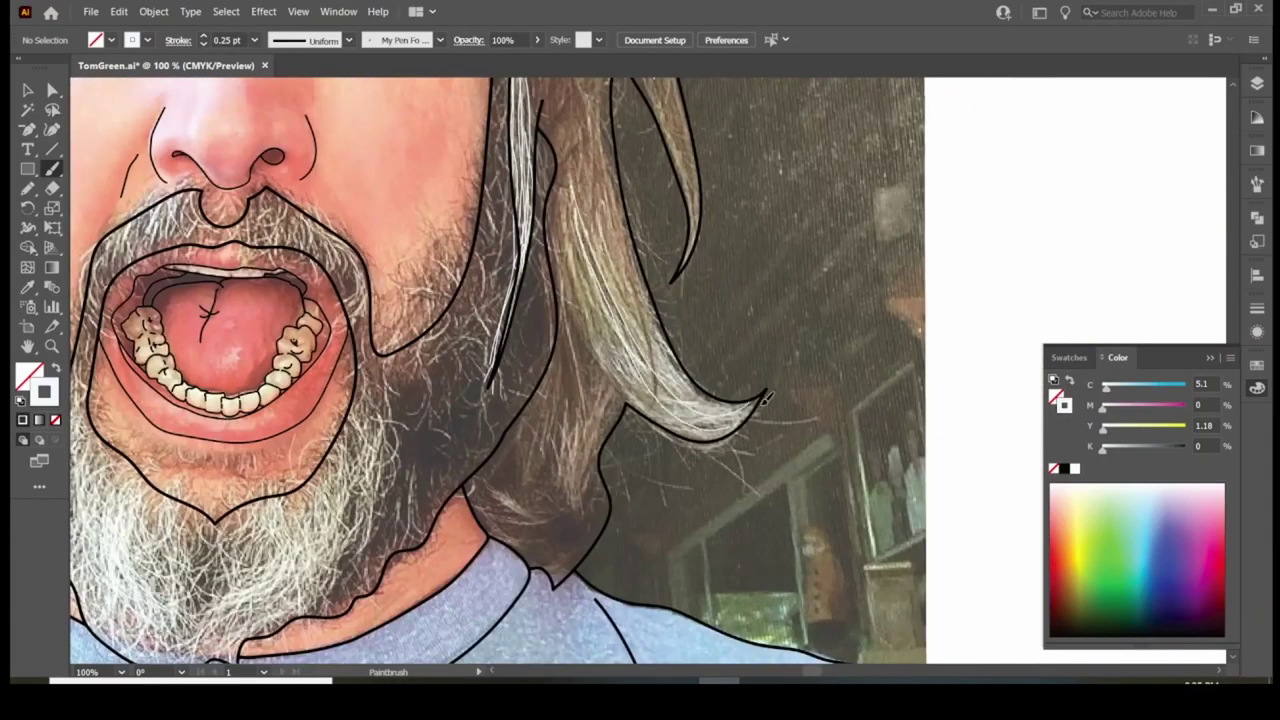
scroll(586, 476, left, 7)
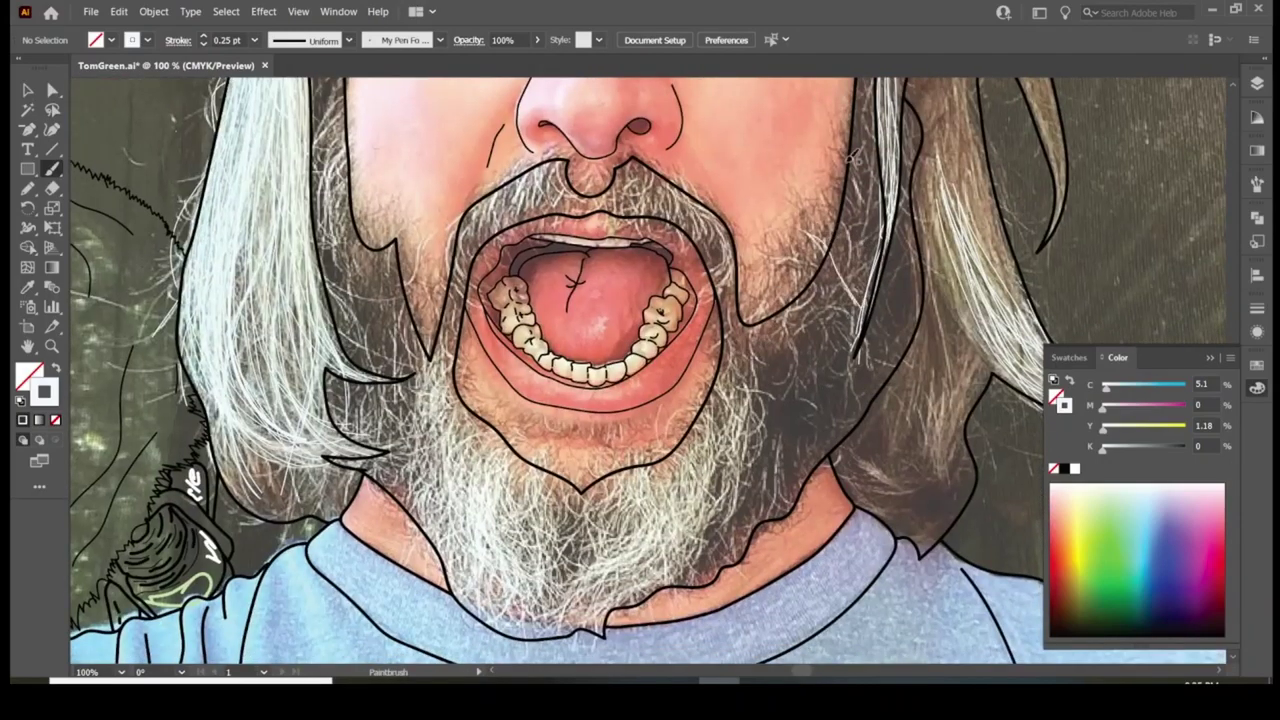
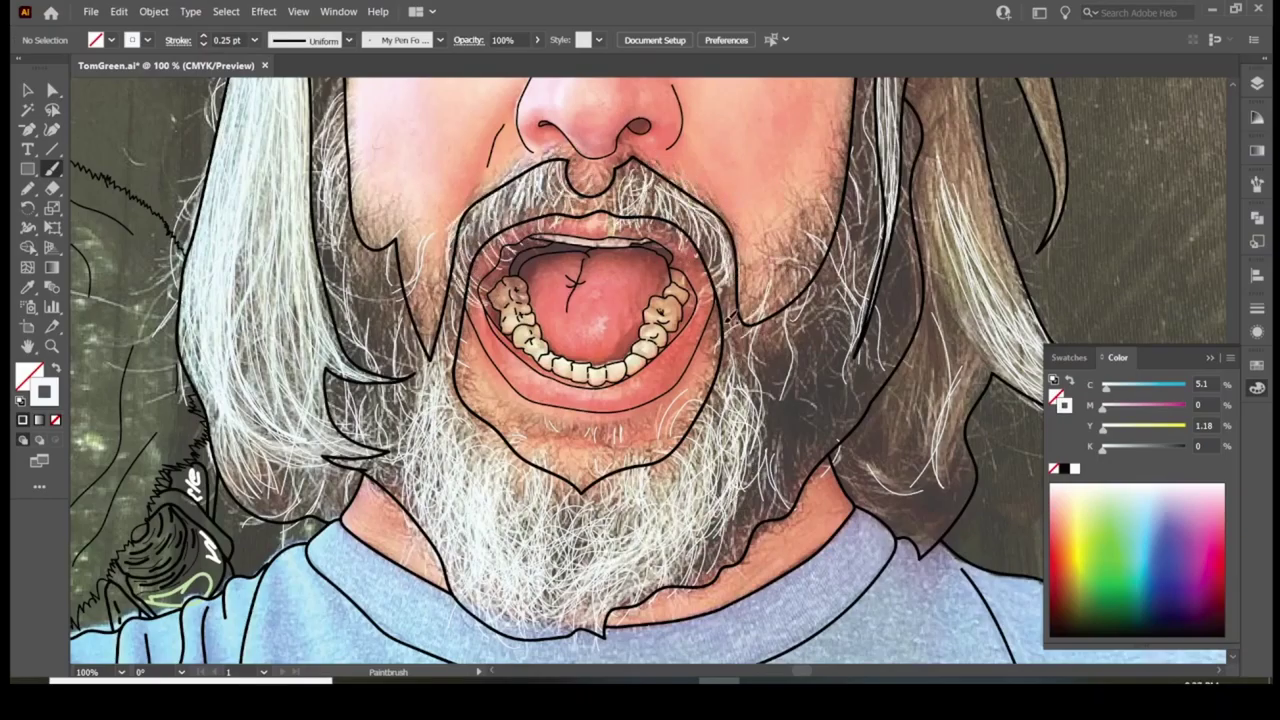
Drag the Hair Tom layer above LineWork to the top of the Layers panel
key(F7)
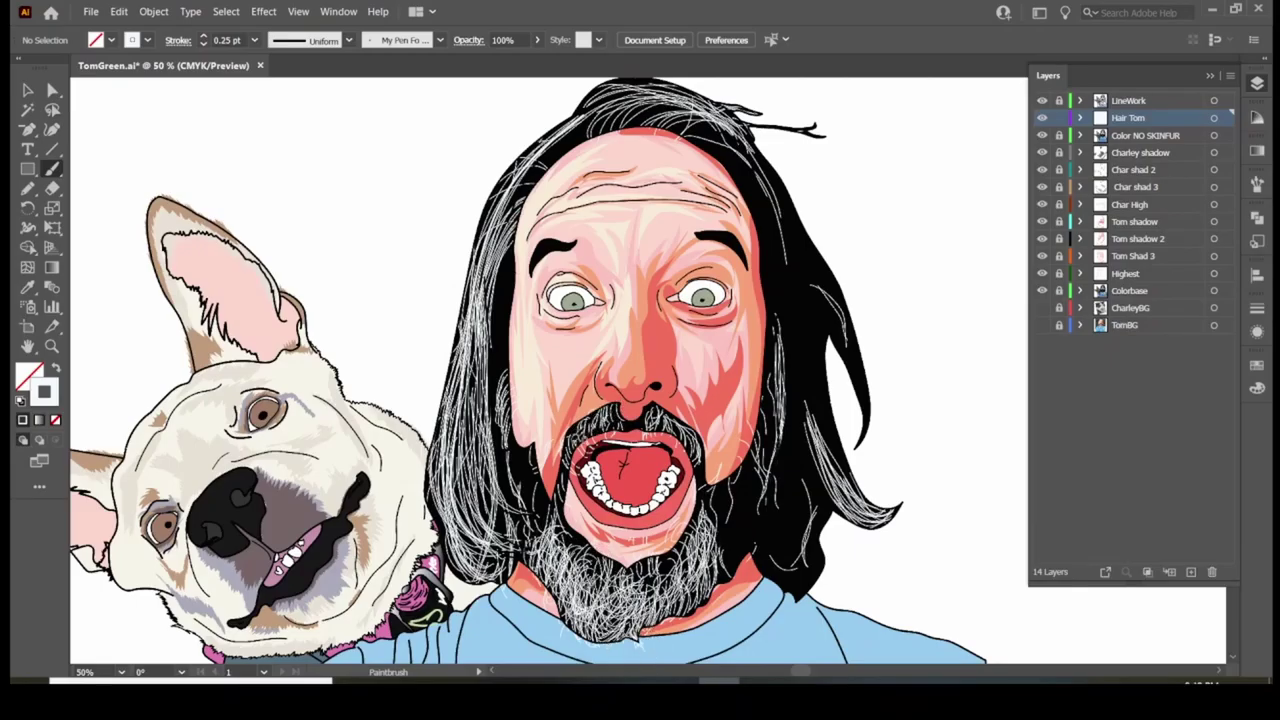
scroll(529, 370, up, 1)
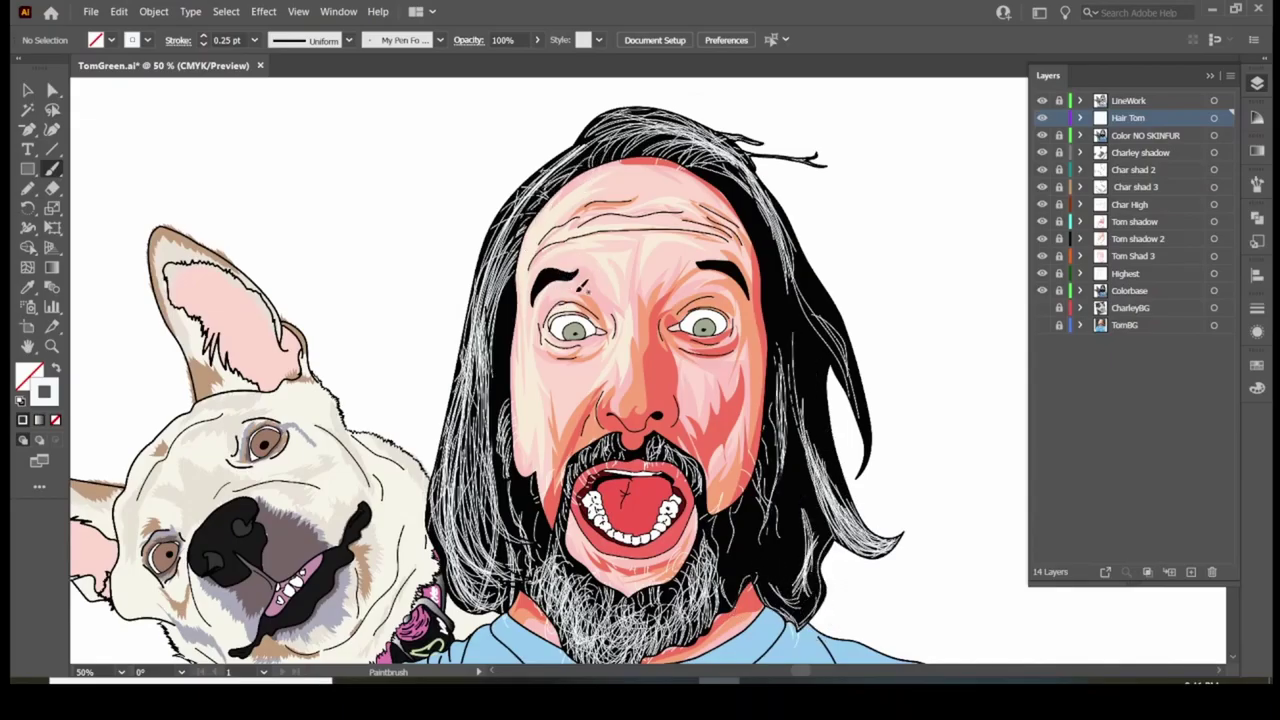
key(ctrl+plus)
key(ctrl+plus)
key(ctrl+plus)
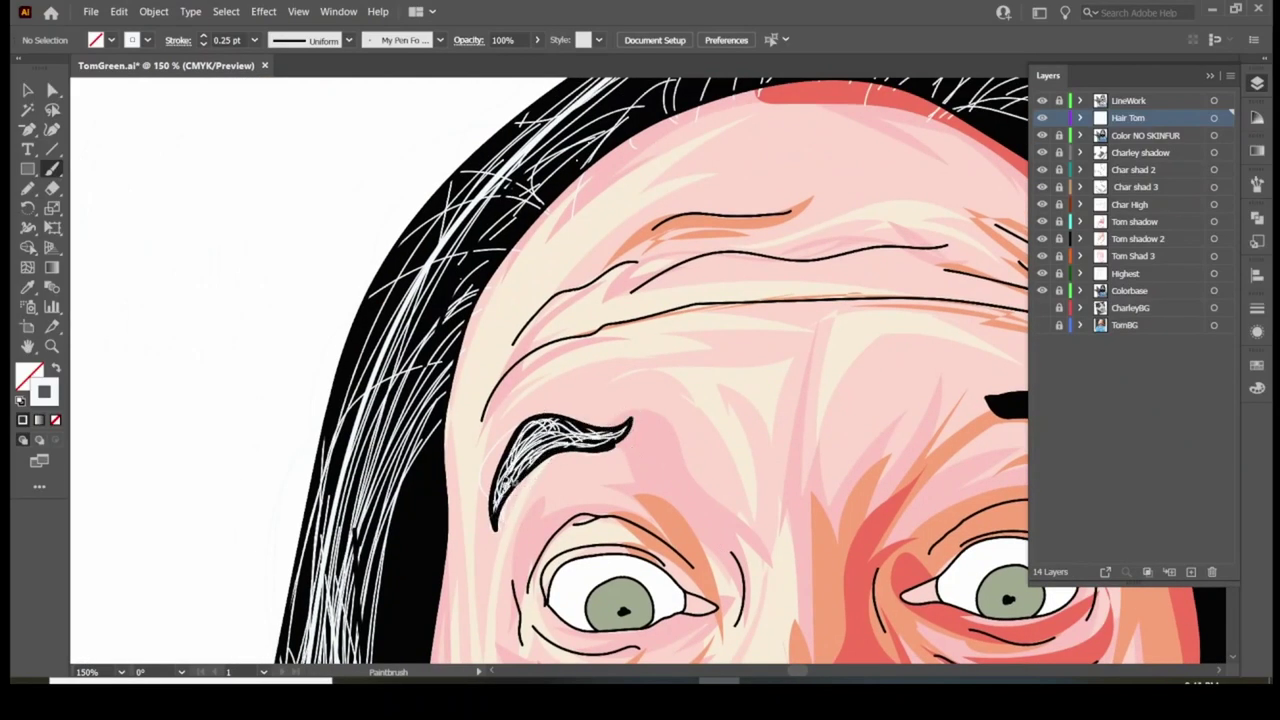
scroll(565, 285, right, 5)
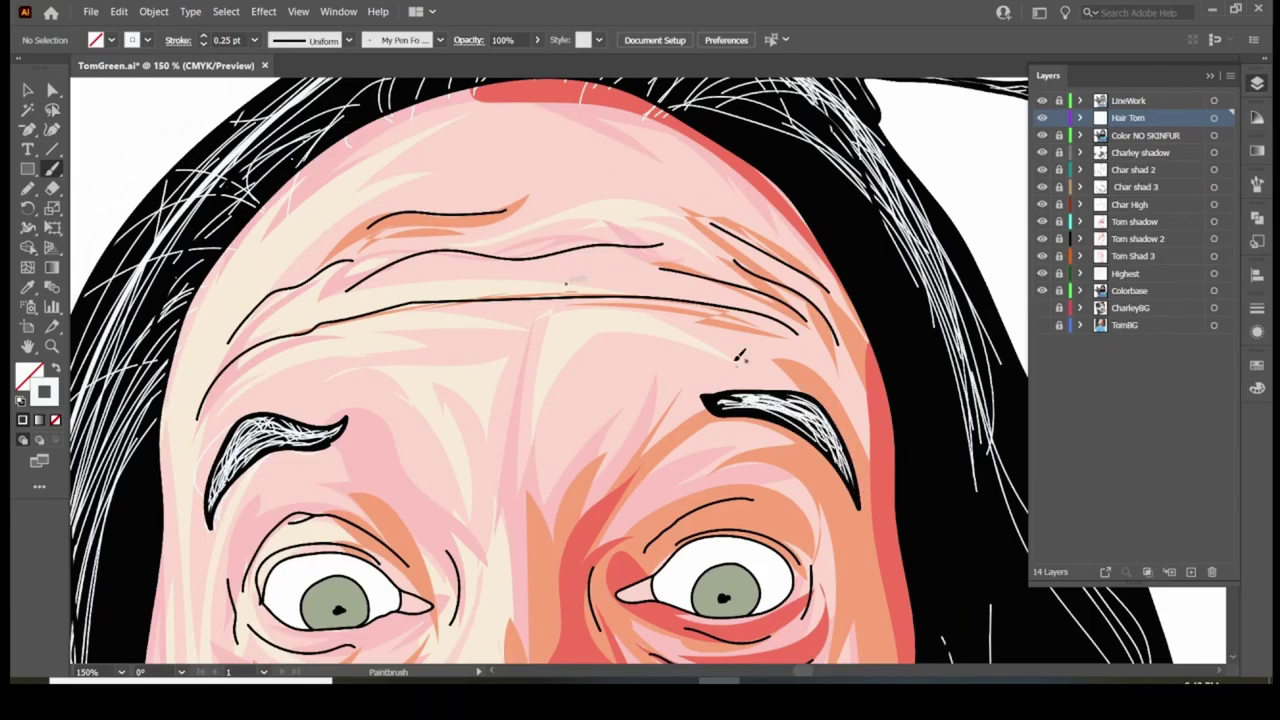
drag(1128, 118, 1132, 103)
key(ctrl+minus)
key(ctrl+minus)
key(ctrl+minus)
key(ctrl+minus)
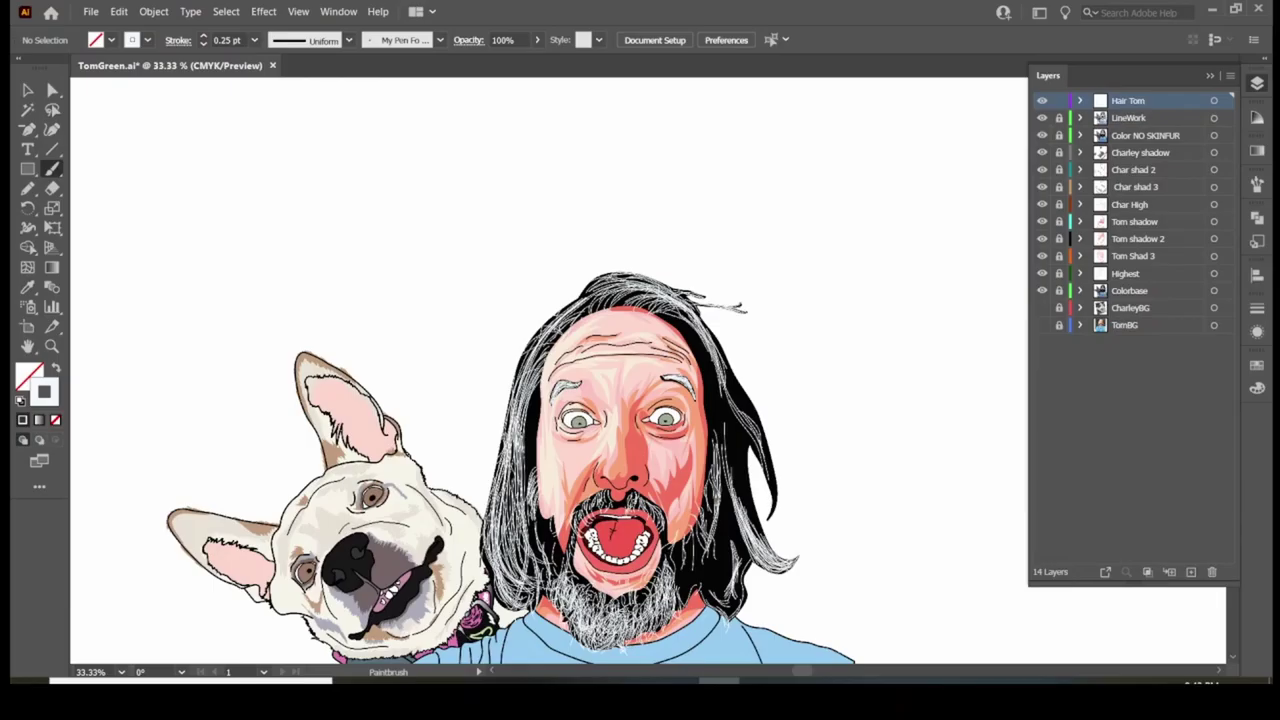
Hide the artwork layers to reveal the reference photo for tracing
click(1042, 325)
drag(1042, 290, 1042, 118)
key(i)
key(ctrl+plus)
key(ctrl+plus)
key(ctrl+plus)
key(ctrl+plus)
key(ctrl+plus)
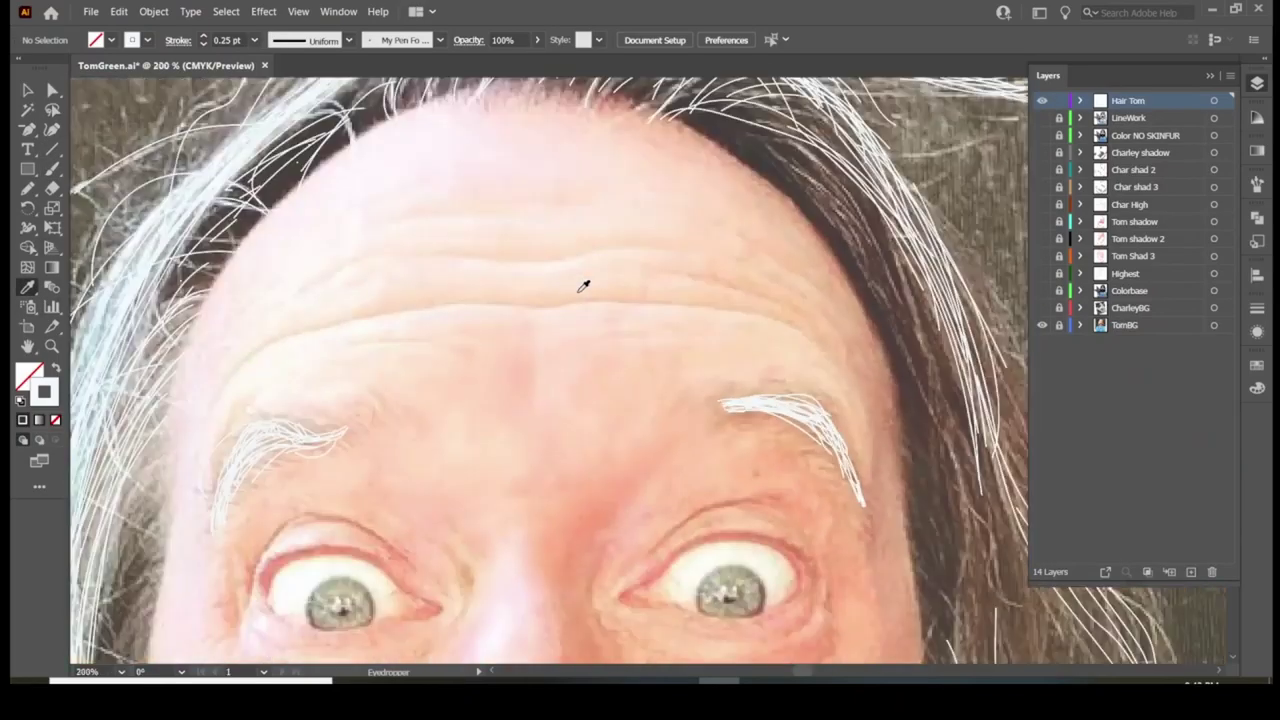
key(ctrl+minus)
key(ctrl+minus)
key(ctrl+minus)
key(ctrl+minus)
key(ctrl+minus)
key(n)
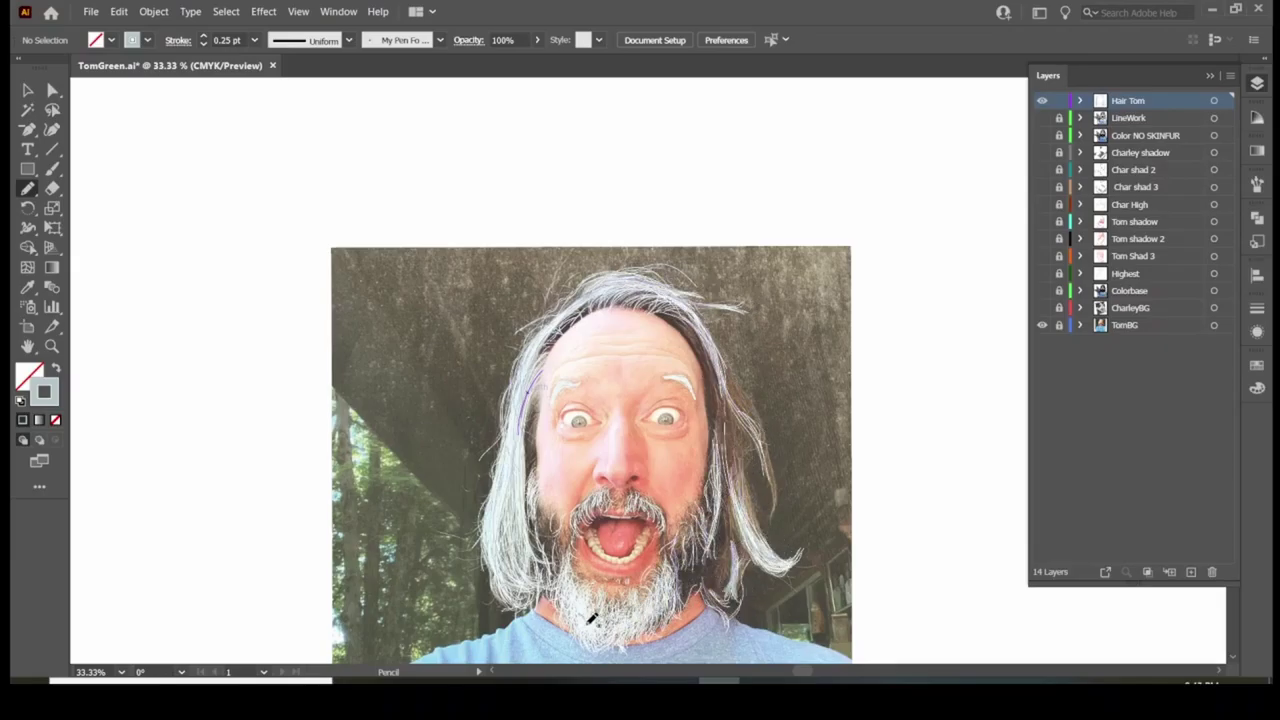
Sample the dark hair colour and pencil dark strands down the right-side hair and over the beard
key(i)
click(663, 601)
key(n)
mouse_move(700, 328)
mouse_down()
mouse_move(724, 406)
mouse_move(754, 402)
mouse_move(753, 505)
mouse_up()
key(ctrl+z)
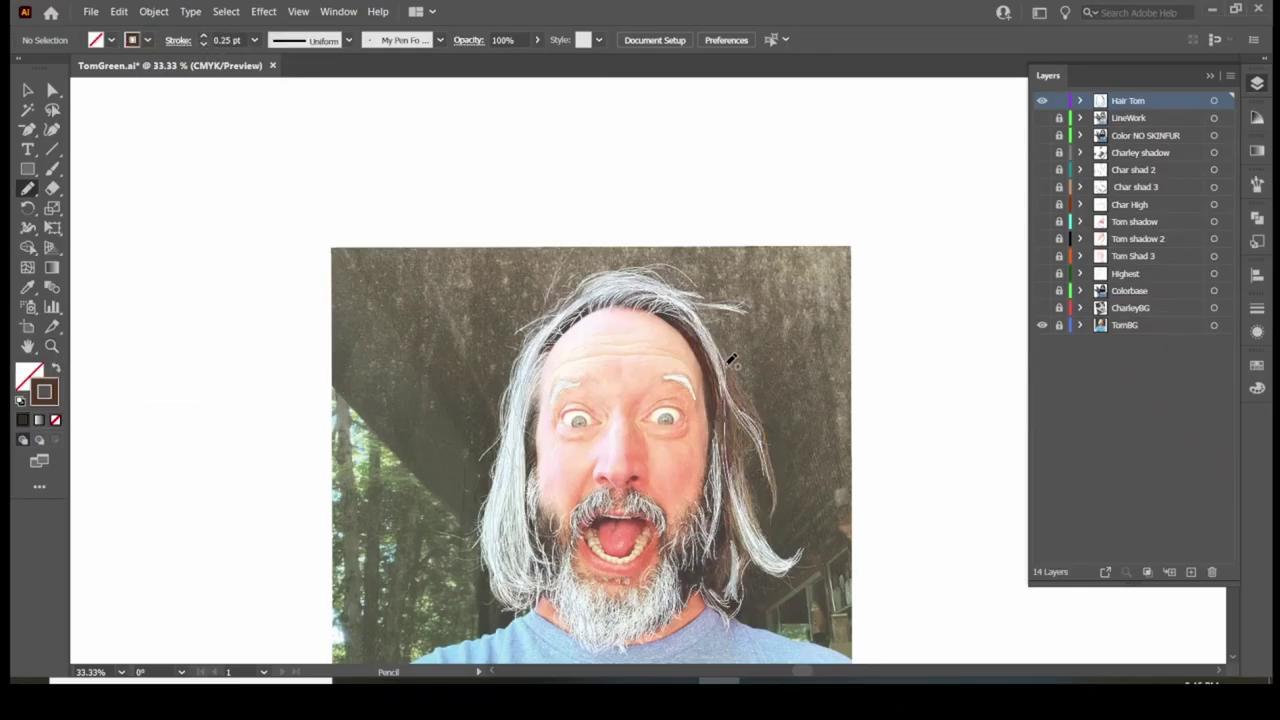
key(ctrl+plus)
key(ctrl+plus)
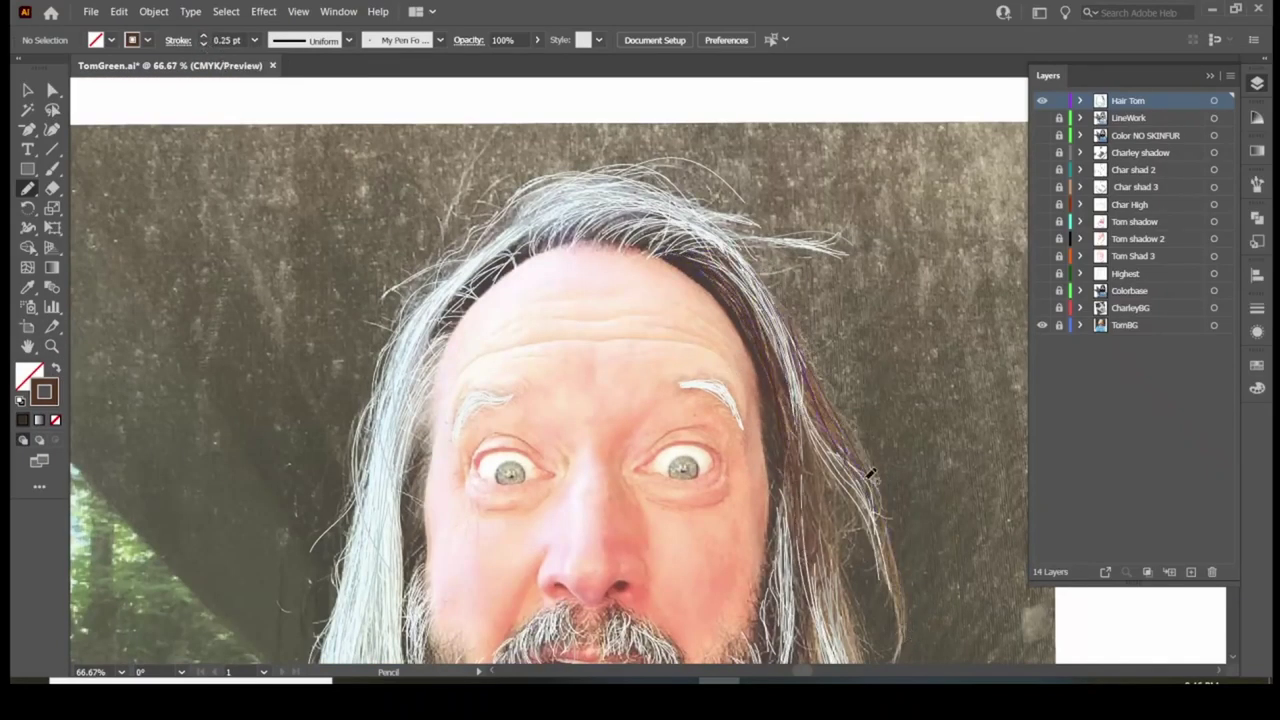
key(ctrl+minus)
scroll(808, 434, down, 4)
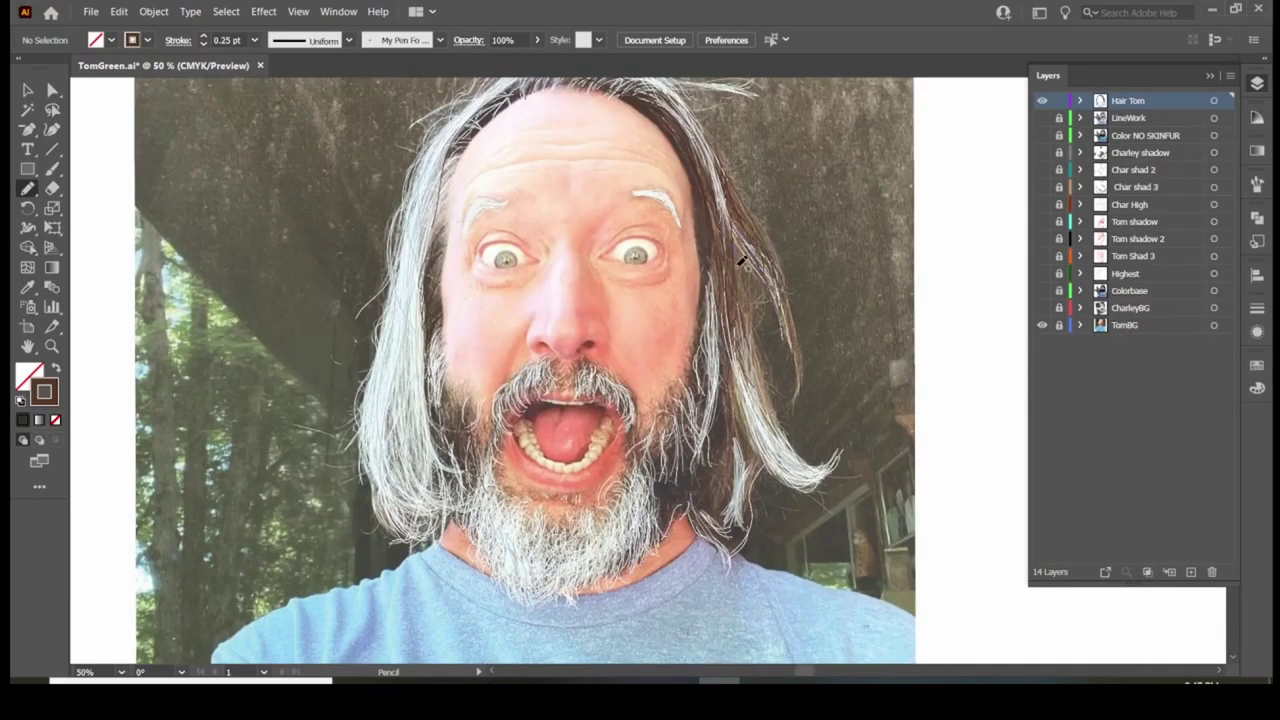
mouse_move(752, 228)
mouse_down()
mouse_move(768, 361)
mouse_move(740, 535)
mouse_up()
drag(586, 591, 485, 508)
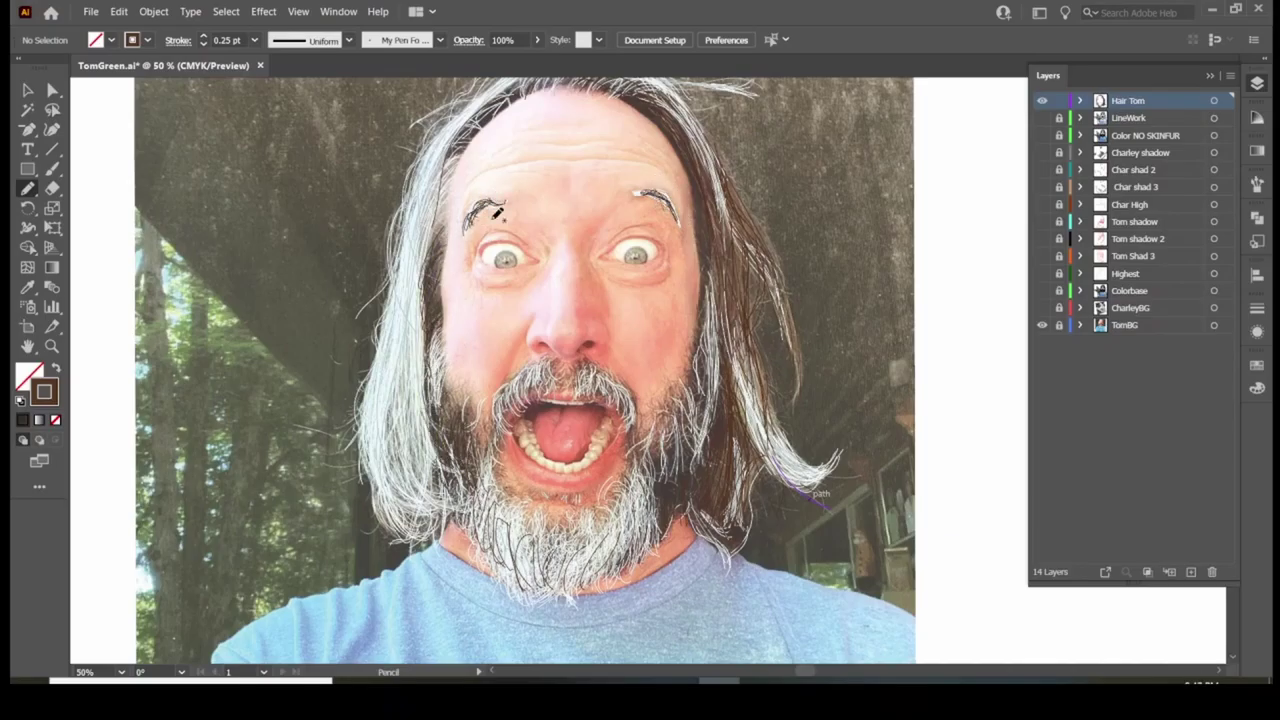
Add more dark strands along the right-side hair
key(i)
mouse_move(706, 252)
mouse_down()
mouse_move(698, 376)
mouse_move(676, 410)
mouse_up()
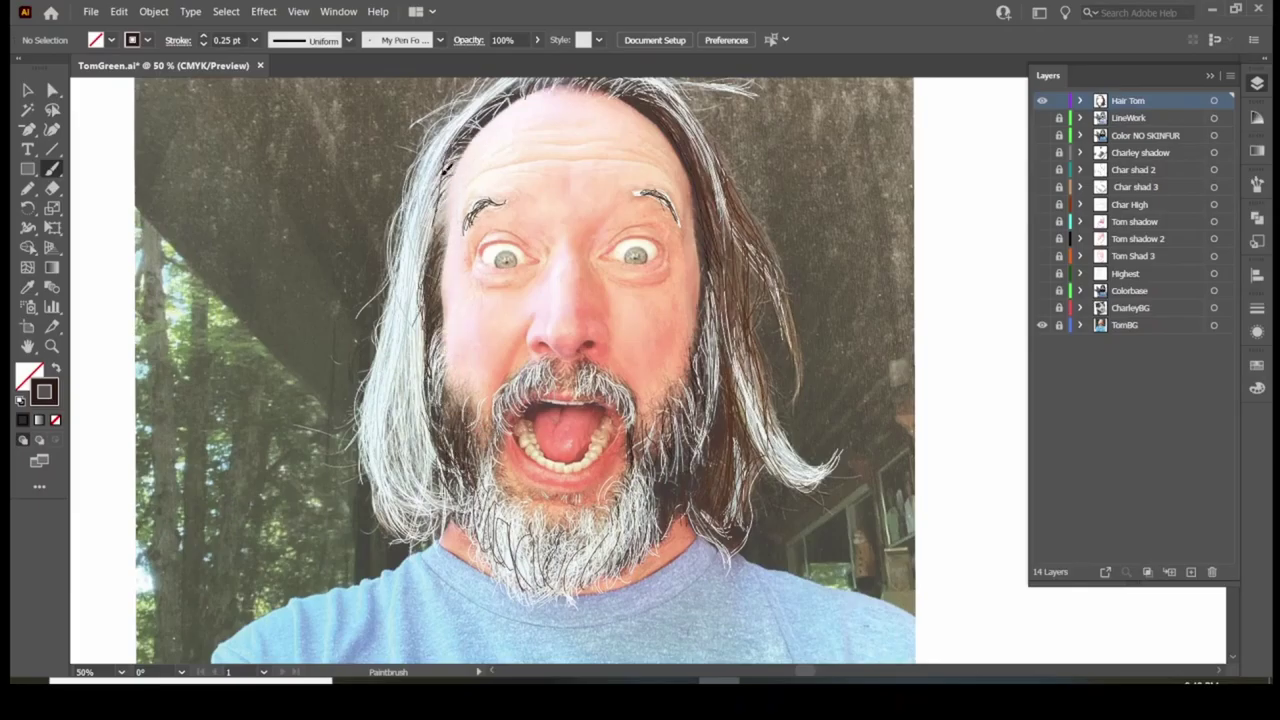
scroll(690, 420, up, 2)
scroll(675, 495, down, 3)
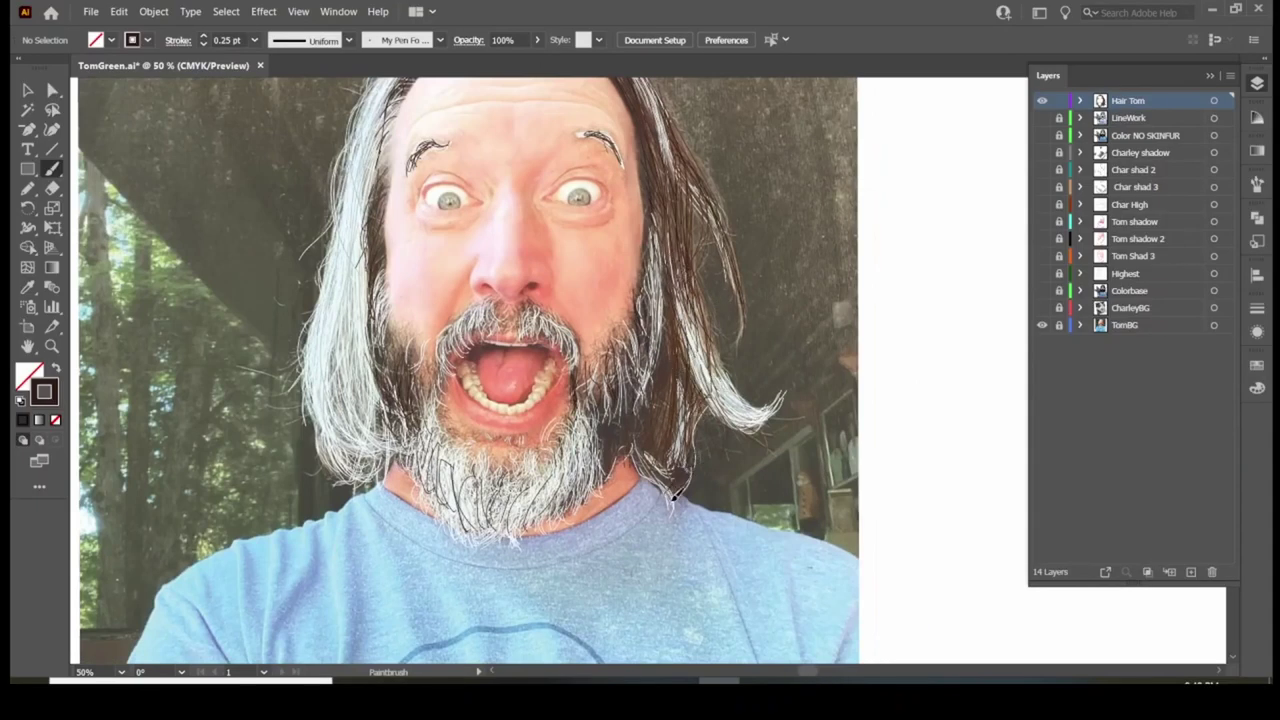
drag(673, 495, 649, 400)
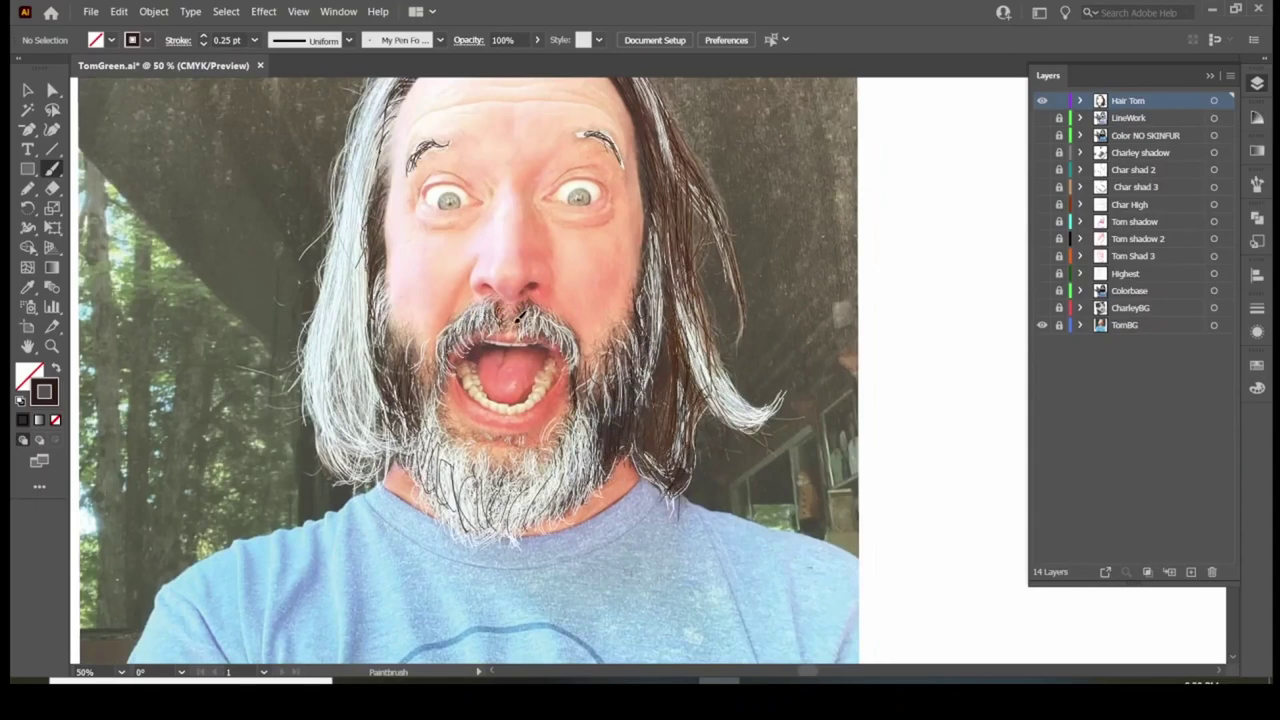
scroll(409, 294, up, 3)
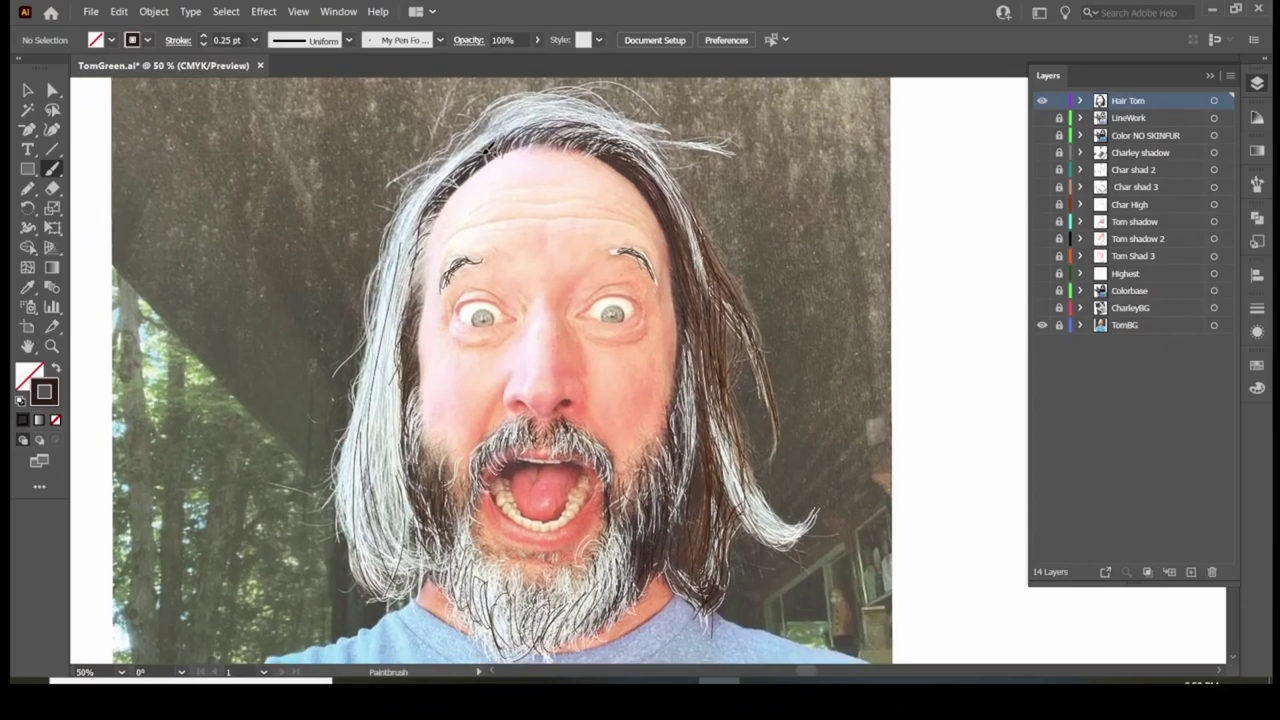
Set the stroke to white and paint two white strands down the right-side hair
ctrl+click(377, 366)
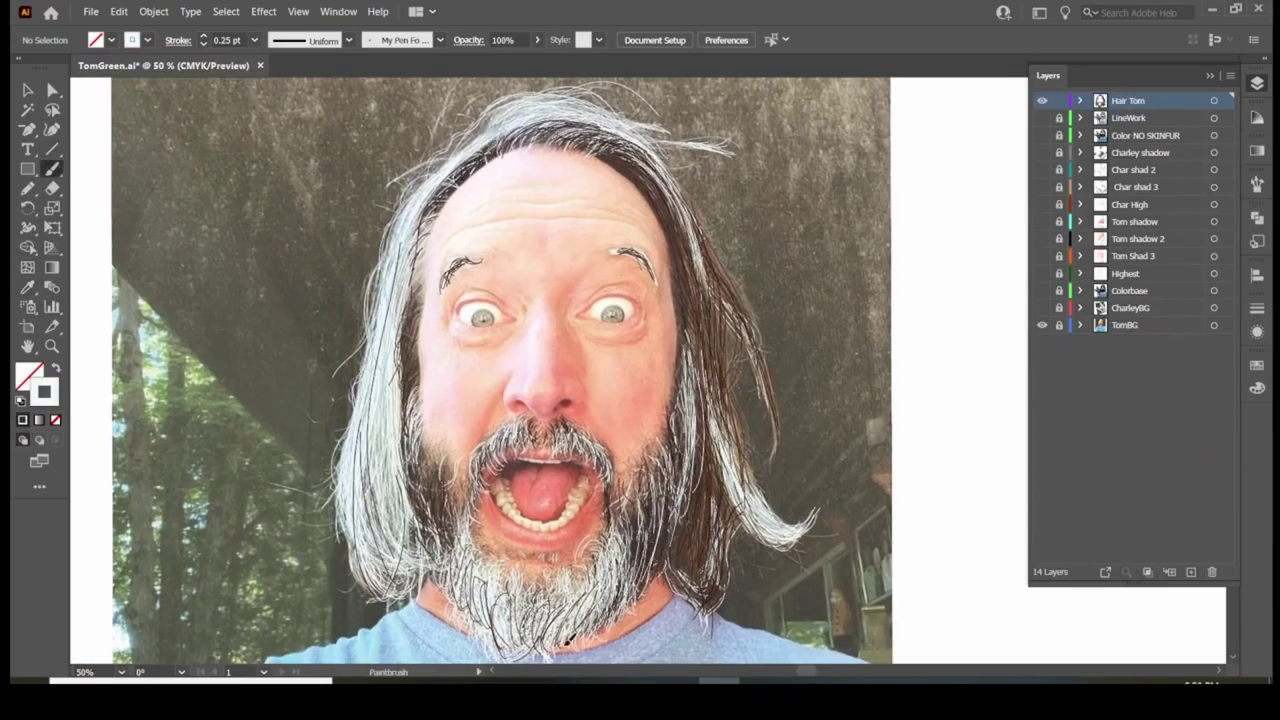
mouse_move(560, 128)
mouse_down()
mouse_move(655, 165)
mouse_move(735, 470)
mouse_move(720, 520)
mouse_up()
drag(675, 409, 640, 580)
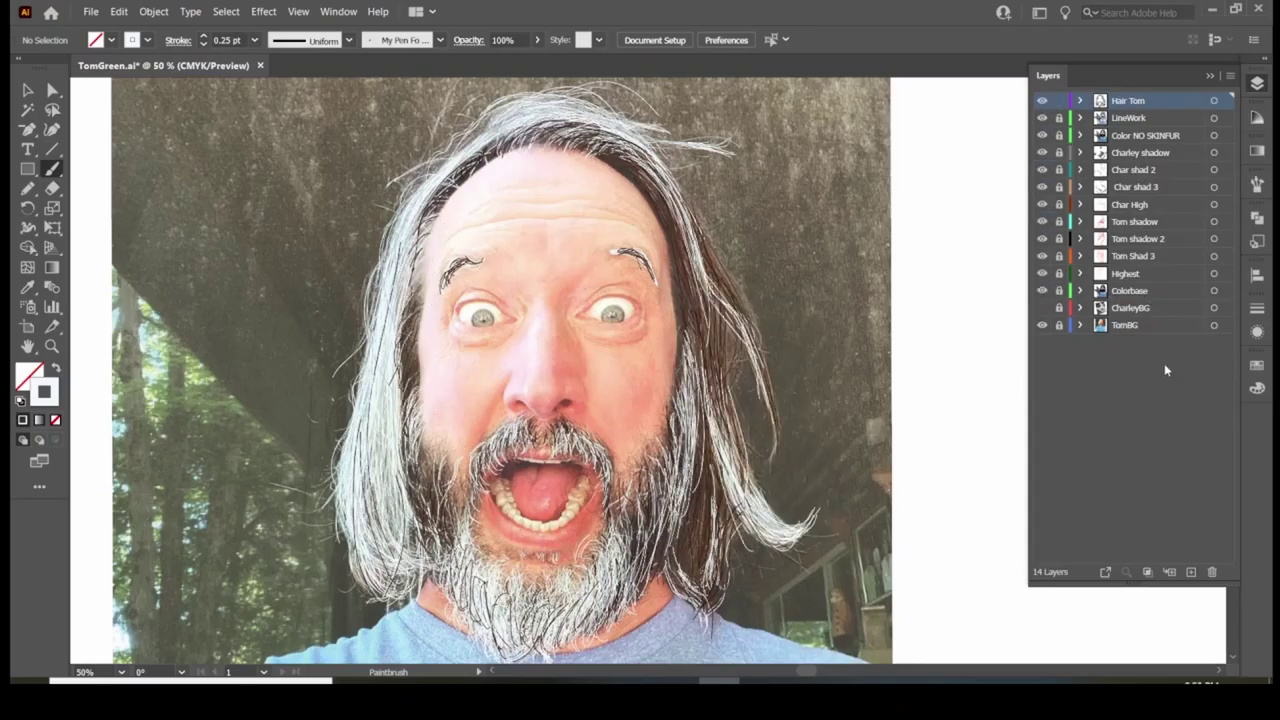
Select all the hair strands and bring up the shape-combining options
key(v)
key(ctrl+minus)
key(ctrl+a)
click(1258, 222)
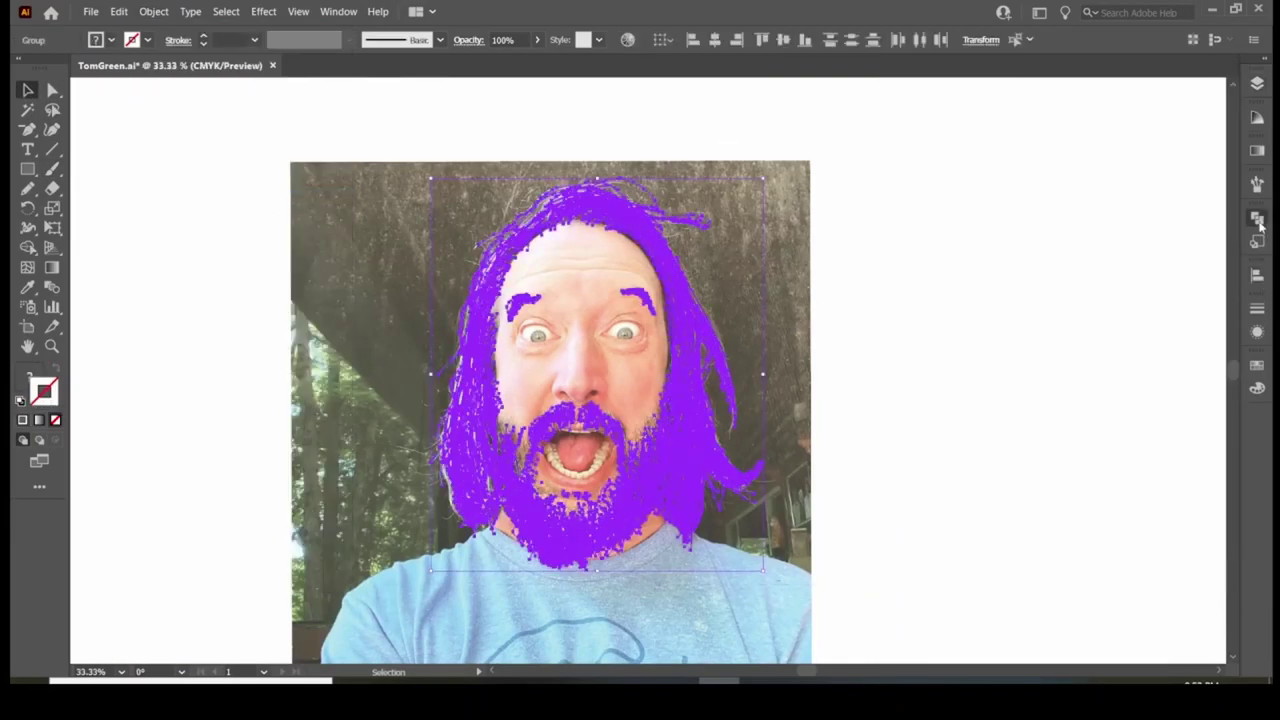
Deselect the hair and show the dog reference photo together with the coloured artwork layers
key(ctrl+shift+a)
click(1258, 83)
drag(1041, 117, 1042, 327)
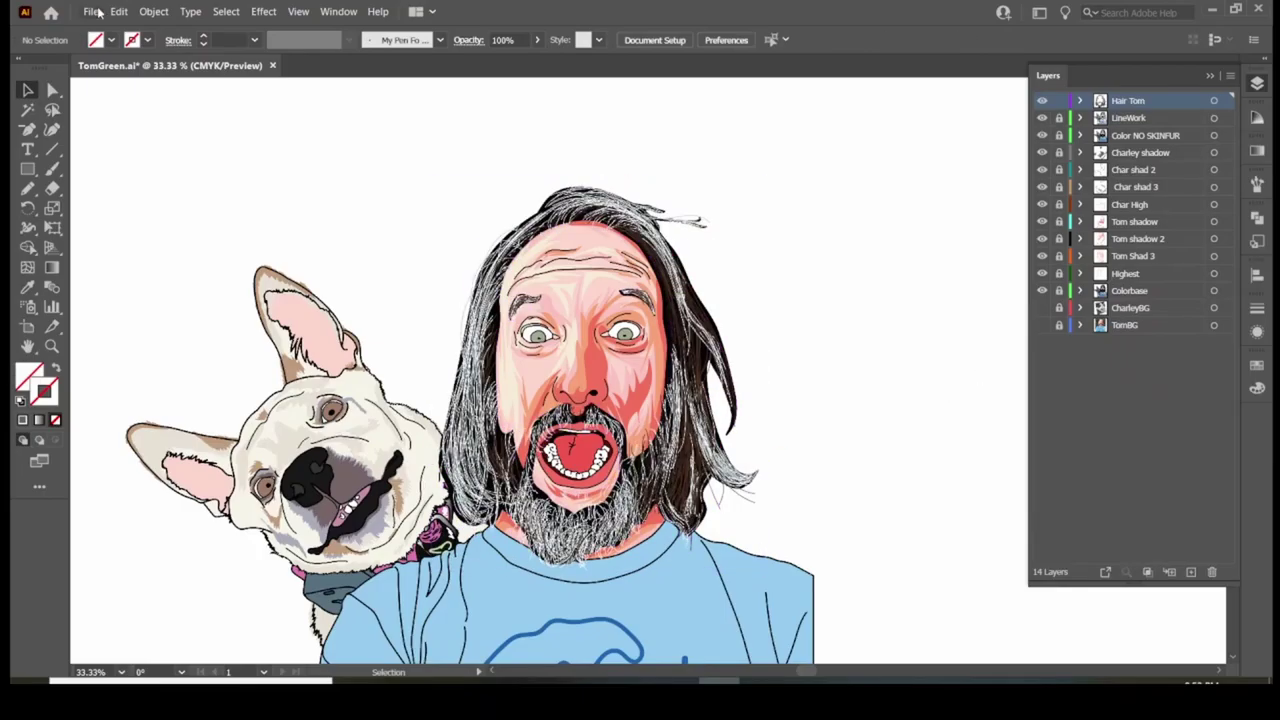
click(1042, 307)
mouse_move(1042, 290)
mouse_down()
mouse_move(1046, 133)
mouse_move(1042, 290)
mouse_up()
key(F6)
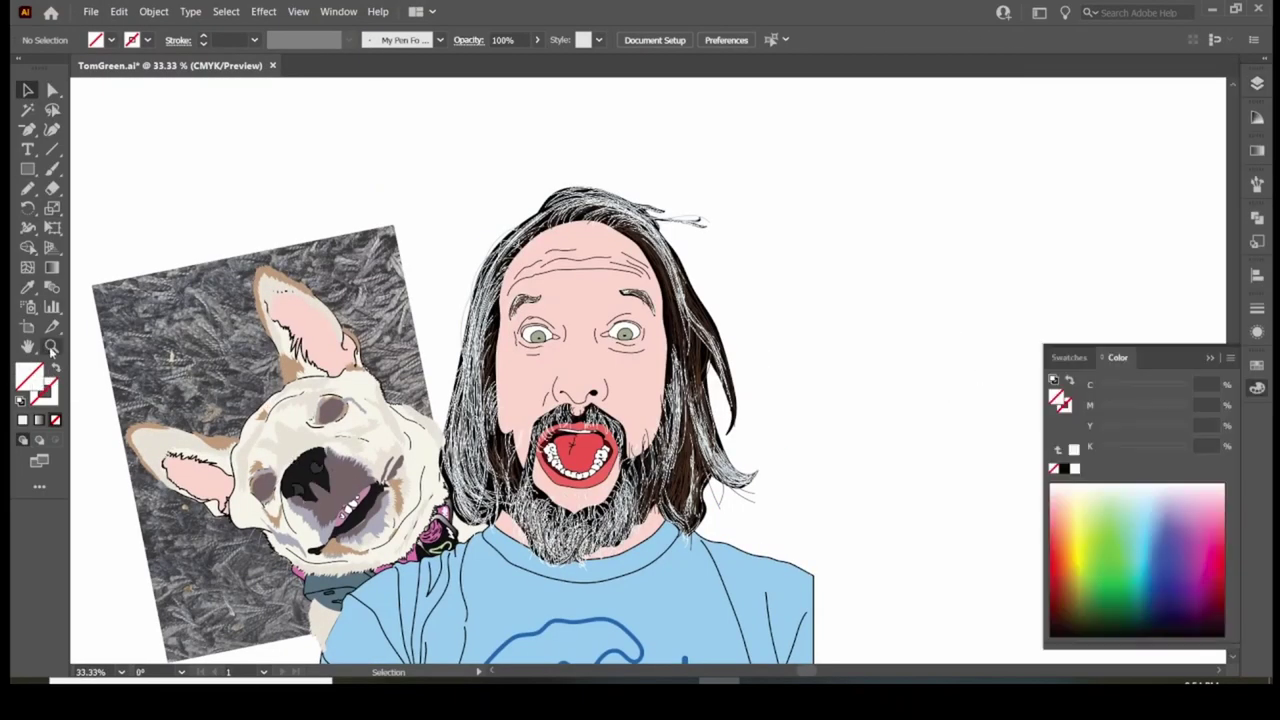
click(28, 188)
scroll(294, 483, up, 3)
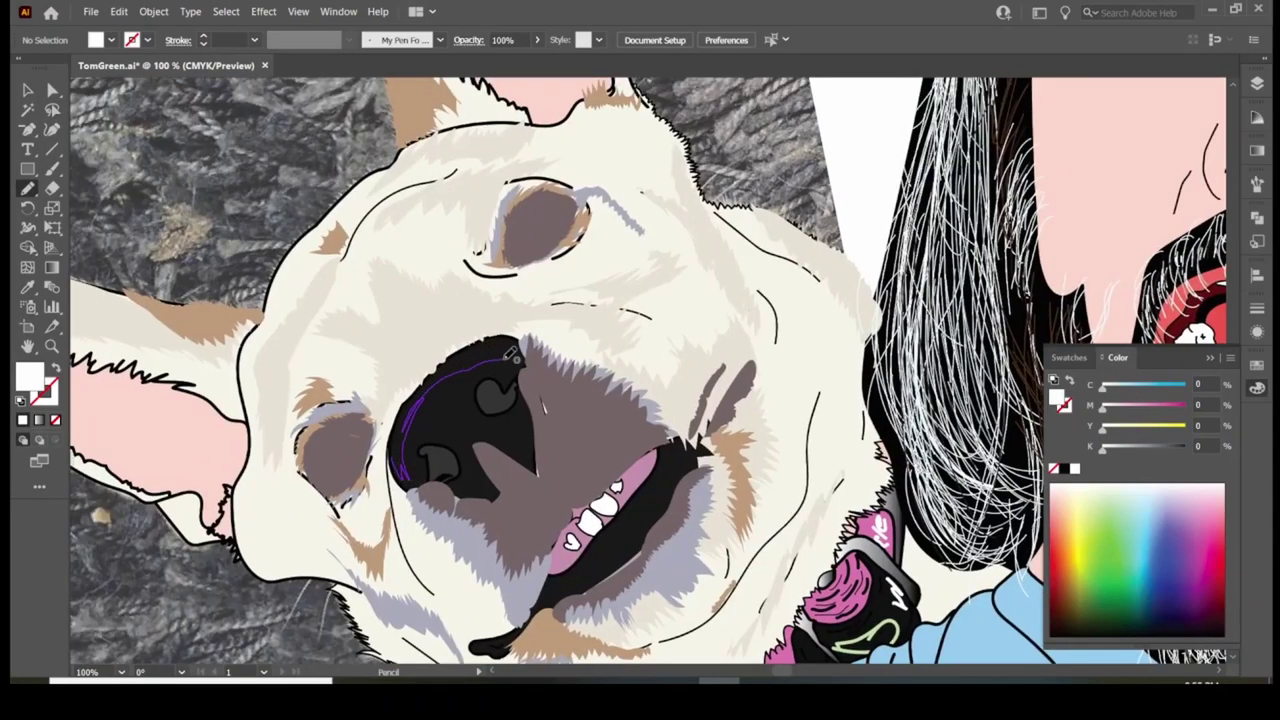
Lower the opacity of the dog's nose and mouth highlights to 82%
key(v)
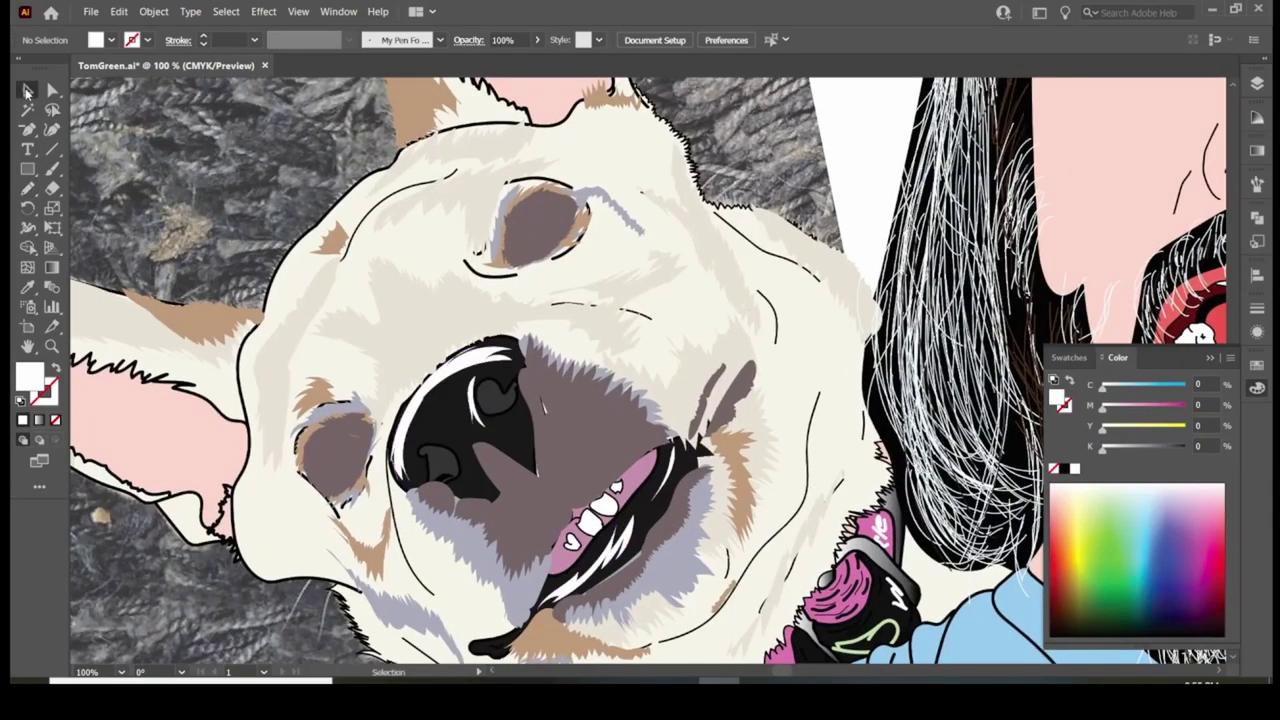
click(668, 560)
shift+click(475, 395)
click(537, 40)
mouse_move(540, 61)
mouse_down()
mouse_move(490, 62)
mouse_move(520, 62)
mouse_up()
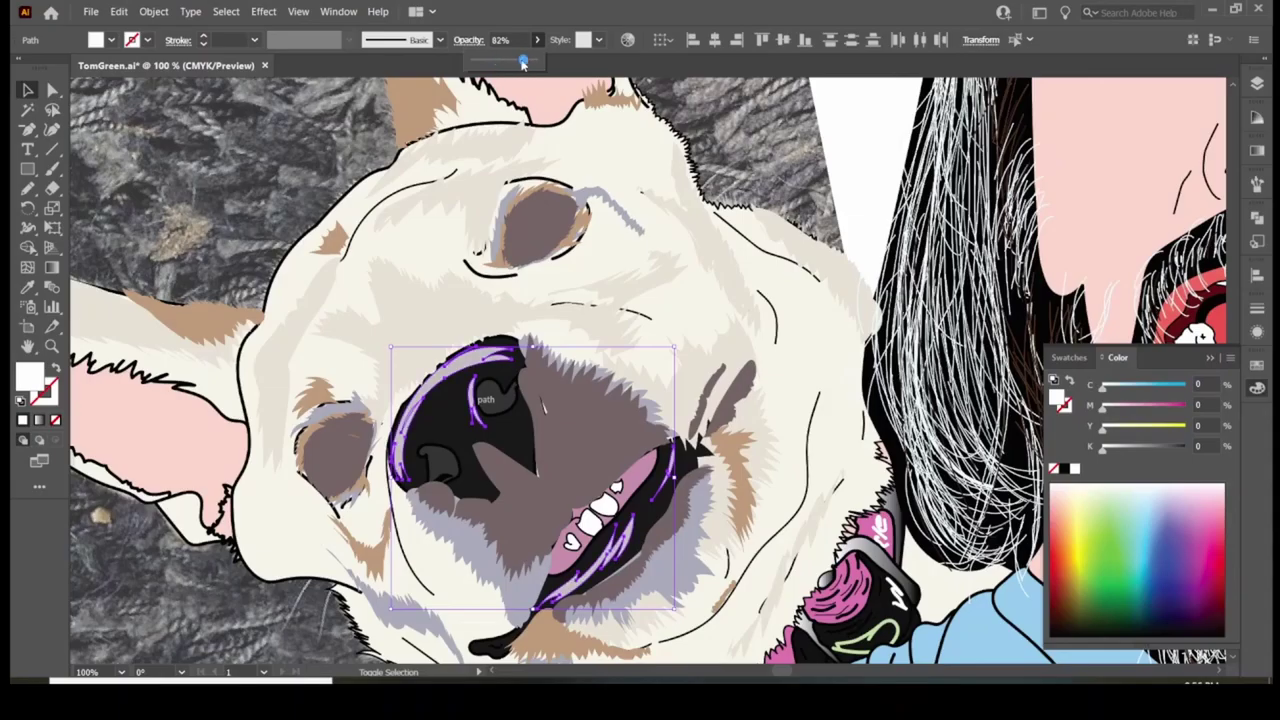
click(564, 399)
key(F7)
Pencil a grey shading shape over the dog's muzzle, then show the colour layers again
drag(1042, 118, 1042, 290)
key(n)
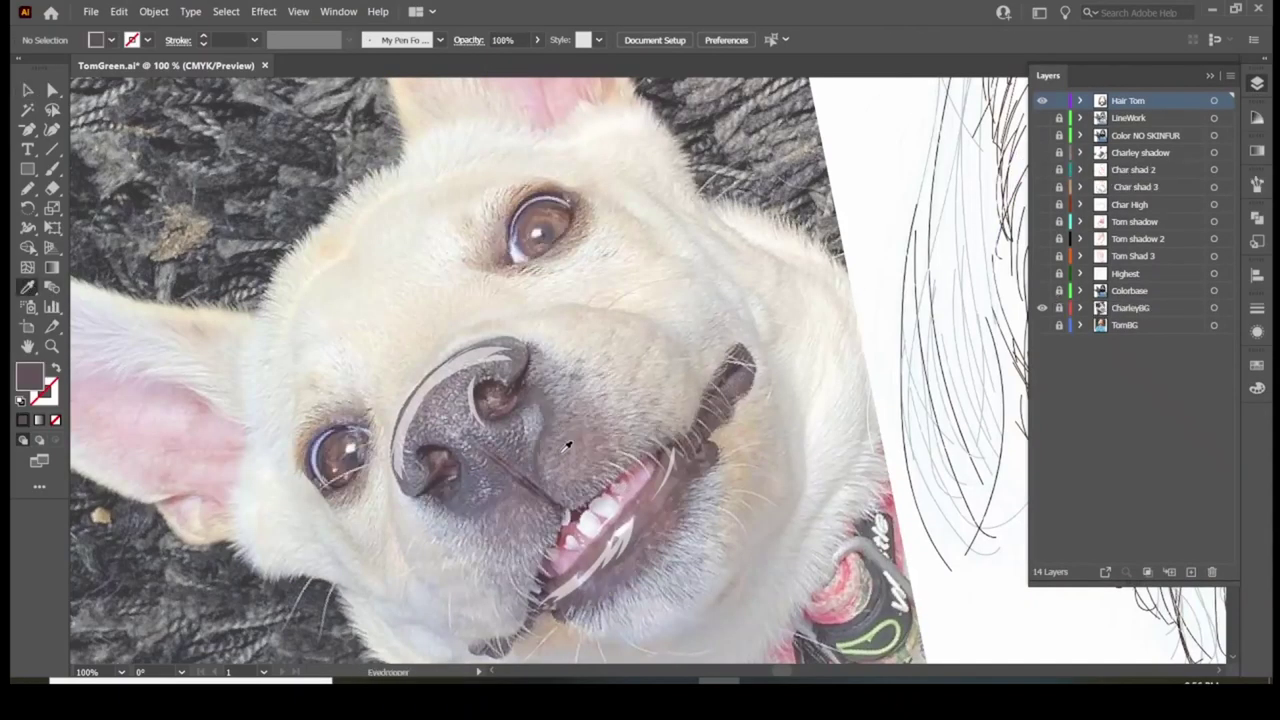
mouse_move(622, 453)
mouse_down()
mouse_move(540, 459)
mouse_move(504, 543)
mouse_move(560, 505)
mouse_up()
drag(667, 515, 670, 510)
drag(1042, 152, 1042, 204)
click(1042, 290)
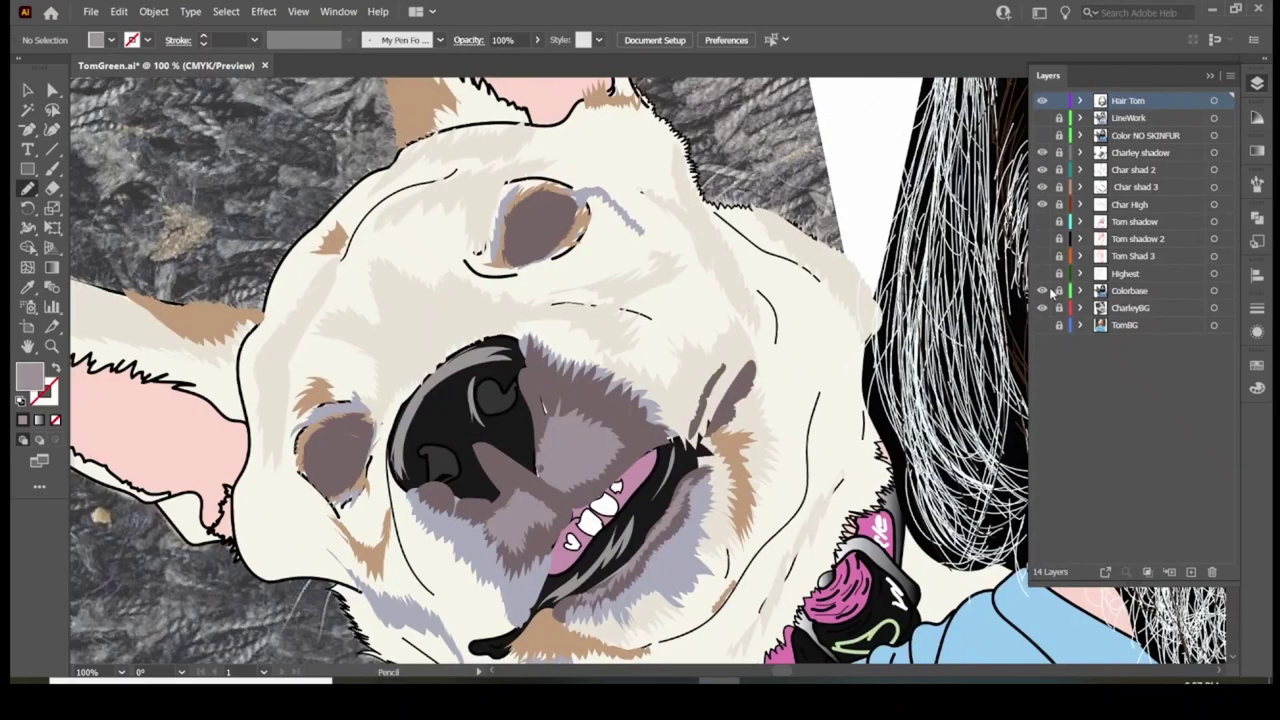
key(ctrl+minus)
Add a layer, sample a salmon fill from the ear, and draw a shape inside the left ear
click(1140, 152)
key(ctrl+l)
key(i)
click(280, 400)
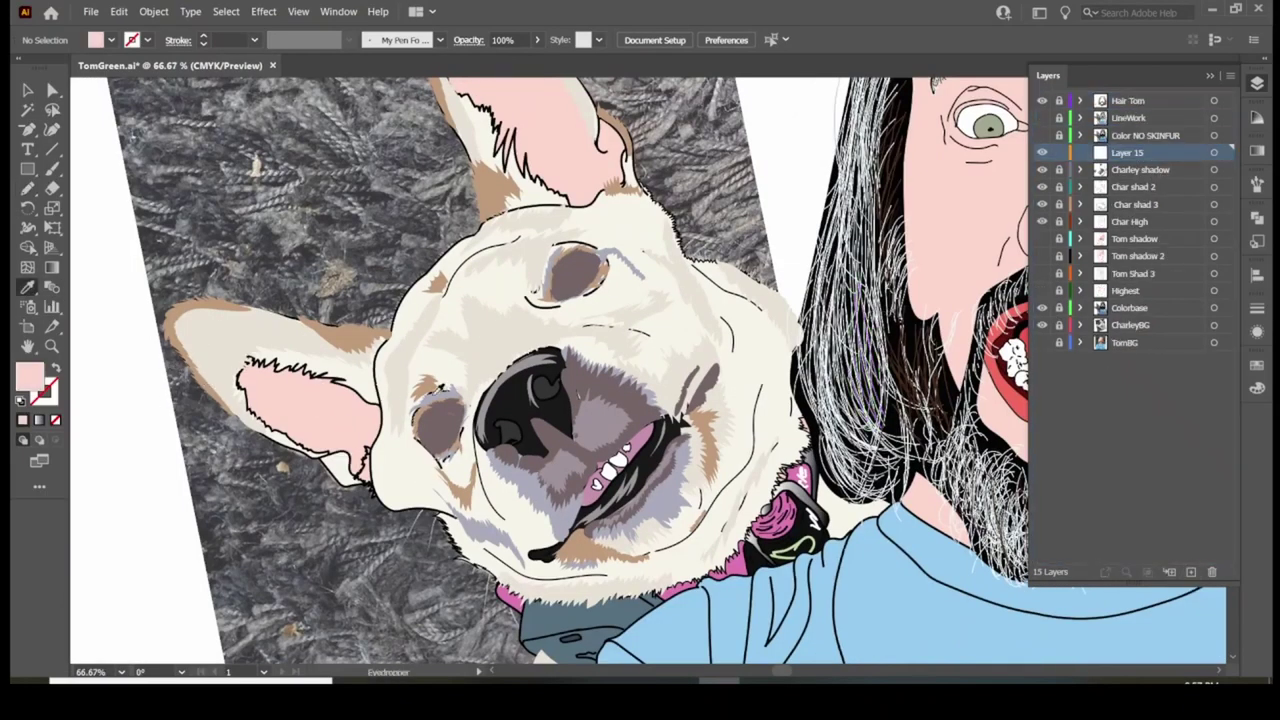
double_click(28, 374)
click(815, 242)
key(n)
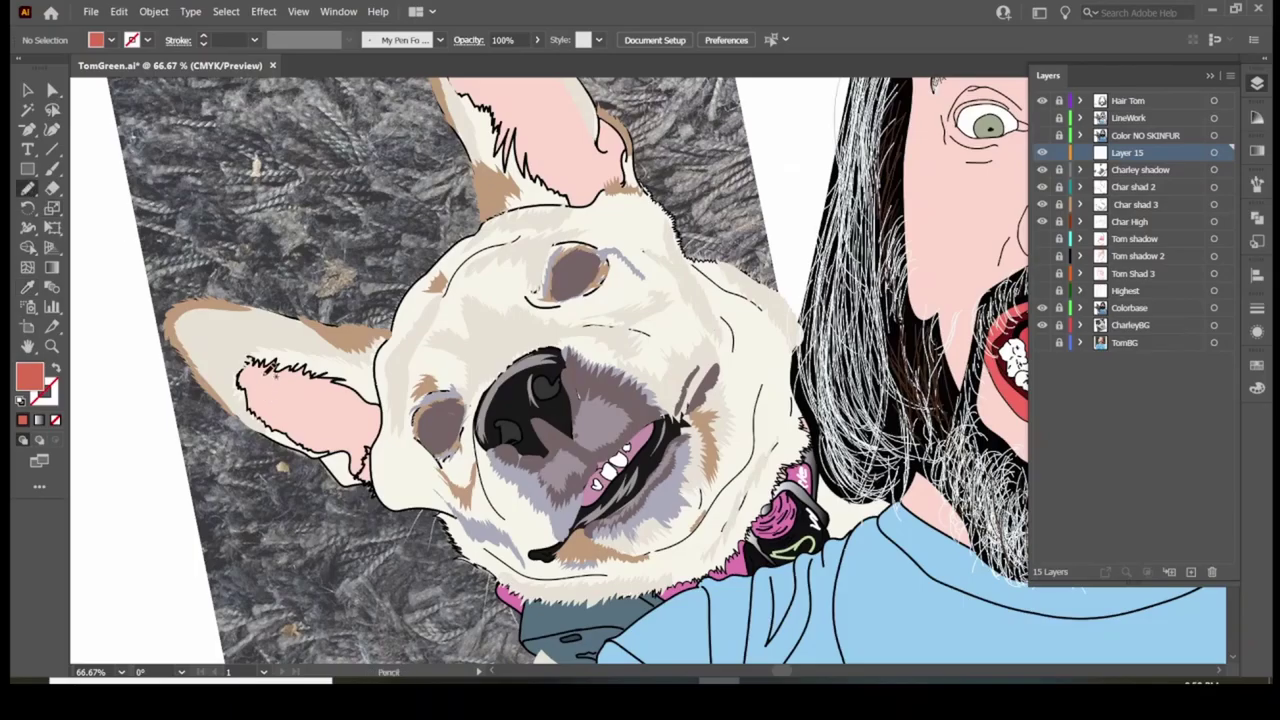
drag(240, 360, 245, 385)
Move Layer 15 below Colorbase, hide LineWork, and remove the salmon ear fill
click(1042, 135)
drag(1127, 152, 1143, 310)
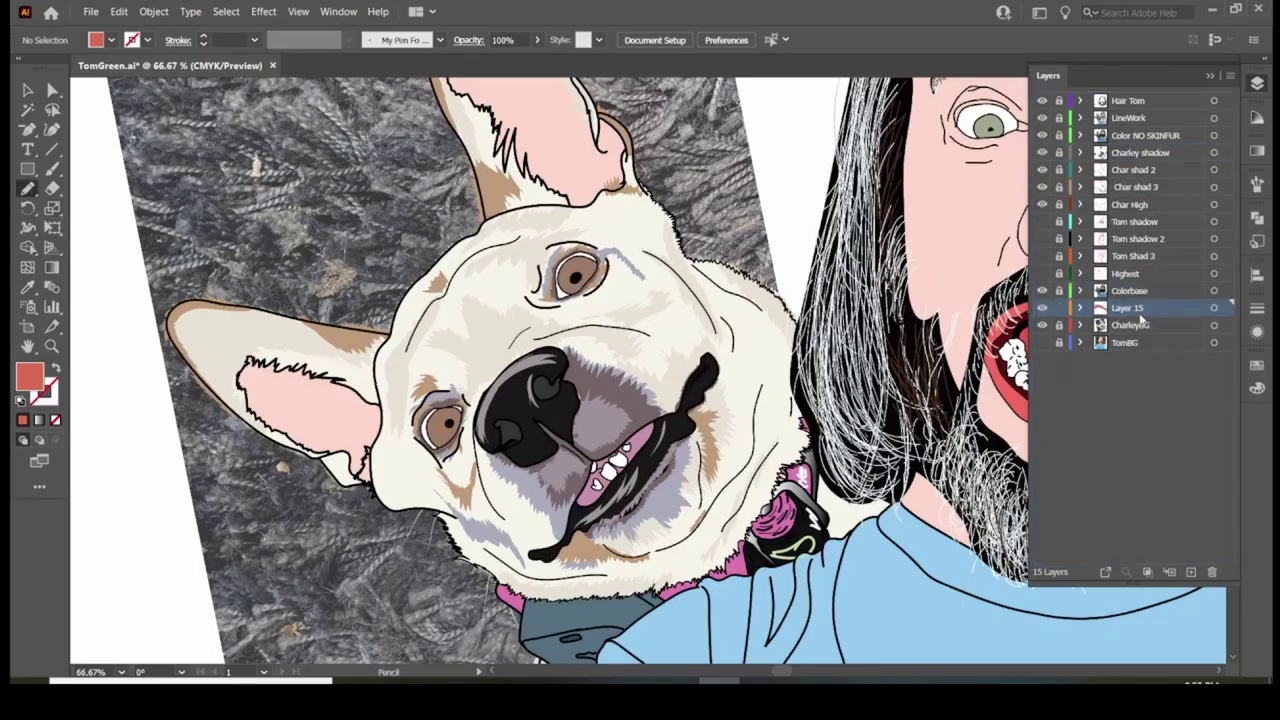
key(ctrl+z)
click(1042, 118)
key(ctrl+z)
scroll(565, 398, up, 3)
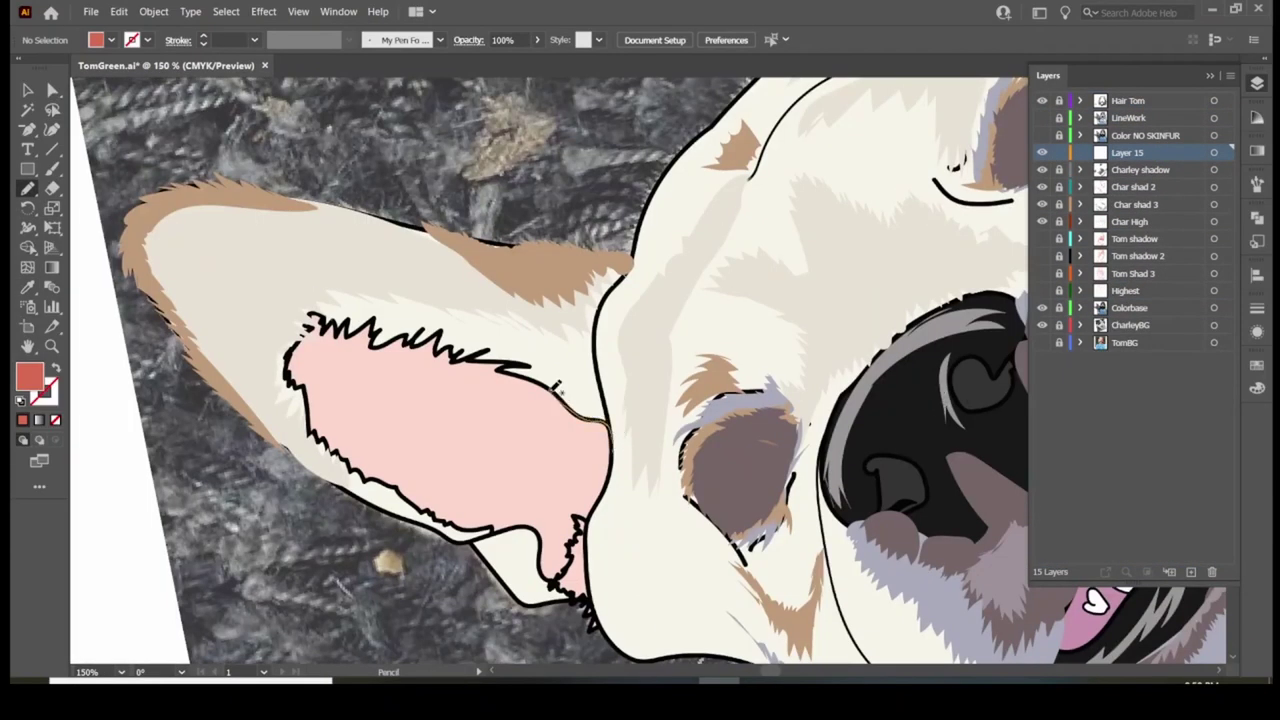
Draw jagged red fur bands along the inner edges of the first ear
drag(590, 540, 455, 368)
drag(362, 400, 450, 348)
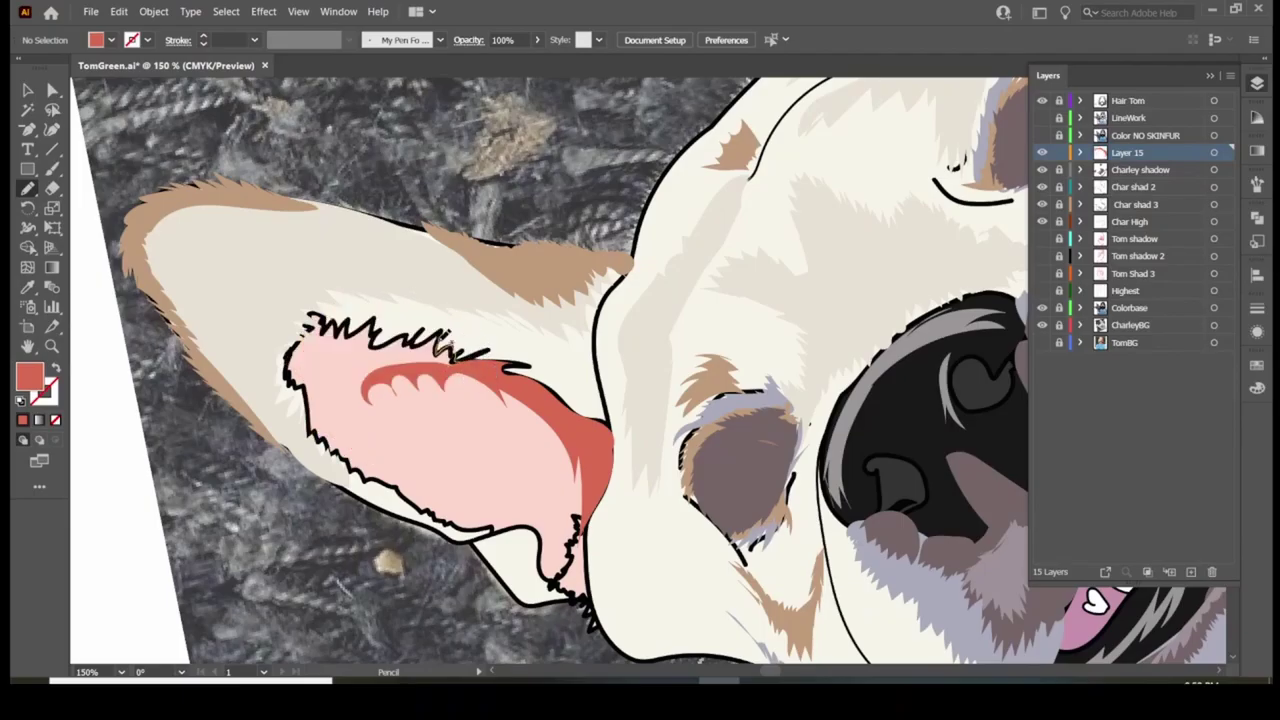
drag(322, 382, 310, 328)
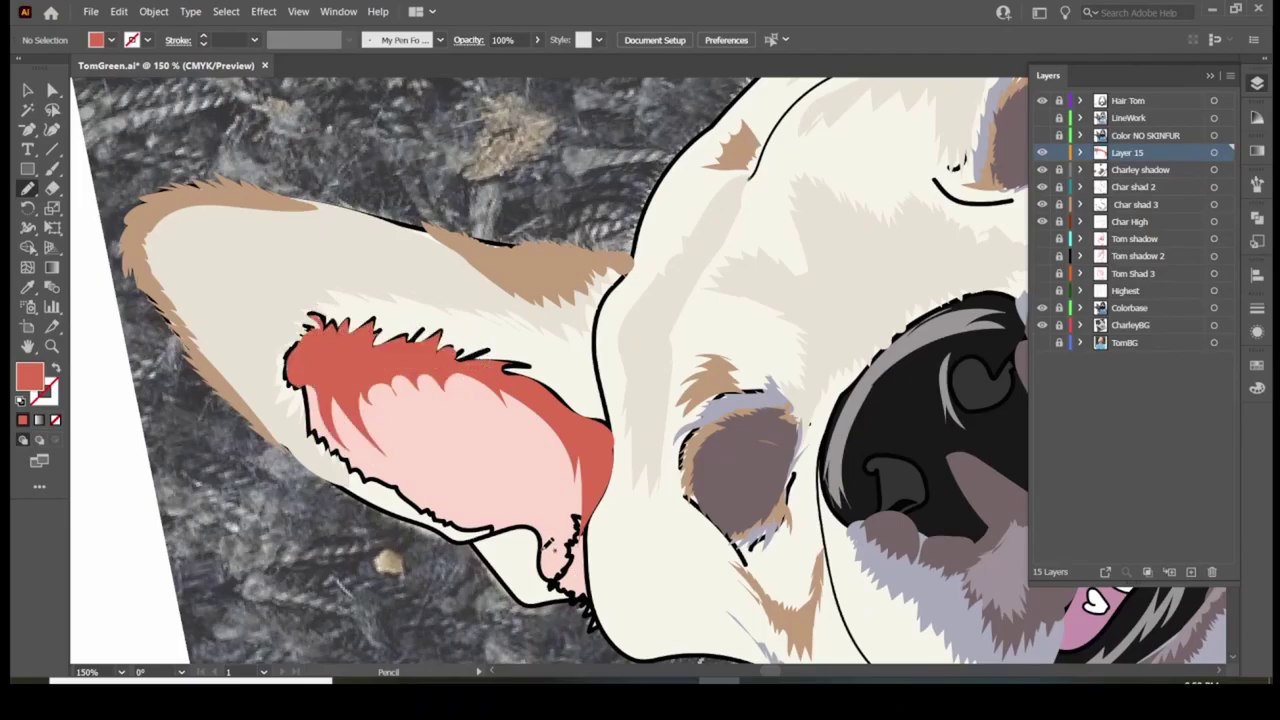
drag(413, 496, 430, 497)
scroll(548, 525, down, 3)
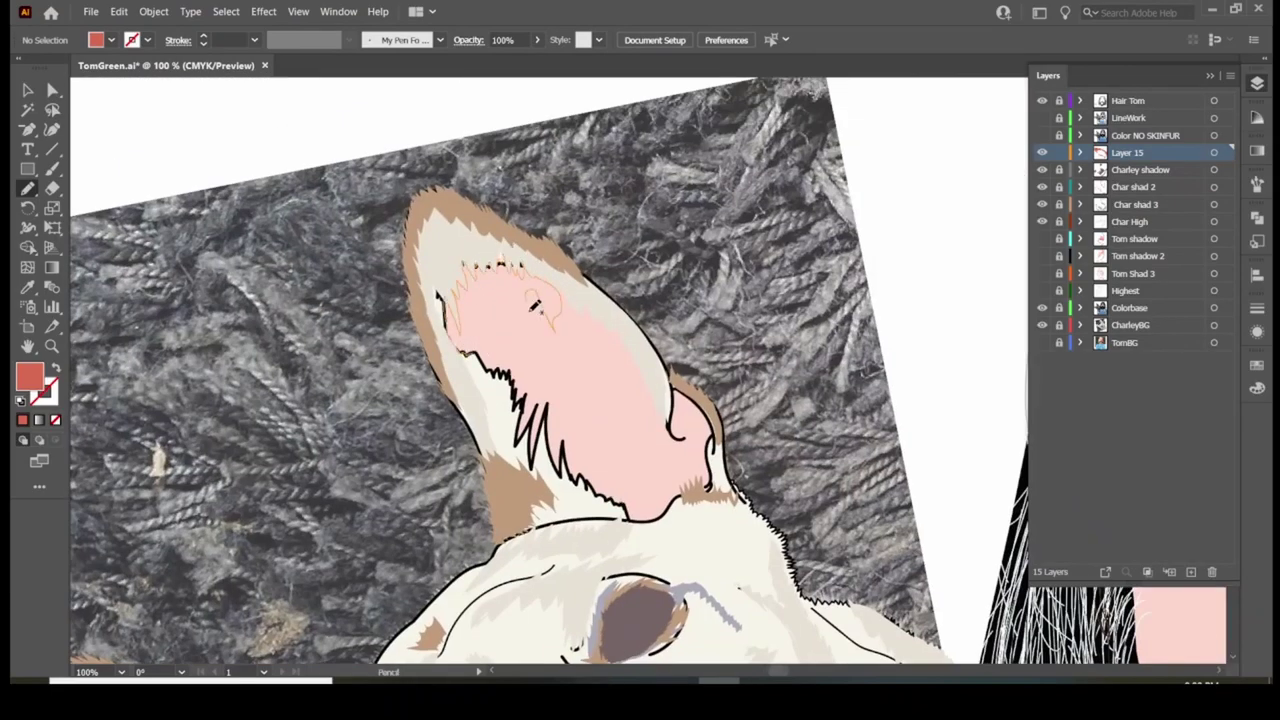
Draw red shading shapes inside the dog's other ear
key(ctrl+shift+z)
key(ctrl+shift+z)
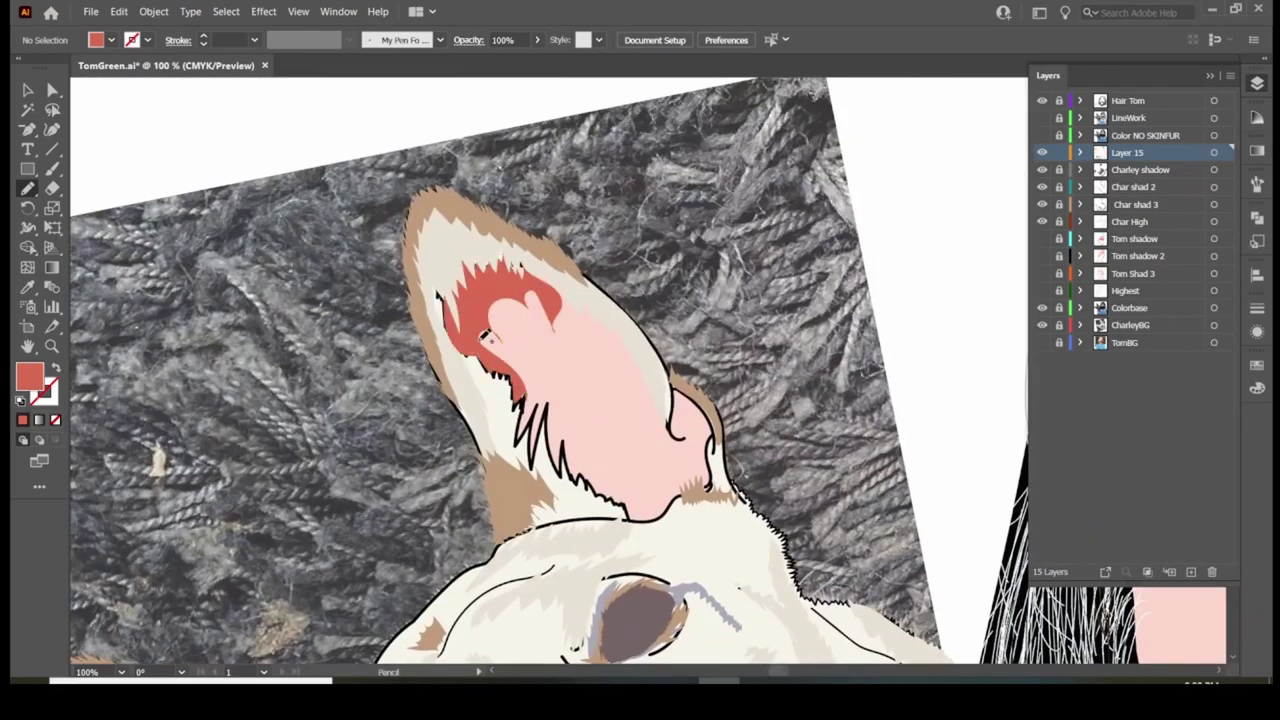
scroll(652, 372, up, 2)
drag(762, 550, 757, 445)
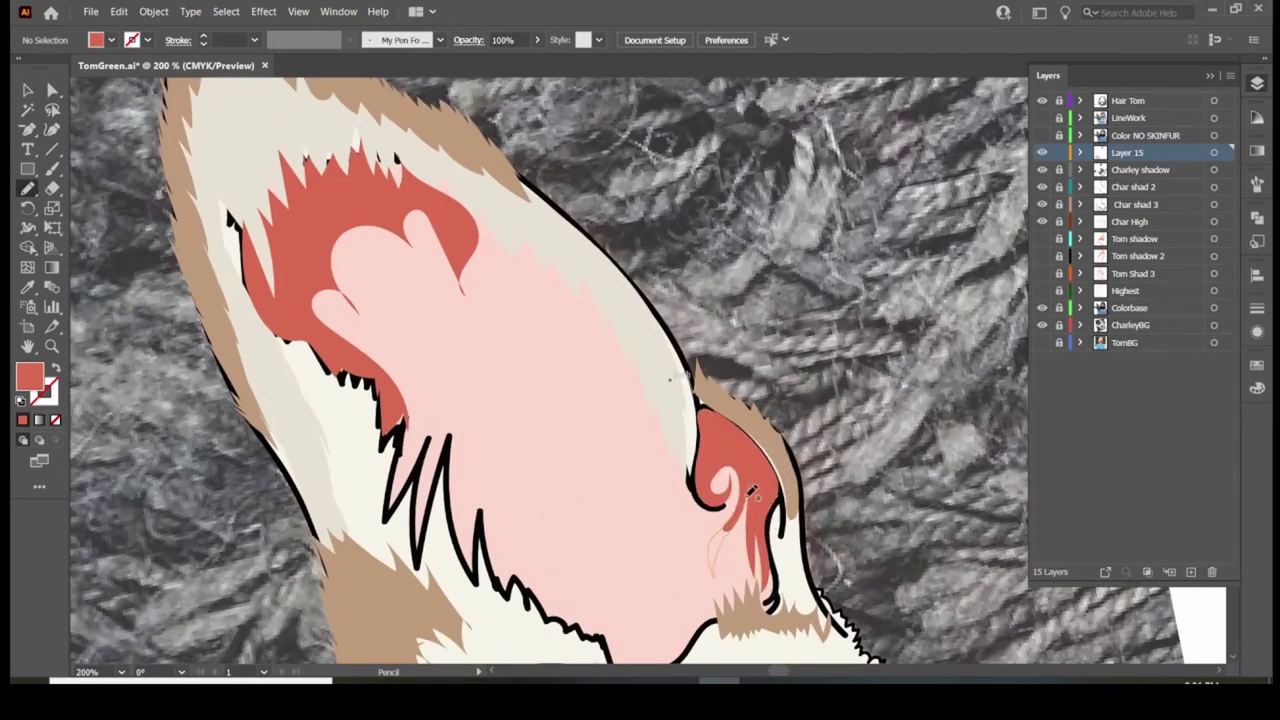
drag(752, 490, 712, 572)
scroll(557, 545, down, 2)
Zoom out to the whole portrait and add a new layer at the top
key(ctrl+0)
click(1127, 100)
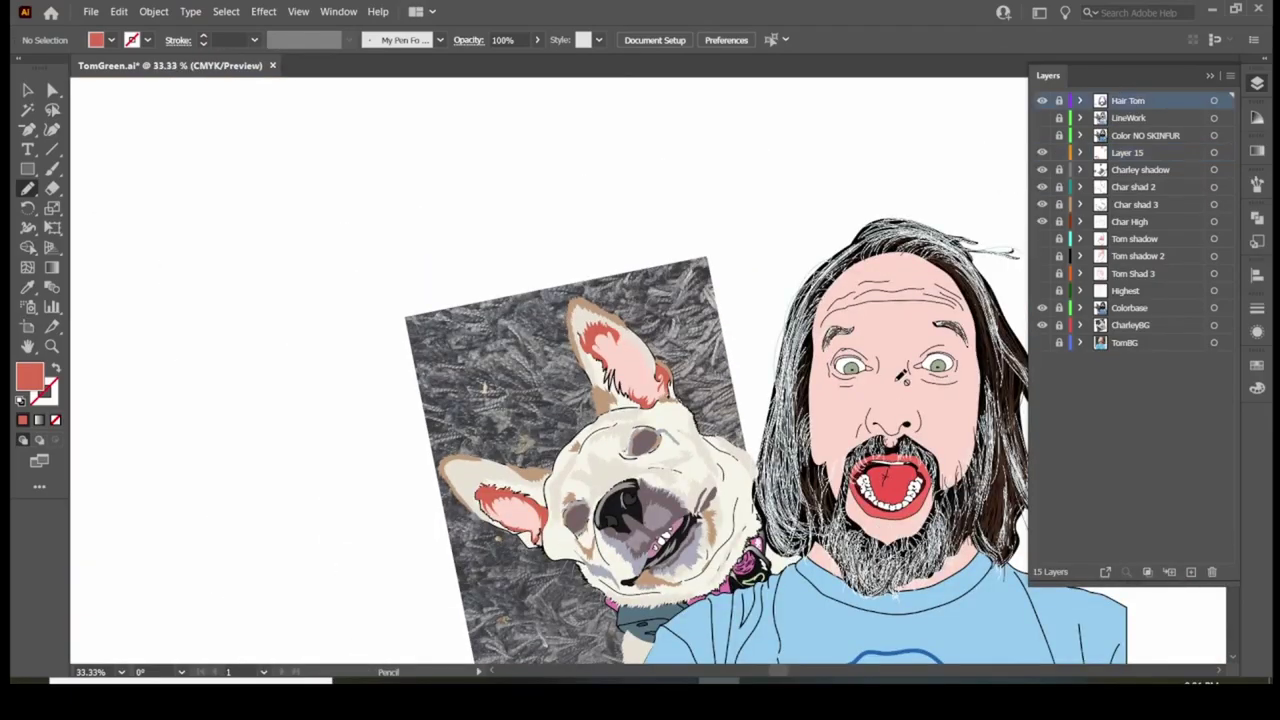
key(ctrl+l)
double_click(1127, 100)
Name the new layer 'other shadows' and hide the drawn artwork to reveal the photos
text(other shadows)
key(Return)
drag(1042, 169, 1042, 325)
Sample slate blue and pencil shading over the upper and lower parts of the collar tag
scroll(672, 649, up, 4)
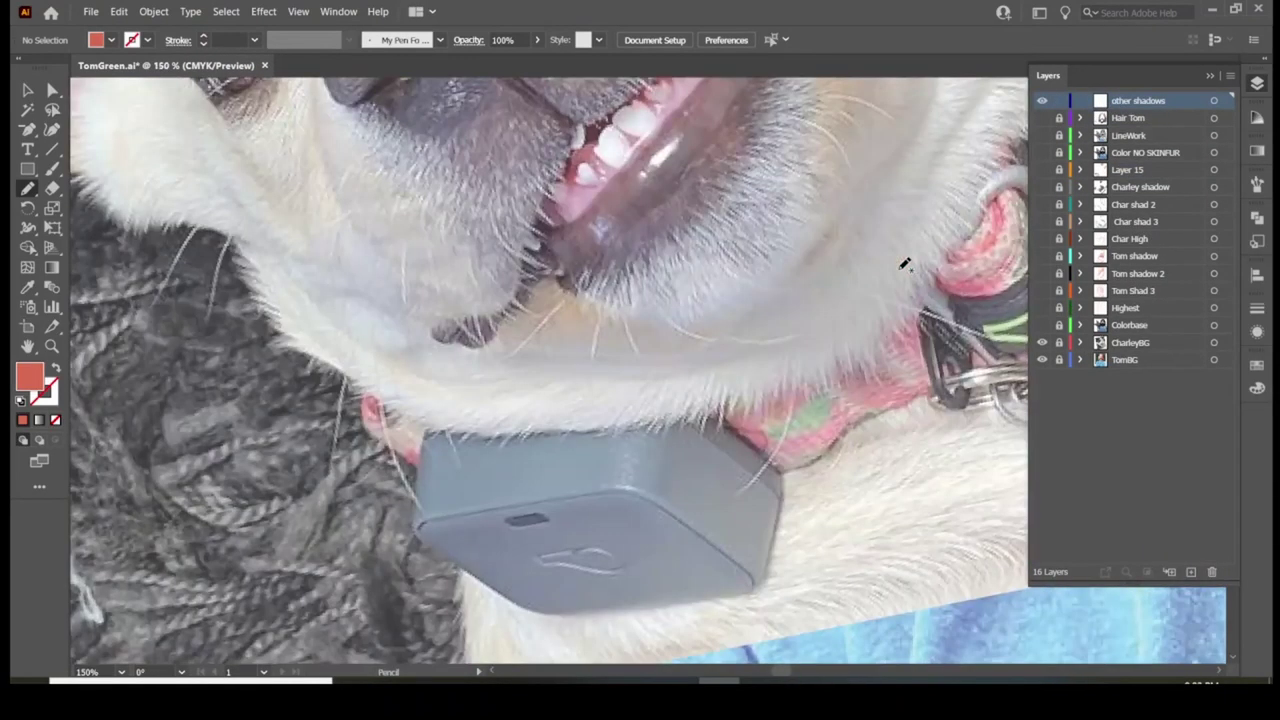
click(230, 357)
key(n)
click(1042, 325)
drag(424, 446, 577, 462)
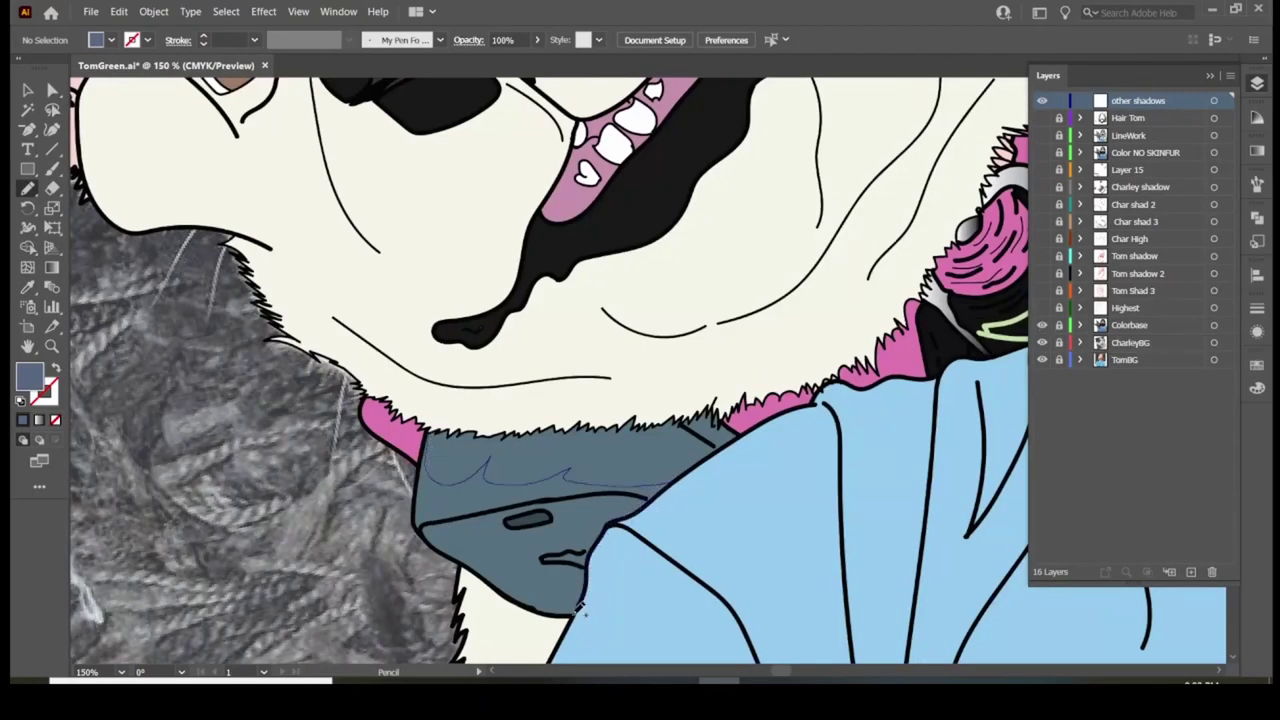
drag(468, 548, 555, 595)
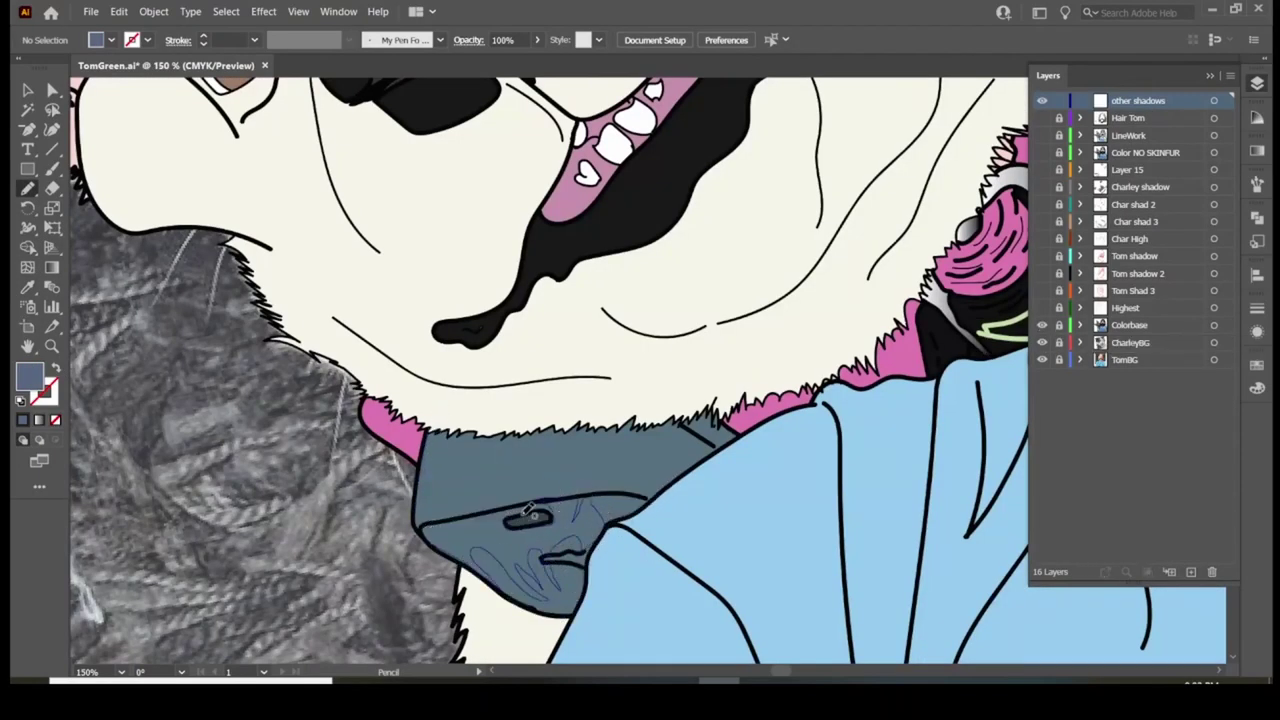
mouse_move(530, 510)
mouse_down()
mouse_move(452, 522)
mouse_move(433, 434)
mouse_up()
drag(607, 430, 542, 435)
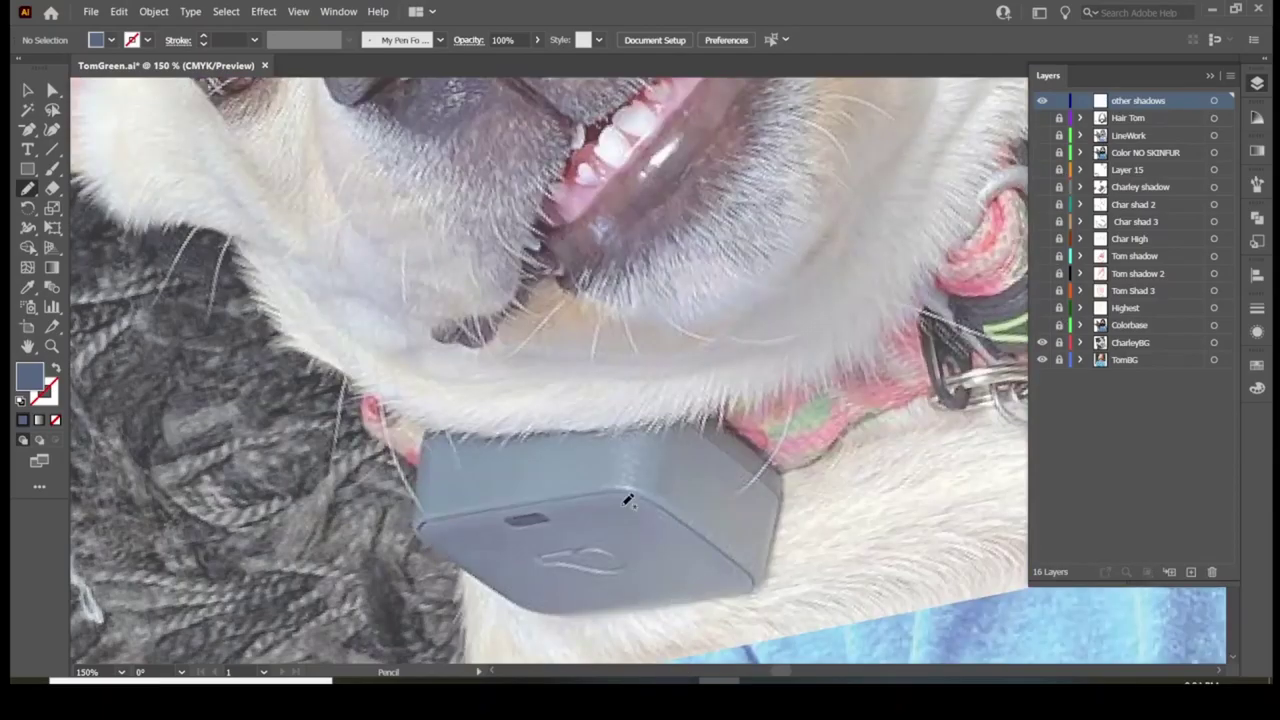
Switch the fill to white and draw a highlight on the man's lower lip
double_click(29, 375)
click(820, 243)
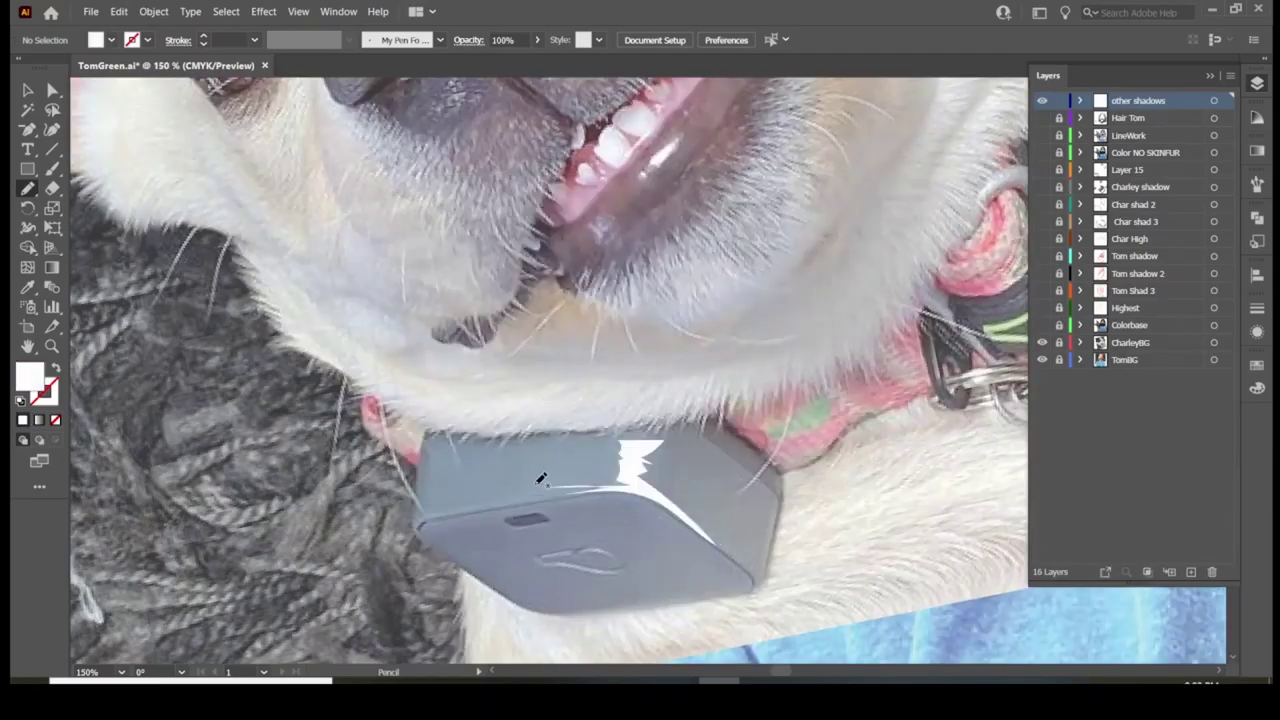
scroll(761, 228, up, 5)
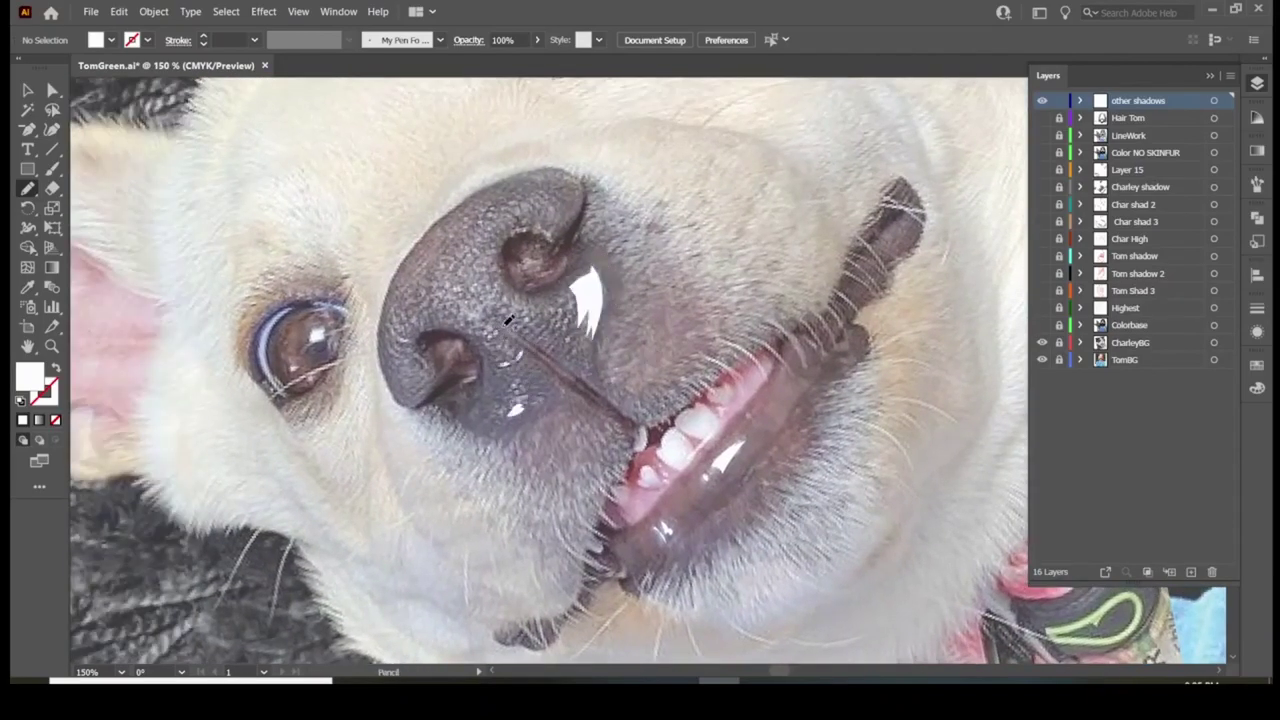
scroll(510, 325, up, 3)
scroll(677, 397, down, 6)
scroll(677, 397, right, 8)
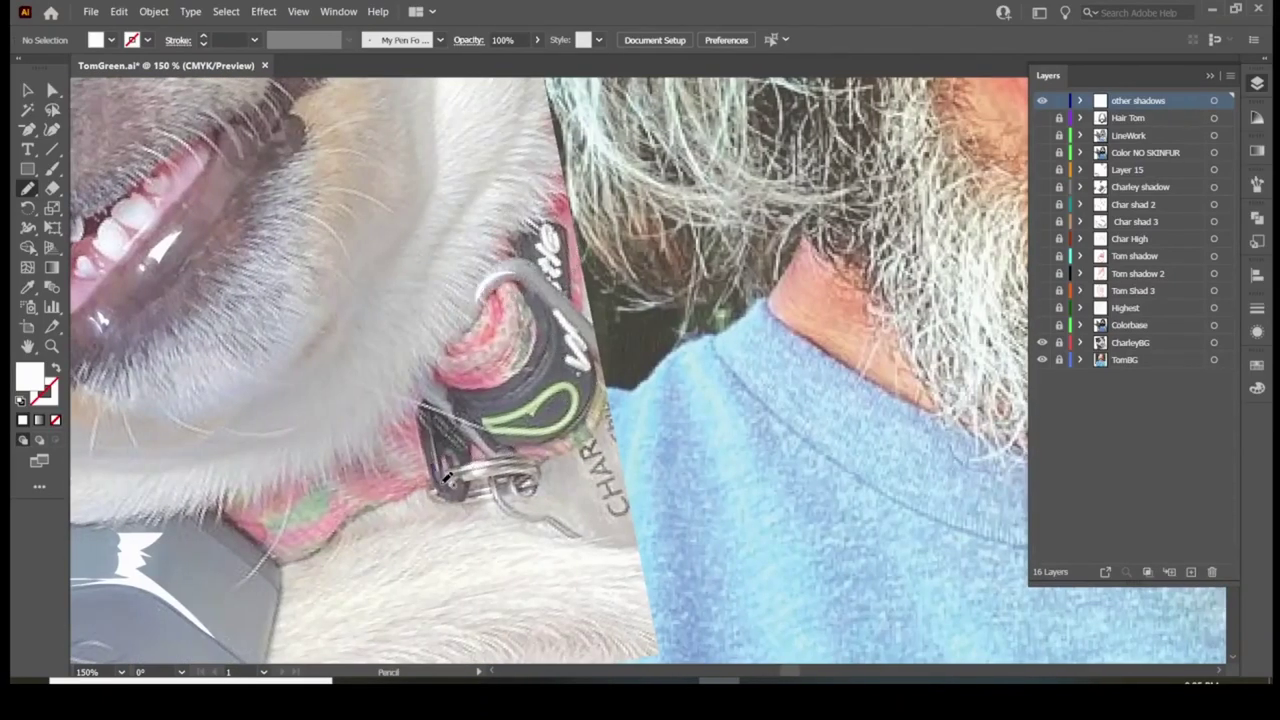
key(ctrl+minus)
key(ctrl+minus)
key(ctrl+plus)
key(ctrl+plus)
key(ctrl+plus)
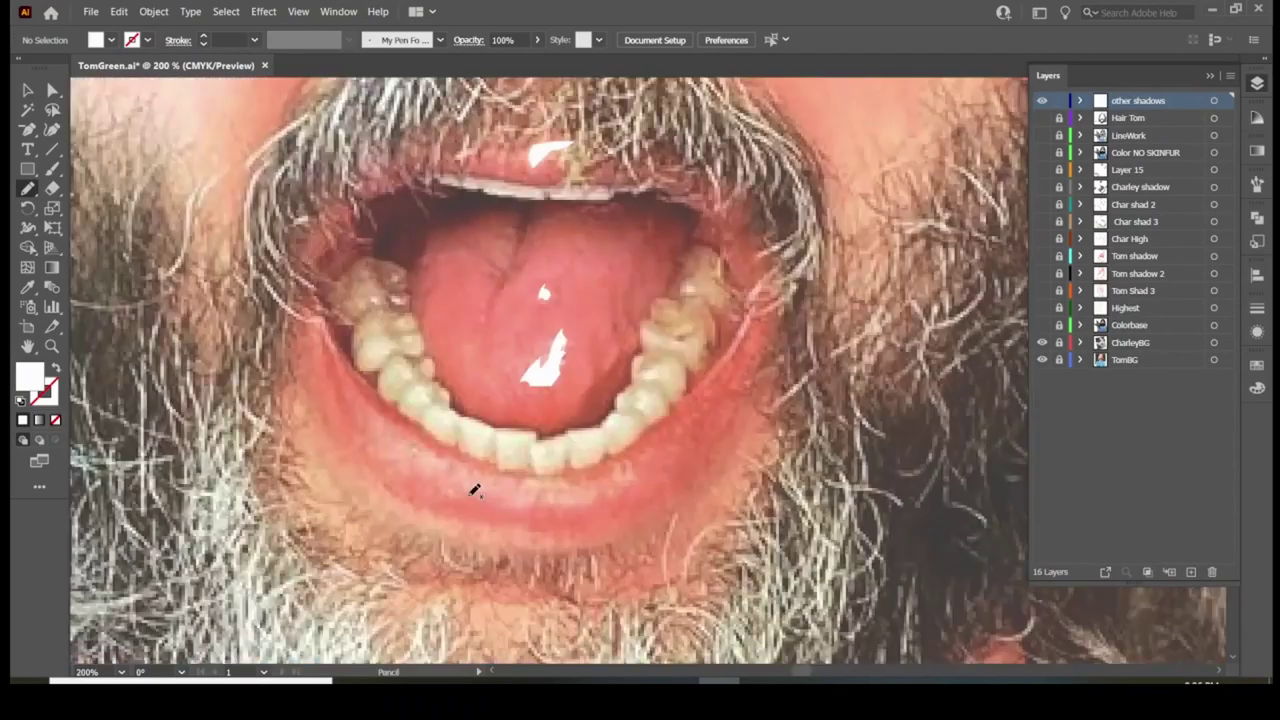
drag(616, 491, 618, 483)
Draw four white fold highlights across the shirt
key(ctrl+minus)
key(ctrl+minus)
key(ctrl+minus)
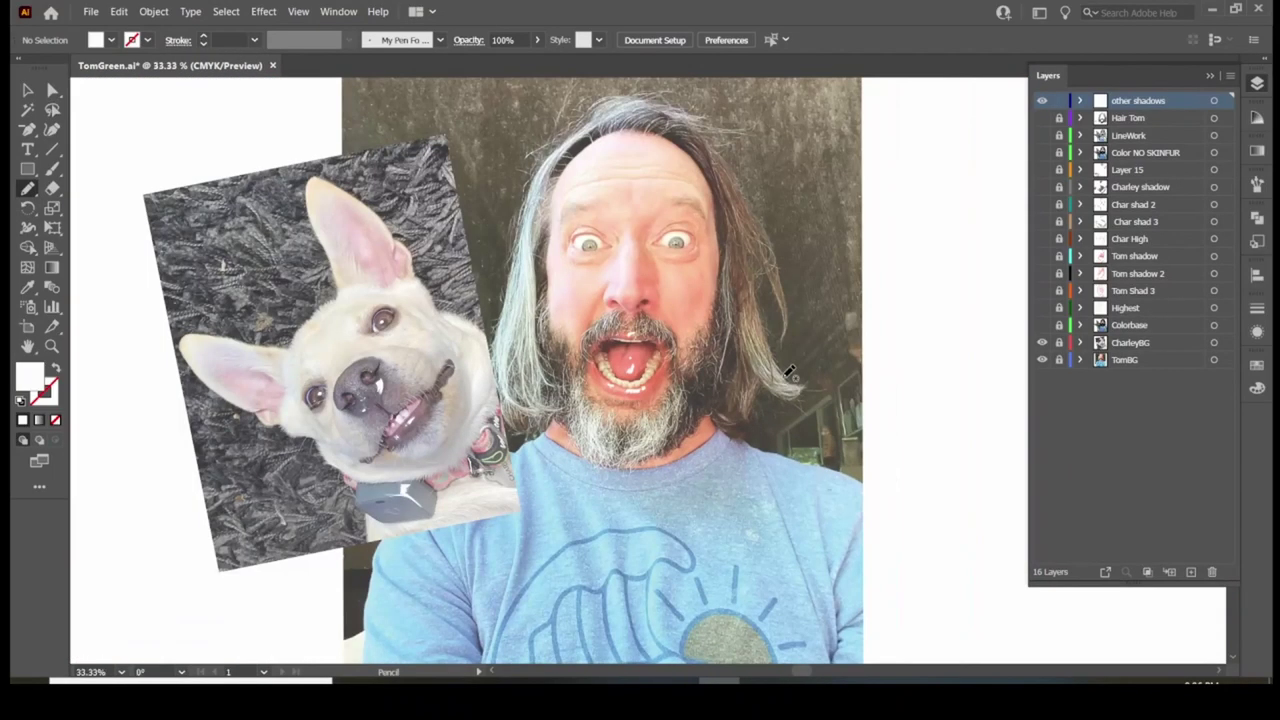
scroll(703, 340, down, 5)
mouse_move(350, 105)
mouse_down()
mouse_move(420, 491)
mouse_move(352, 112)
mouse_move(460, 177)
mouse_move(400, 110)
mouse_up()
mouse_move(520, 180)
mouse_down()
mouse_move(651, 586)
mouse_move(566, 380)
mouse_move(522, 200)
mouse_up()
mouse_move(752, 356)
mouse_down()
mouse_move(697, 426)
mouse_move(694, 400)
mouse_move(171, 563)
mouse_move(222, 530)
mouse_move(275, 625)
mouse_up()
drag(392, 530, 267, 440)
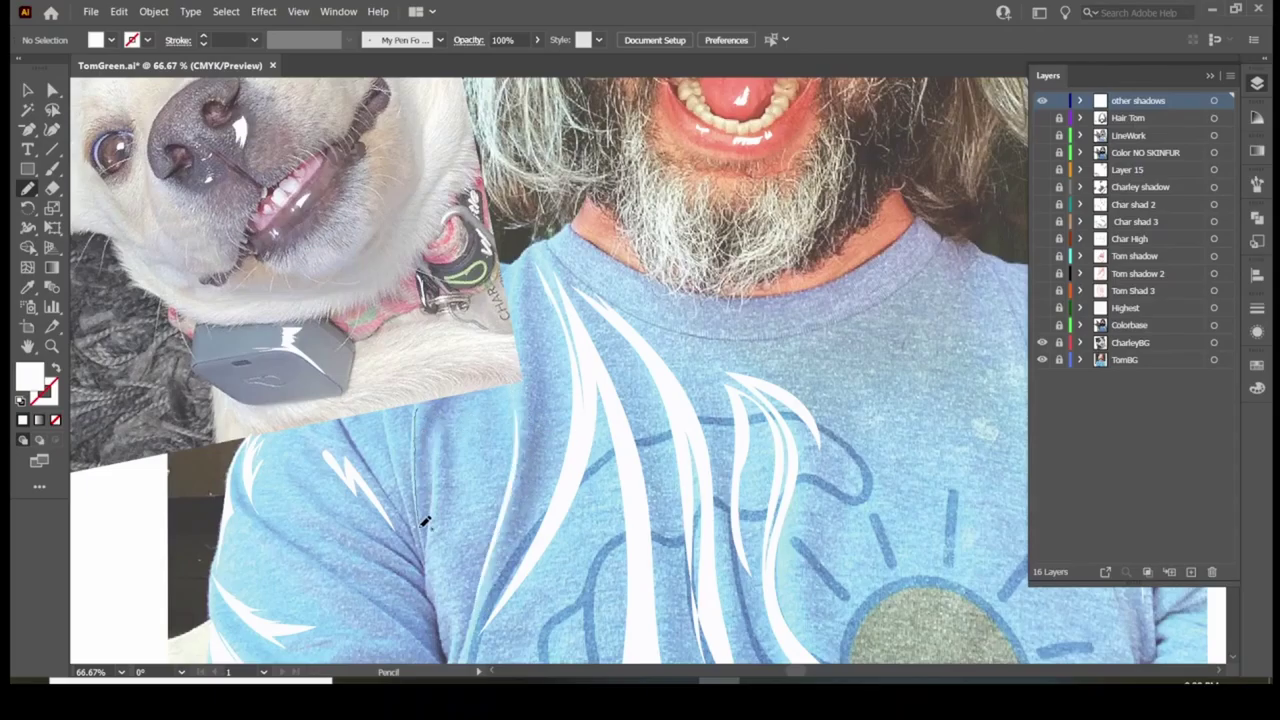
Make the white highlight shapes semi-transparent at 52% opacity
key(v)
key(ctrl+a)
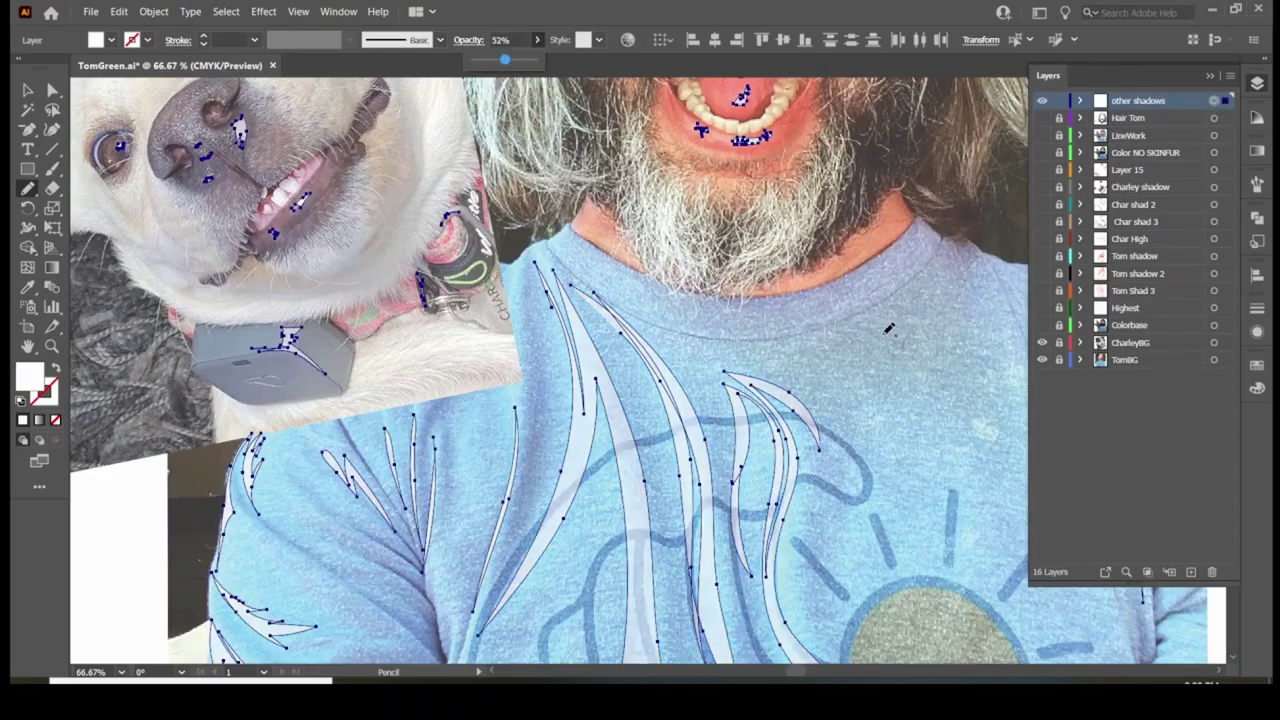
key(ctrl+shift+a)
scroll(889, 329, up, 10)
Trace a line down the face from the photo, then show all artwork layers again
mouse_move(1042, 118)
mouse_down()
mouse_move(1042, 307)
mouse_move(1042, 118)
mouse_up()
drag(718, 272, 728, 304)
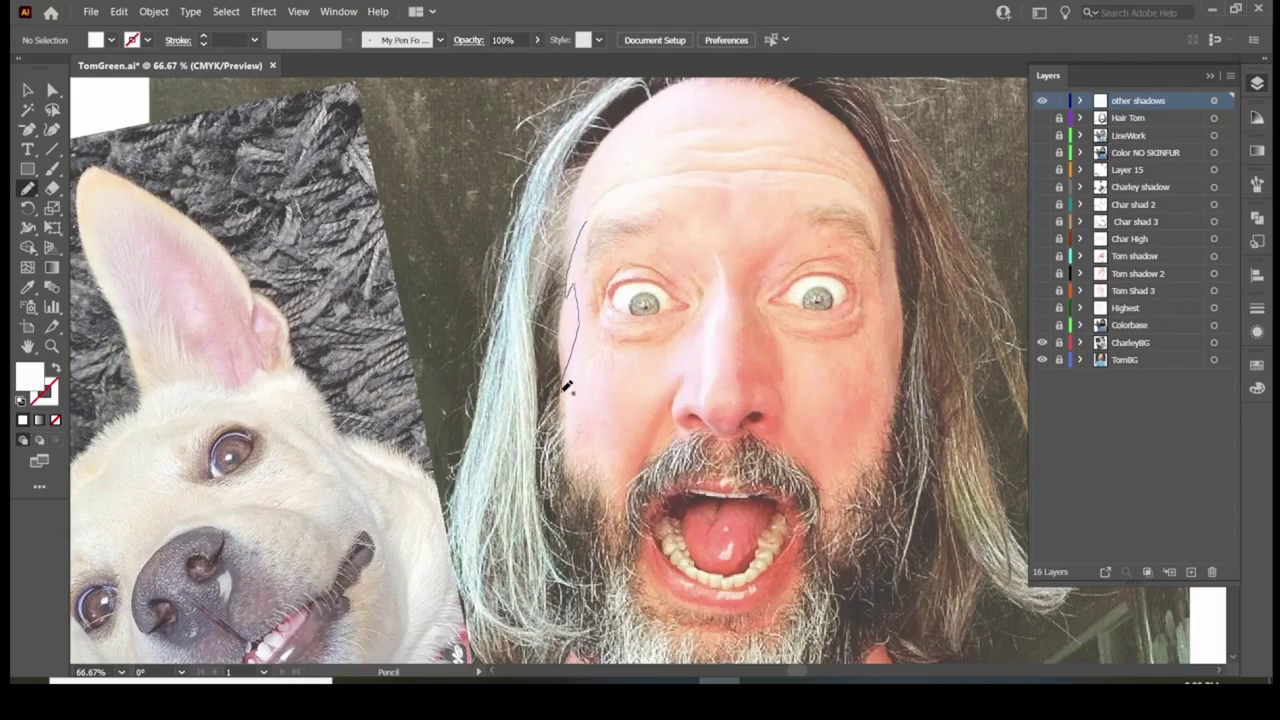
drag(598, 494, 590, 370)
drag(1042, 118, 1042, 325)
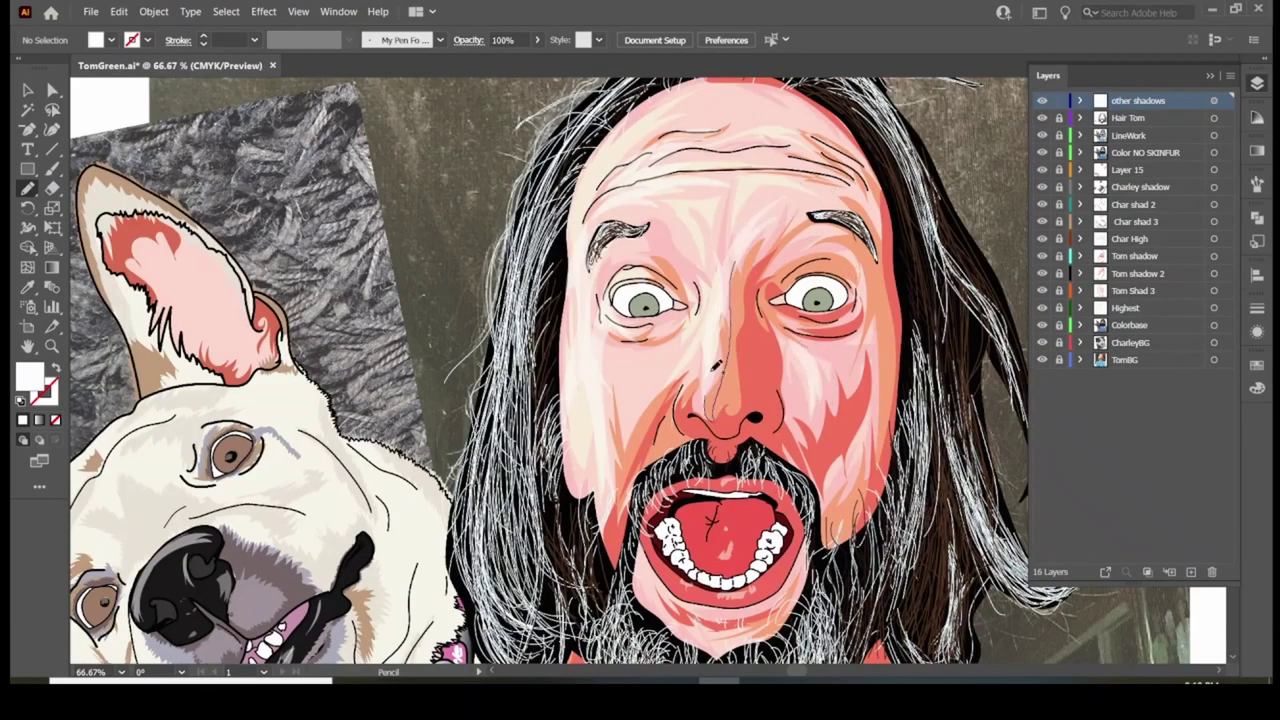
Draw a crease curving beneath the left eye and finish the nose shading stroke
drag(699, 280, 638, 336)
drag(761, 273, 763, 276)
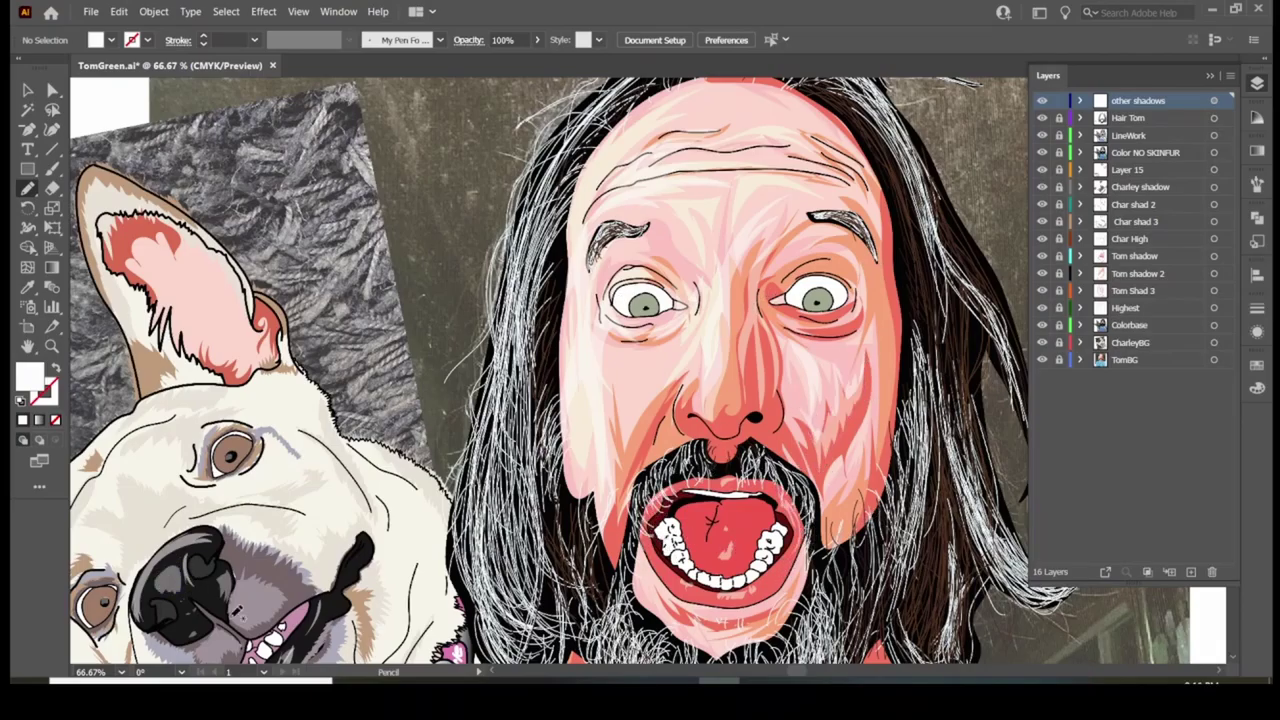
scroll(200, 602, down, 4)
scroll(234, 614, up, 3)
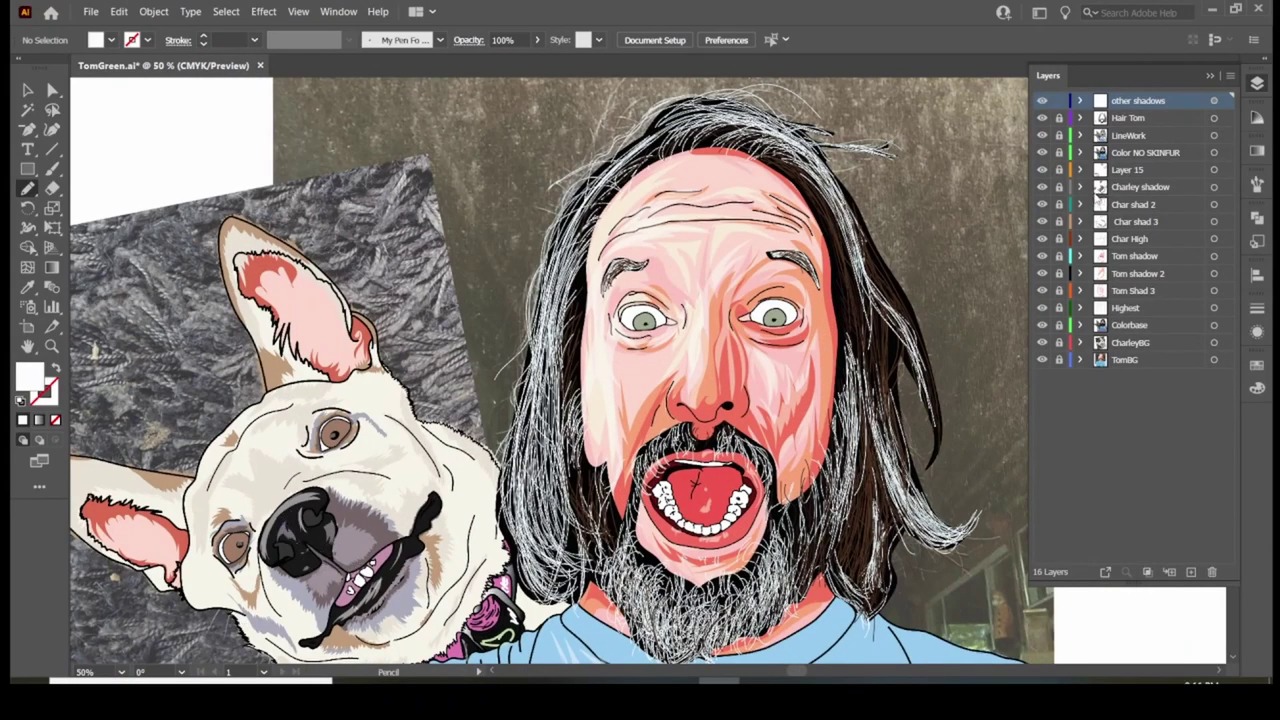
scroll(634, 228, up, 3)
scroll(781, 460, right, 5)
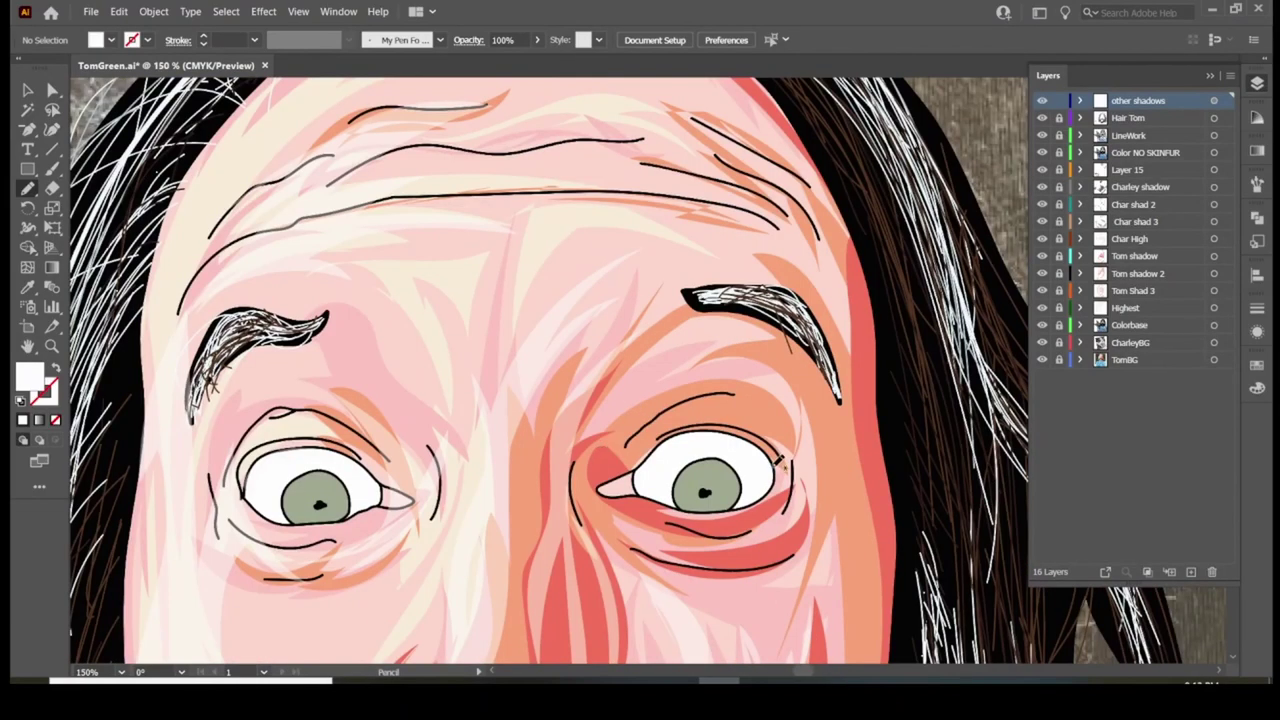
Fill the white of the left eye with light blue
click(28, 91)
click(300, 470)
double_click(30, 375)
click(817, 240)
Draw an ellipse over the left iris and give it a green radial gradient
drag(28, 169, 100, 208)
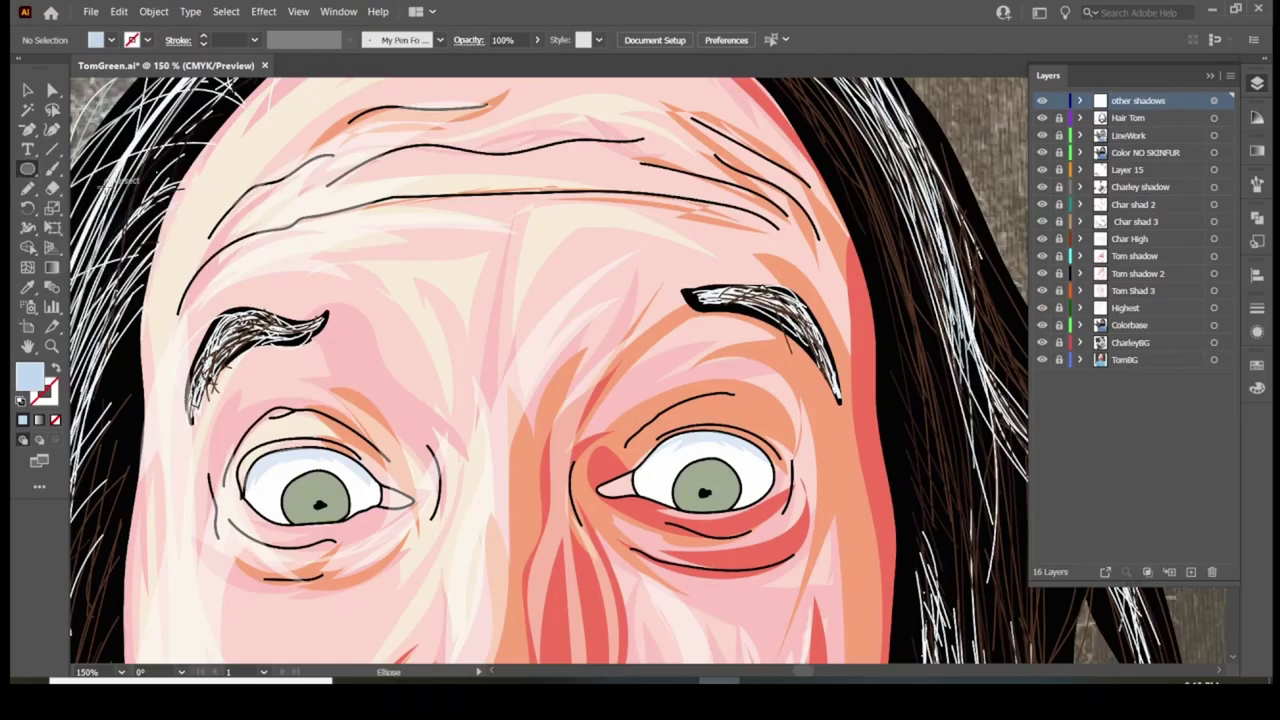
drag(284, 472, 350, 525)
click(1257, 150)
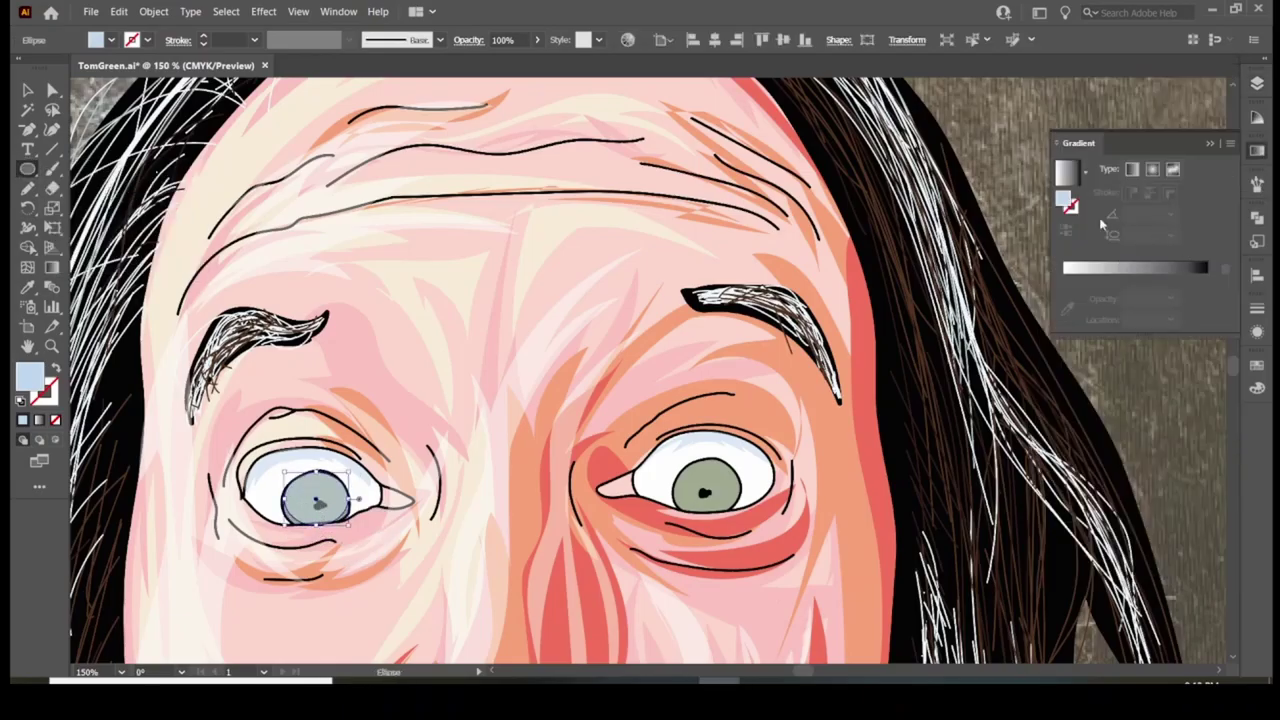
click(1130, 297)
double_click(1063, 297)
click(1180, 349)
double_click(1131, 297)
click(1157, 297)
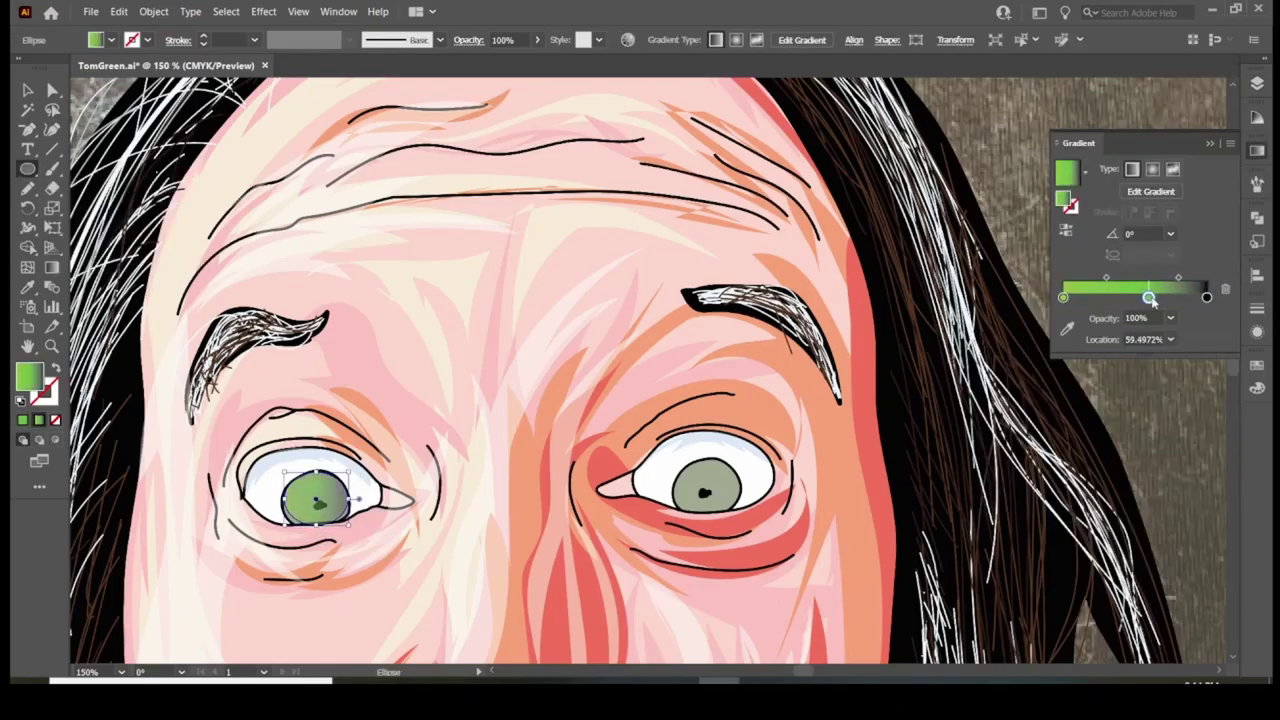
double_click(1204, 297)
Add darker gradient stops for rings and set the gradient scale to 300%
click(1139, 297)
click(1068, 297)
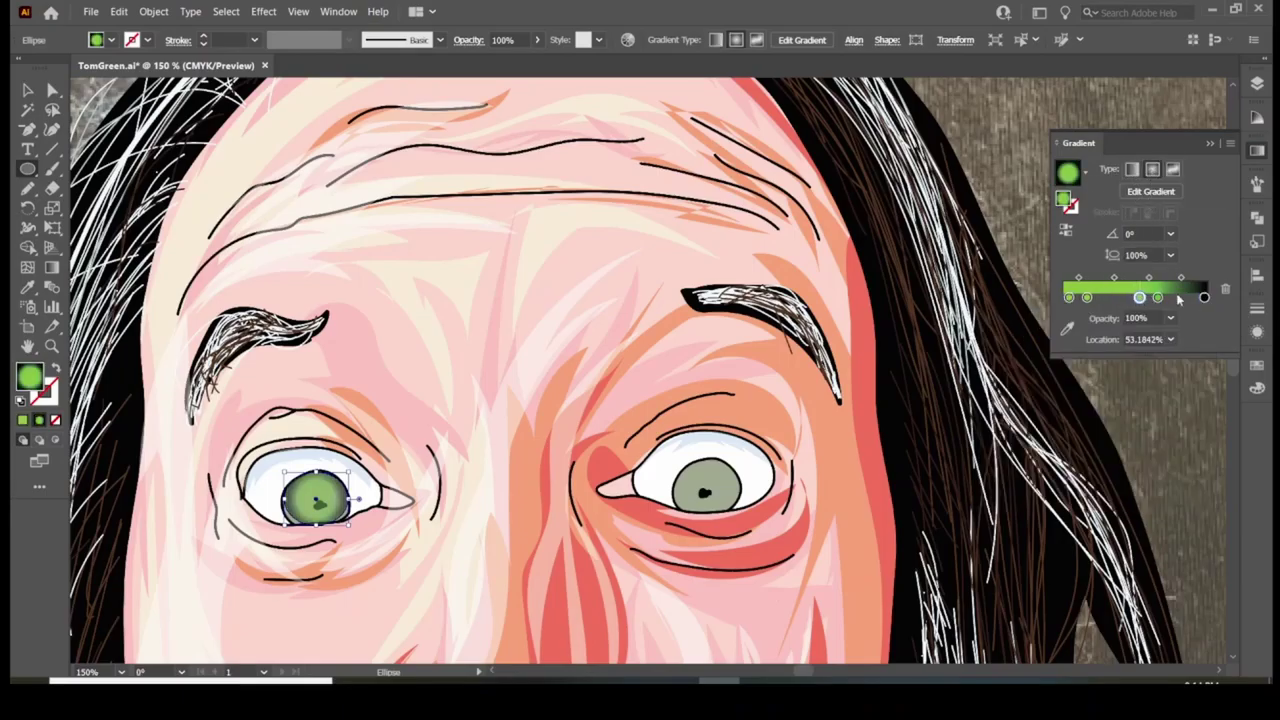
double_click(1087, 297)
click(1140, 297)
double_click(1140, 297)
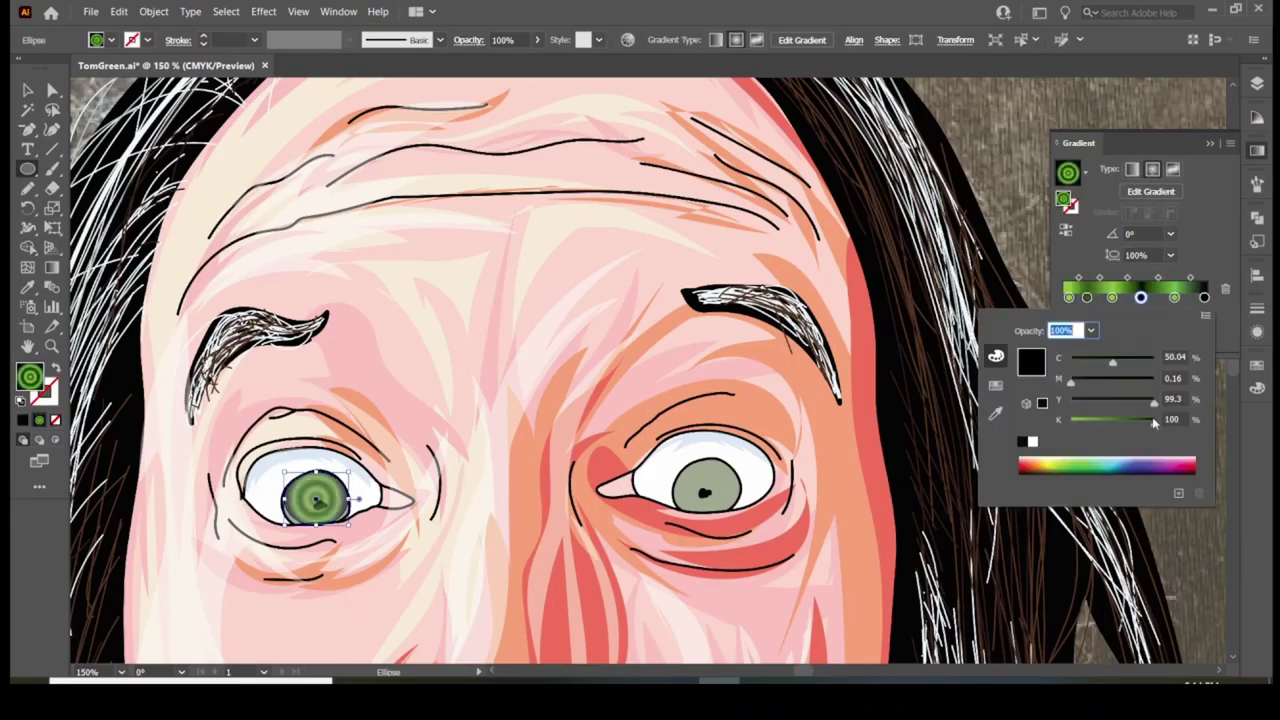
click(1170, 254)
click(1207, 366)
click(1170, 254)
click(1194, 475)
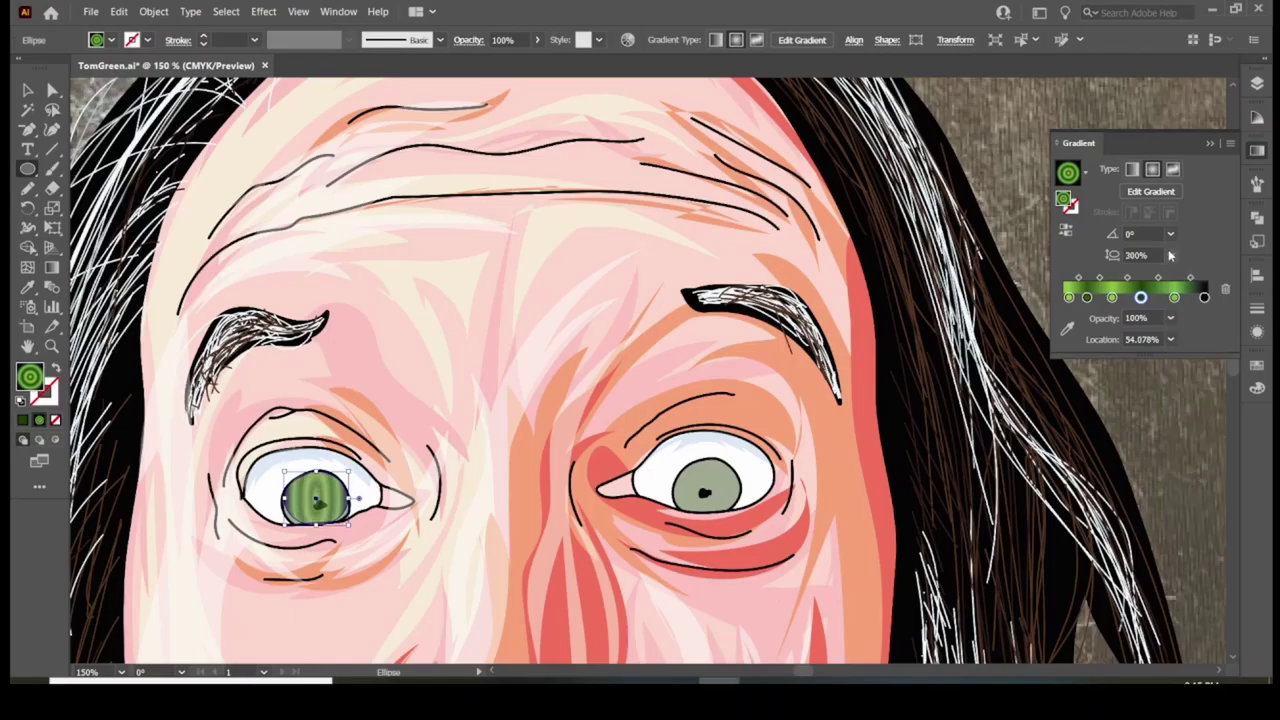
Fit the gradient to the left eye, apply it to the right iris, and add an anchor above it
drag(316, 503, 407, 580)
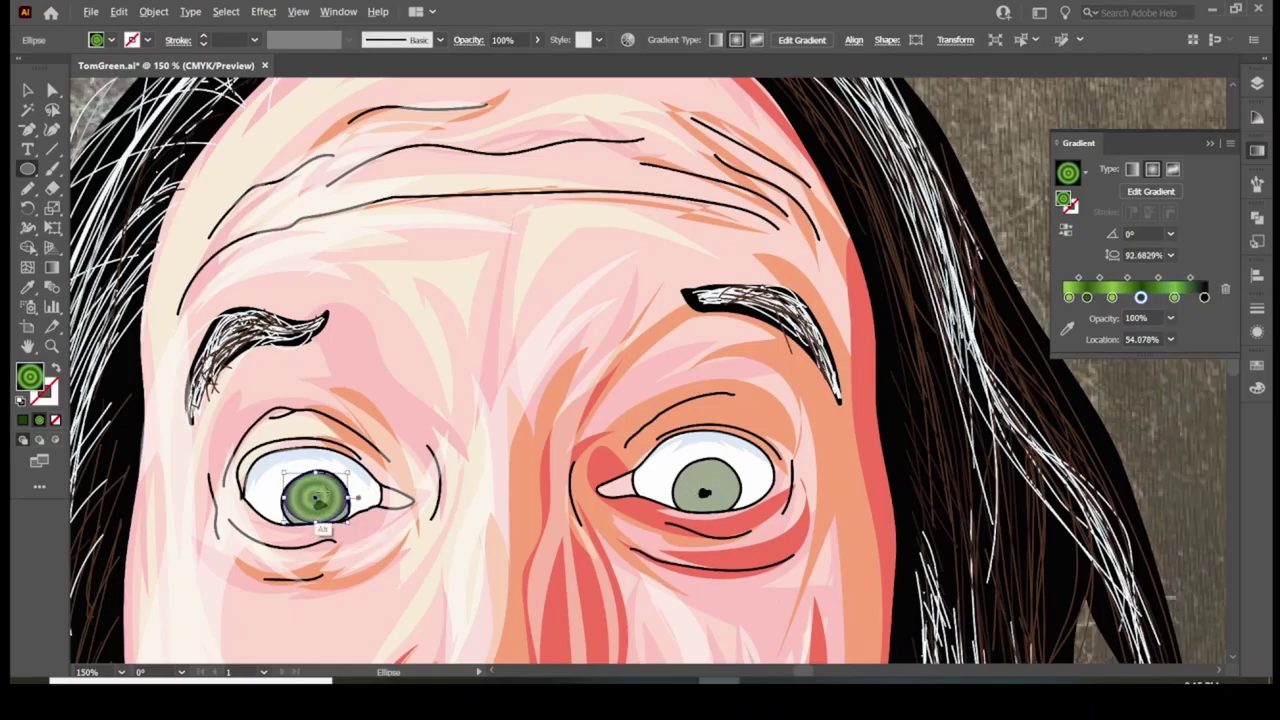
click(692, 491)
key(ctrl+equal)
key(ctrl+equal)
key(ctrl+equal)
scroll(640, 370, down, 1)
click(28, 129)
click(90, 129)
click(665, 322)
Adjust the right iris path's anchors, deselect it, and set the fill colour to black
key(a)
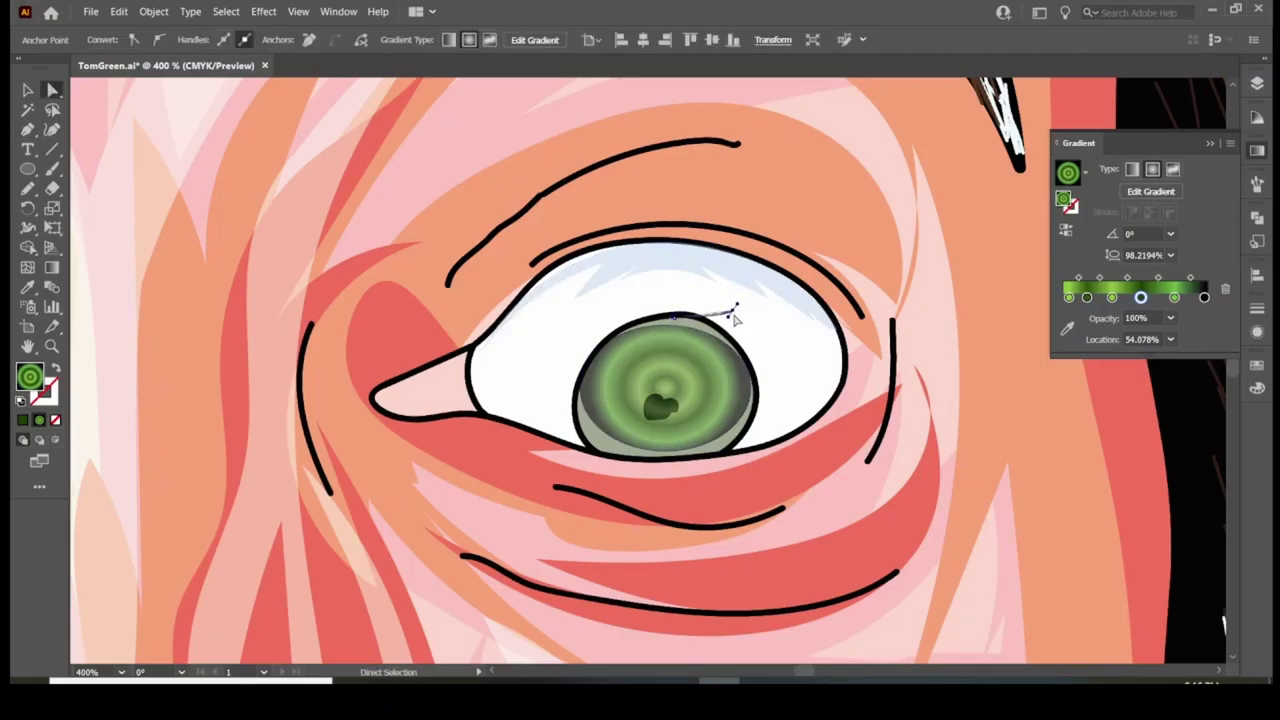
click(712, 340)
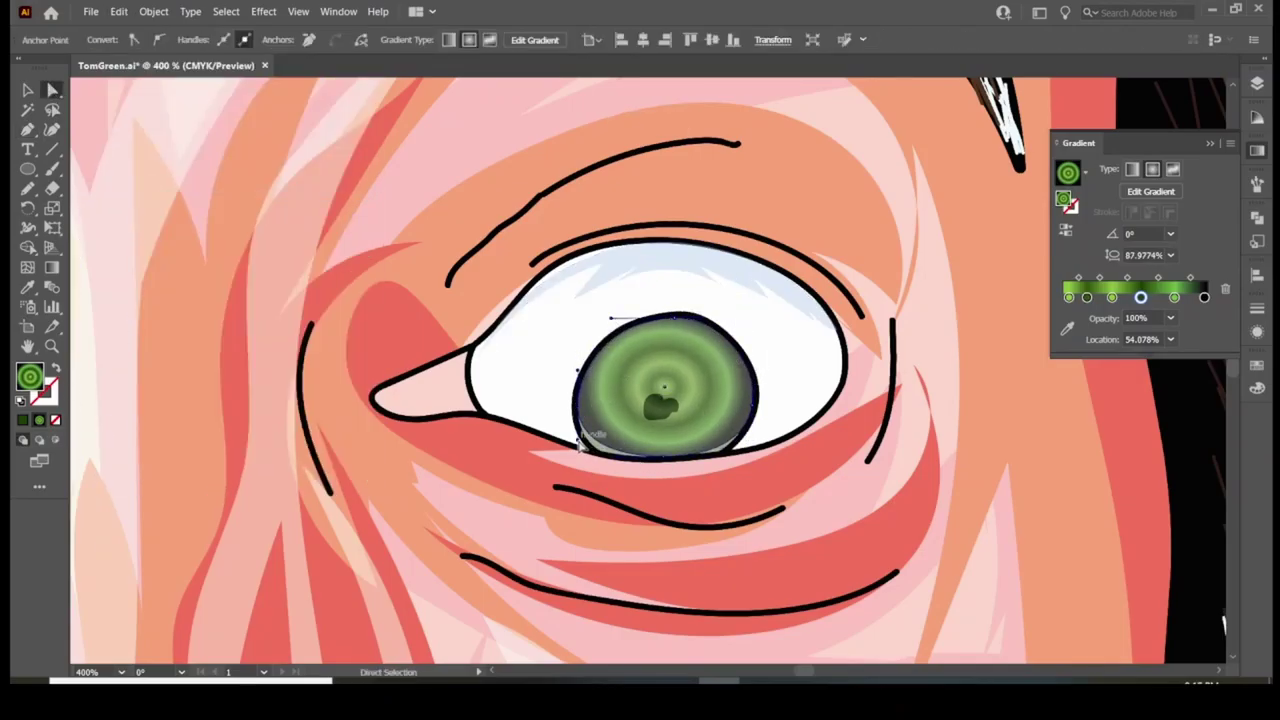
key(n)
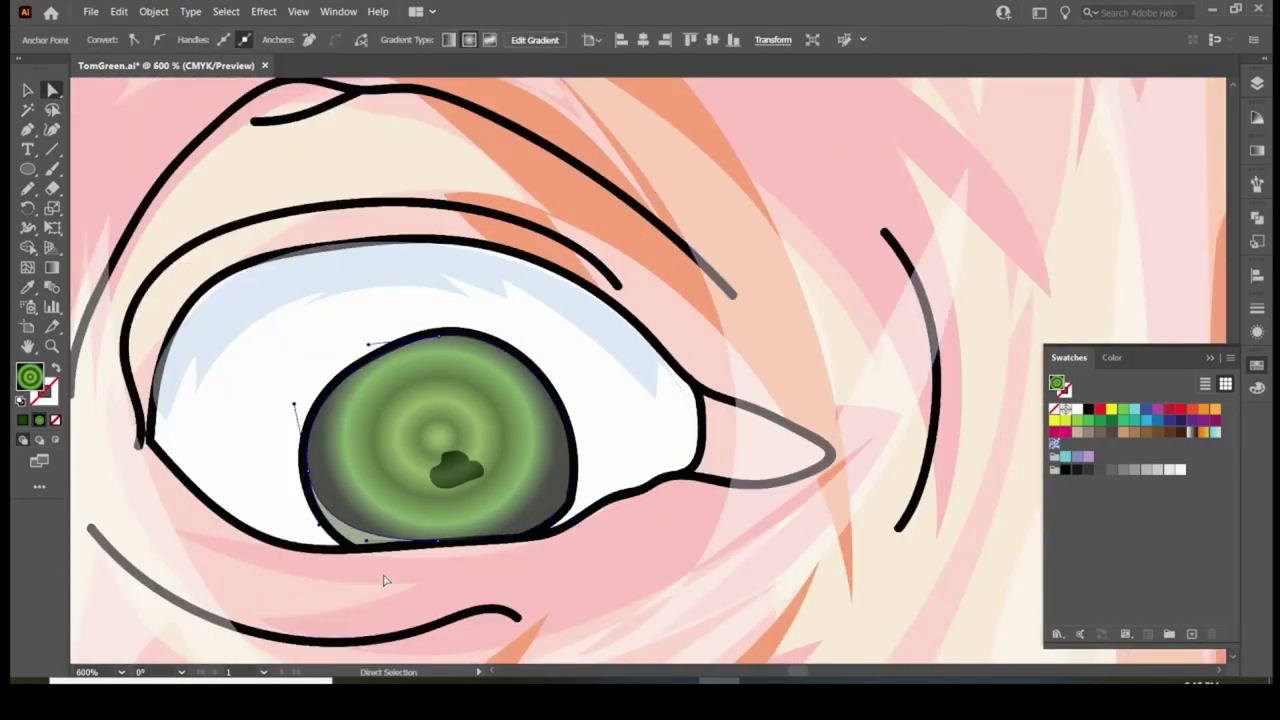
key(ctrl+shift+a)
key(v)
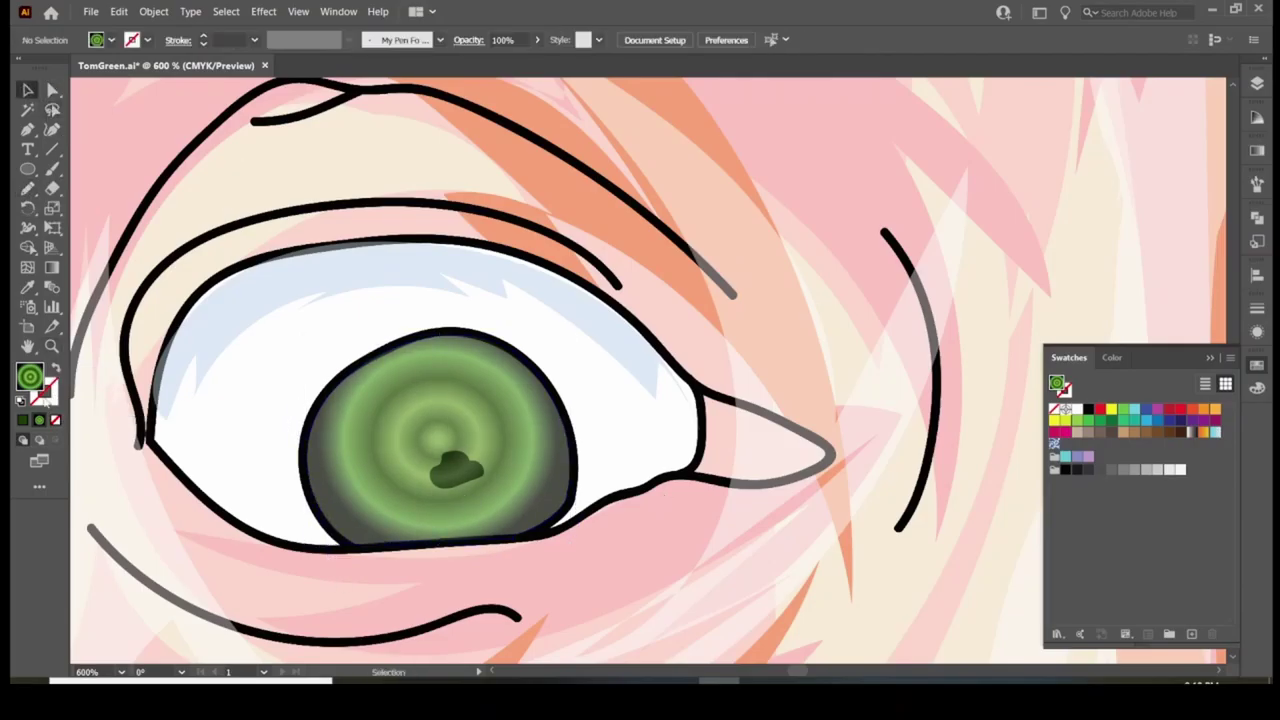
key(n)
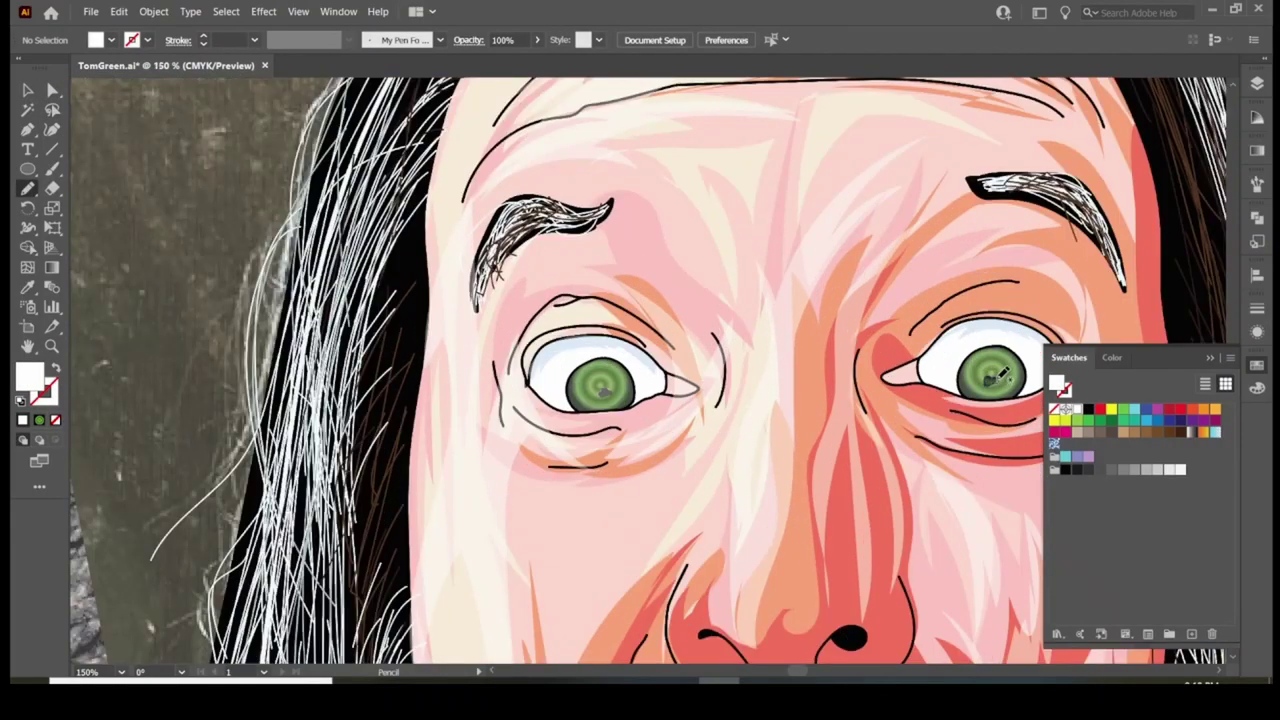
double_click(29, 374)
click(817, 240)
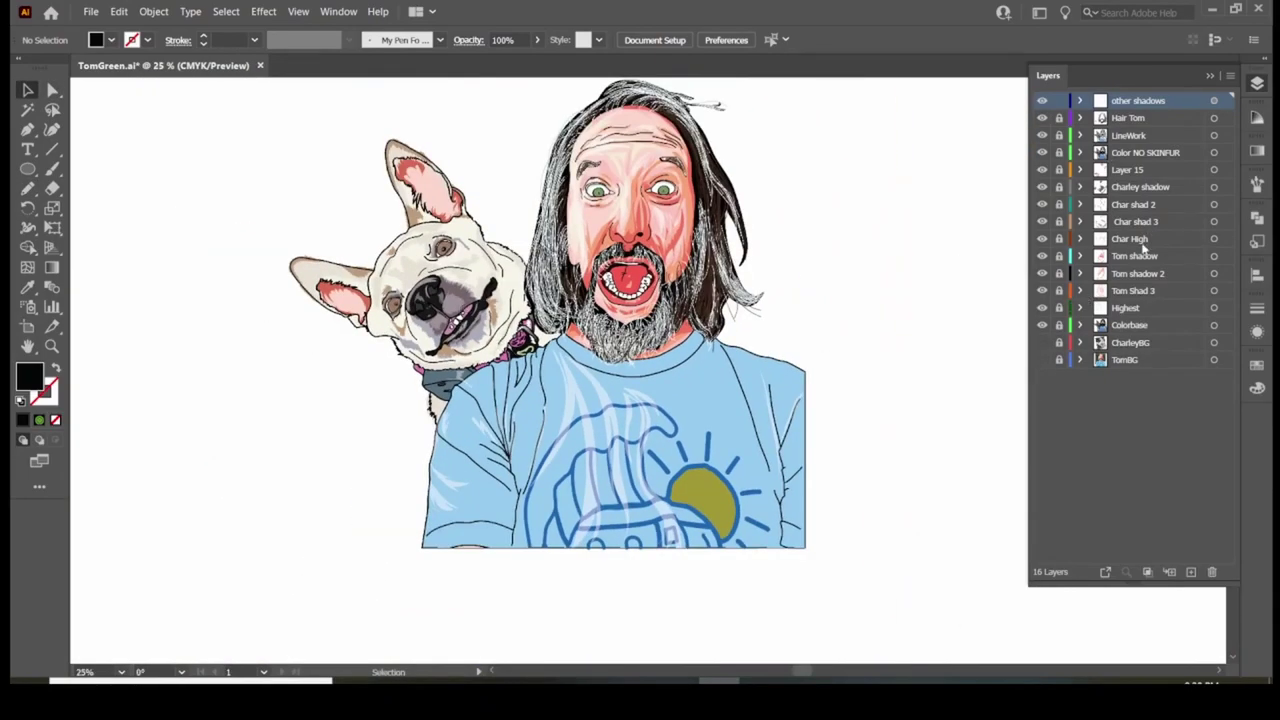
Target the Char High layer, then select and copy the man's green iris
click(1214, 238)
key(ctrl+shift+a)
key(n)
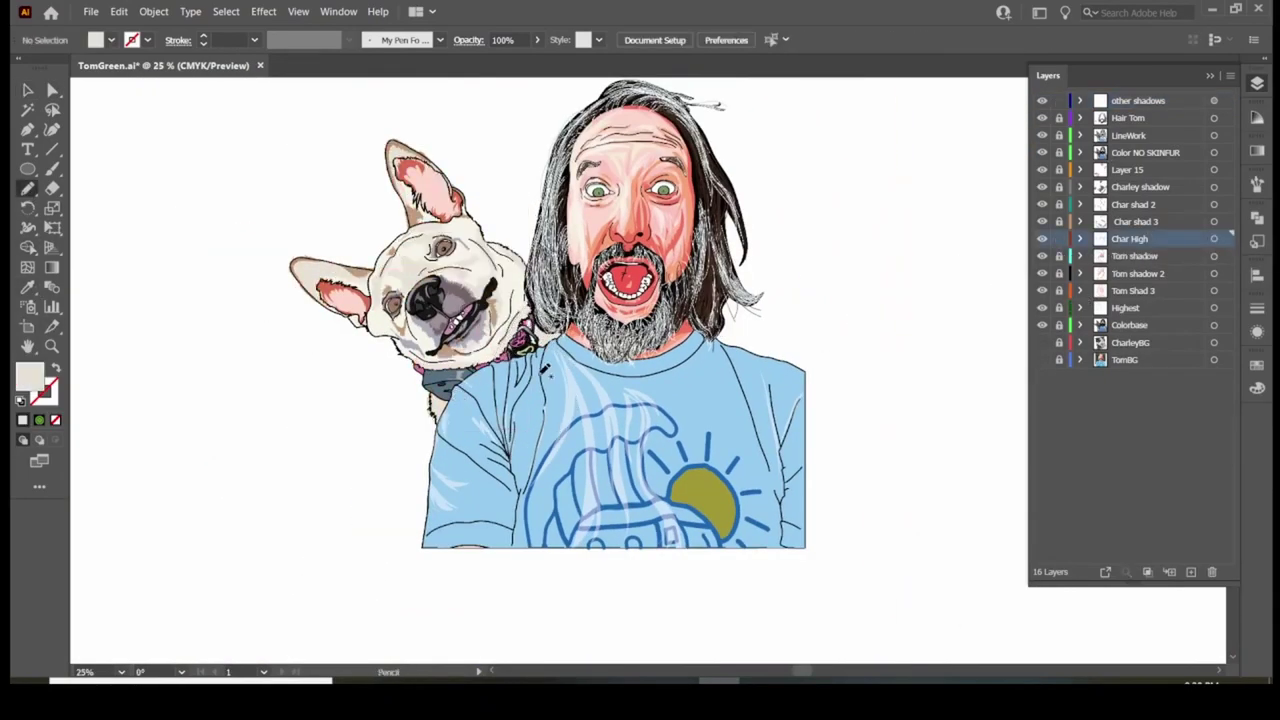
click(600, 197)
key(ctrl+c)
key(ctrl+equal)
key(ctrl+equal)
key(ctrl+equal)
key(ctrl+equal)
key(ctrl+equal)
Paste the green iris onto the dog's eye and reshape it to fit the socket
key(ctrl+minus)
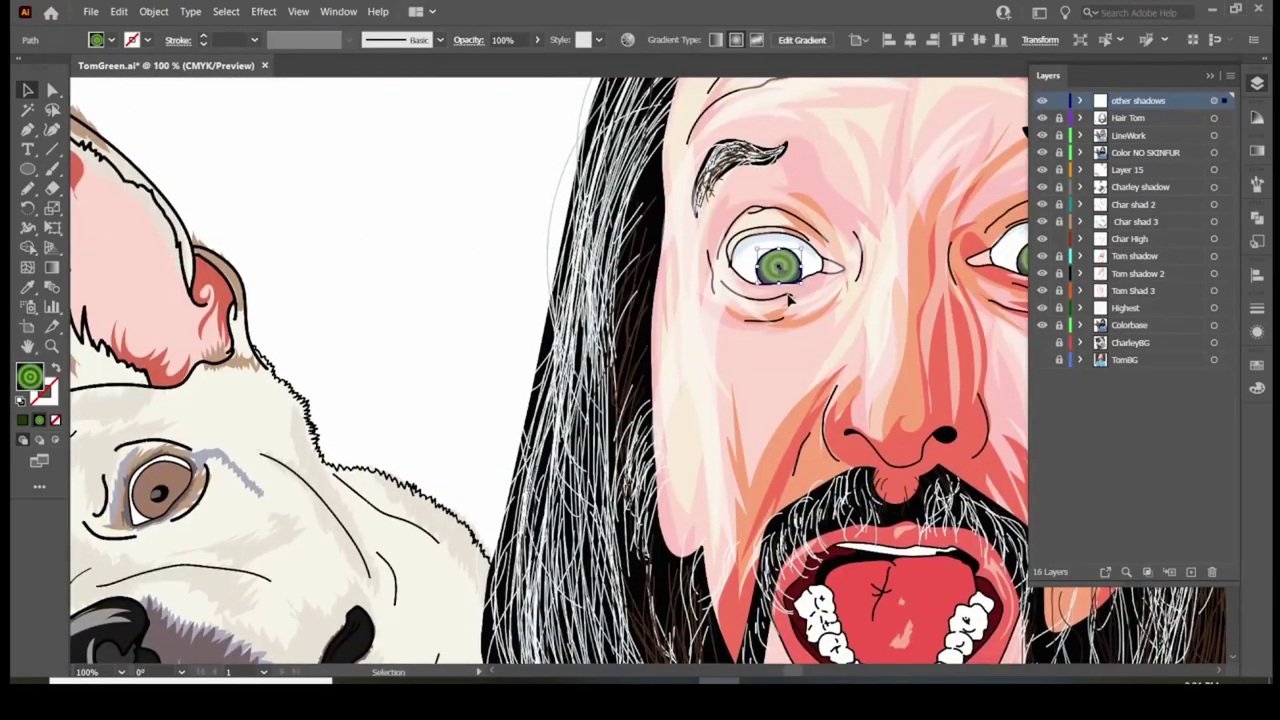
key(ctrl+v)
drag(654, 351, 225, 485)
key(ctrl+equal)
key(ctrl+equal)
key(ctrl+equal)
key(ctrl+equal)
key(ctrl+equal)
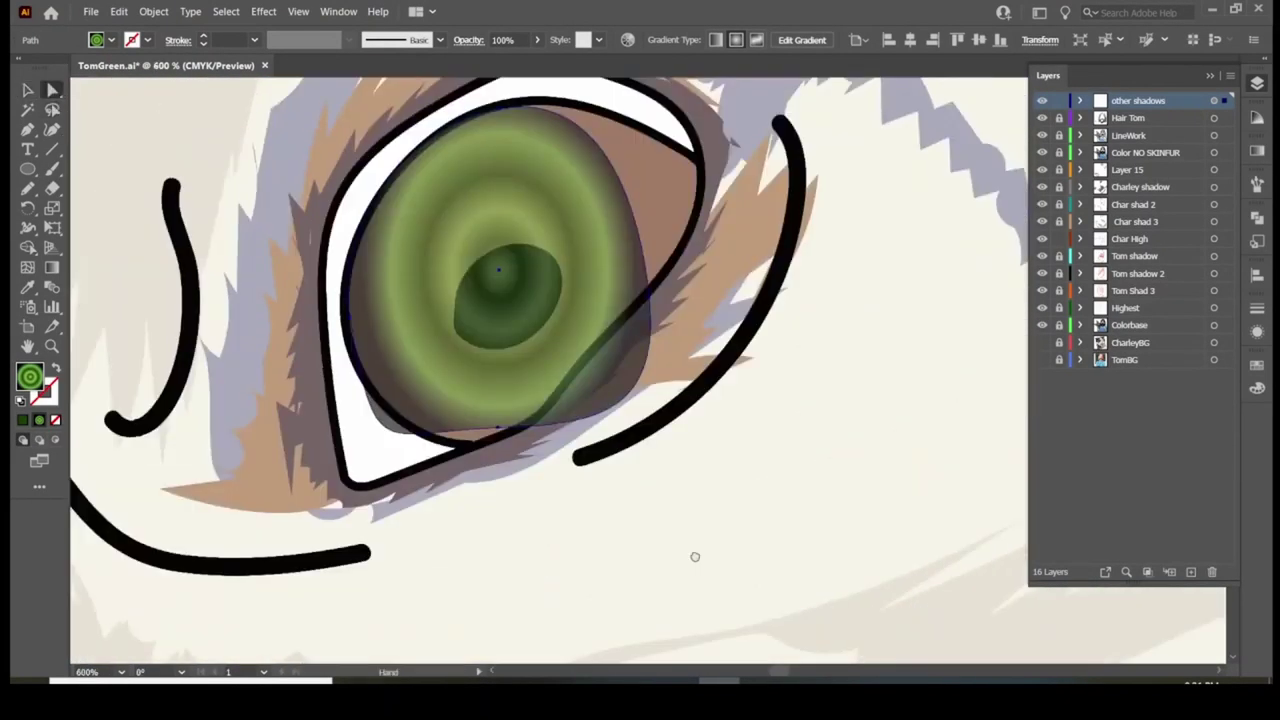
drag(695, 556, 700, 690)
drag(650, 330, 705, 435)
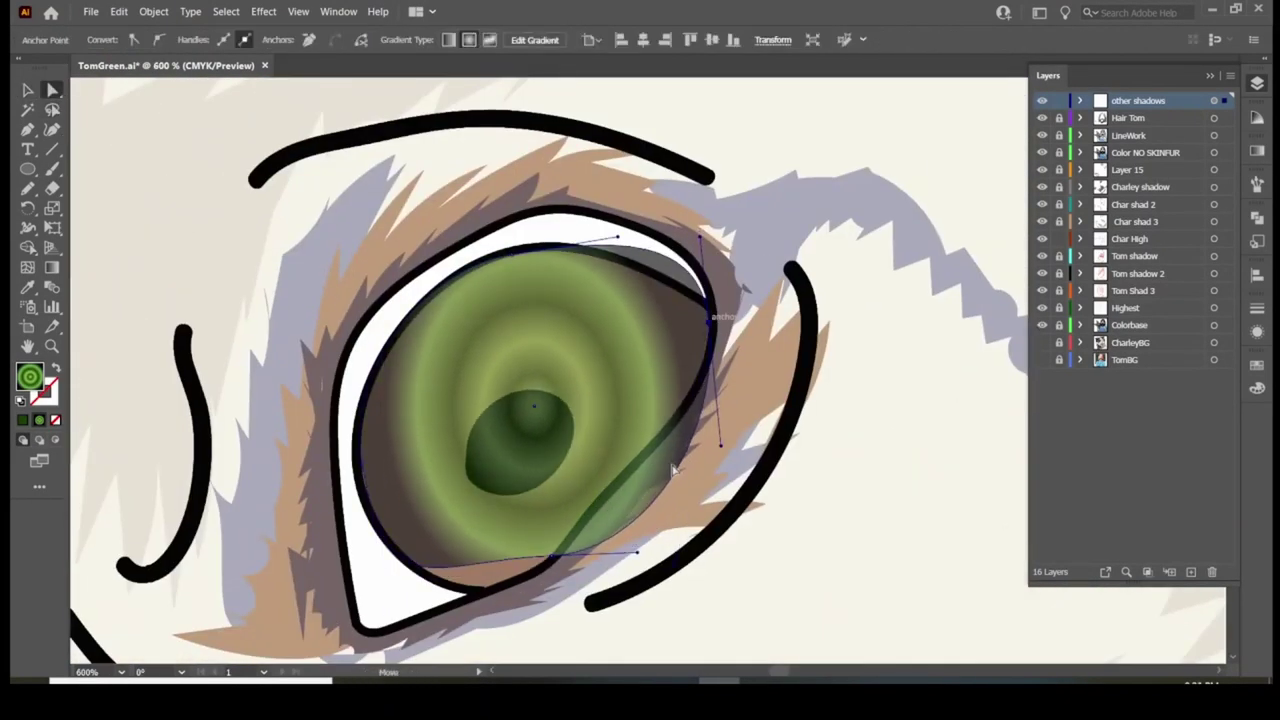
drag(560, 560, 484, 652)
drag(611, 234, 617, 237)
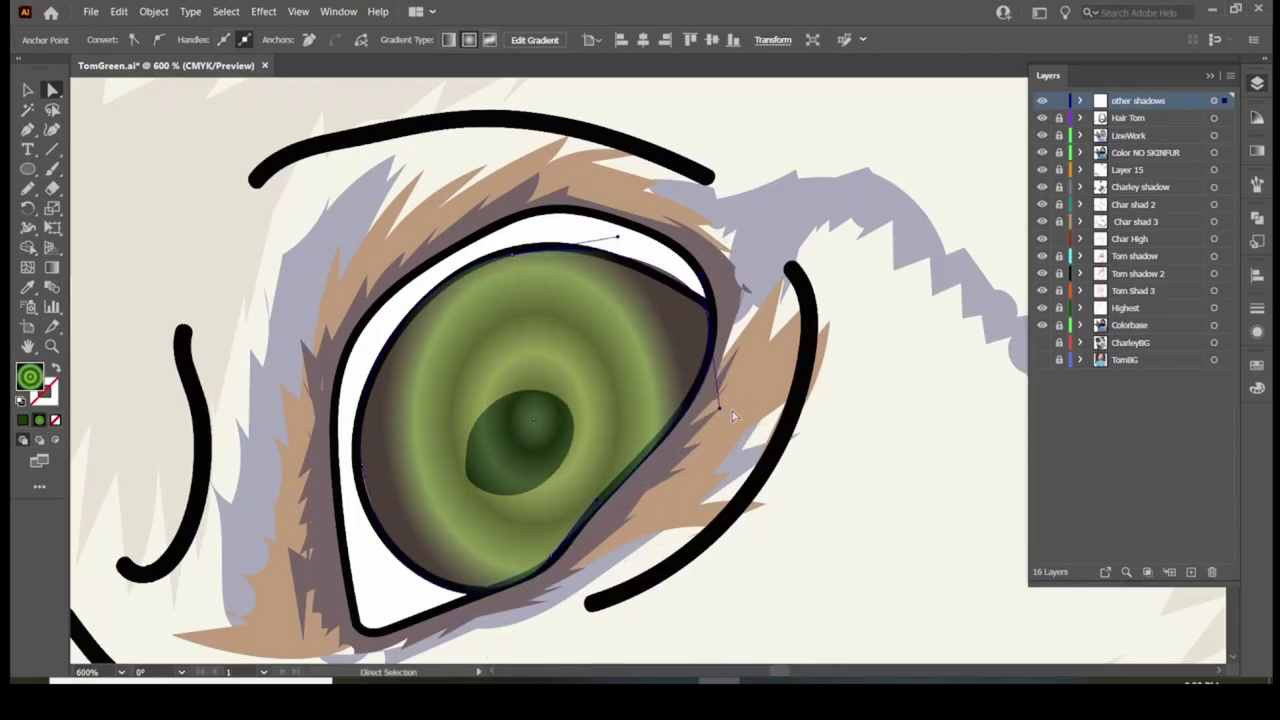
Recolour the iris gradient stops brown and tilt the gradient down-right across the eye
key(ctrl+F9)
double_click(1069, 297)
double_click(1087, 297)
double_click(1174, 297)
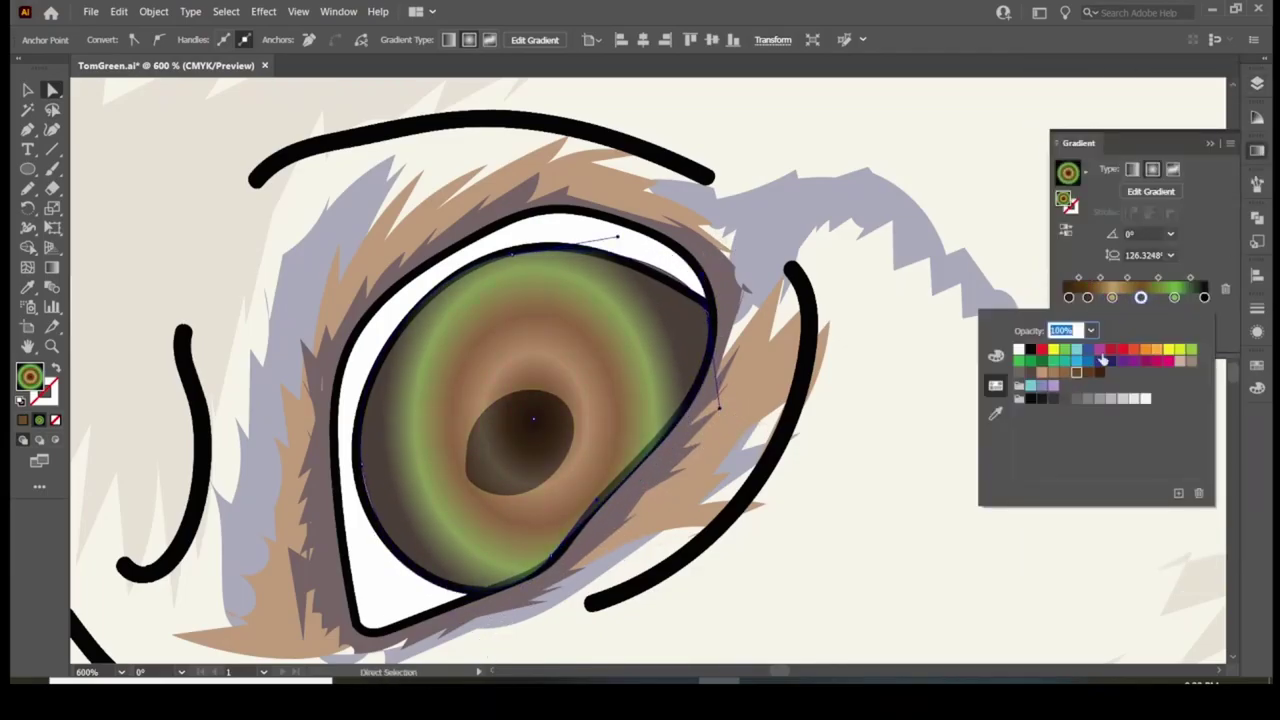
click(1088, 372)
key(Escape)
drag(654, 418, 641, 534)
Fit the bottom of the dog's lower iris into its socket
key(v)
key(ctrl+1)
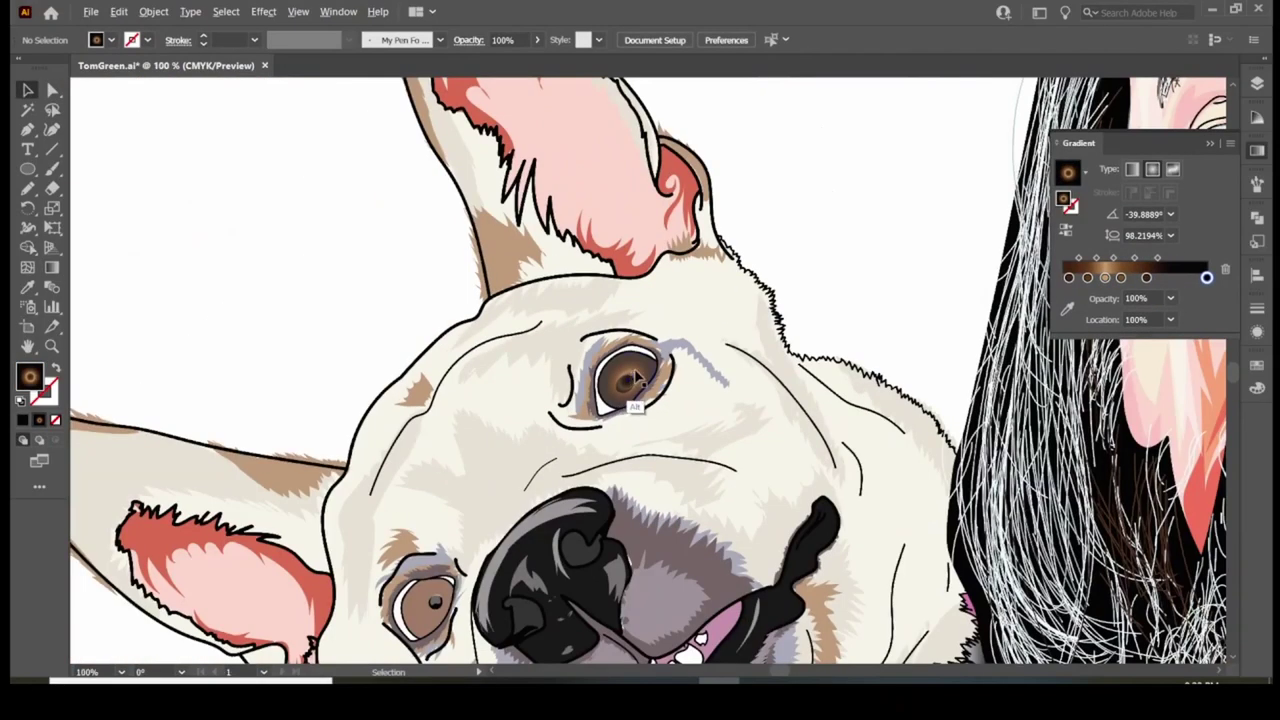
scroll(430, 600, up, 3)
drag(437, 335, 577, 390)
key(a)
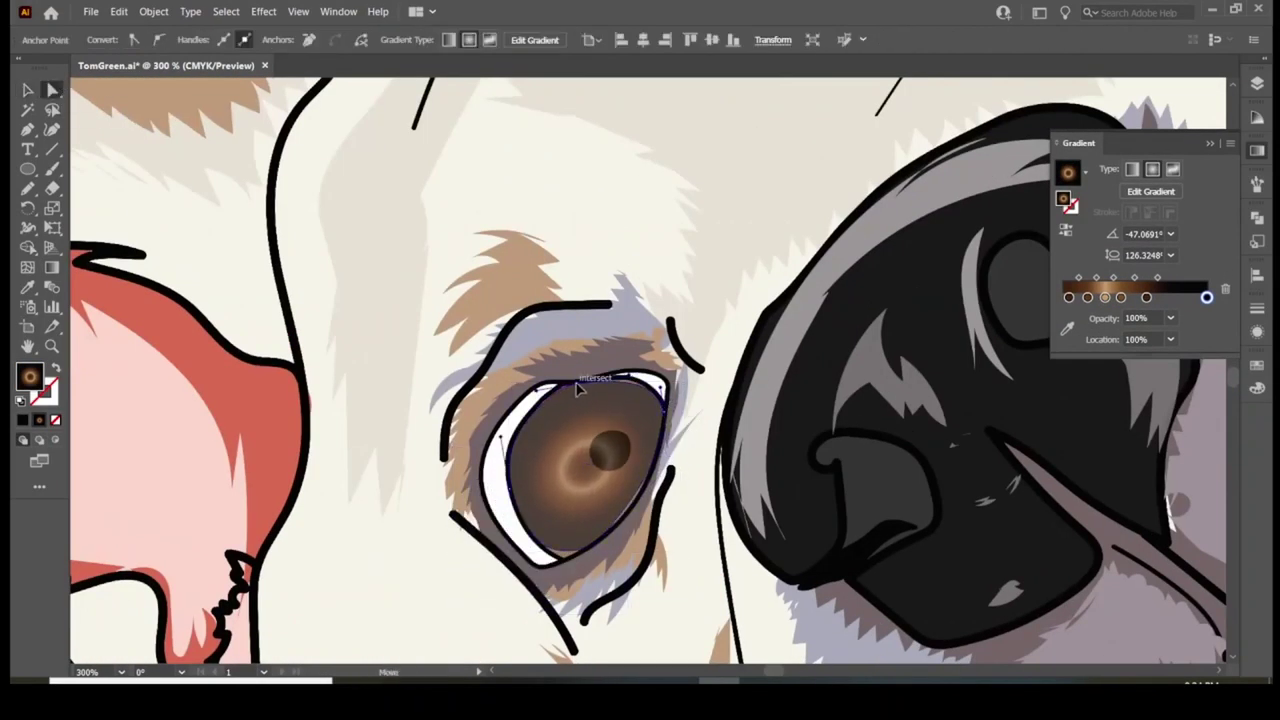
drag(605, 548, 627, 511)
scroll(678, 312, down, 5)
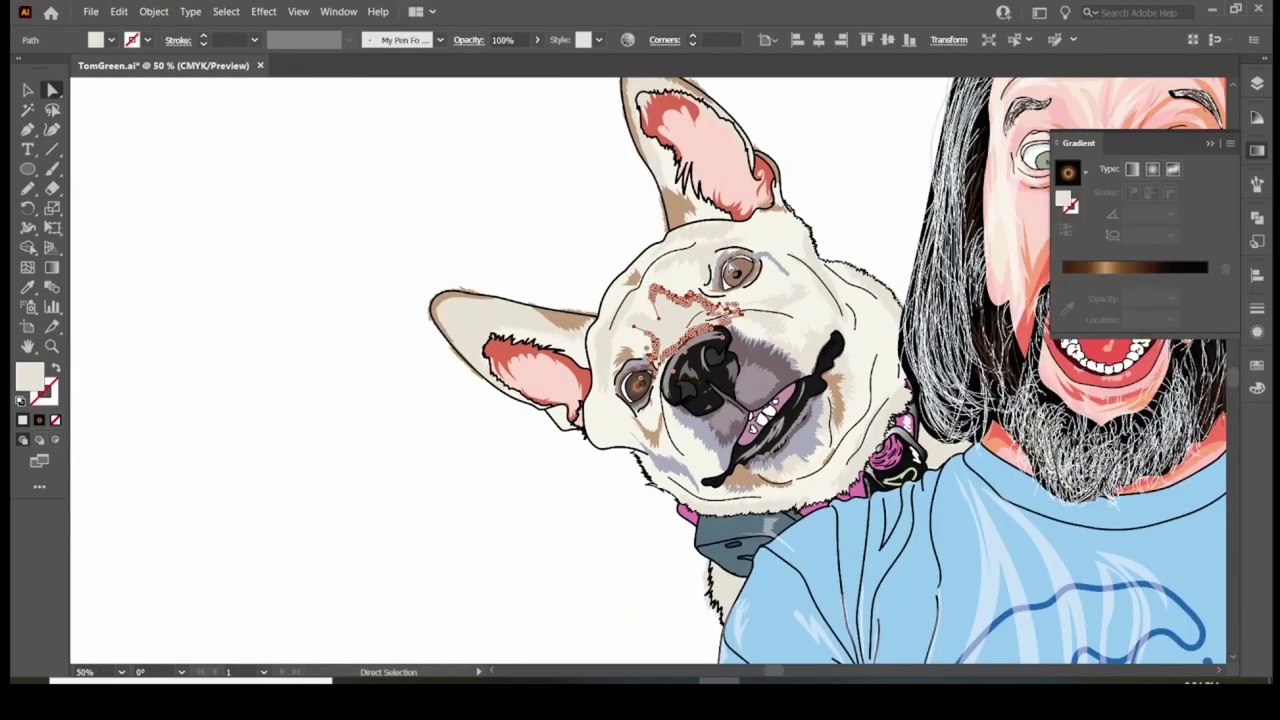
Select the dog's upper iris, deselect it, and show the layers list
click(737, 270)
scroll(760, 250, up, 5)
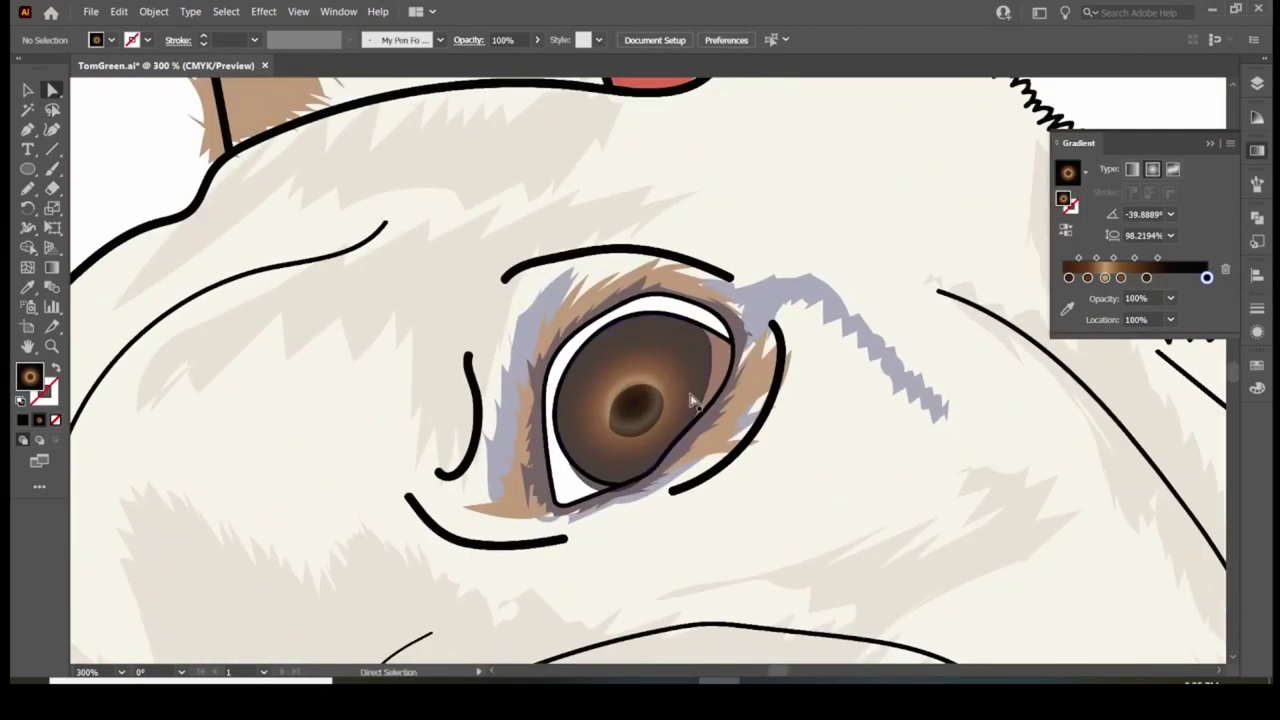
click(706, 302)
click(851, 443)
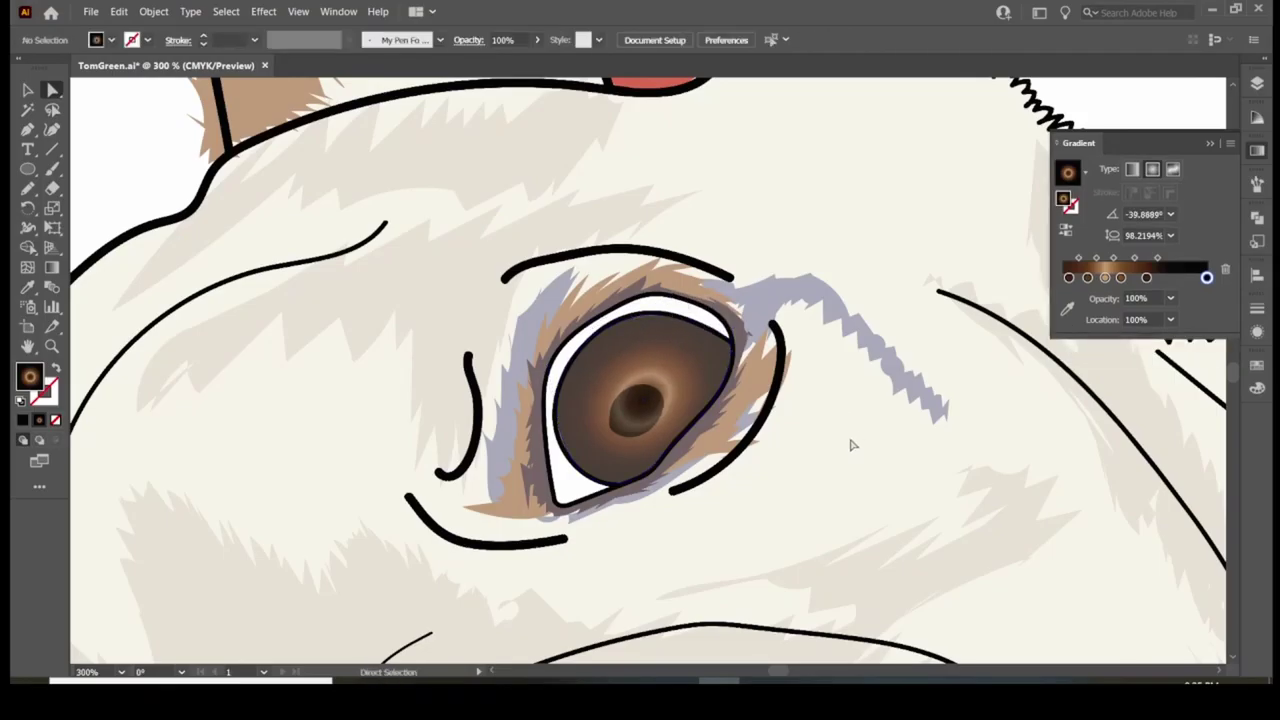
scroll(851, 443, down, 5)
click(1257, 83)
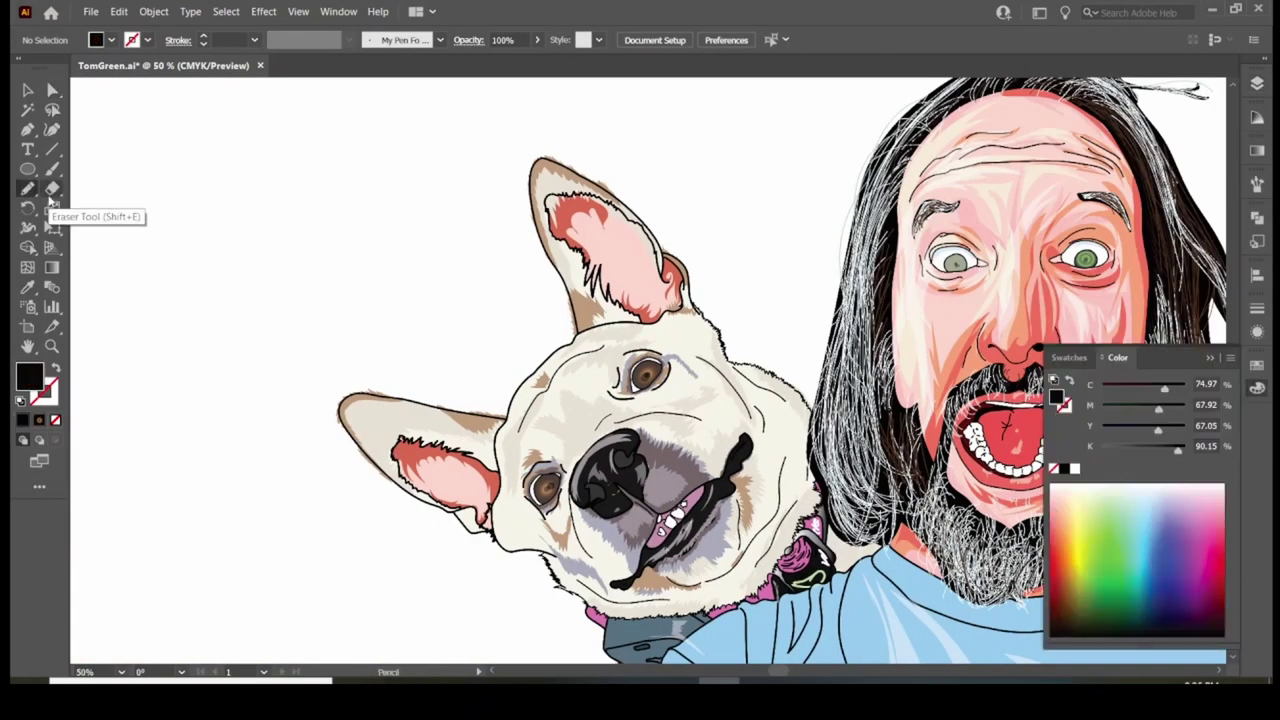
Set up the Pencil with a white fill for eye highlights
click(30, 190)
scroll(655, 372, up, 2)
click(23, 420)
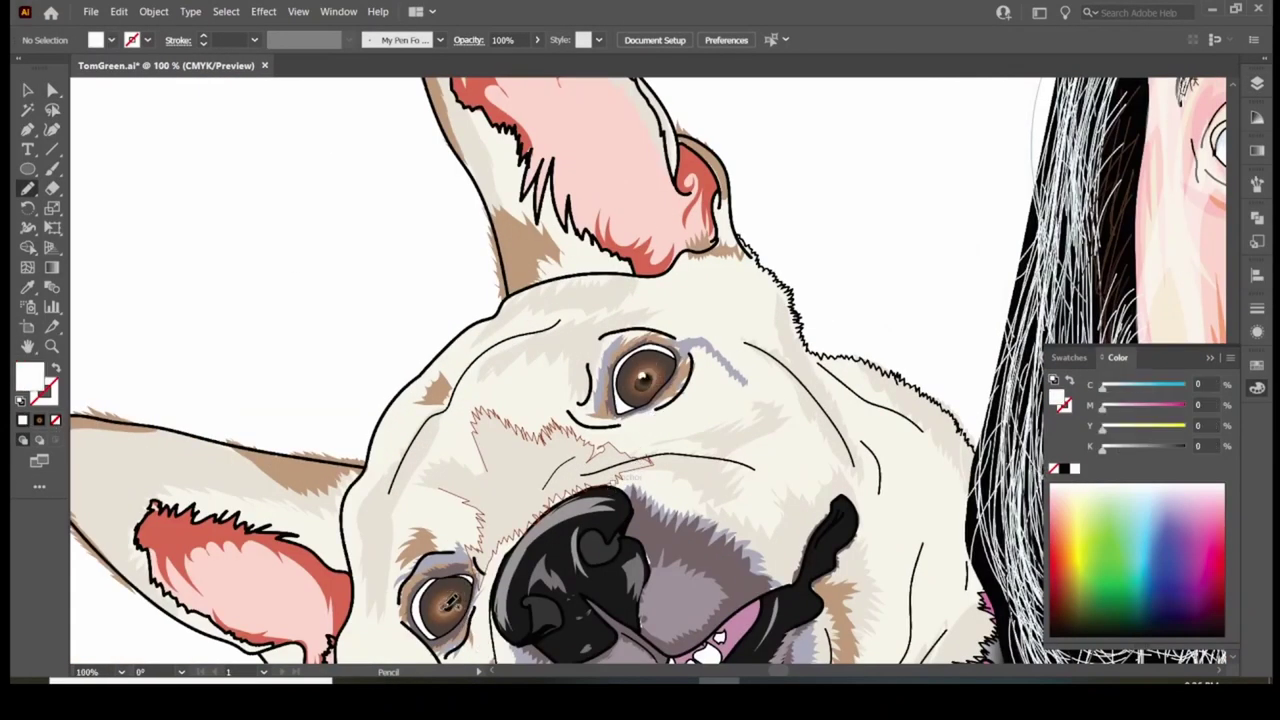
scroll(450, 600, down, 3)
click(1075, 468)
scroll(670, 415, up, 4)
key(ctrl+z)
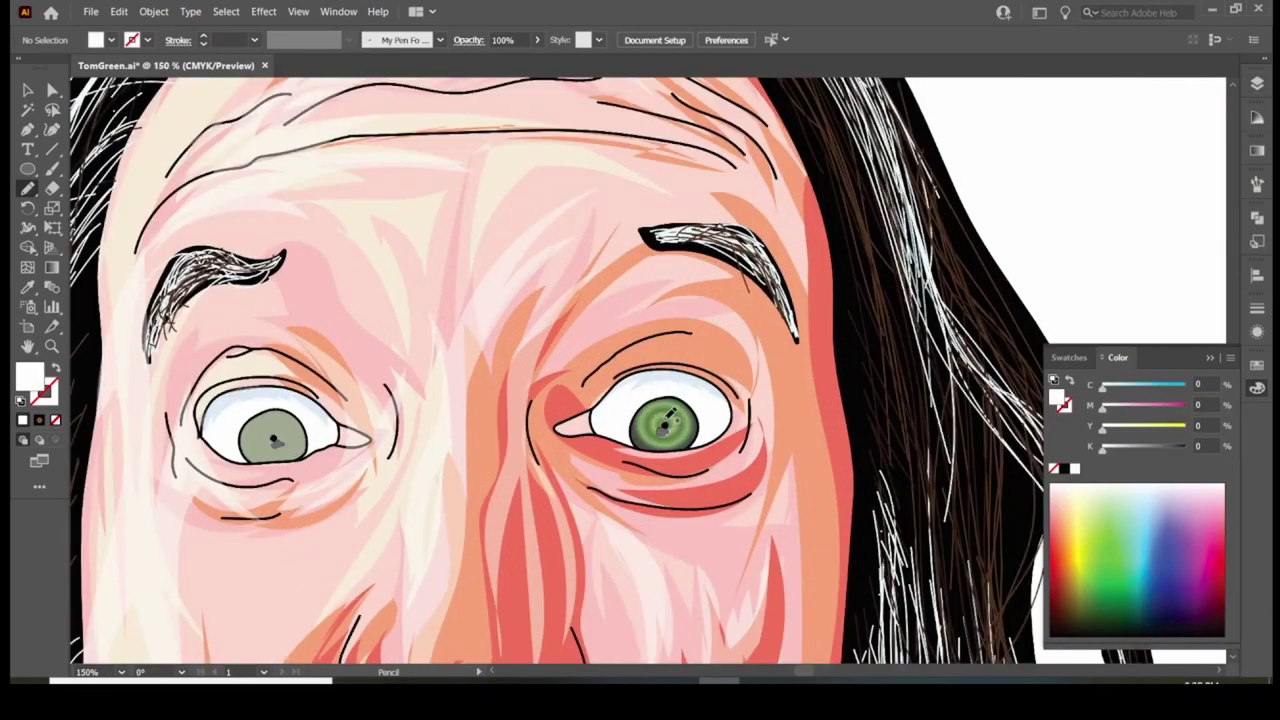
Select the man's green iris and nudge it slightly left
key(F7)
key(v)
click(280, 440)
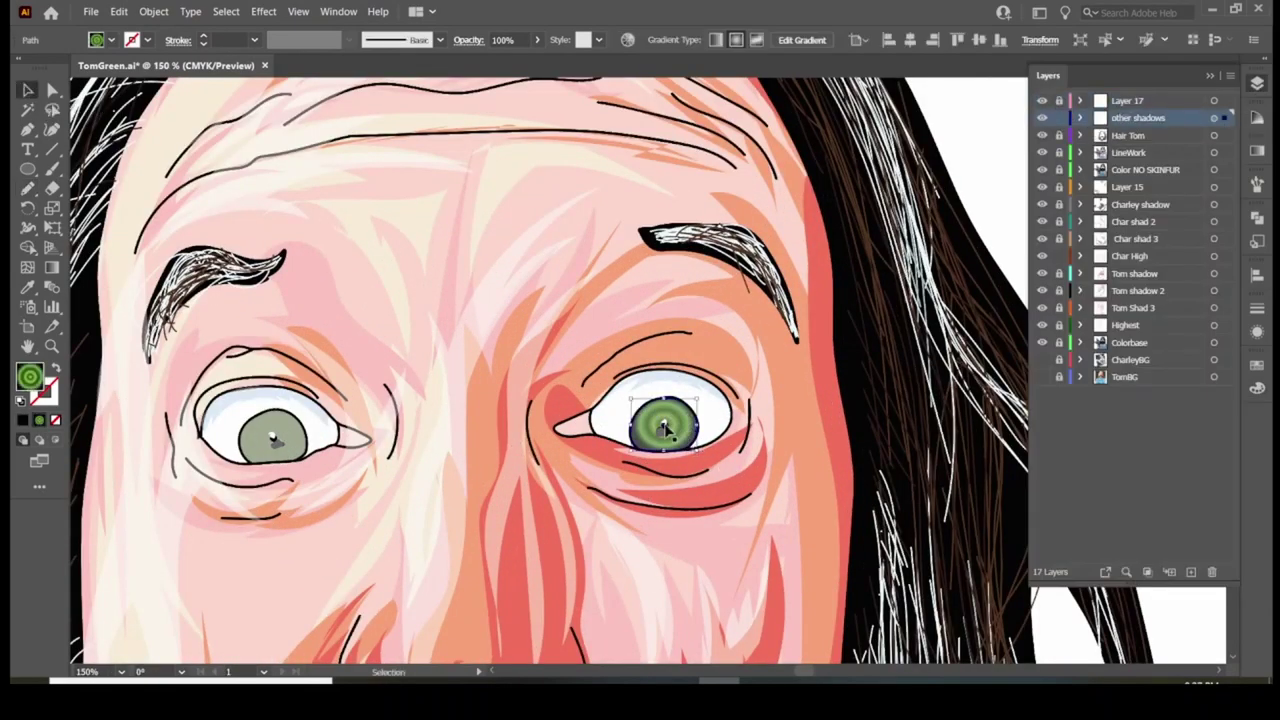
drag(290, 440, 265, 447)
key(ctrl+minus)
key(ctrl+minus)
key(ctrl+minus)
Sample the shirt's blue and darken it as the fill colour for shadows
key(ctrl+shift+a)
scroll(843, 551, down, 5)
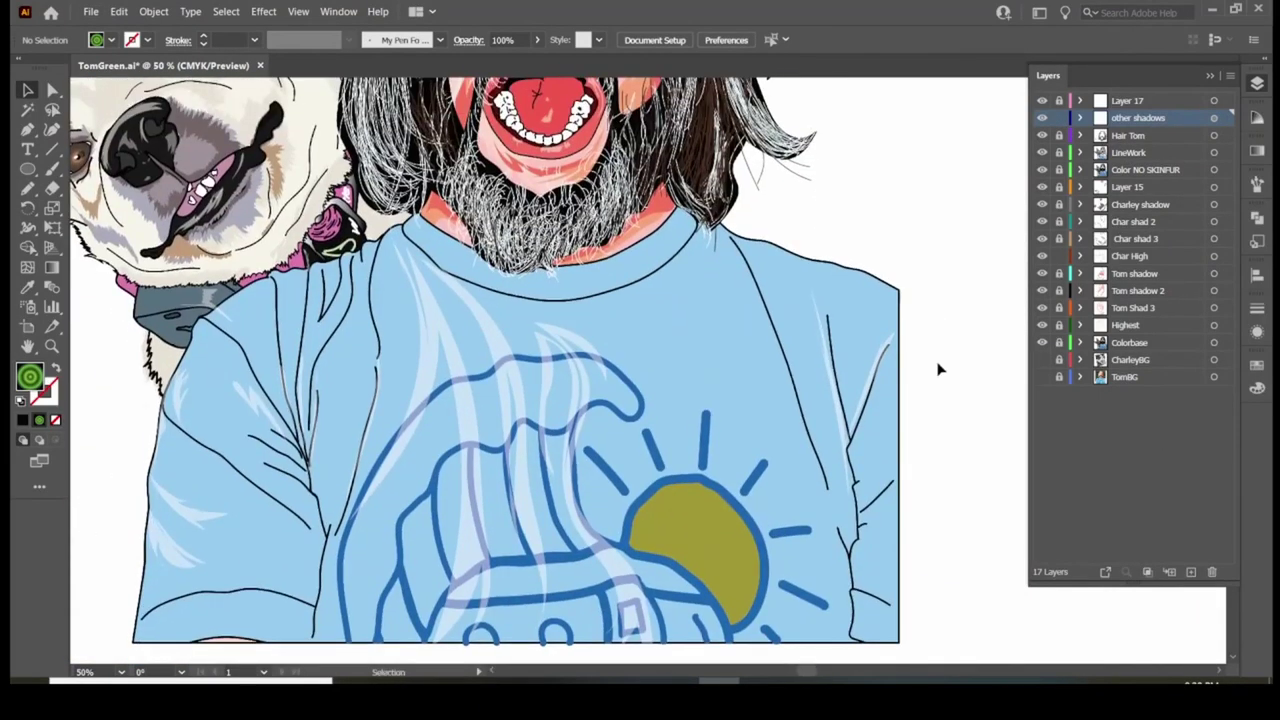
key(i)
click(860, 400)
double_click(29, 375)
key(Return)
key(n)
Draw dark blue fold shadows on the left shoulder, both collar sides and right shoulder
drag(212, 326, 304, 464)
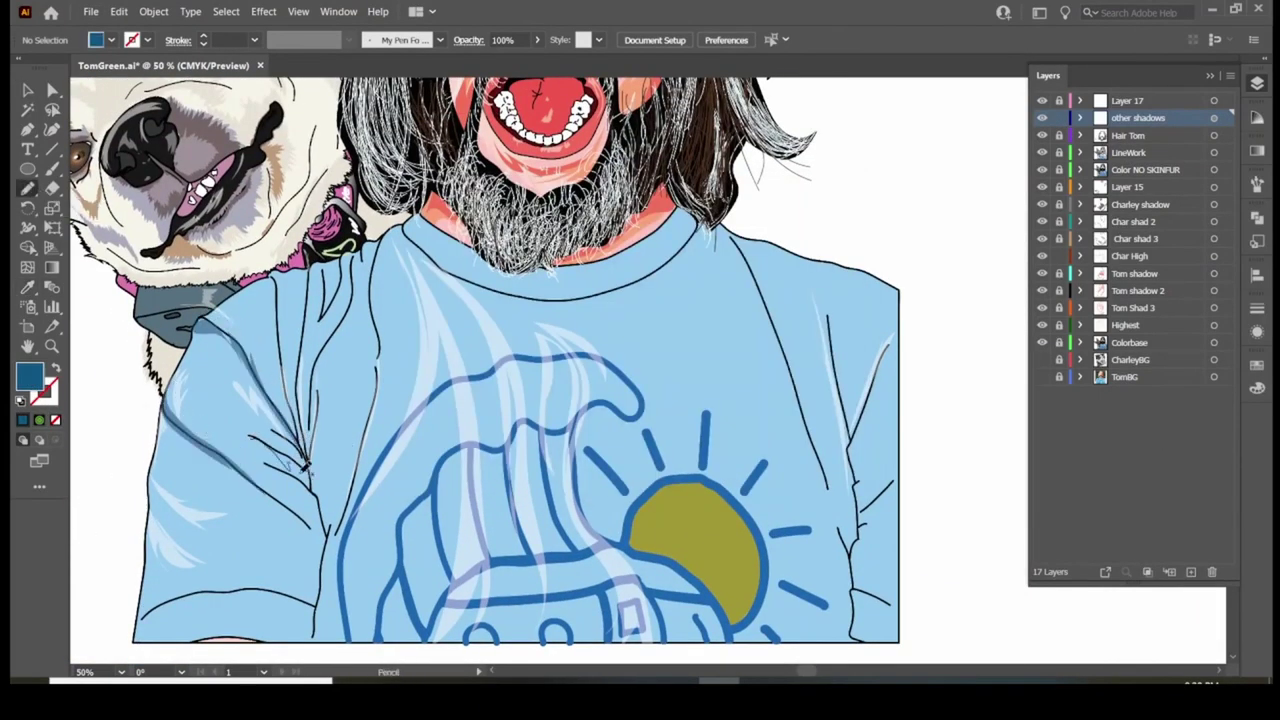
drag(330, 343, 325, 498)
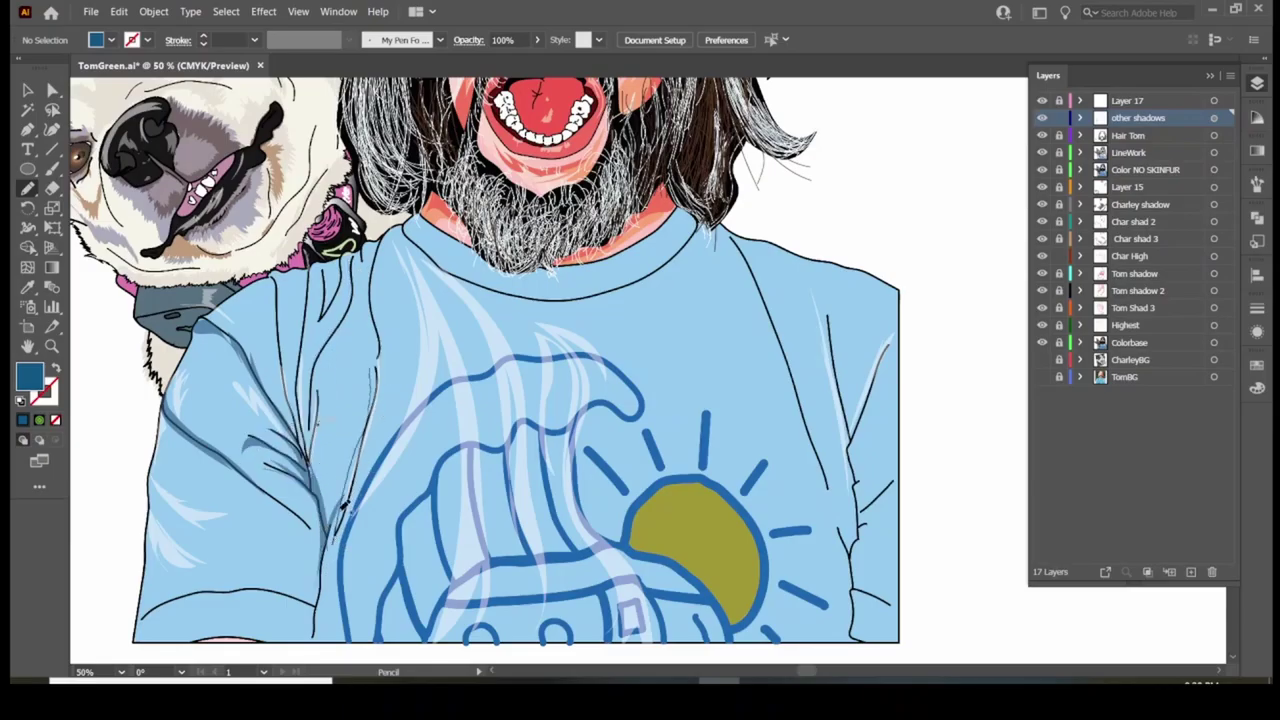
drag(311, 419, 348, 252)
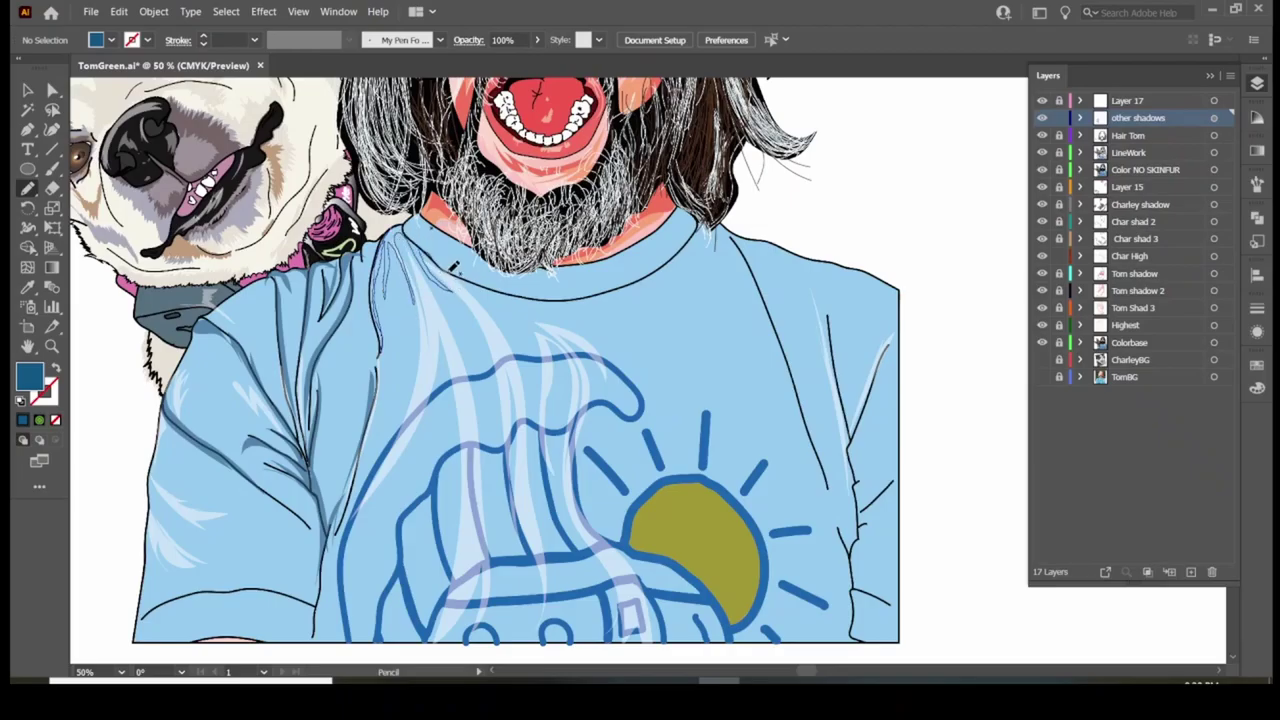
drag(454, 265, 385, 240)
mouse_move(666, 232)
mouse_down()
mouse_move(578, 267)
mouse_move(583, 286)
mouse_up()
mouse_move(797, 375)
mouse_down()
mouse_move(748, 291)
mouse_move(868, 409)
mouse_move(858, 440)
mouse_up()
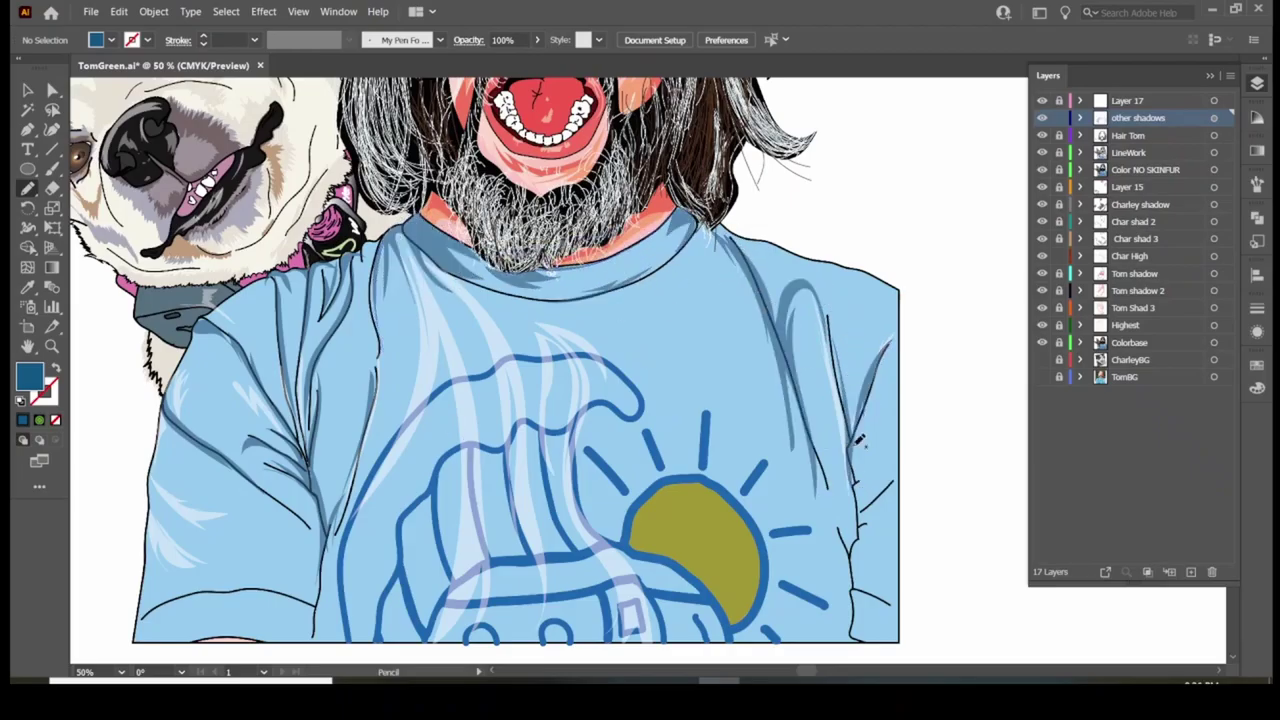
Shade the wave design and both lower sleeves, then save the document
mouse_move(409, 466)
mouse_down()
mouse_move(516, 580)
mouse_move(611, 606)
mouse_move(487, 583)
mouse_up()
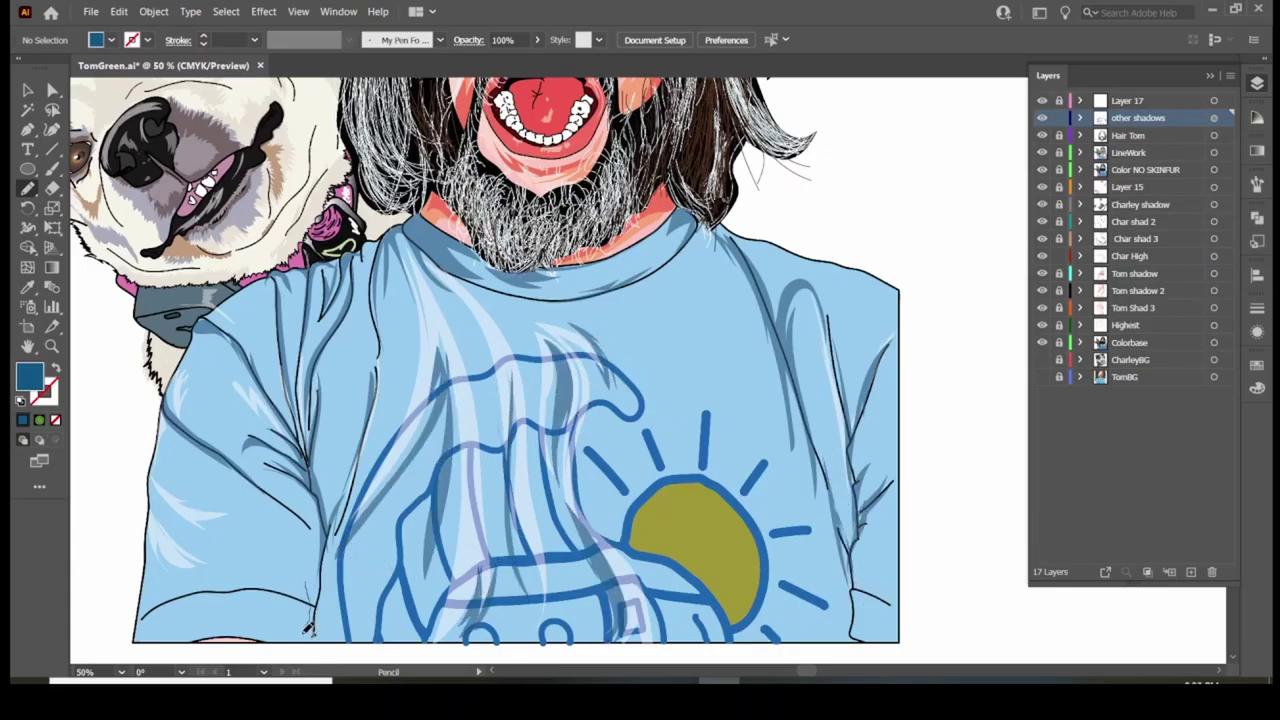
drag(255, 625, 316, 604)
drag(857, 580, 860, 585)
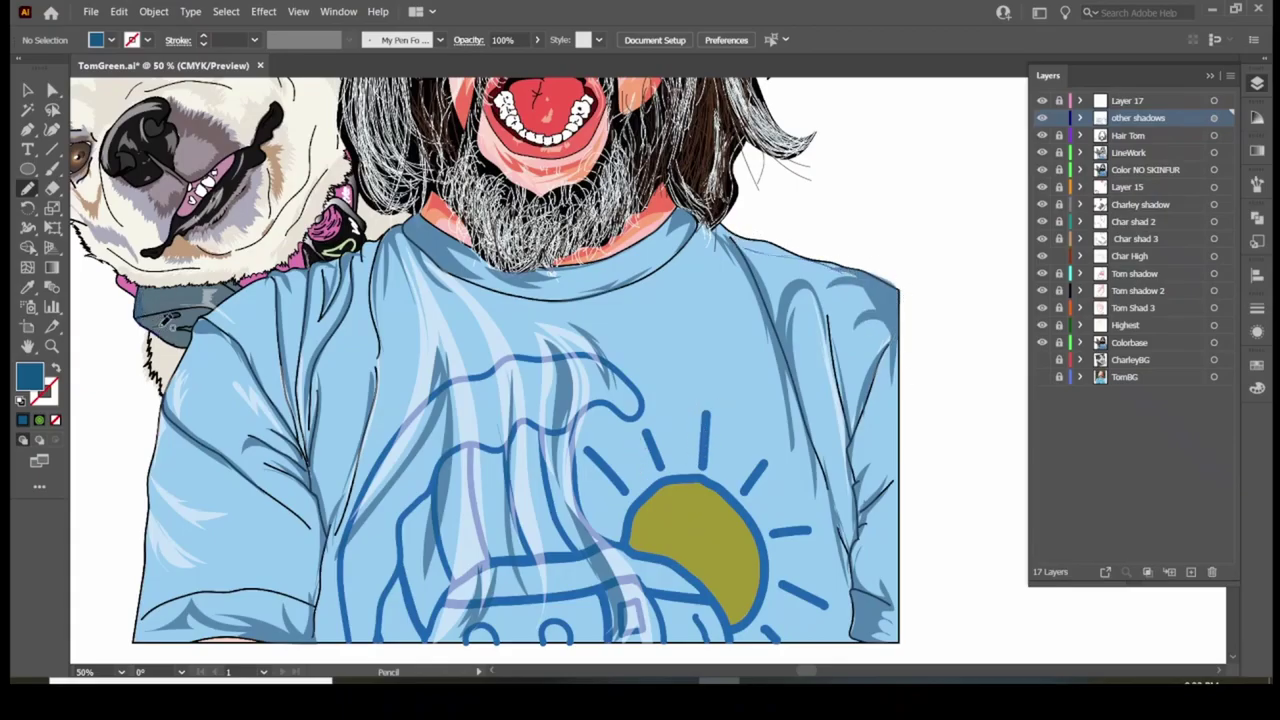
key(ctrl+0)
key(ctrl+s)
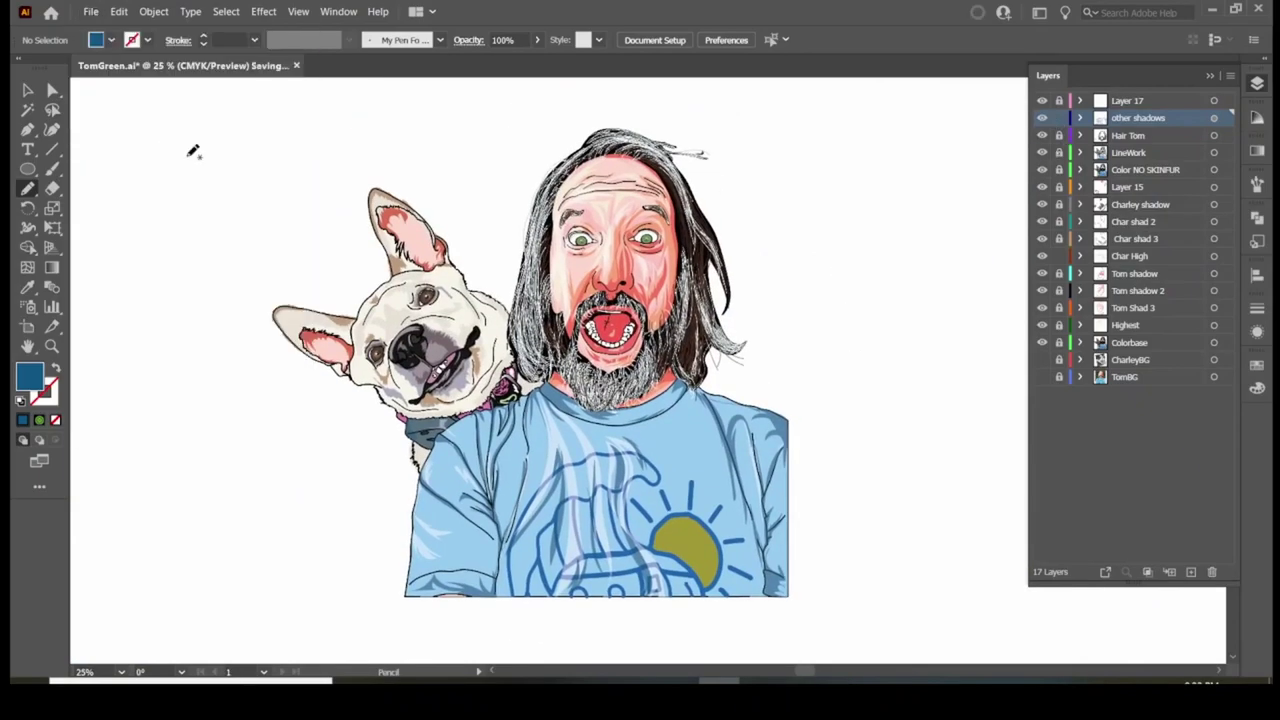